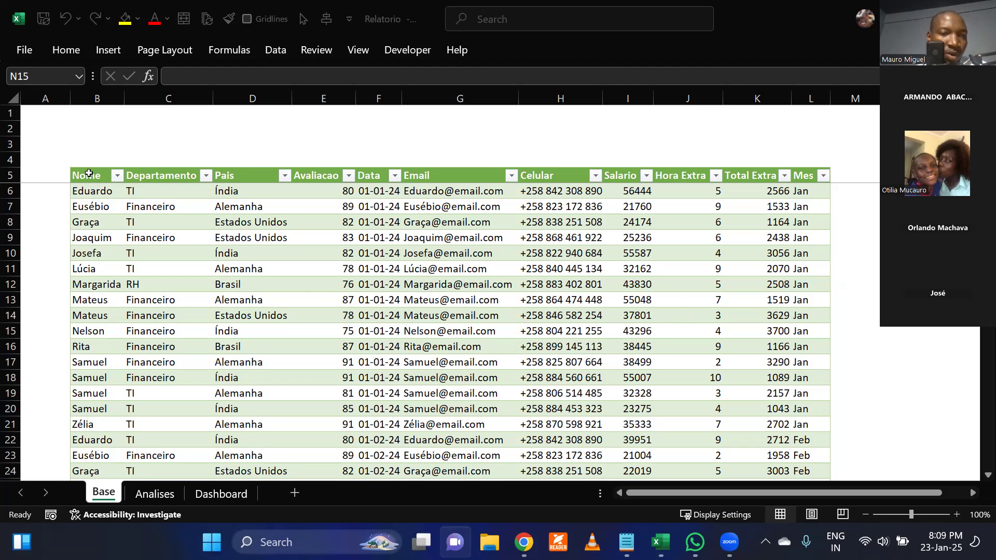
# Highlight the Nome, Departamento, Pais, Avaliacao, Data, Email and Celular columns of the Base table.
pyautogui.moveTo(88, 175); pyautogui.dragTo(130, 334)
pyautogui.click(153, 178)
pyautogui.moveTo(155, 176); pyautogui.dragTo(155, 424)
pyautogui.moveTo(231, 177); pyautogui.dragTo(249, 378)
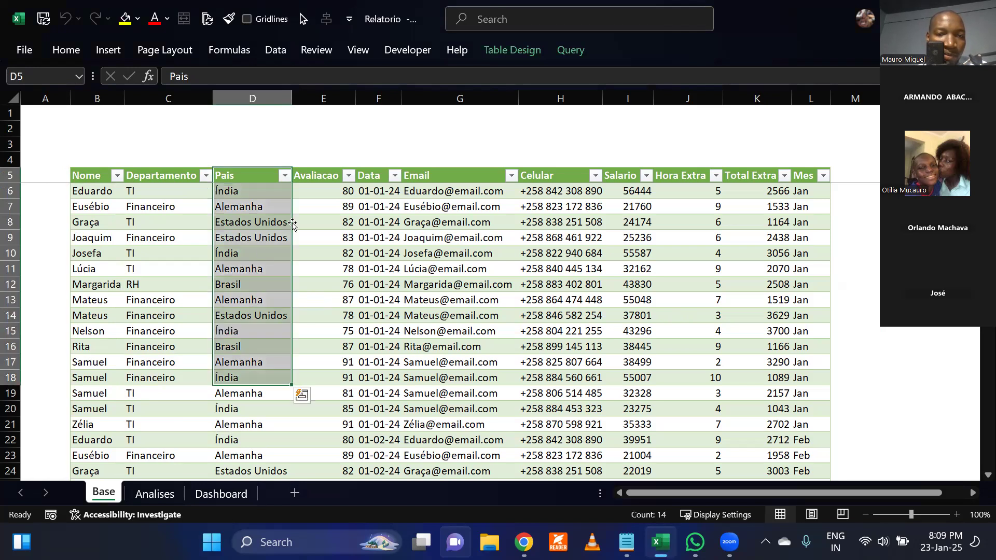
pyautogui.moveTo(325, 175); pyautogui.dragTo(318, 328)
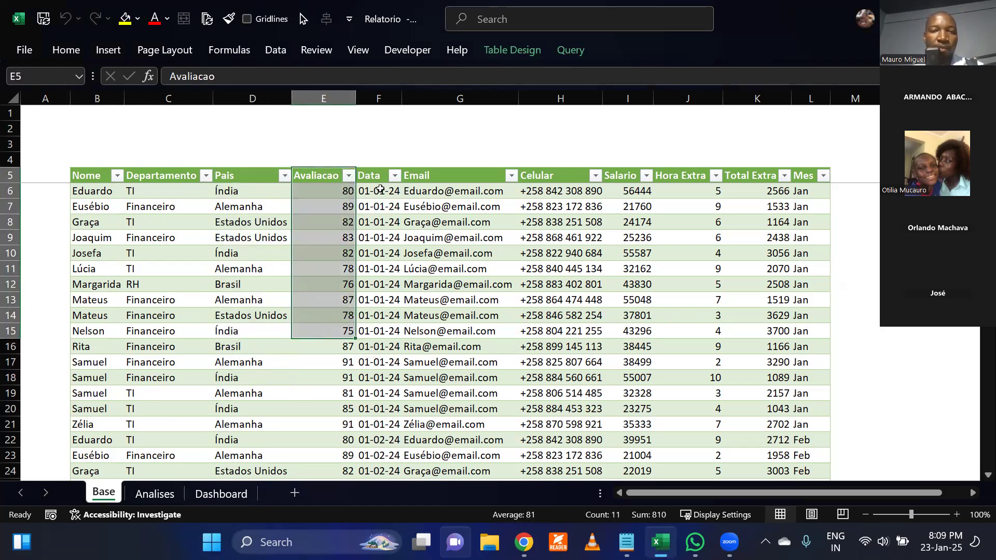
pyautogui.moveTo(377, 177); pyautogui.dragTo(343, 359)
pyautogui.moveTo(368, 182); pyautogui.dragTo(366, 374)
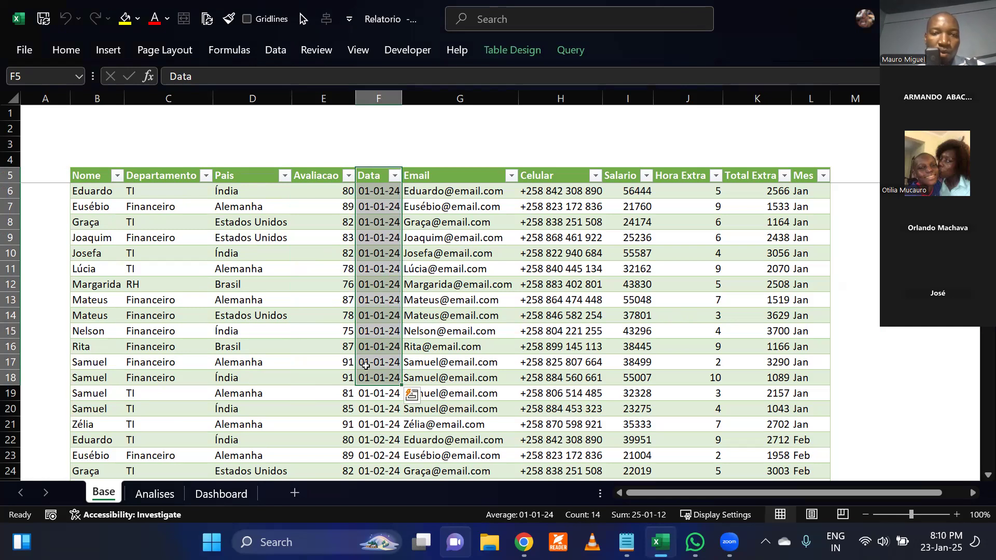
pyautogui.moveTo(430, 176); pyautogui.dragTo(445, 377)
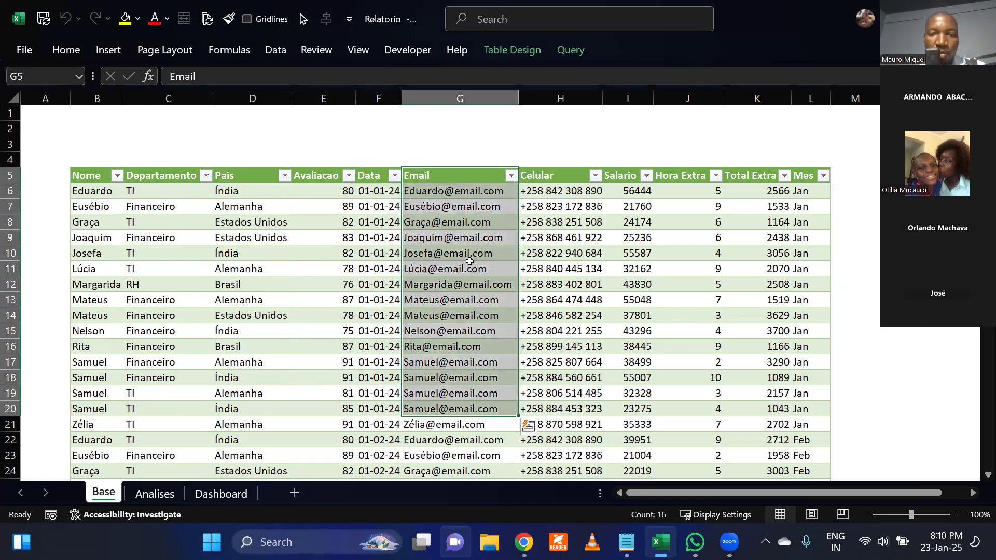
pyautogui.moveTo(554, 181); pyautogui.dragTo(540, 363)
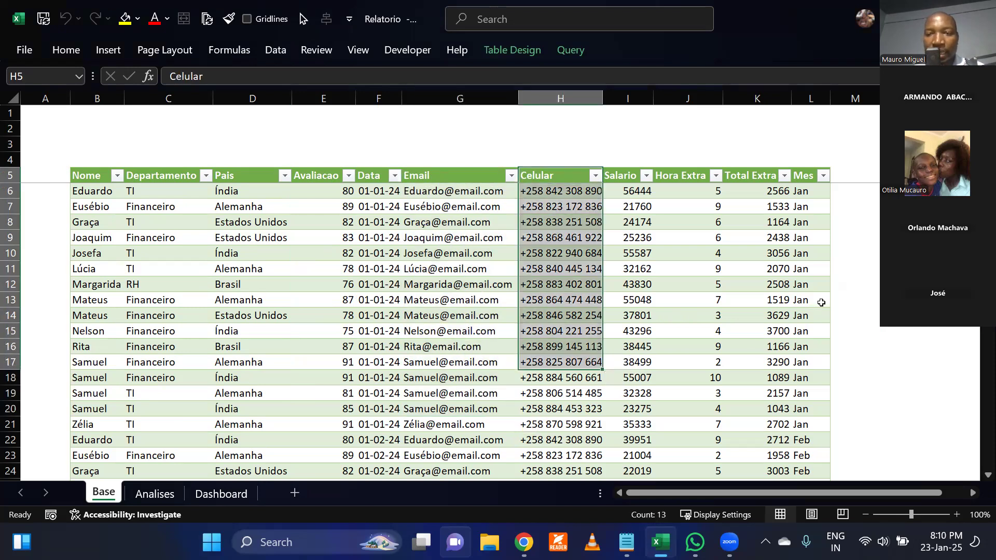
# Highlight the Salario, Hora Extra and Total Extra columns, then show the Dashboard sheet.
pyautogui.click(865, 299)
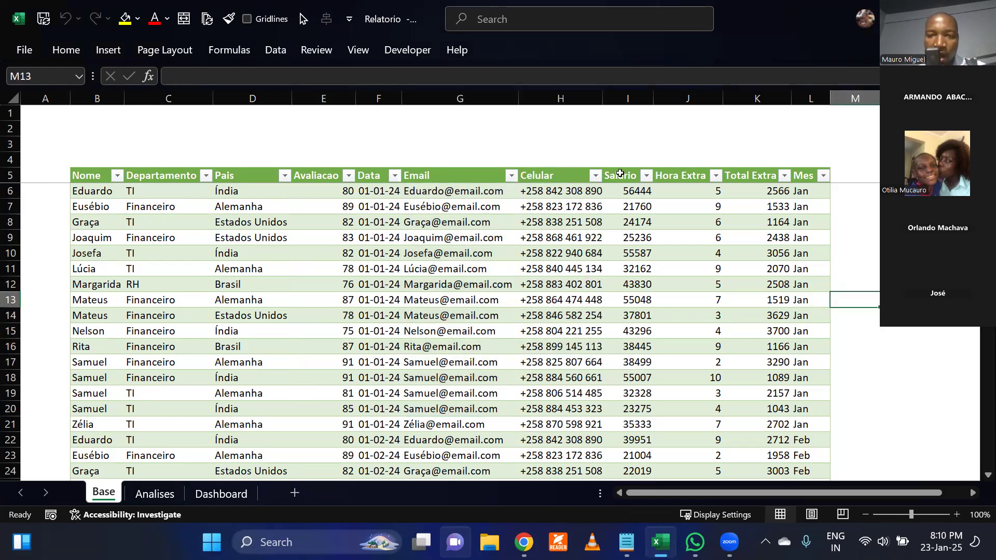
pyautogui.moveTo(624, 179); pyautogui.dragTo(637, 398)
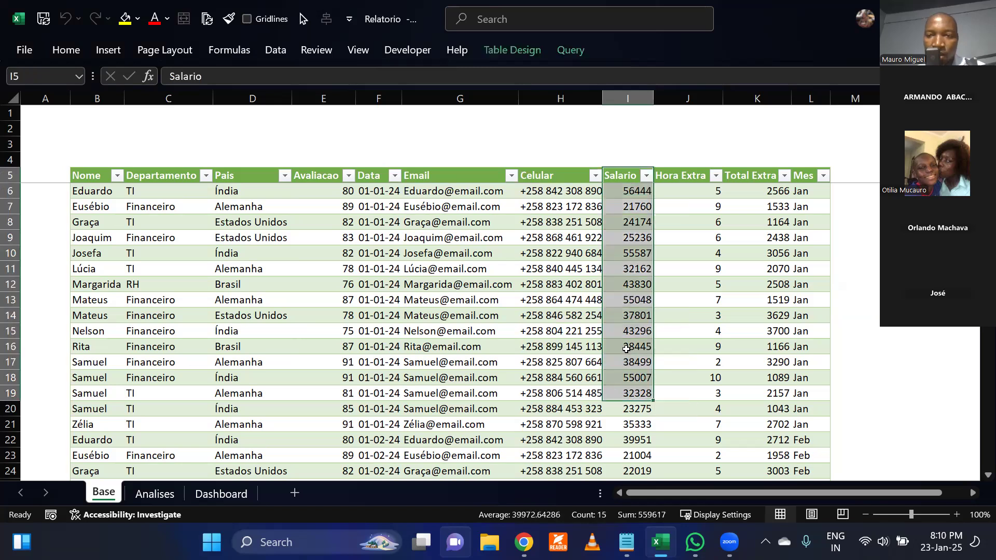
pyautogui.moveTo(682, 191); pyautogui.dragTo(689, 409)
pyautogui.moveTo(757, 176); pyautogui.dragTo(747, 381)
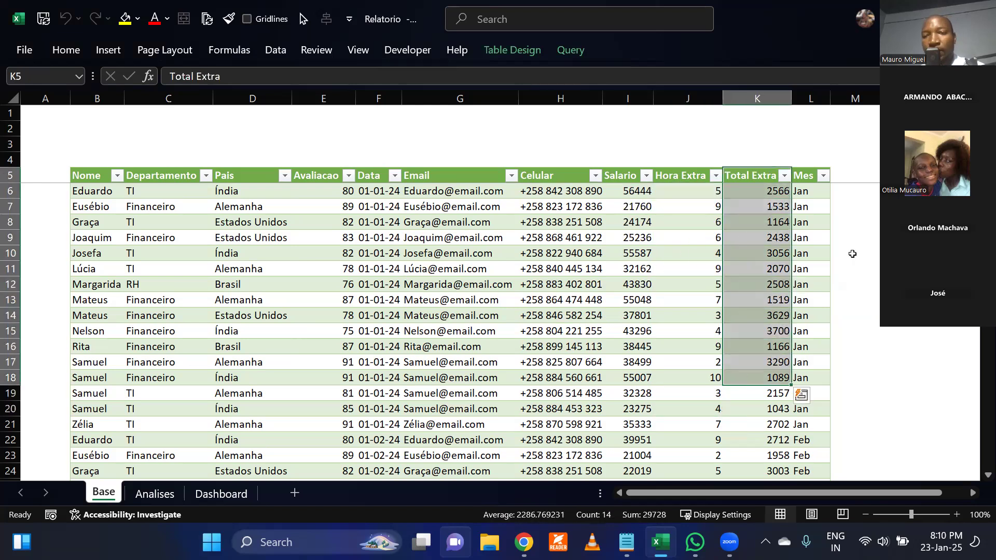
pyautogui.click(853, 253)
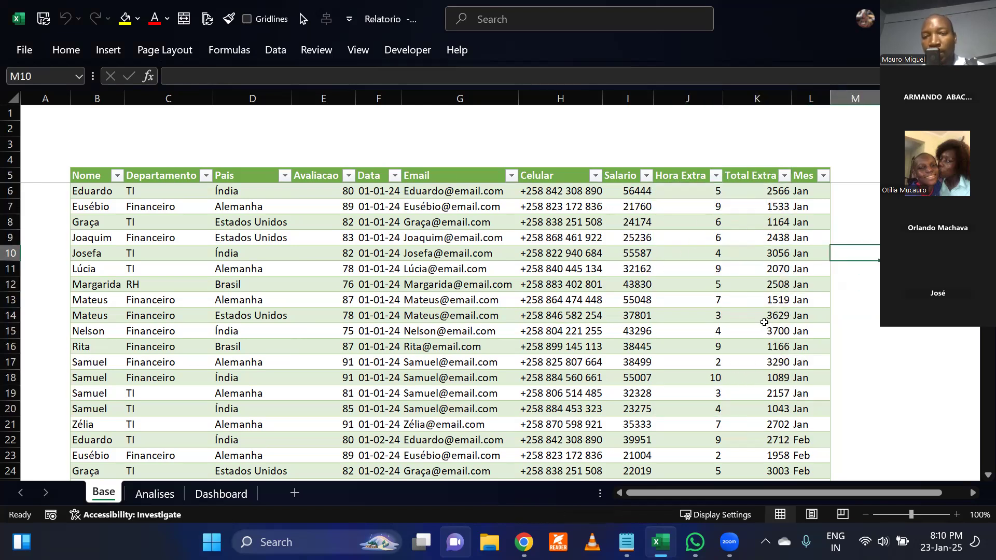
pyautogui.moveTo(633, 175); pyautogui.dragTo(643, 395)
pyautogui.moveTo(750, 175); pyautogui.dragTo(745, 378)
pyautogui.moveTo(624, 176); pyautogui.dragTo(621, 366)
pyautogui.moveTo(747, 177); pyautogui.dragTo(740, 393)
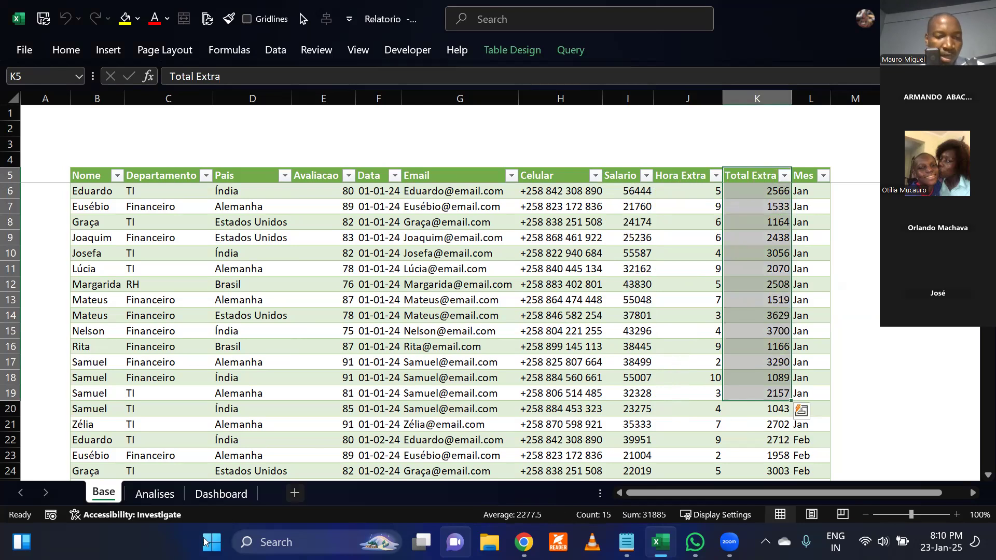
pyautogui.click(211, 497)
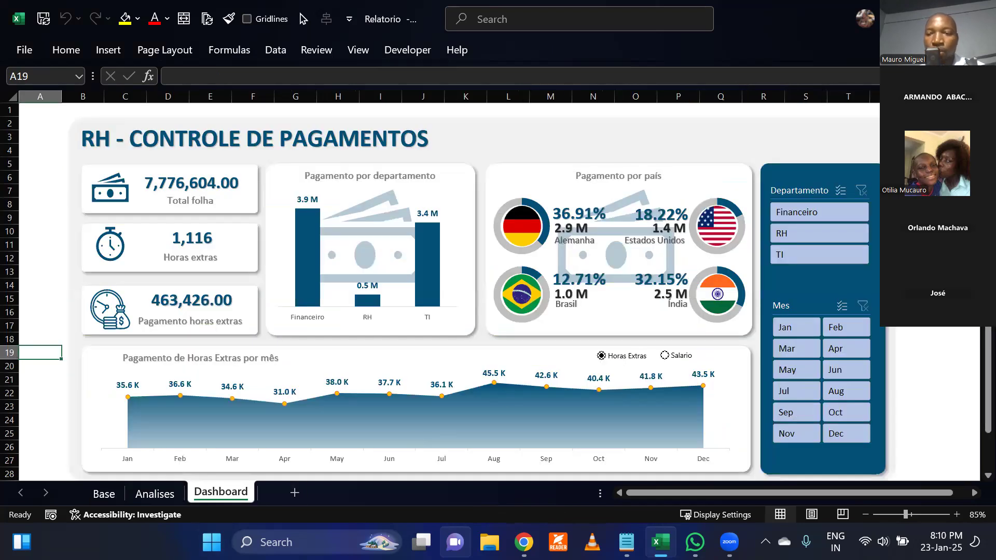
pyautogui.click(933, 286)
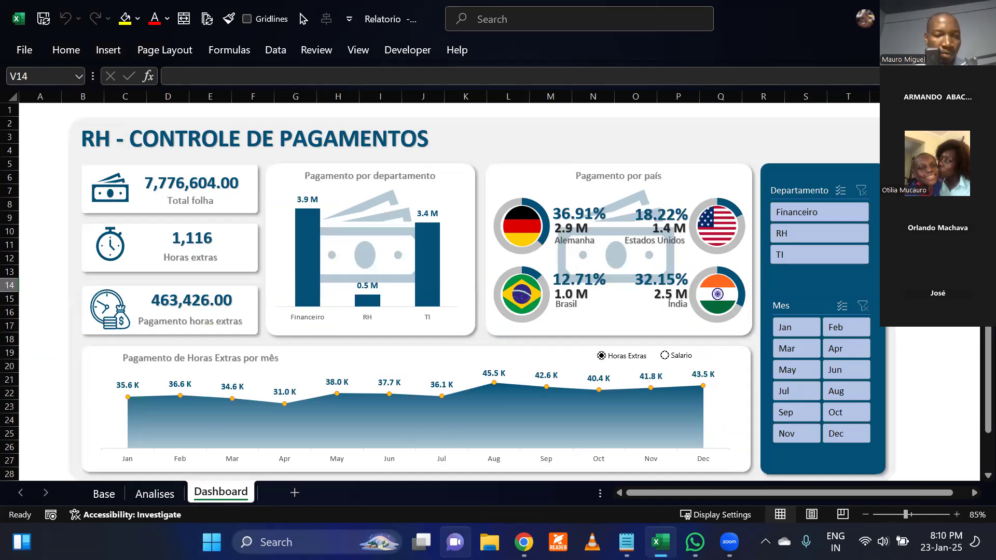
pyautogui.moveTo(71, 337); pyautogui.dragTo(756, 473)
pyautogui.press('Escape')
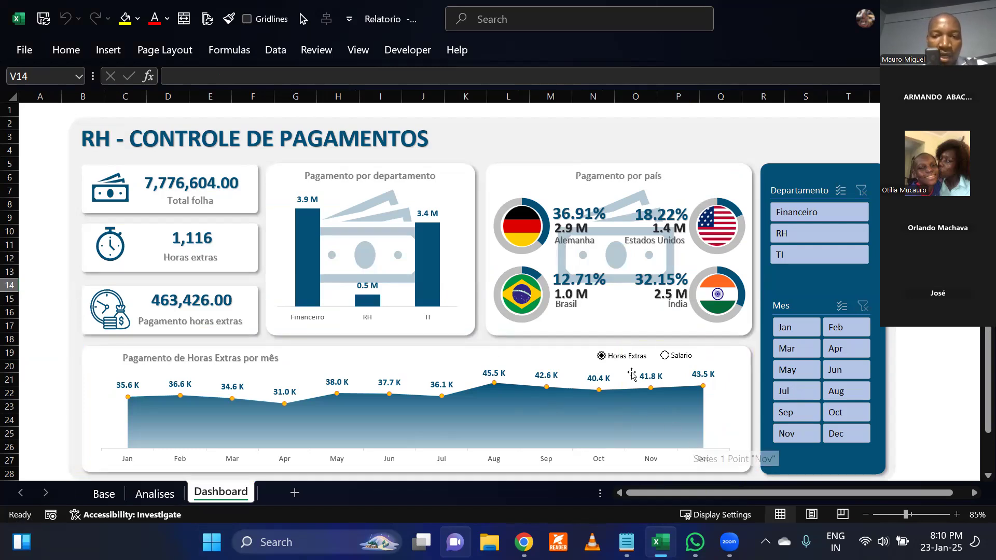
pyautogui.click(619, 358)
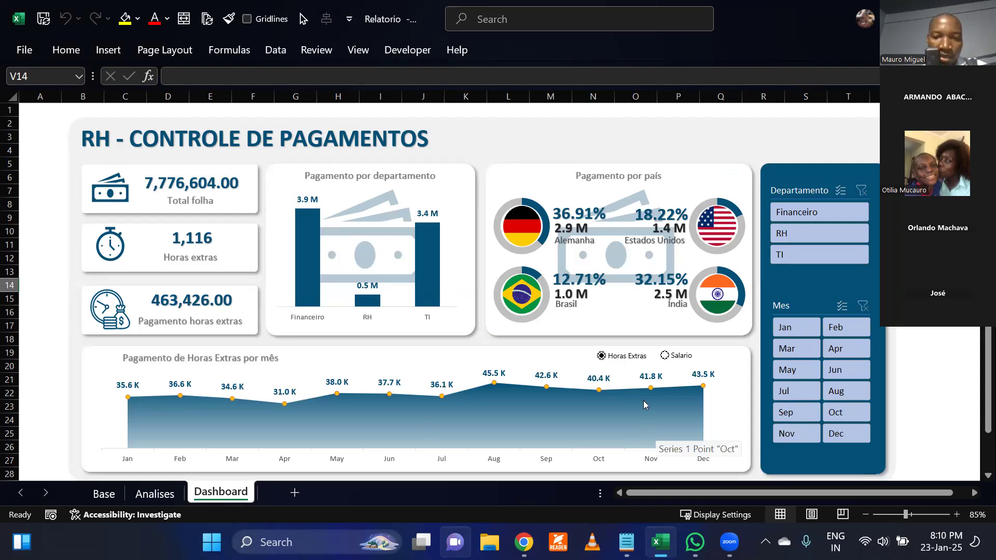
pyautogui.click(625, 363)
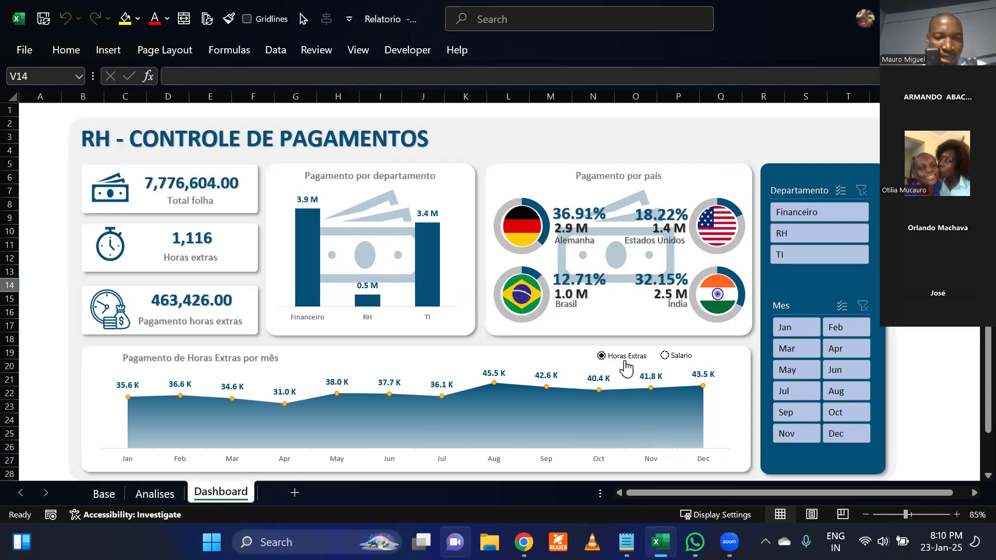
pyautogui.click(664, 359)
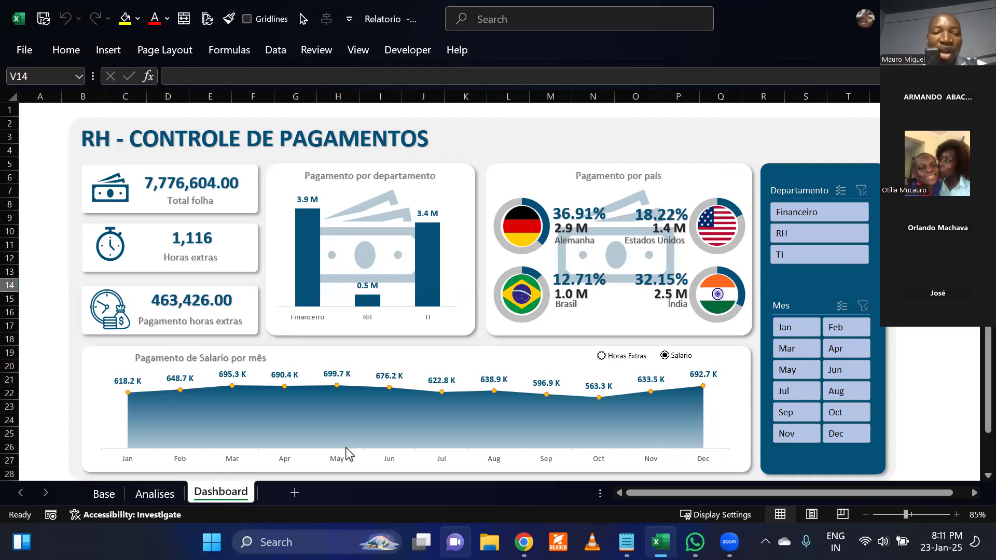
pyautogui.click(602, 356)
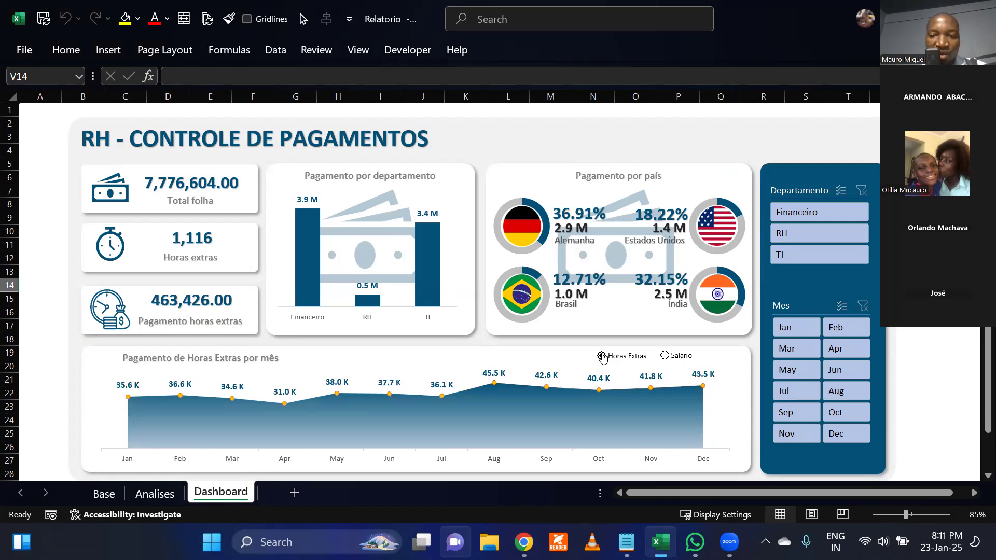
pyautogui.click(670, 357)
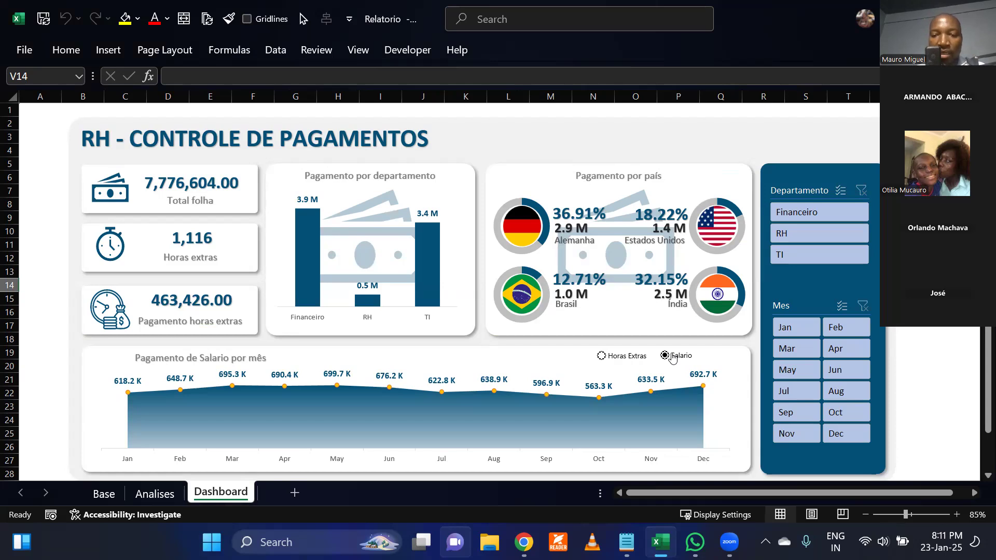
pyautogui.click(617, 359)
pyautogui.click(666, 356)
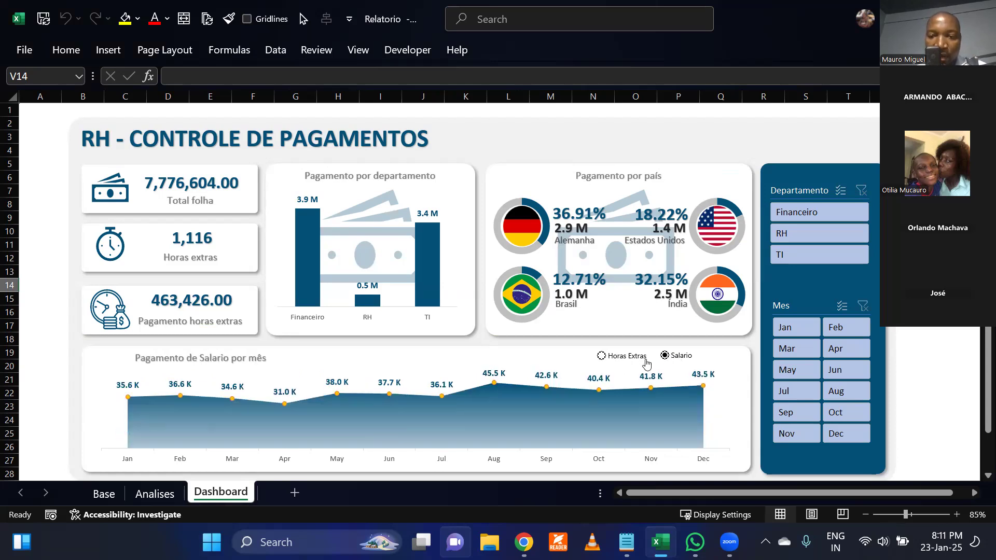
pyautogui.click(620, 364)
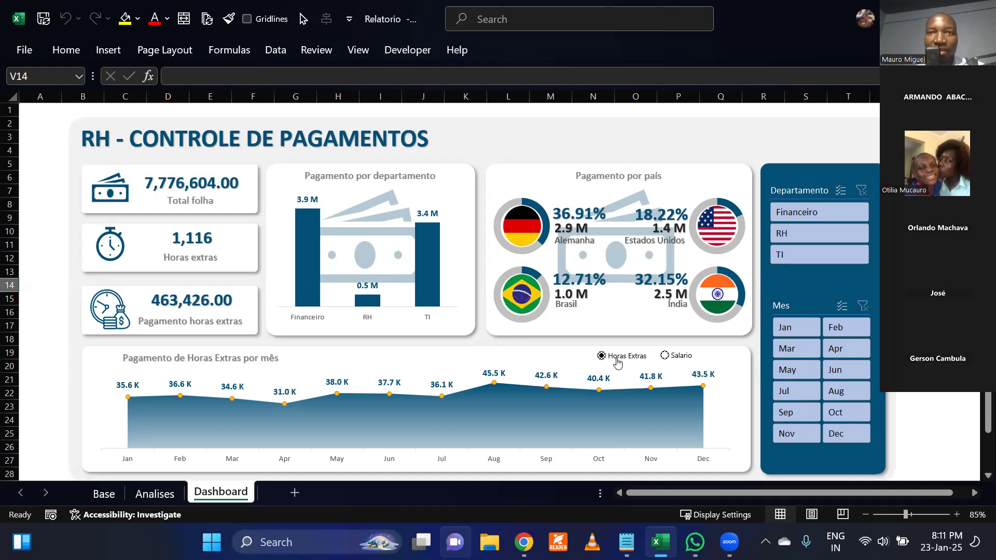
pyautogui.click(672, 357)
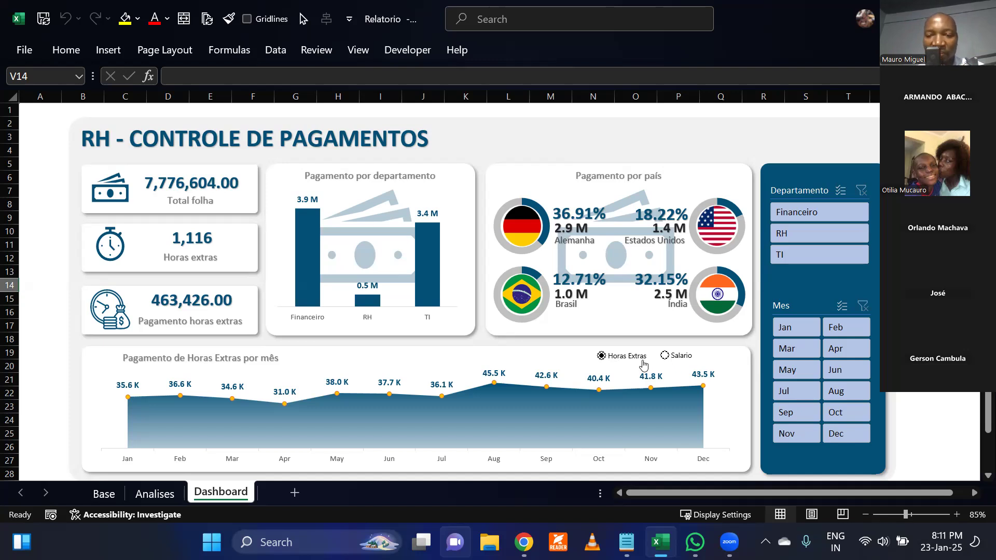
pyautogui.click(619, 363)
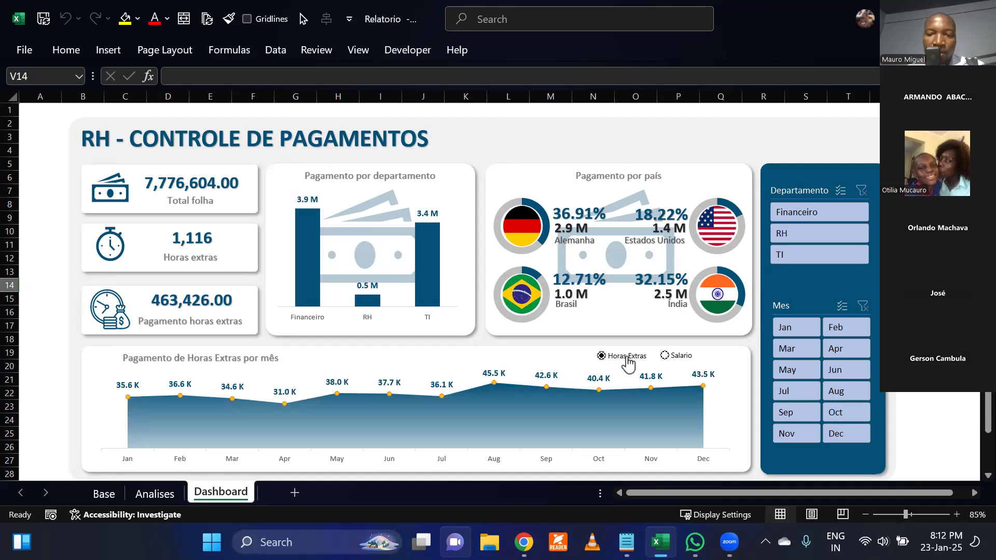
pyautogui.click(672, 357)
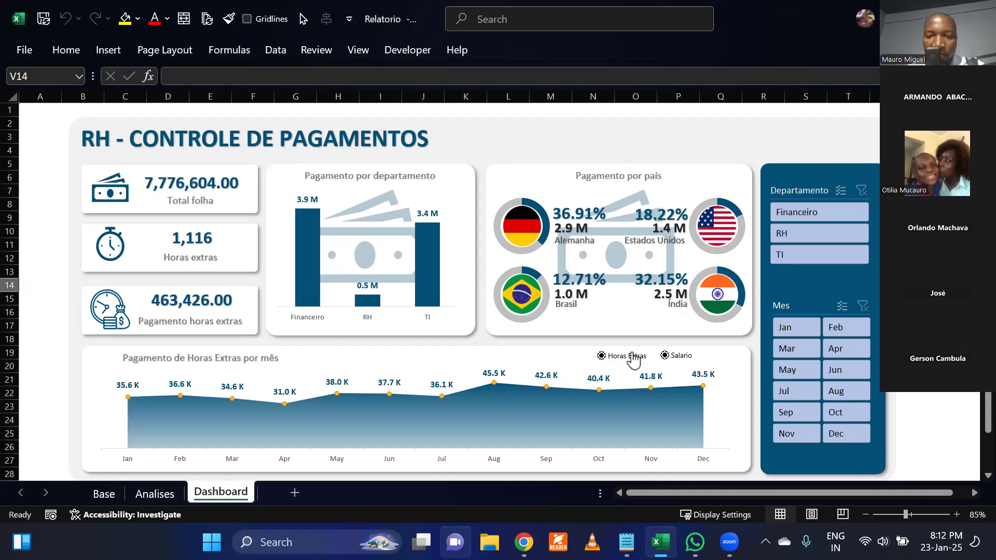
pyautogui.click(633, 359)
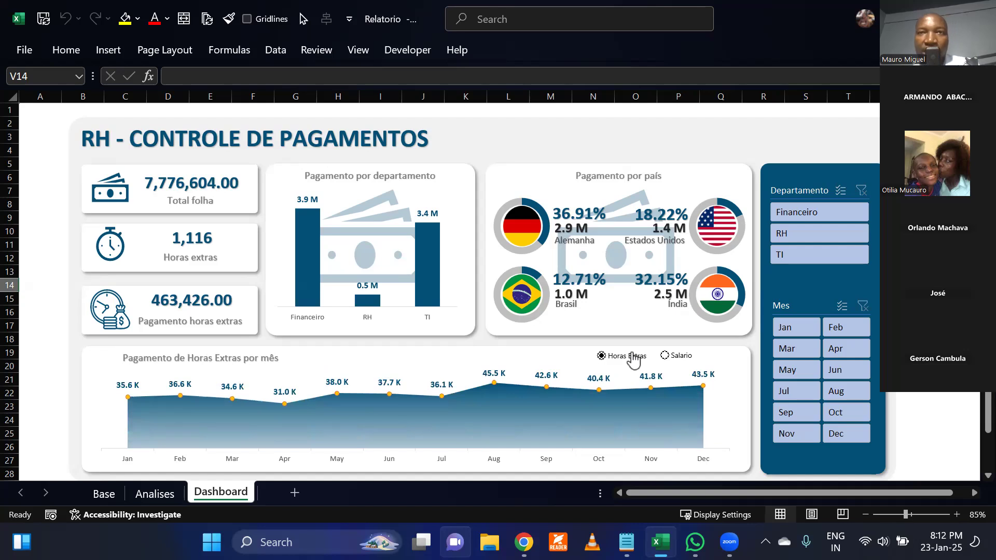
pyautogui.click(155, 492)
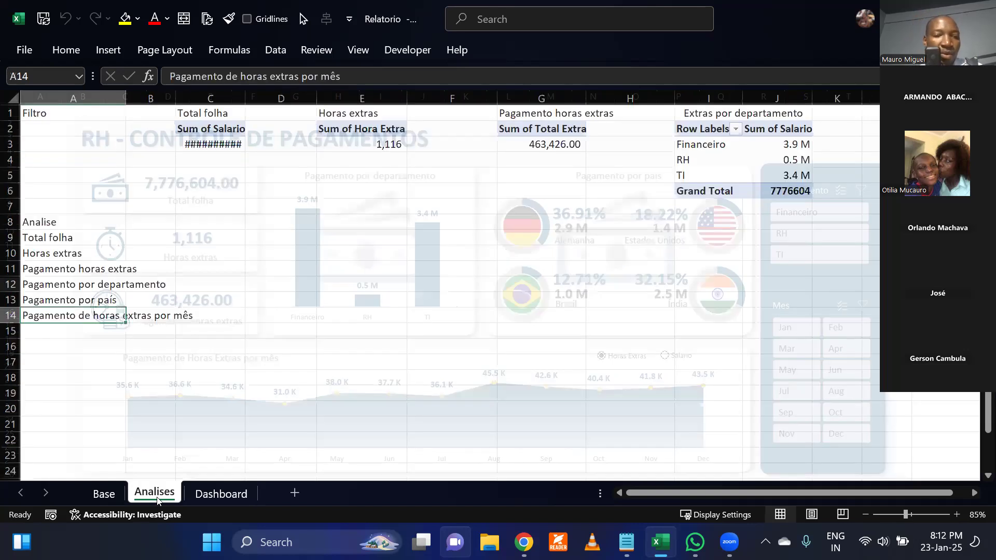
pyautogui.click(105, 490)
pyautogui.click(257, 331)
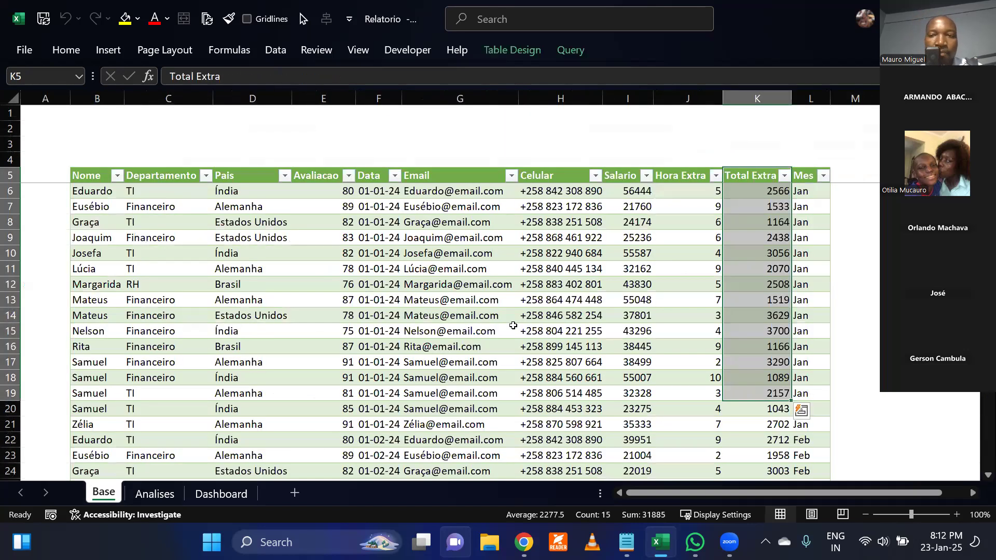
pyautogui.click(513, 326)
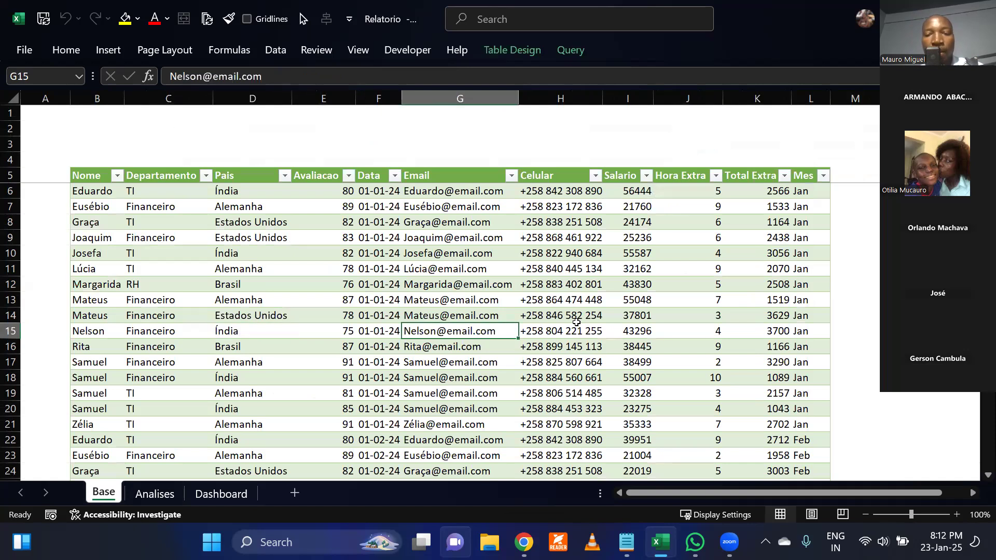
pyautogui.click(384, 98)
pyautogui.click(374, 191)
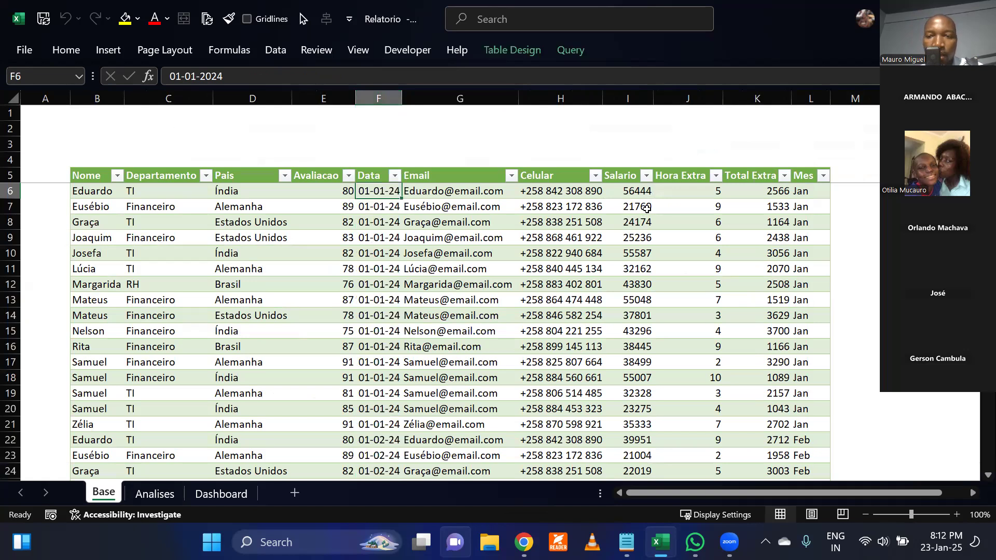
pyautogui.click(634, 192)
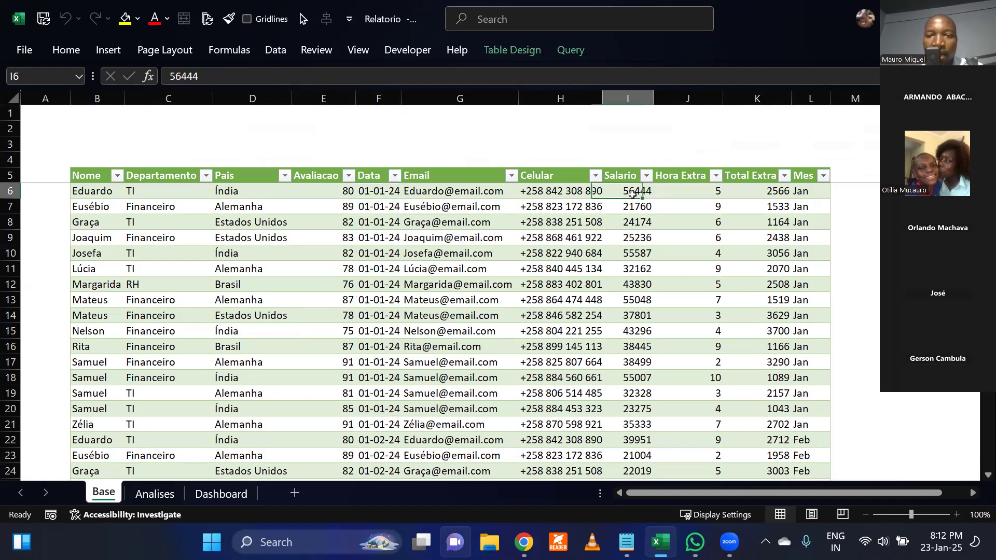
pyautogui.click(98, 193)
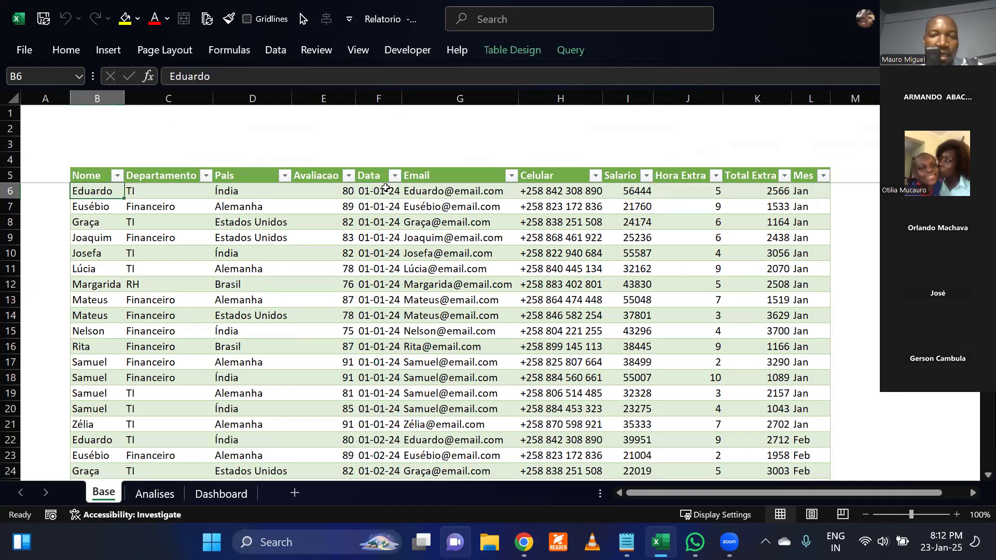
pyautogui.click(369, 98)
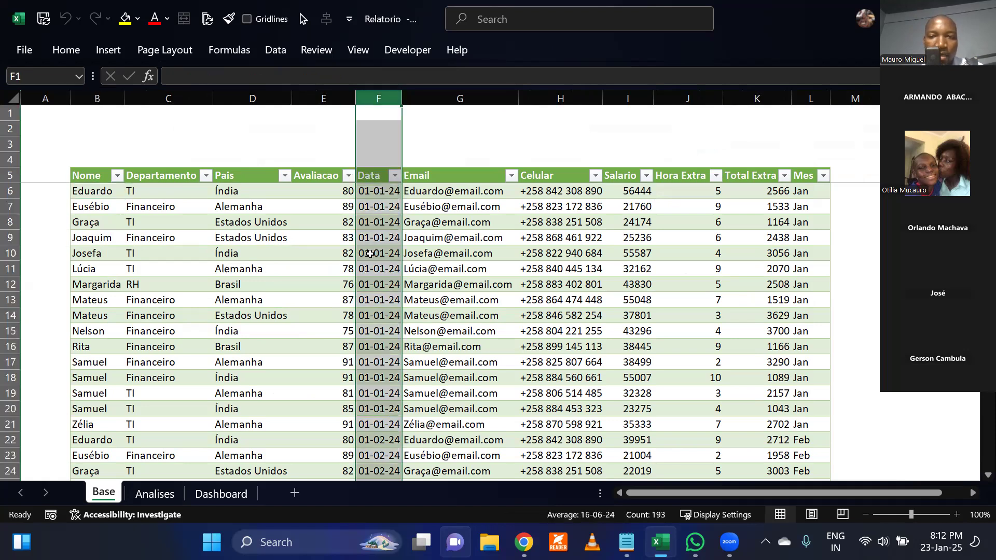
pyautogui.click(370, 254)
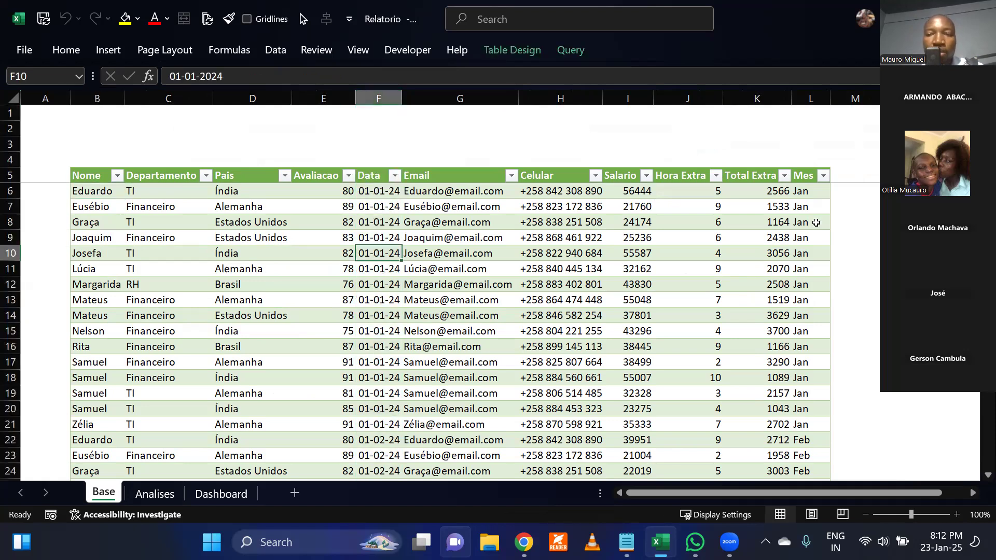
pyautogui.click(846, 178)
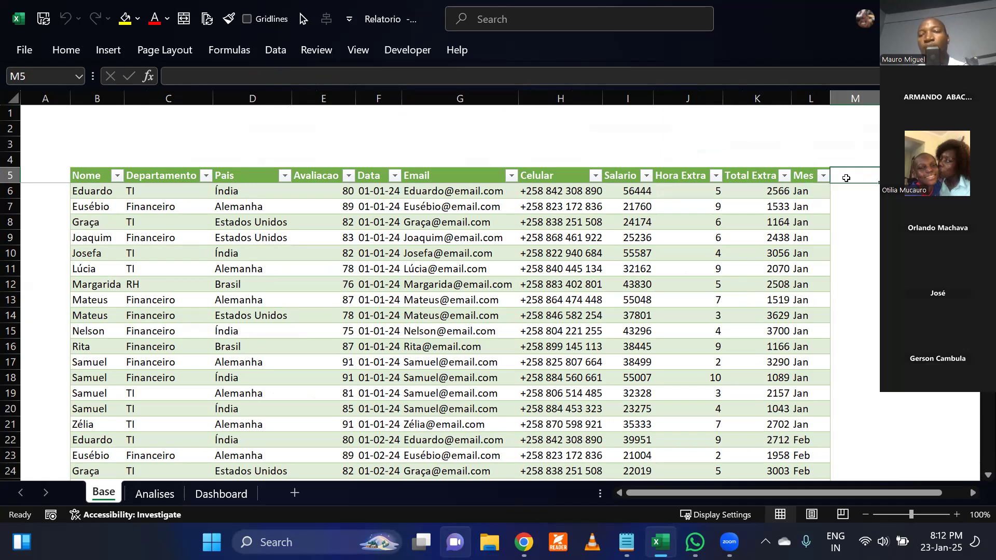
# Add a Mes2 header in M5 to extend the table with a new column.
pyautogui.write('mES')
pyautogui.press('BackSpace')
pyautogui.press('BackSpace')
pyautogui.press('BackSpace')
pyautogui.write('Mes')
pyautogui.press('Return')
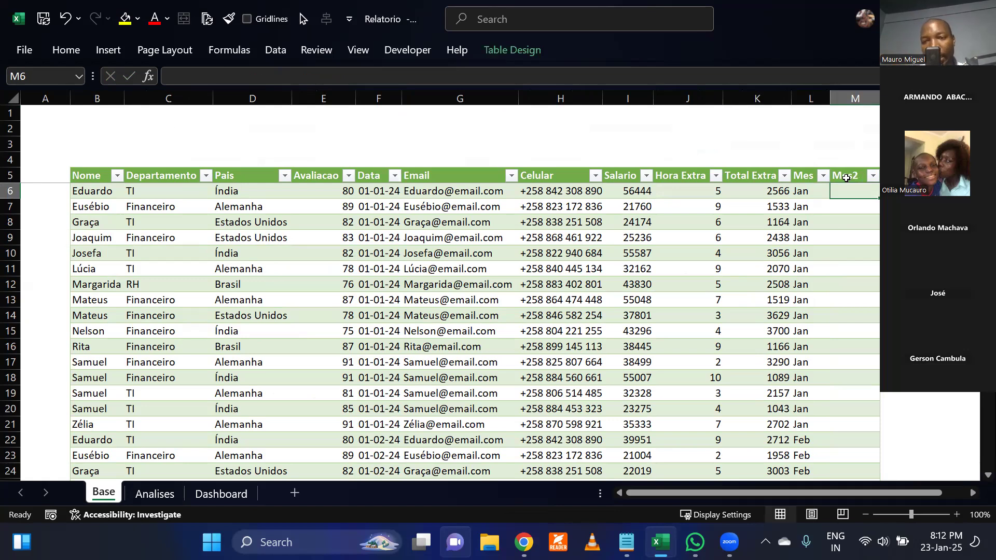
pyautogui.write('=mon')
pyautogui.press('Tab')
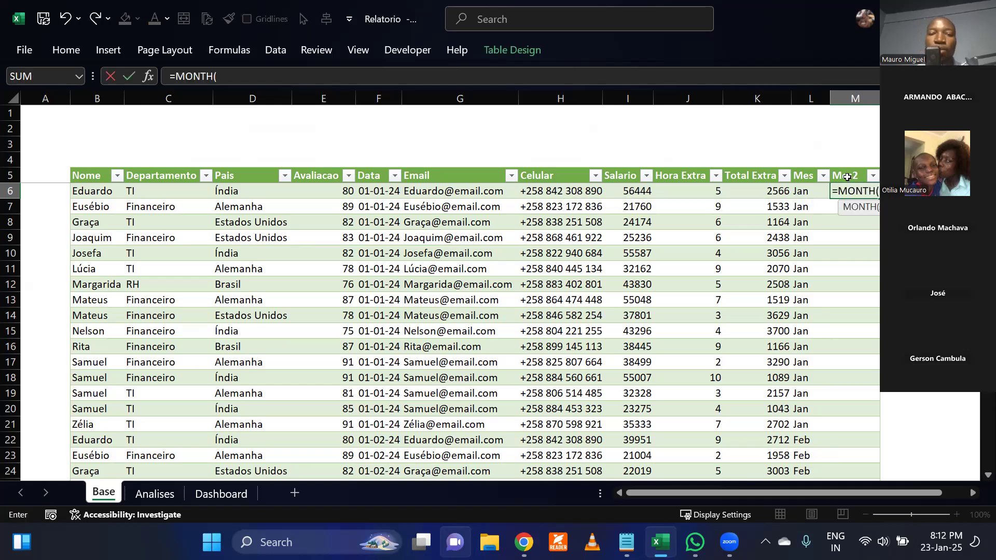
pyautogui.click(368, 191)
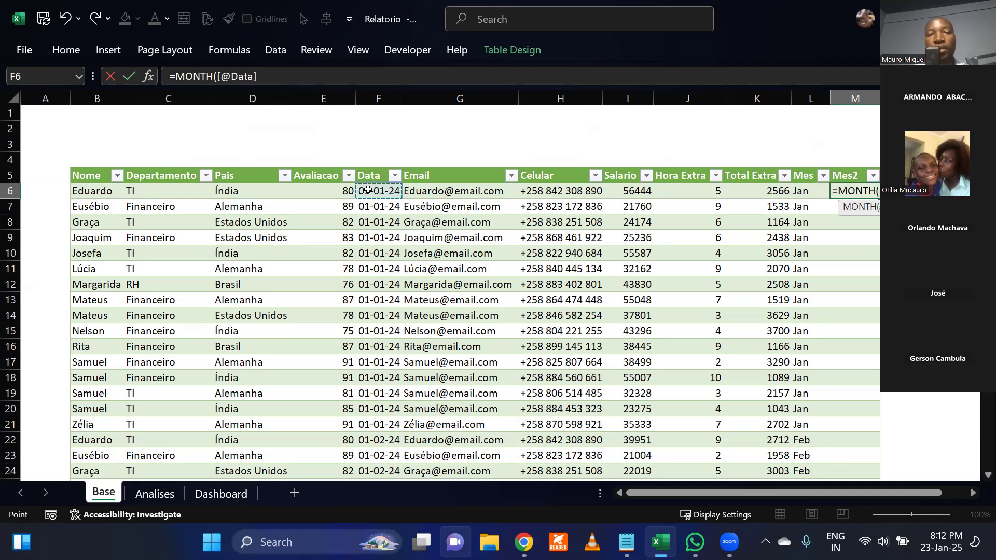
pyautogui.write(')')
pyautogui.press('Return')
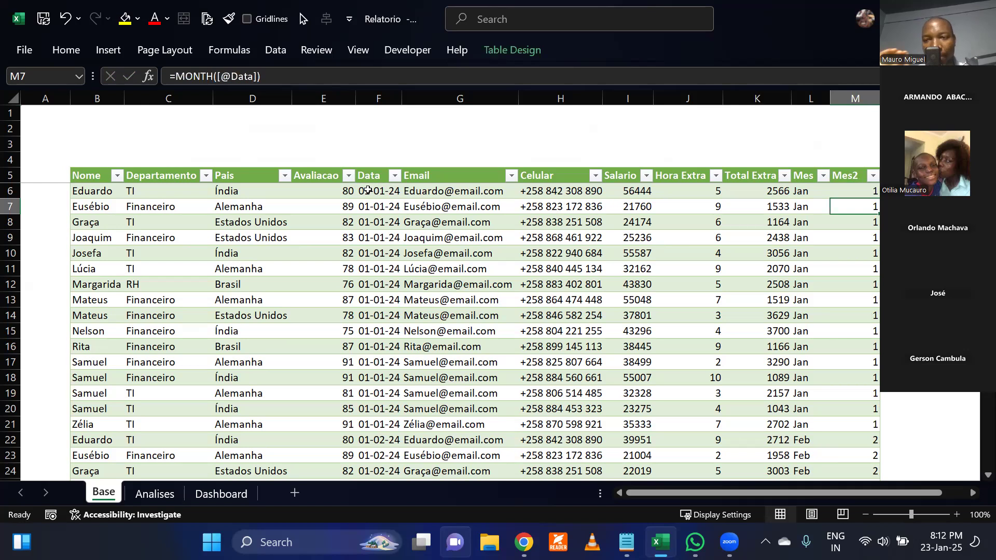
pyautogui.press('Up')
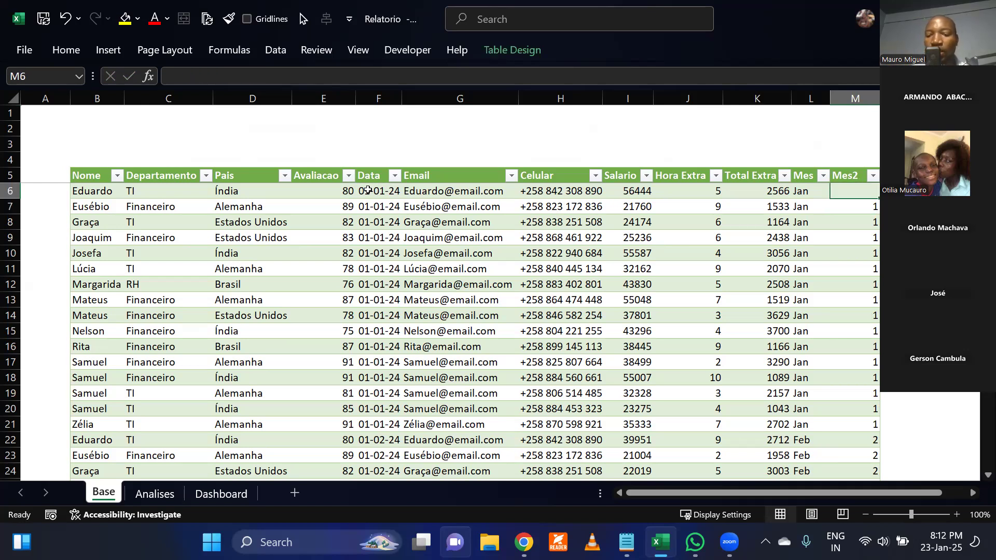
pyautogui.write('=tex')
pyautogui.press('Tab')
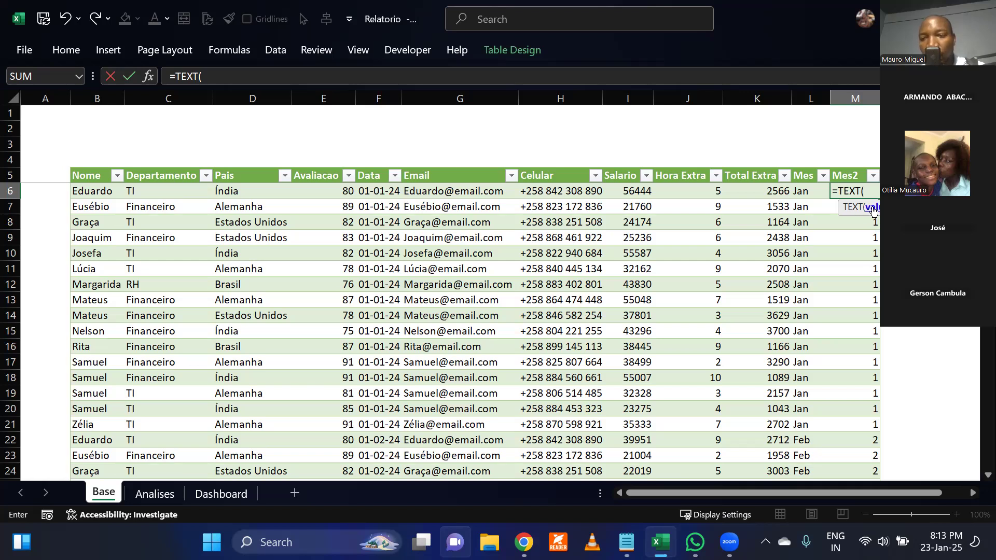
pyautogui.click(387, 191)
pyautogui.write(',')
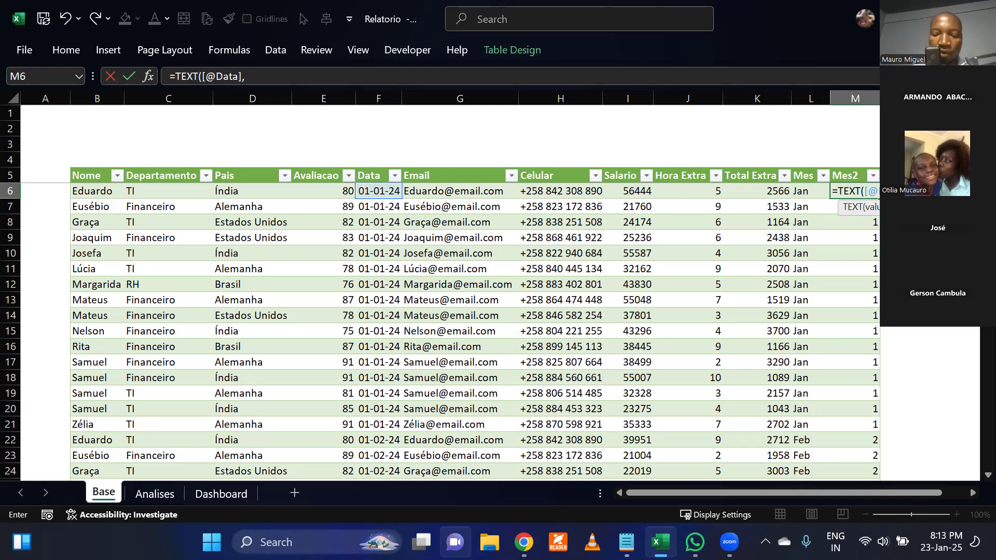
pyautogui.write('"mmm')
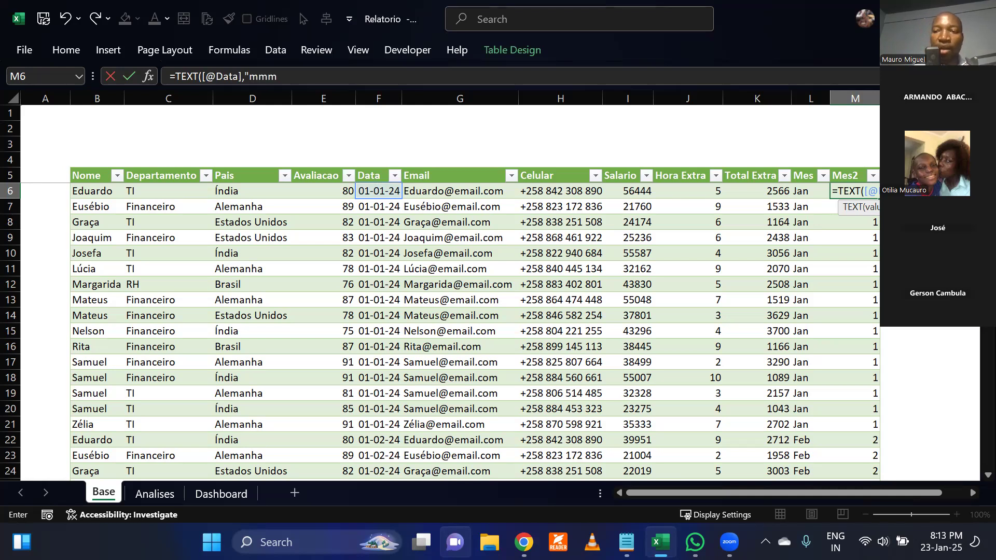
pyautogui.write('")')
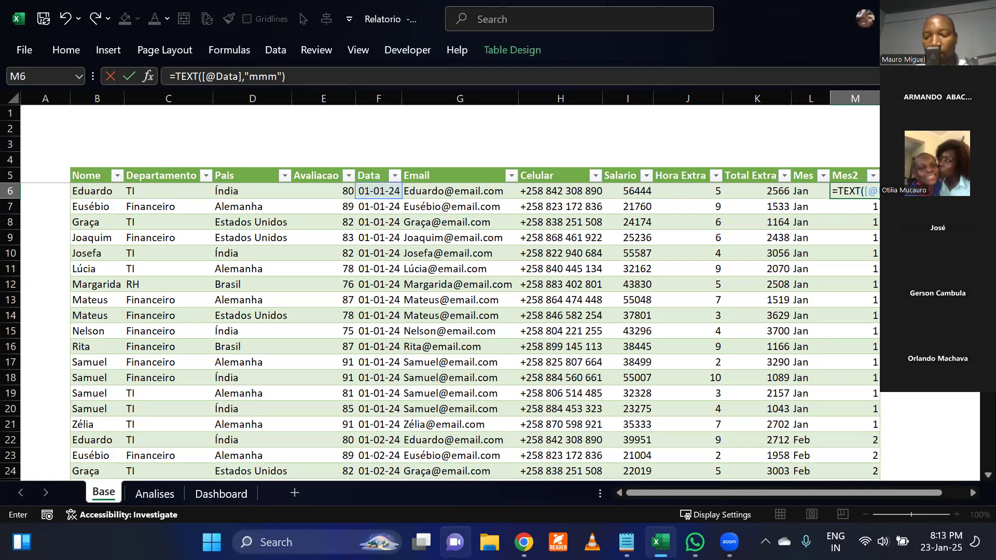
pyautogui.press('Return')
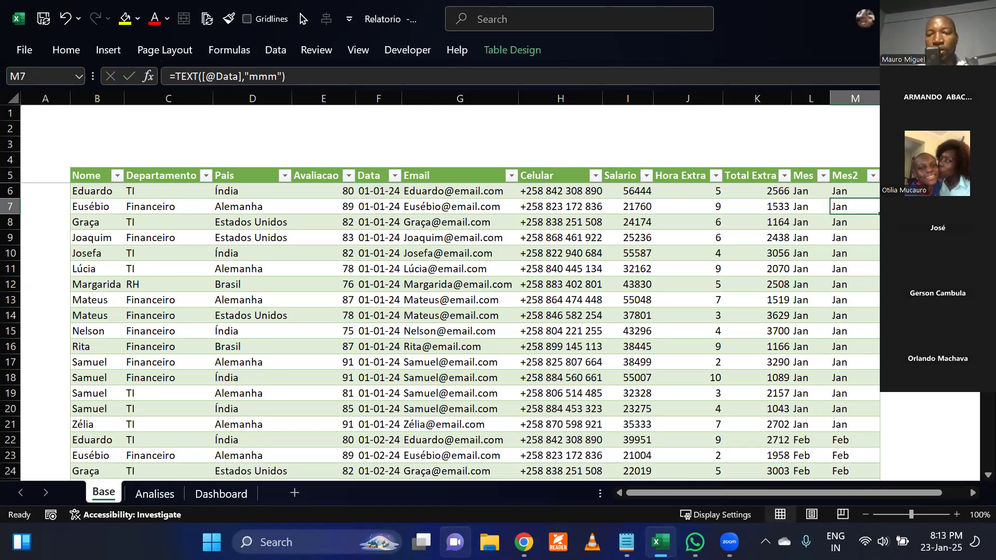
# Try the full "mmmm" month format, undo it, and select column M.
pyautogui.doubleClick(873, 190)
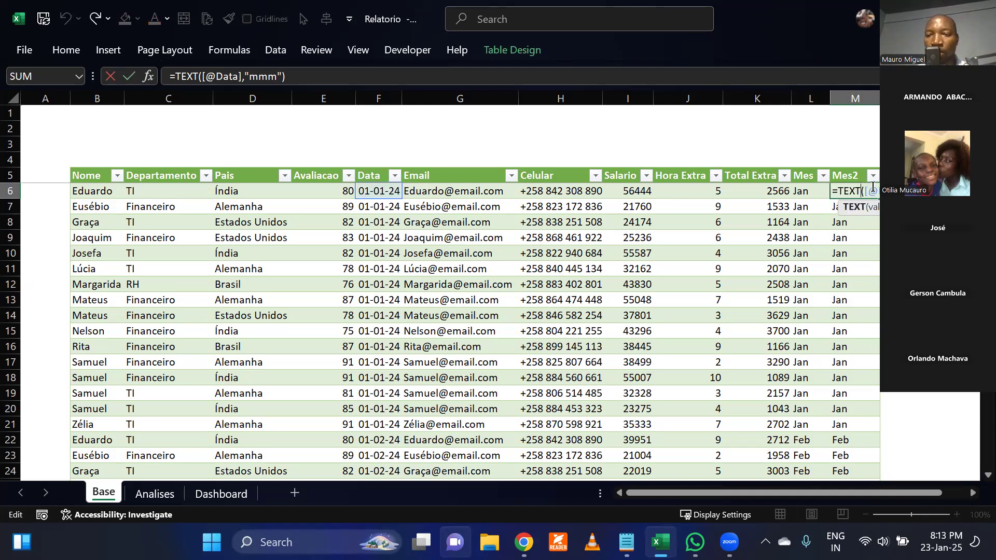
pyautogui.write('m')
pyautogui.press('Return')
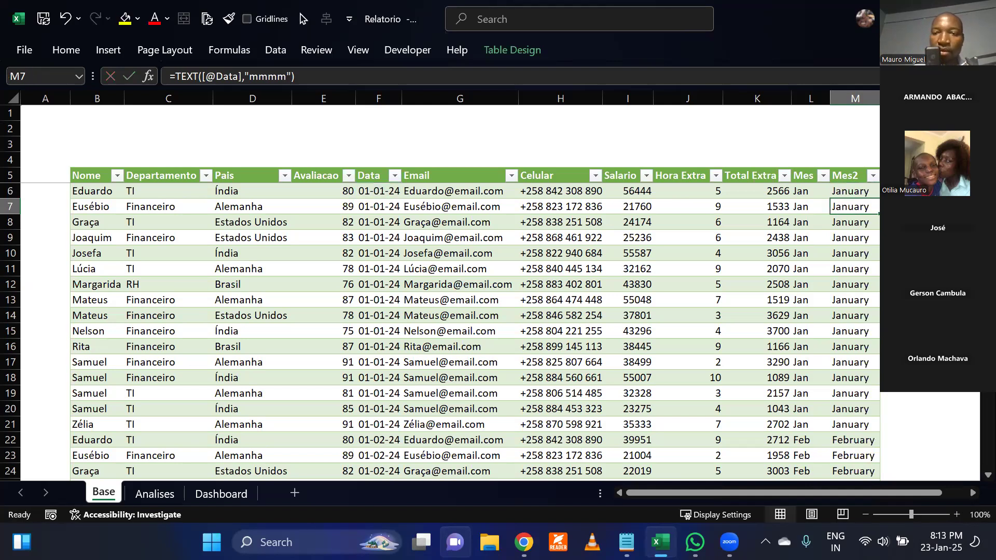
pyautogui.hotkey('ctrl', 'z')
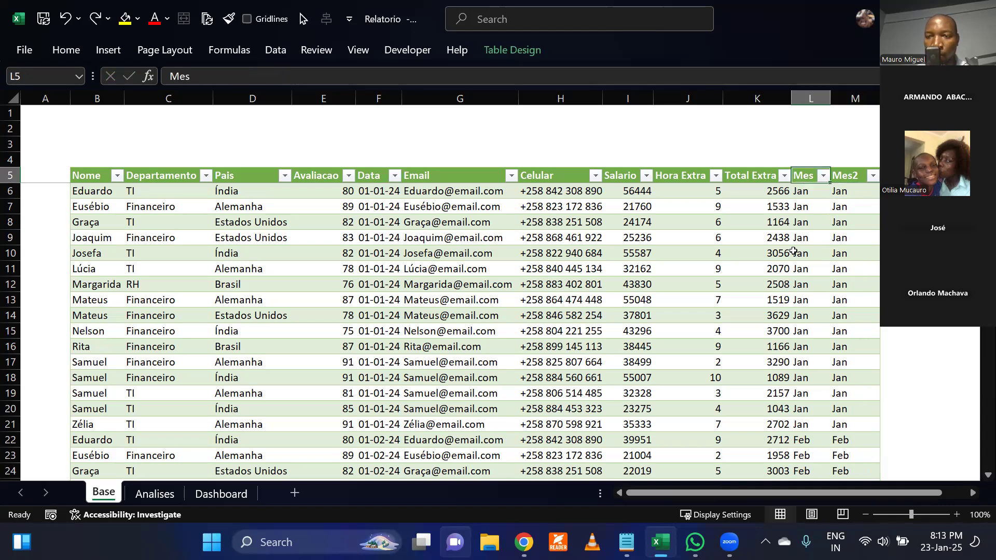
pyautogui.click(857, 100)
# Delete the Mes2 column M and put the cursor back inside the table at H13.
pyautogui.rightClick(858, 100)
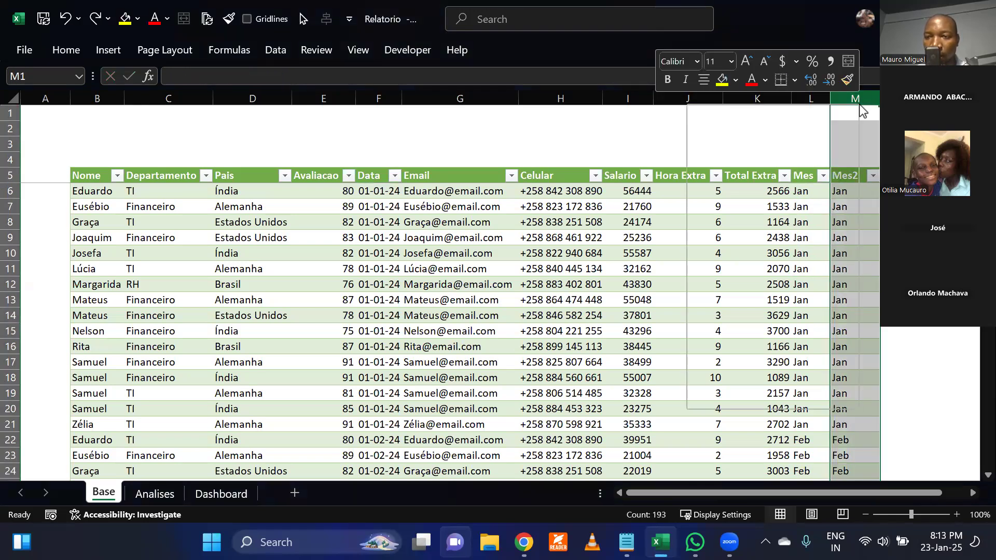
pyautogui.click(745, 279)
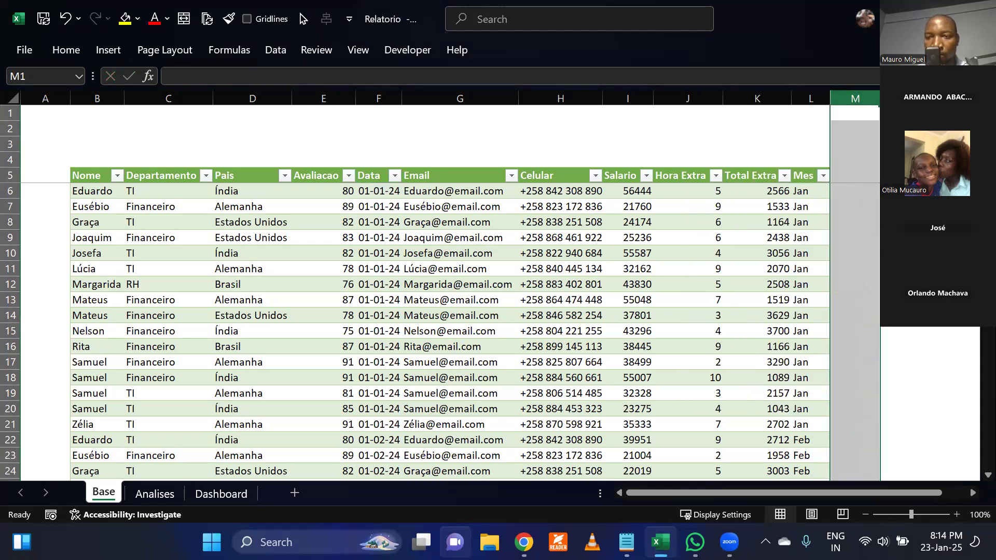
pyautogui.click(893, 285)
pyautogui.click(807, 190)
pyautogui.click(899, 315)
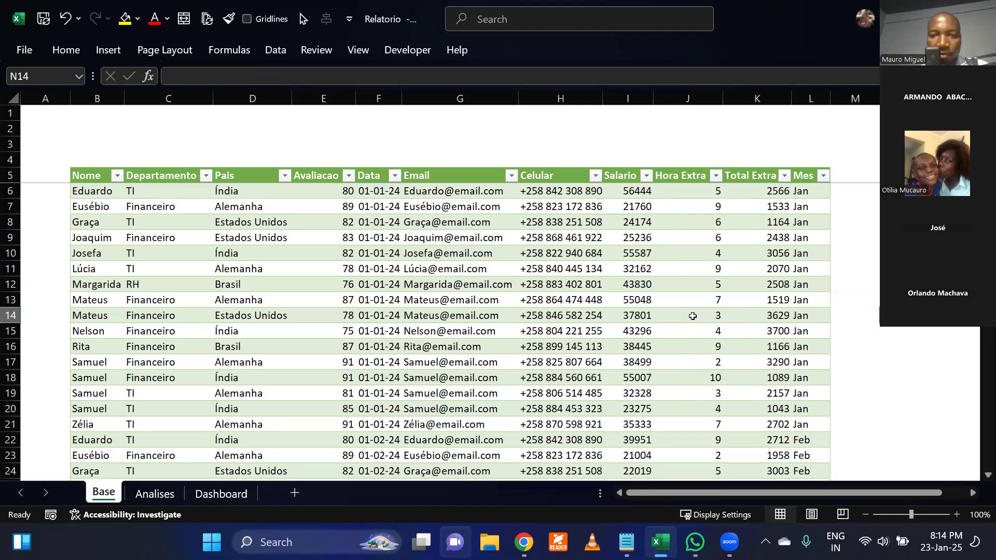
pyautogui.scroll(-5, 600, 316)
pyautogui.scroll(-20, 601, 316)
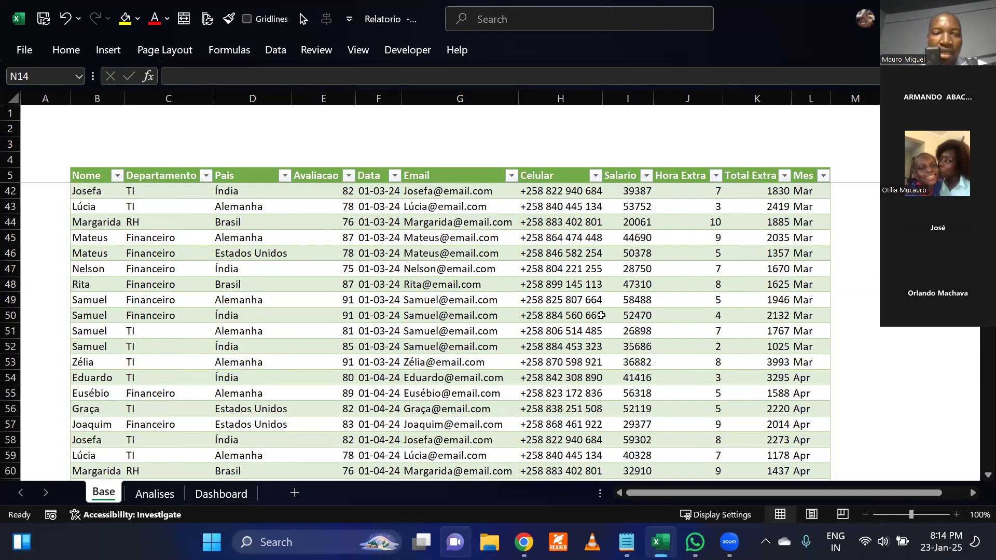
pyautogui.scroll(20, 600, 315)
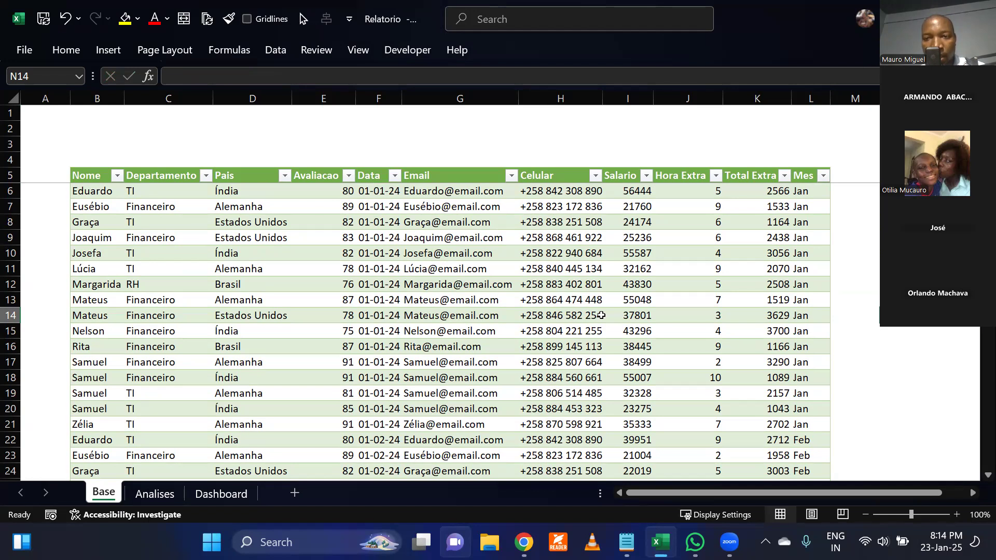
pyautogui.click(523, 302)
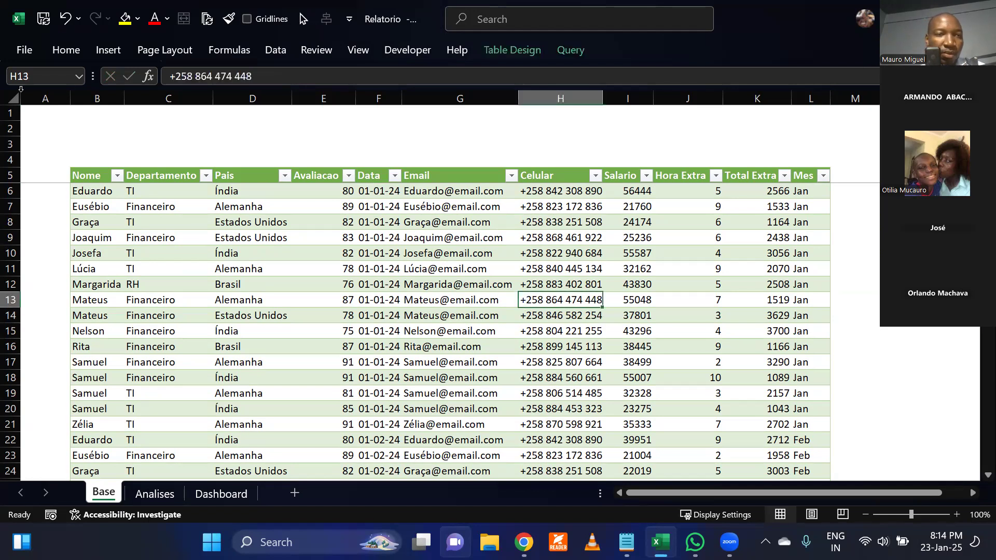
# Insert a PivotTable on a new sheet with Mes in Rows and sums of Total Extra and Salario.
pyautogui.click(109, 52)
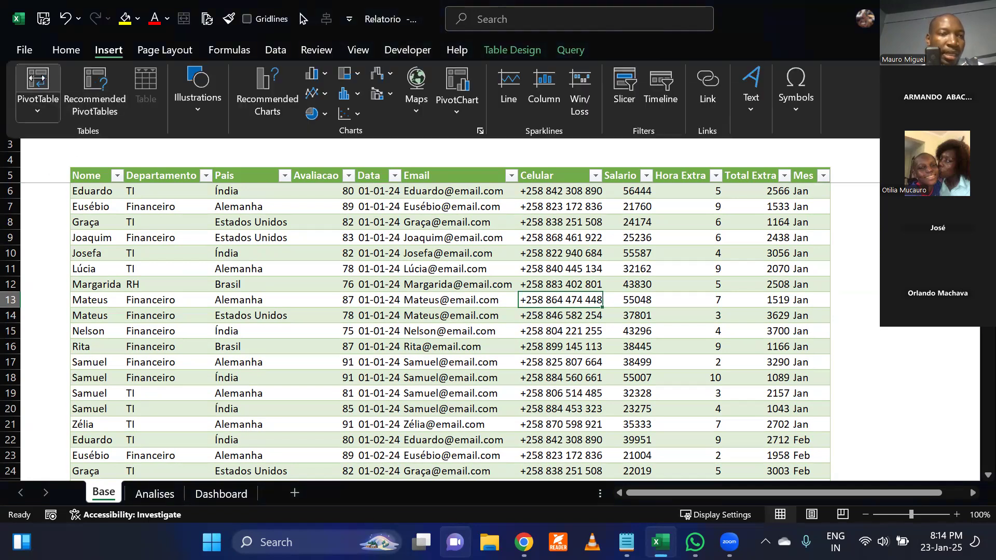
pyautogui.click(37, 83)
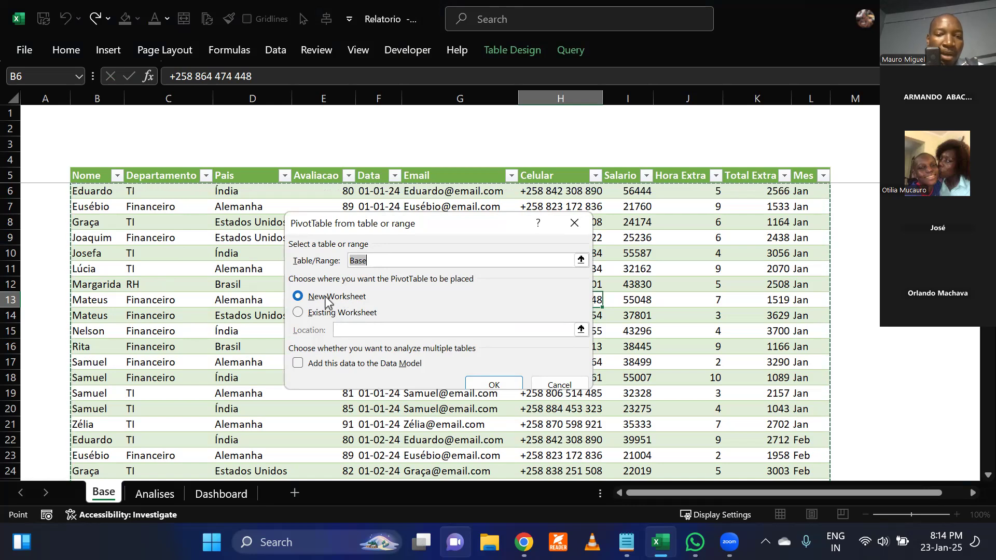
pyautogui.click(486, 382)
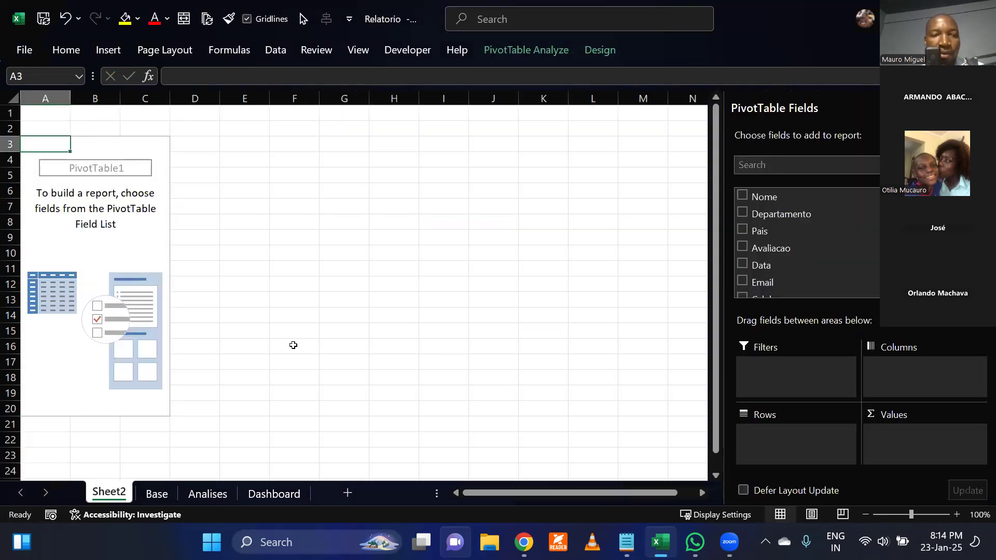
pyautogui.scroll(-2, 804, 231)
pyautogui.scroll(-1, 804, 244)
pyautogui.moveTo(760, 272); pyautogui.dragTo(783, 443)
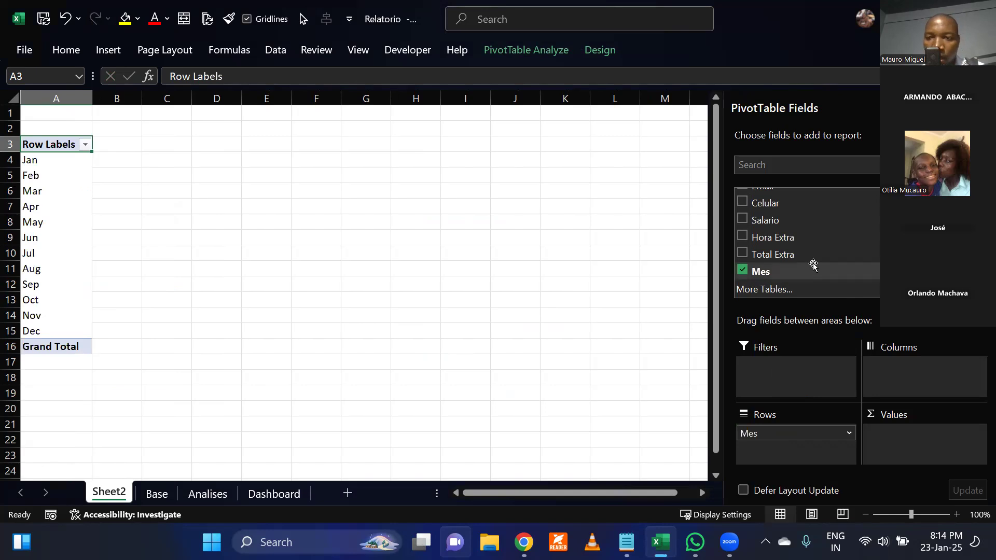
pyautogui.moveTo(759, 259); pyautogui.dragTo(913, 433)
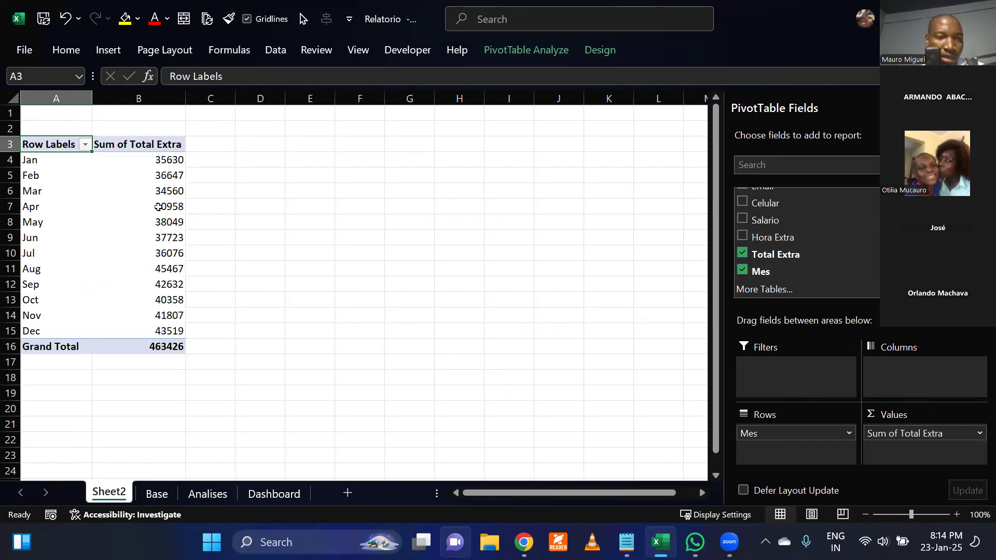
pyautogui.moveTo(764, 222); pyautogui.dragTo(878, 449)
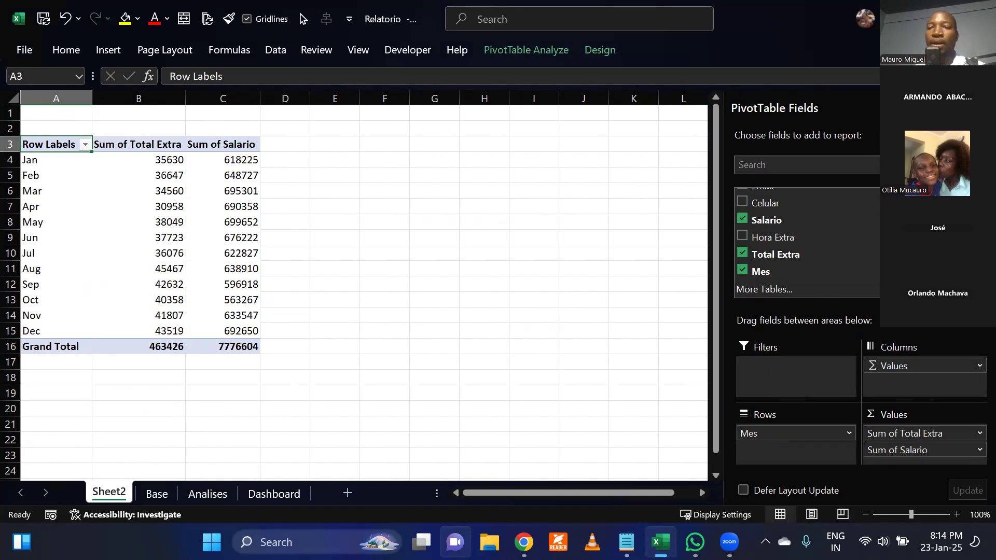
pyautogui.click(337, 284)
pyautogui.click(387, 361)
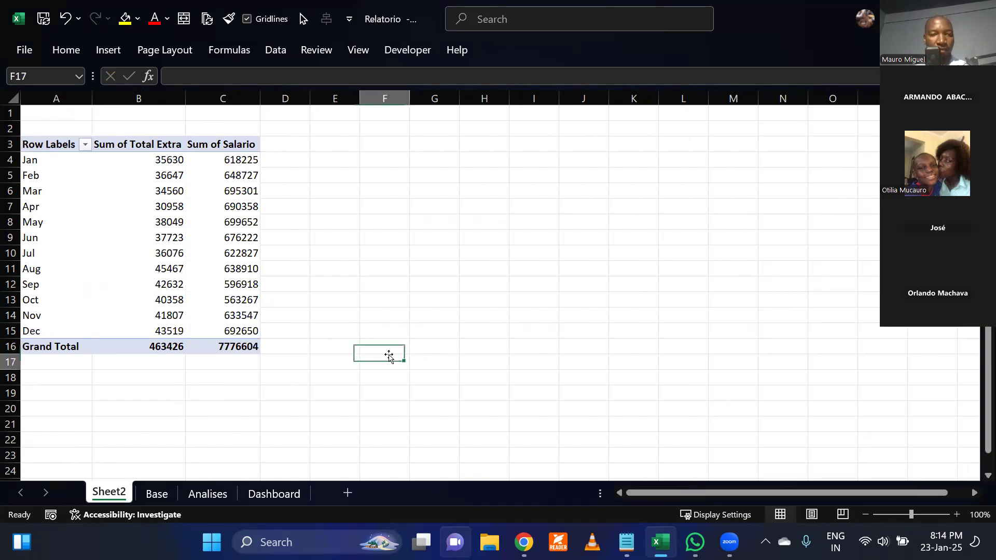
pyautogui.click(252, 492)
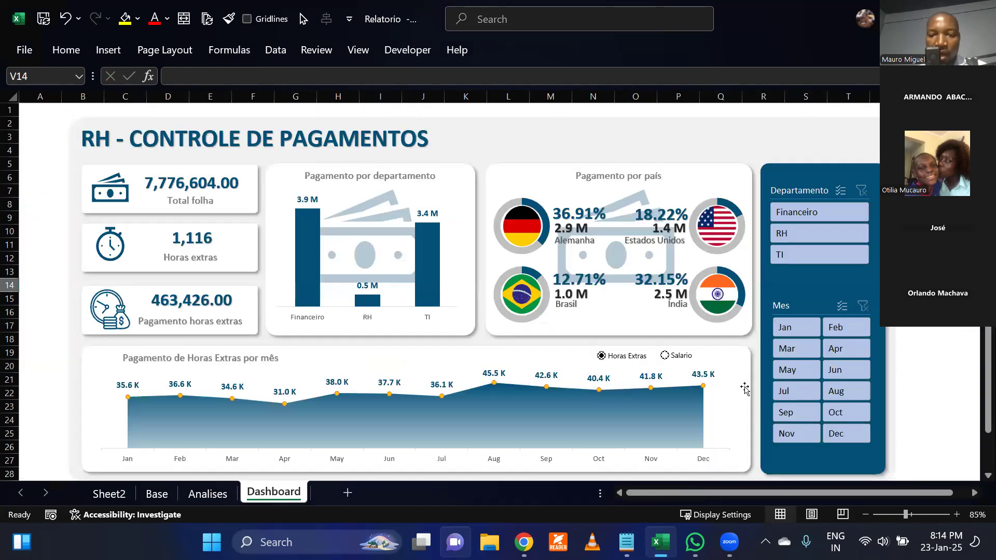
pyautogui.click(680, 358)
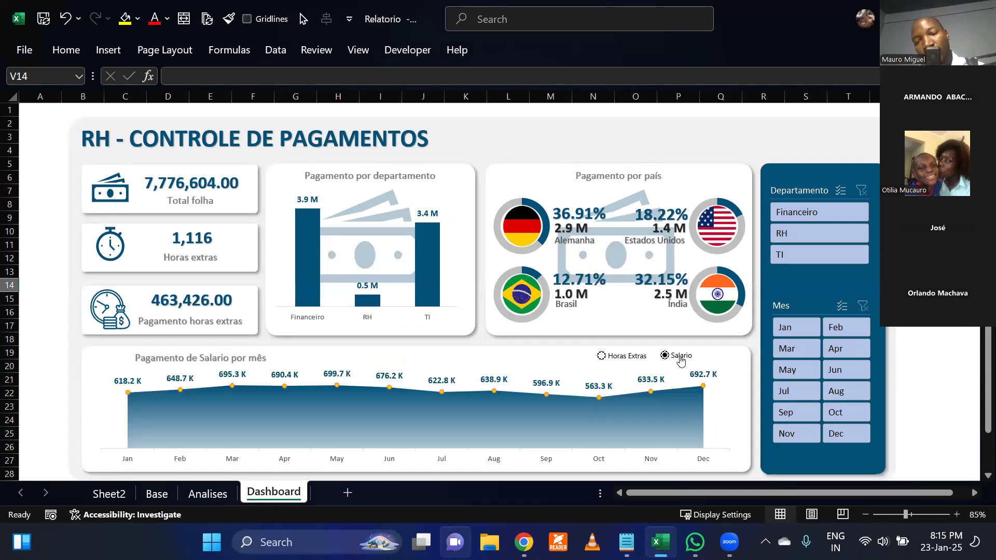
pyautogui.click(618, 357)
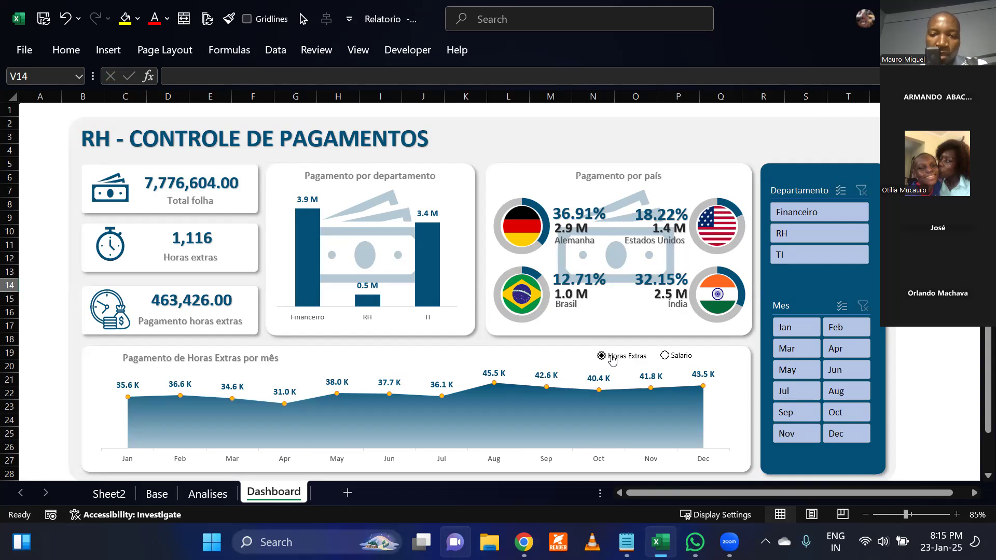
pyautogui.click(116, 497)
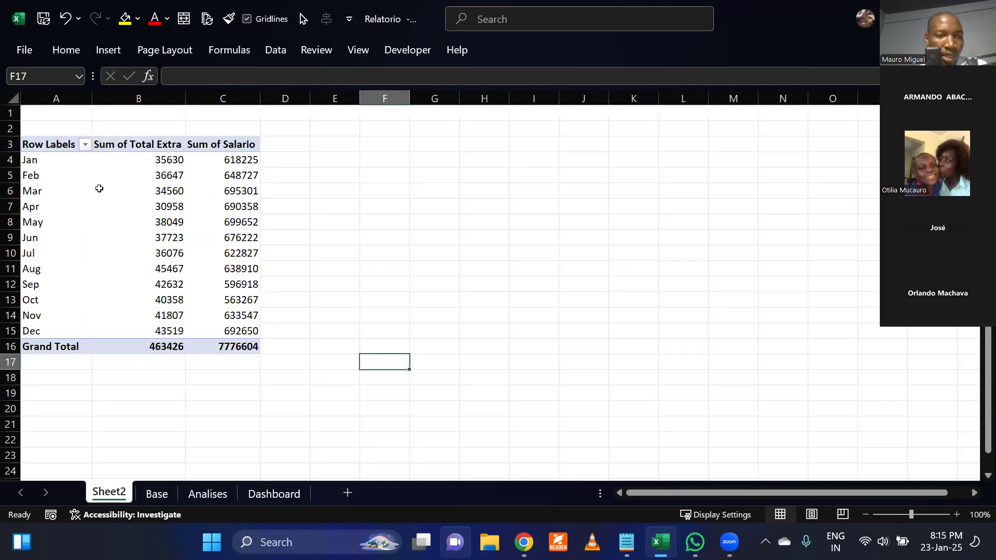
pyautogui.moveTo(54, 147); pyautogui.dragTo(214, 347)
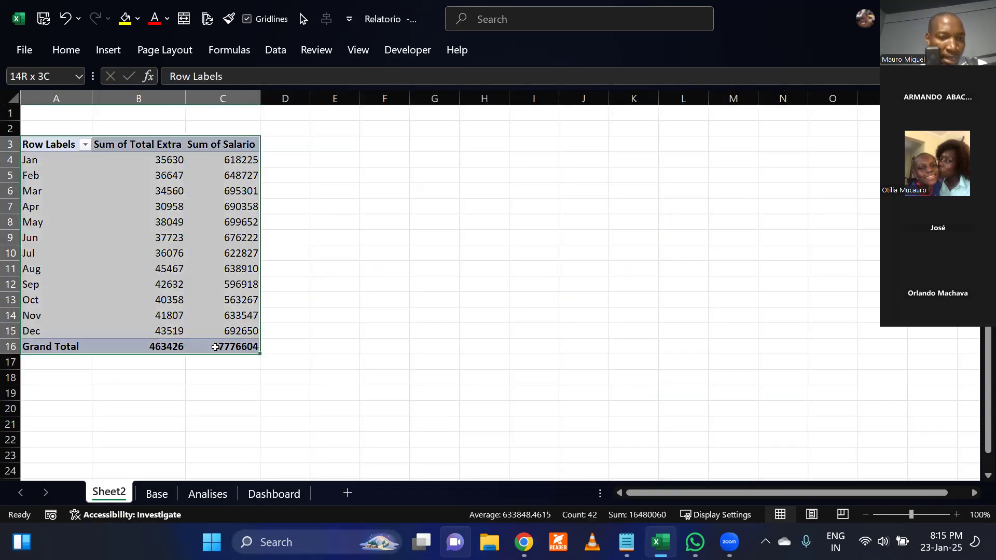
pyautogui.click(296, 408)
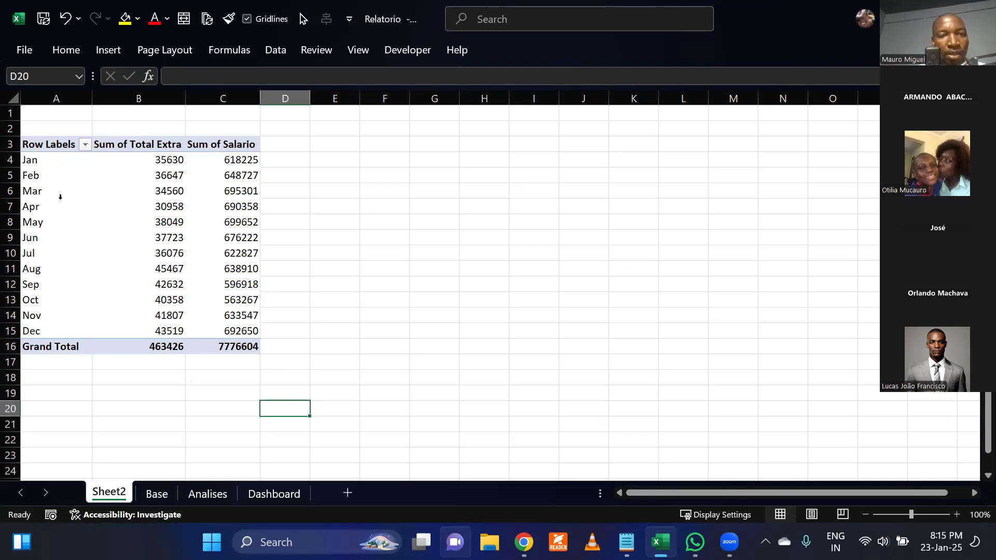
# Link E3 to A3 with =A3, fill it through G15, and autofit columns E:G.
pyautogui.click(320, 145)
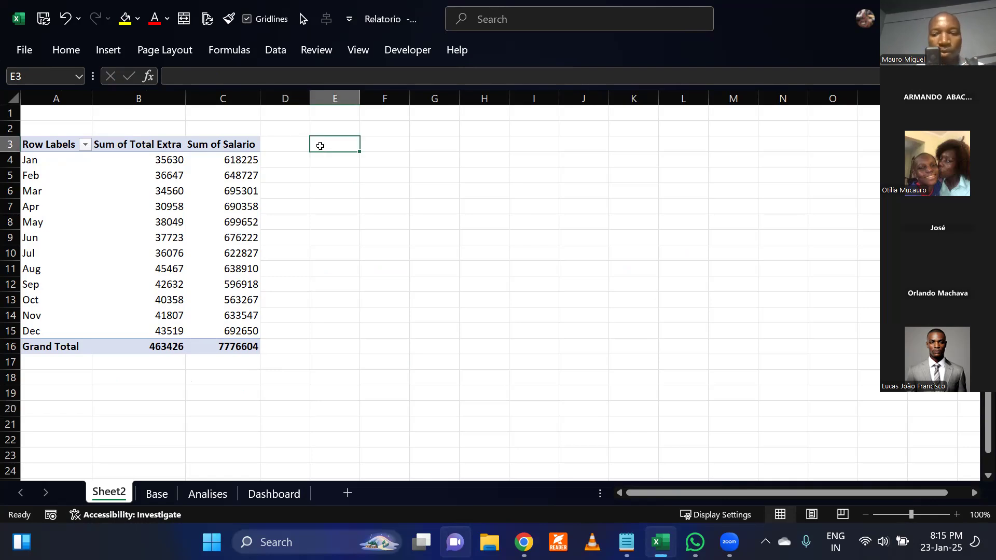
pyautogui.write('=')
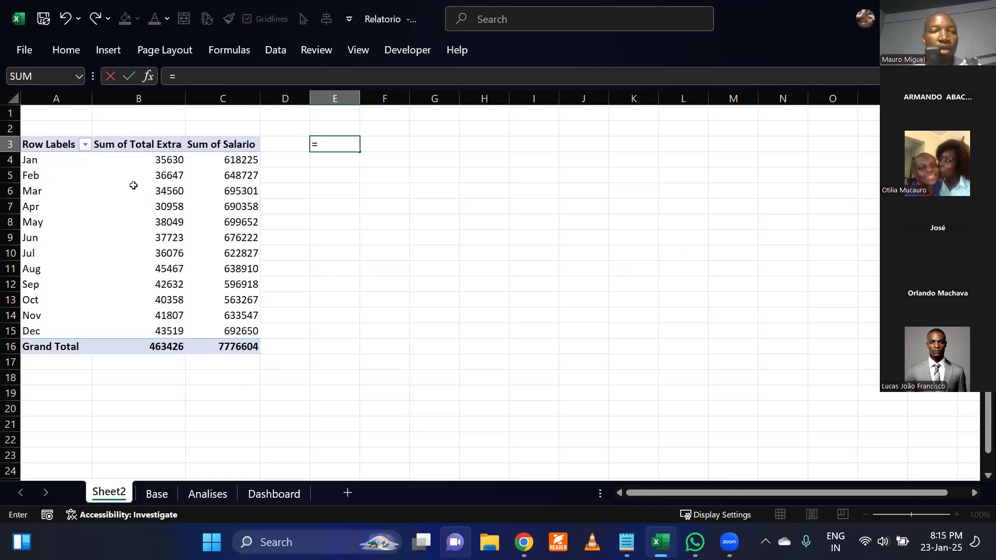
pyautogui.click(43, 143)
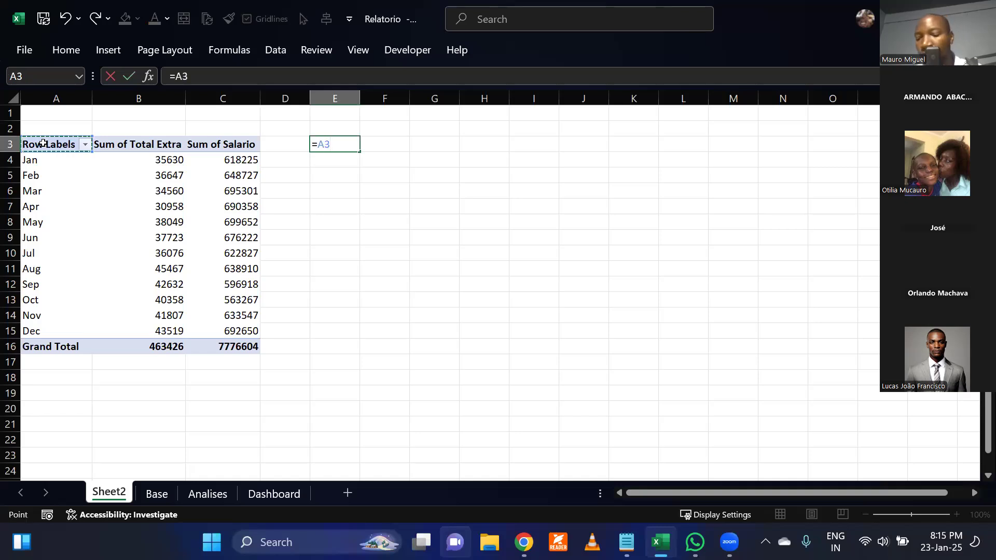
pyautogui.press('Return')
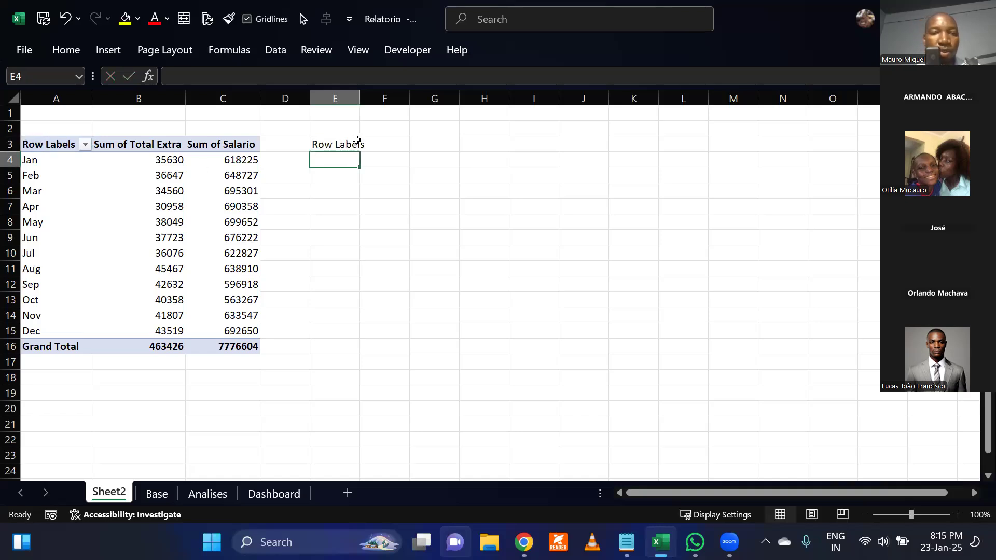
pyautogui.click(356, 144)
pyautogui.moveTo(359, 152); pyautogui.dragTo(448, 343)
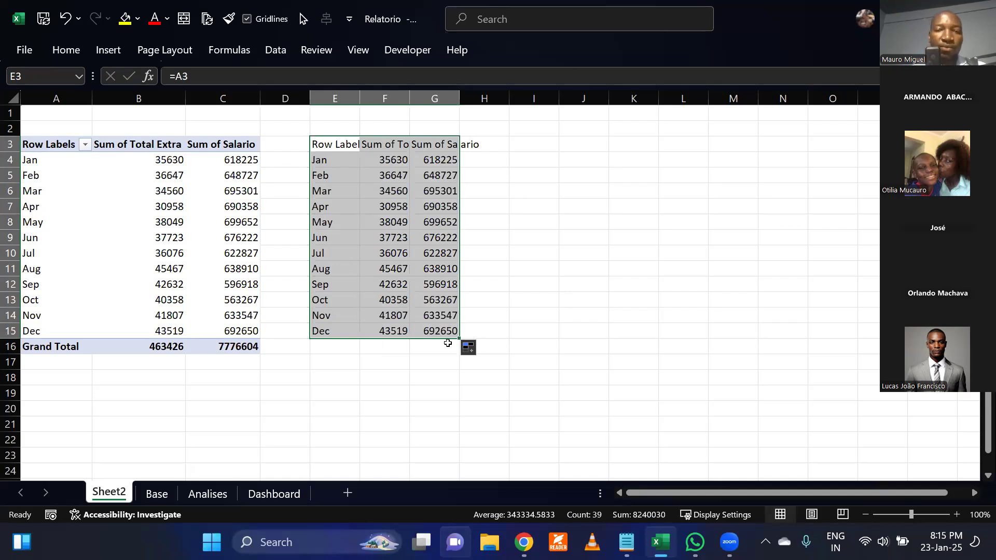
pyautogui.moveTo(345, 98); pyautogui.dragTo(460, 104)
pyautogui.doubleClick(459, 103)
# Rename headers F3 to Horas Extras and G3 to Salario.
pyautogui.click(412, 145)
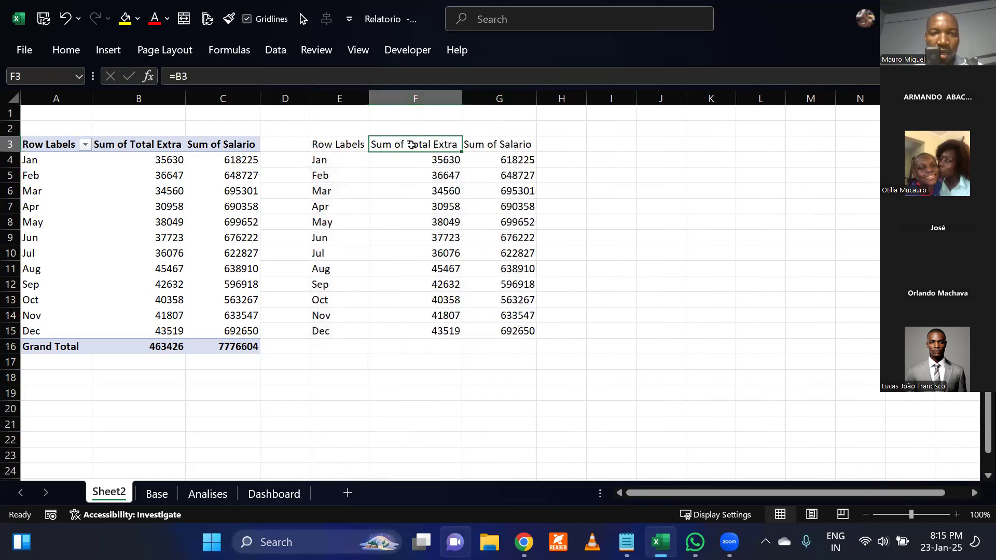
pyautogui.write('Hora')
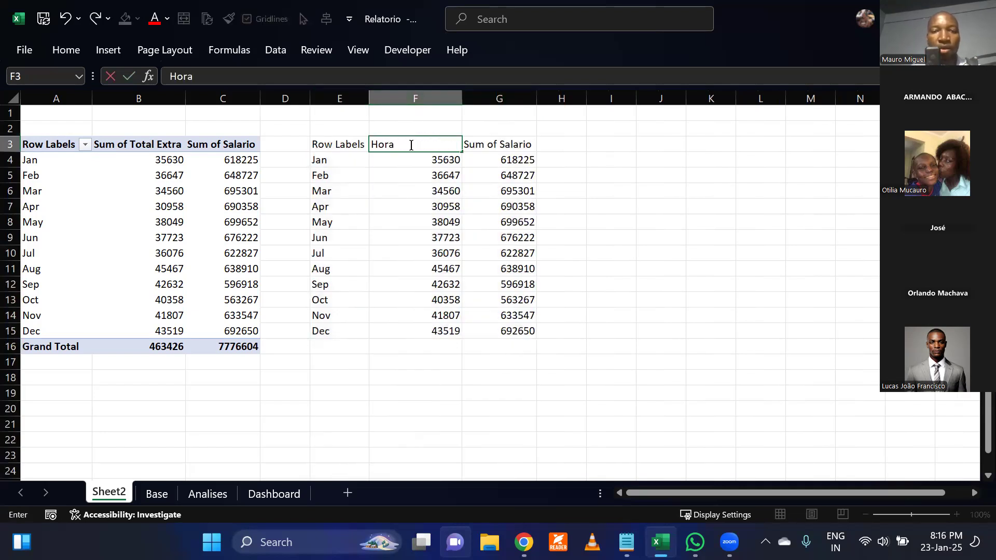
pyautogui.write('s E')
pyautogui.write('ras')
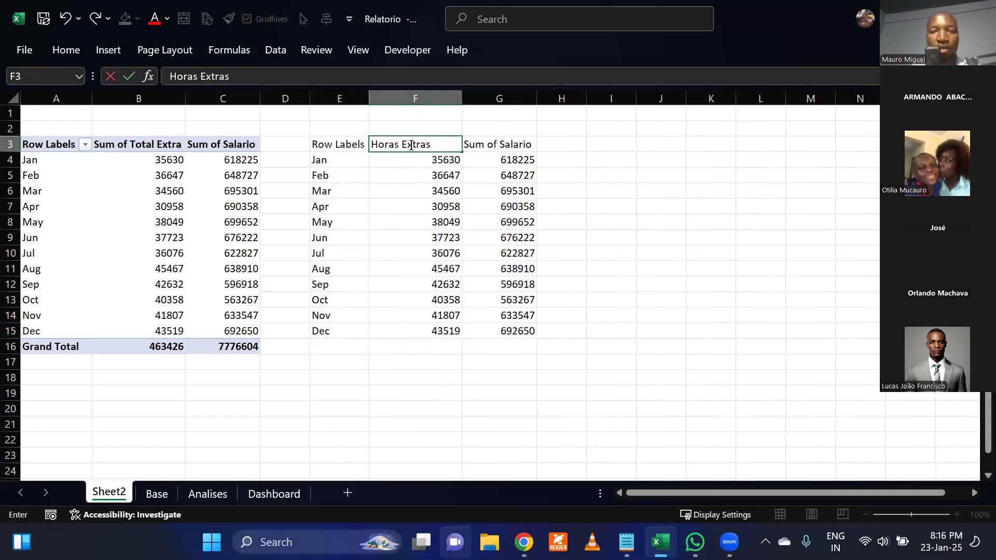
pyautogui.press('Tab')
pyautogui.write('Salario')
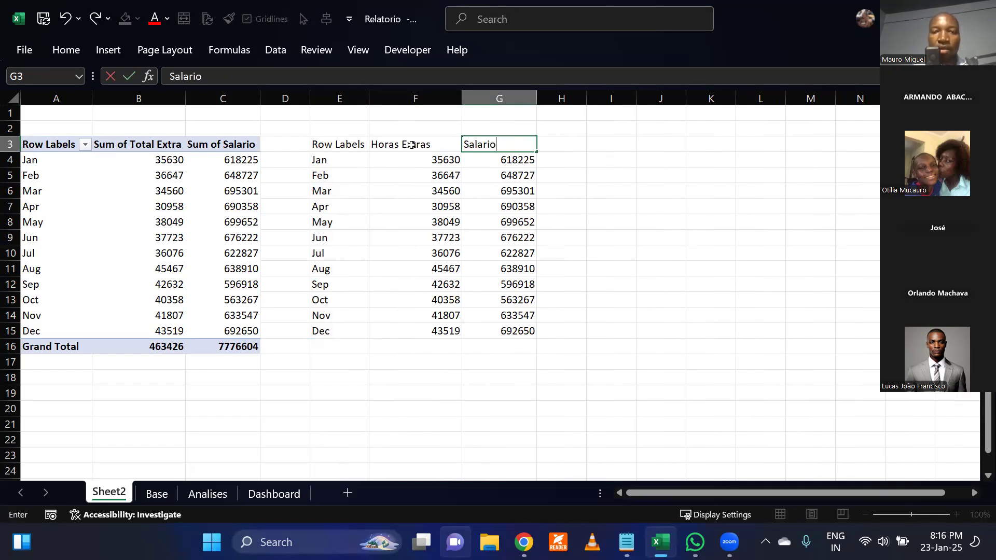
pyautogui.press('Return')
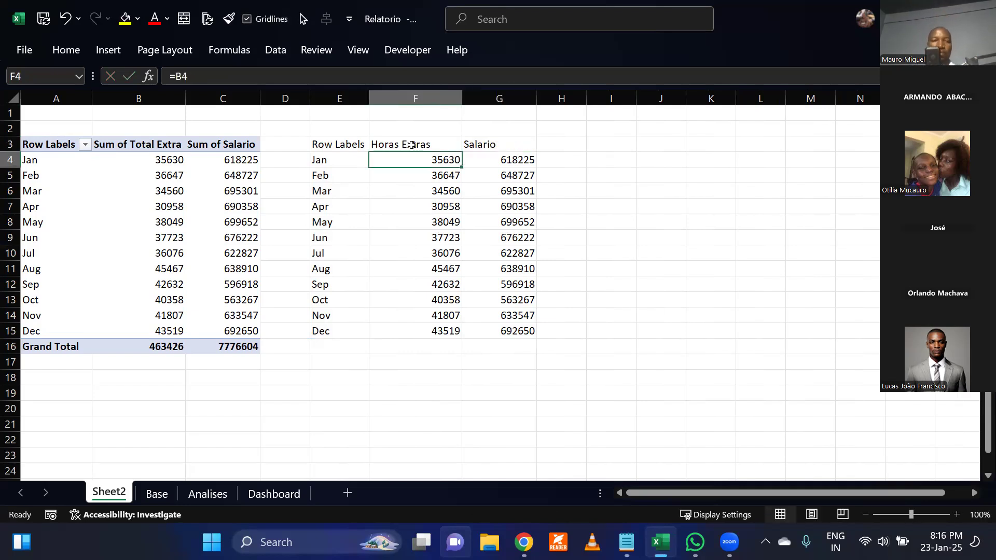
# Check the linked monthly values against the pivot, then return to the Dashboard.
pyautogui.click(429, 220)
pyautogui.click(427, 263)
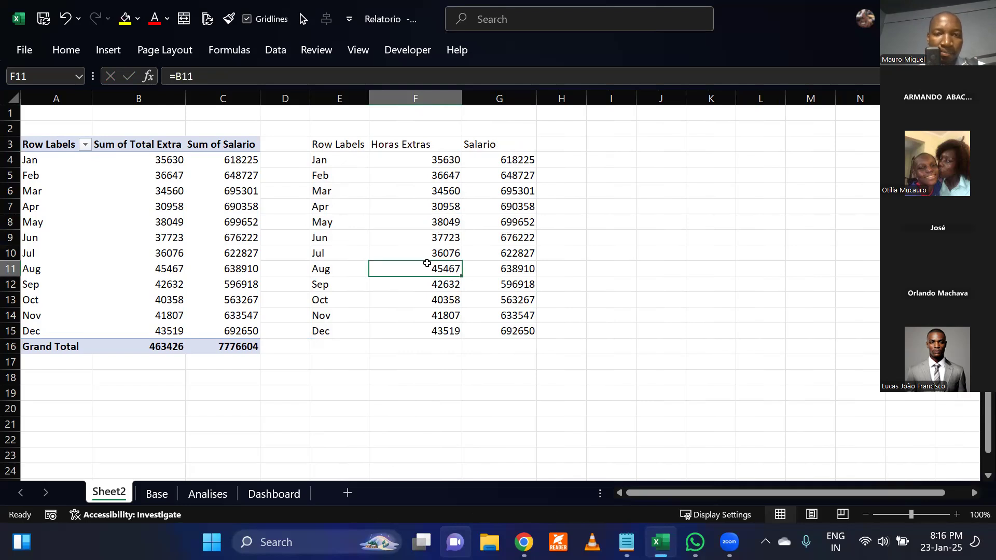
pyautogui.click(497, 195)
pyautogui.click(499, 236)
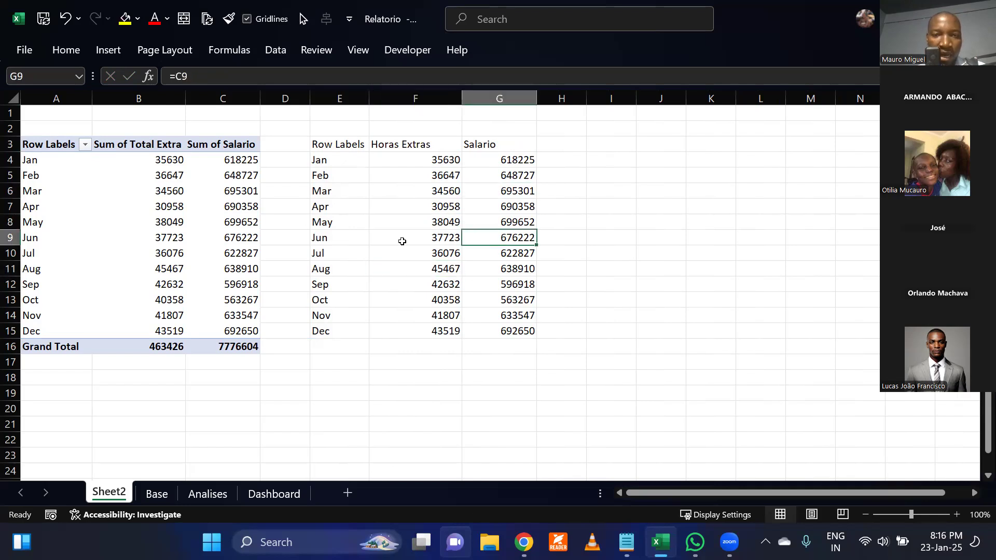
pyautogui.click(402, 240)
pyautogui.click(400, 253)
pyautogui.click(135, 223)
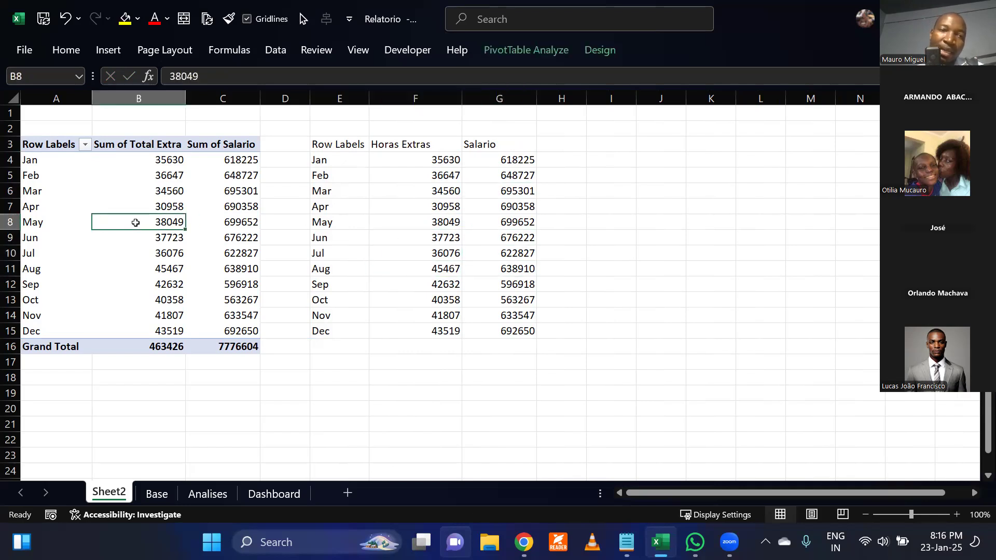
pyautogui.moveTo(135, 222)
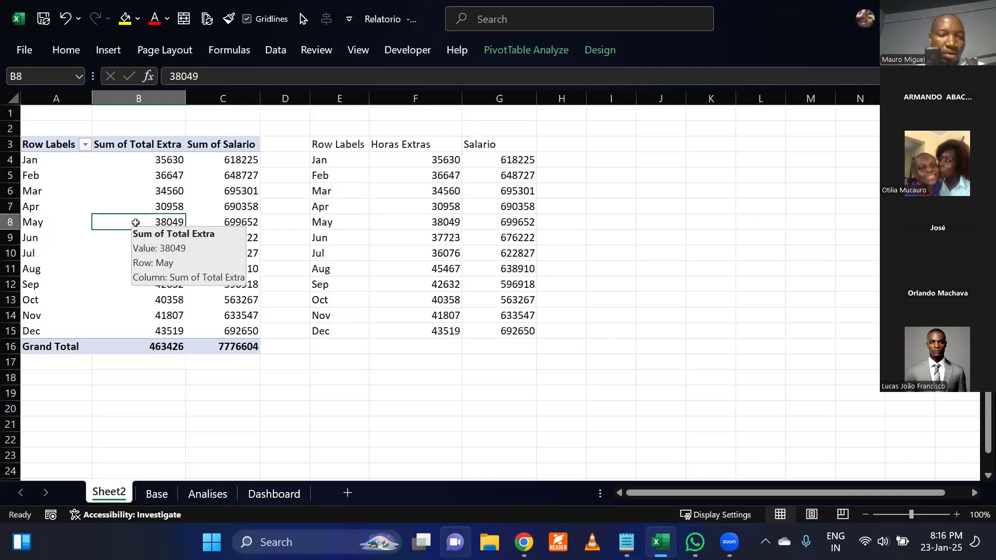
pyautogui.click(274, 493)
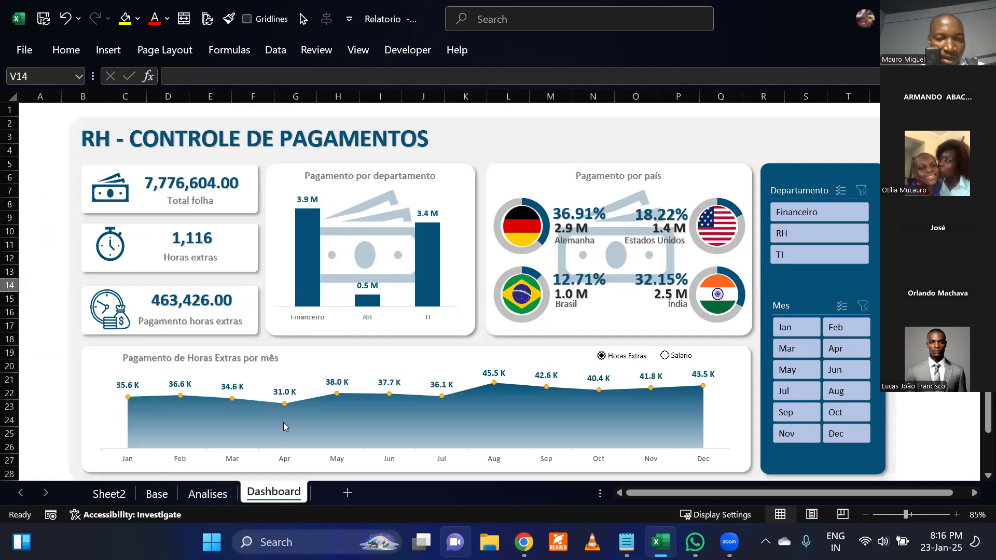
# Review the Analises sheet's Mes and Horas Extras chart table.
pyautogui.click(199, 498)
pyautogui.moveTo(658, 487); pyautogui.dragTo(856, 459)
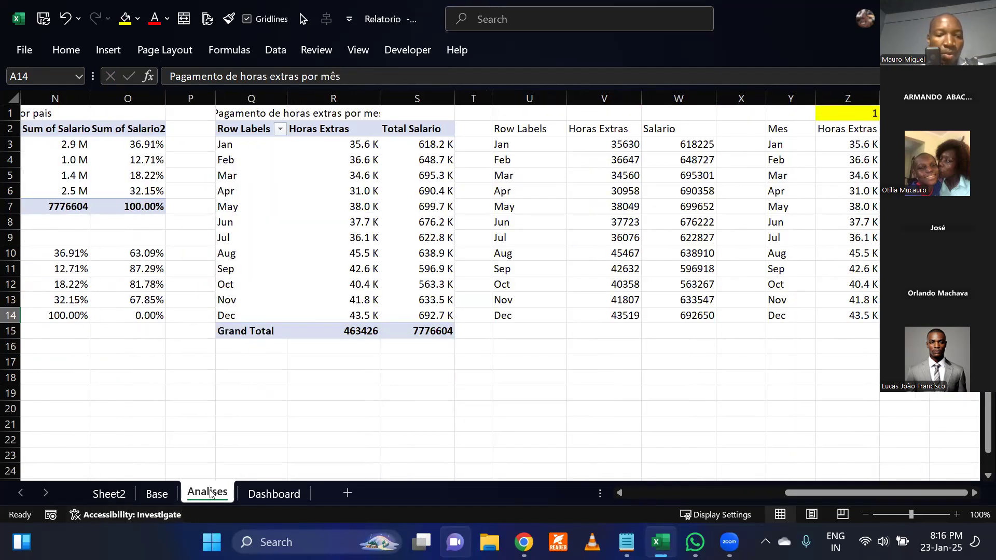
pyautogui.click(275, 493)
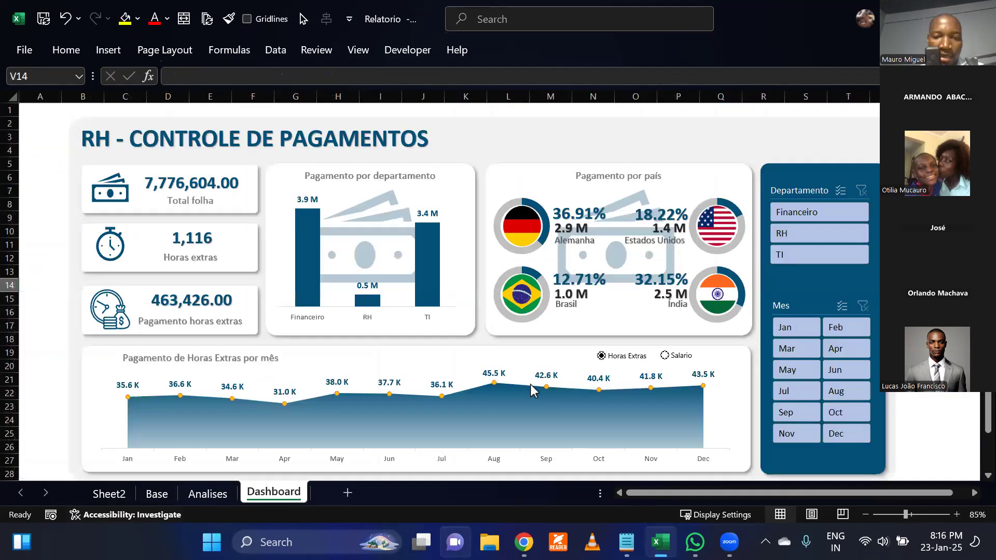
pyautogui.click(192, 494)
pyautogui.moveTo(785, 133); pyautogui.dragTo(839, 333)
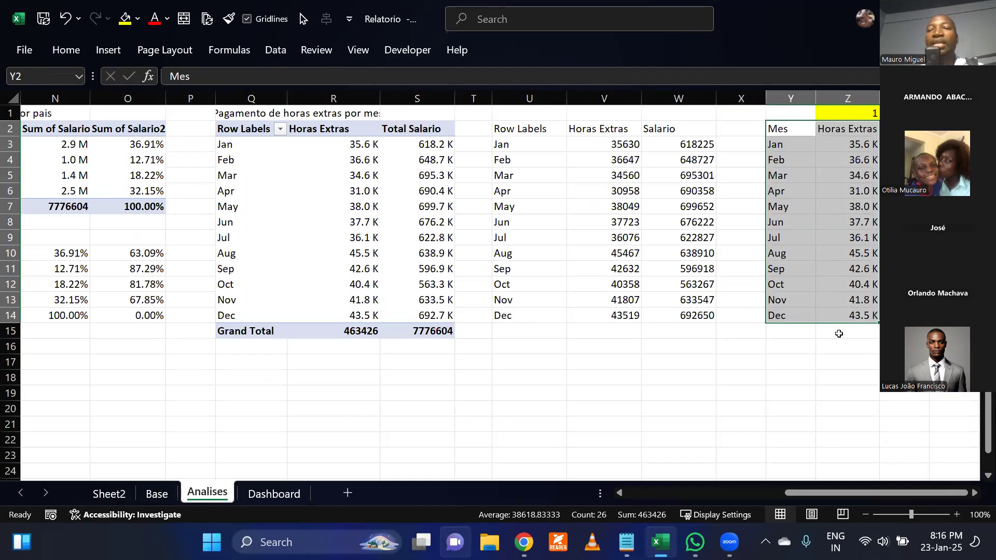
pyautogui.click(802, 396)
# Set switch cell Z1 to 2 and view the dashboard chart showing salaries.
pyautogui.click(850, 119)
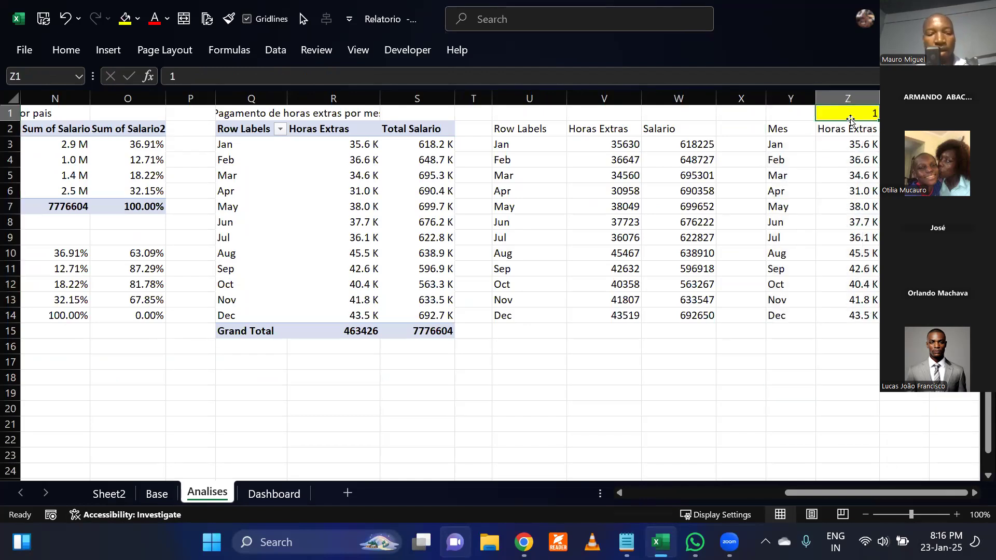
pyautogui.write('2')
pyautogui.press('Return')
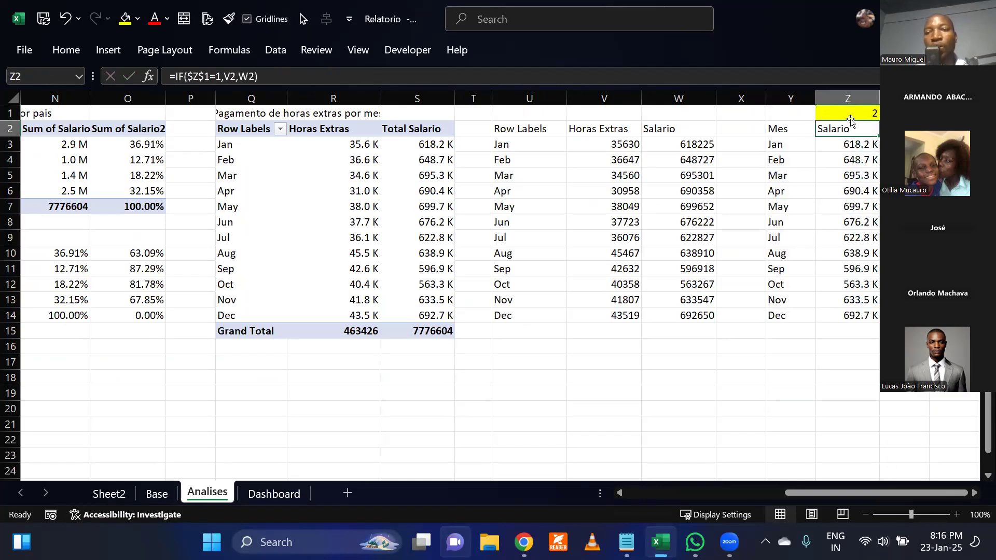
pyautogui.click(286, 496)
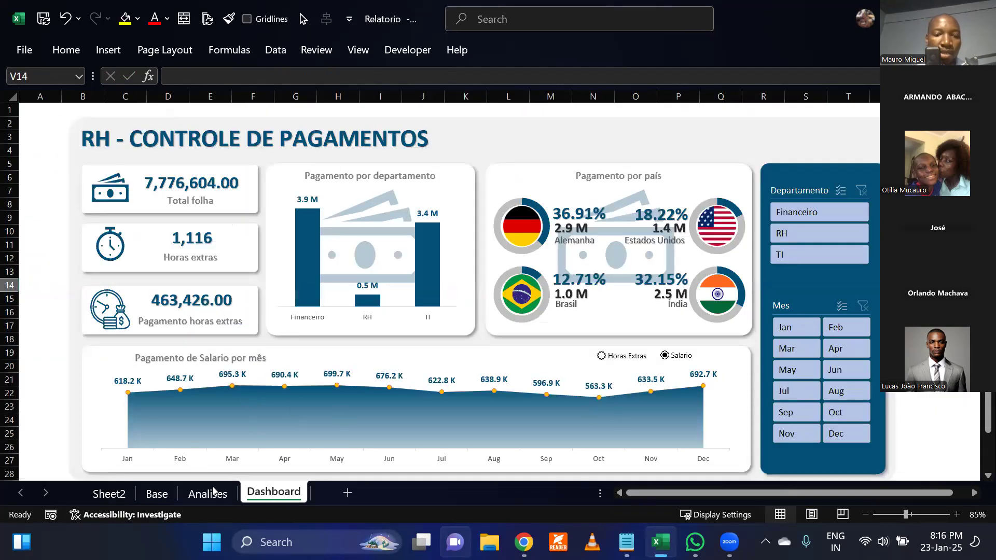
# Reset Z1 to 1 so column Z shows Horas Extras, then view the Dashboard.
pyautogui.click(207, 493)
pyautogui.click(851, 111)
pyautogui.write('1')
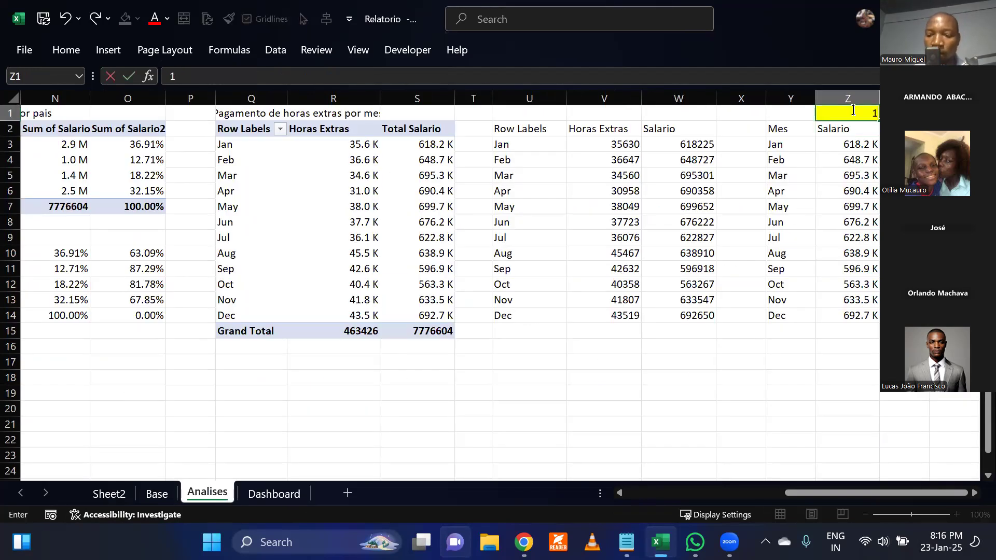
pyautogui.press('Return')
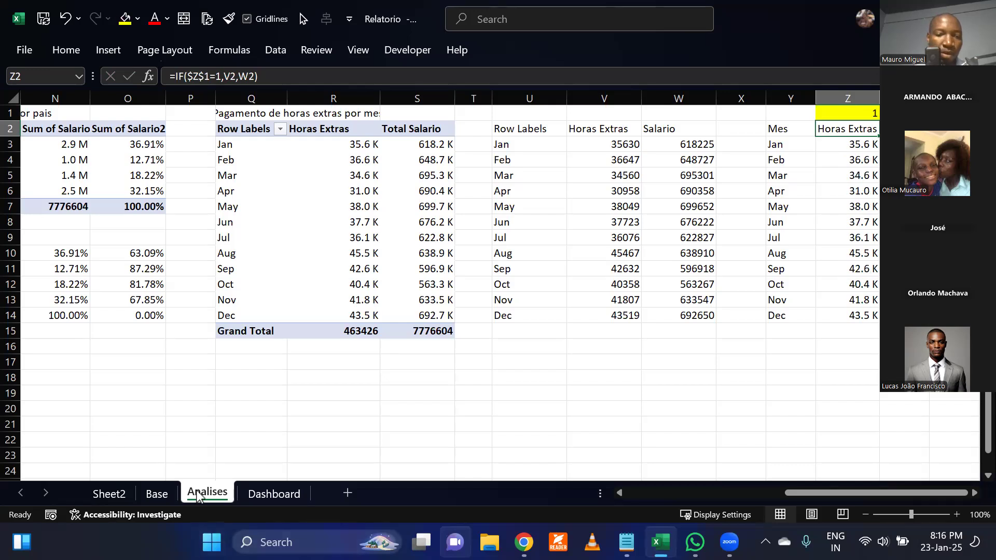
pyautogui.click(243, 490)
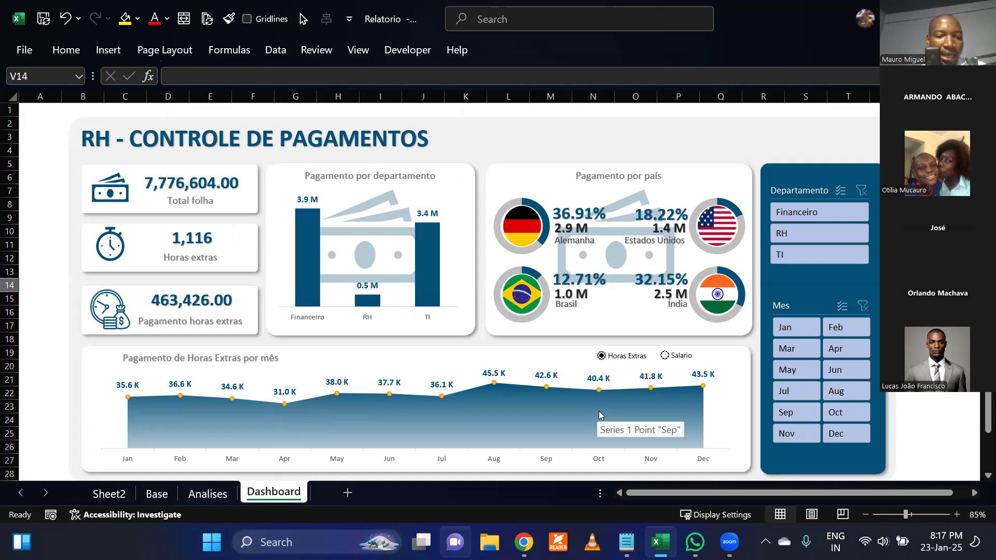
# Go to Sheet2 and select the Horas Extras and Salario month table E3:G15.
pyautogui.click(98, 493)
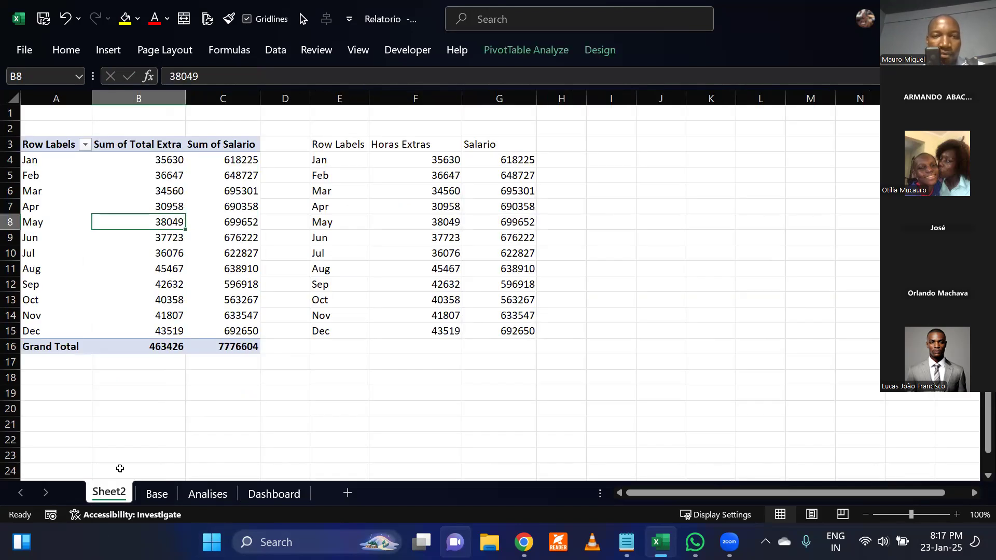
pyautogui.click(325, 148)
pyautogui.moveTo(385, 240); pyautogui.dragTo(506, 340)
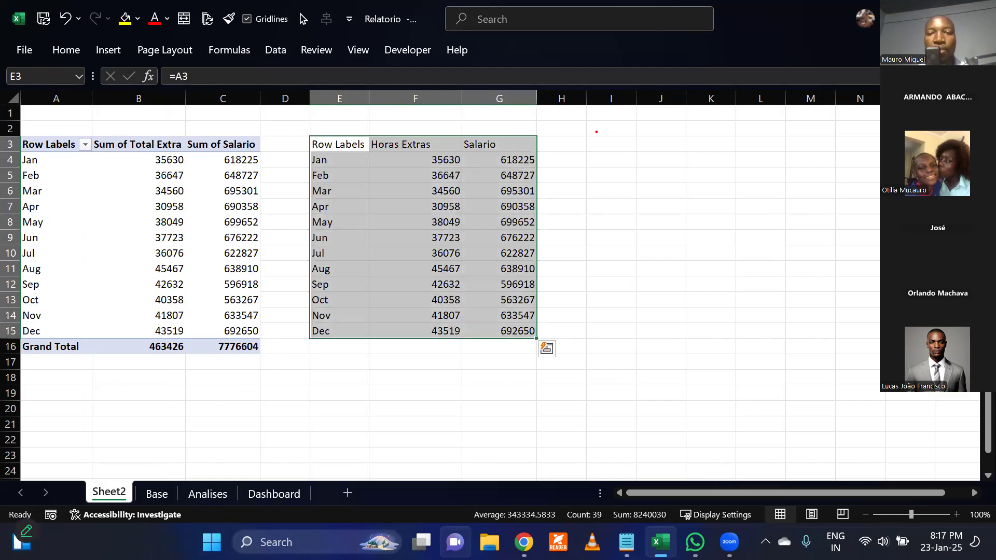
pyautogui.moveTo(589, 138); pyautogui.dragTo(662, 291)
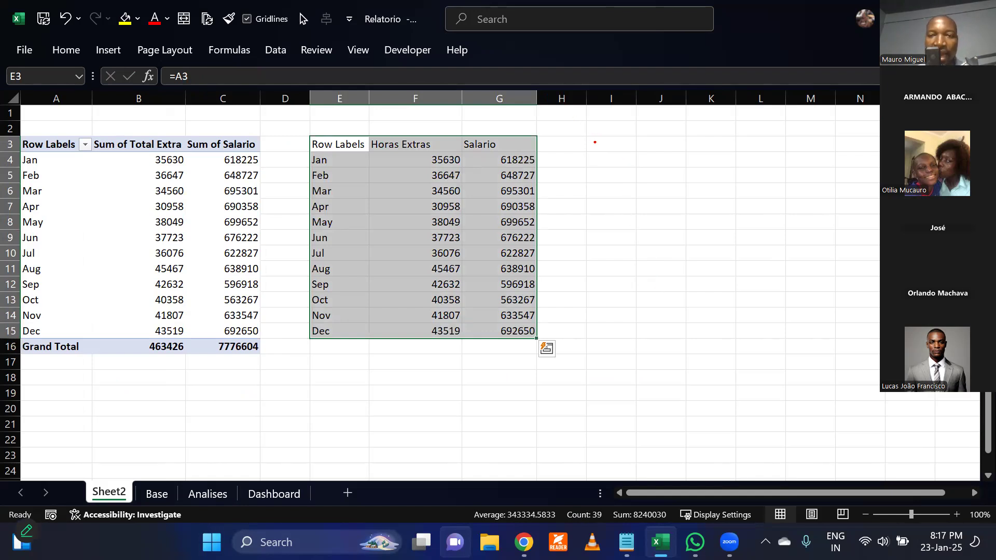
pyautogui.moveTo(585, 138)
pyautogui.mouseDown()
pyautogui.moveTo(660, 220)
pyautogui.moveTo(689, 343)
pyautogui.mouseUp()
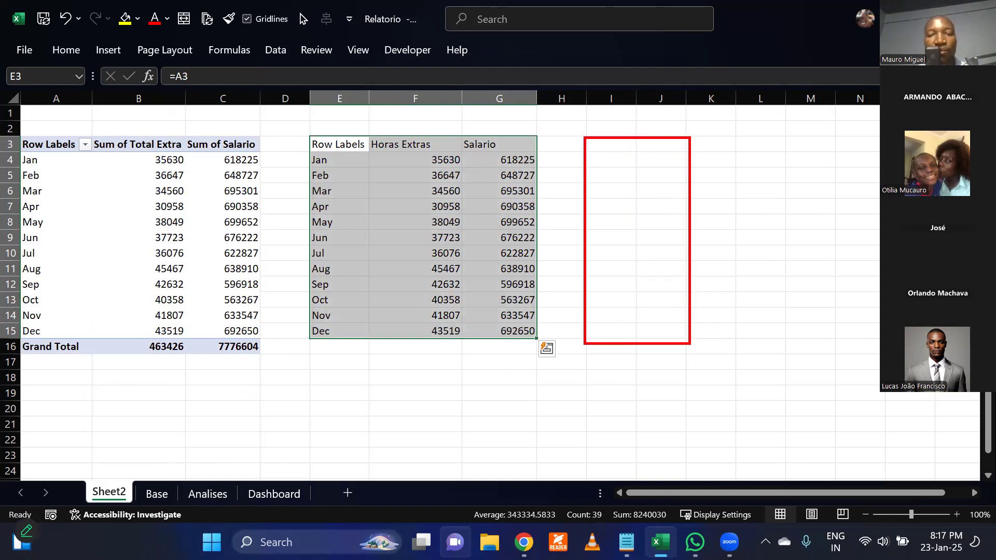
# Enter =E3 in I3 and fill it down to I15 to repeat Row Labels and Jan–Dec.
pyautogui.click(619, 147)
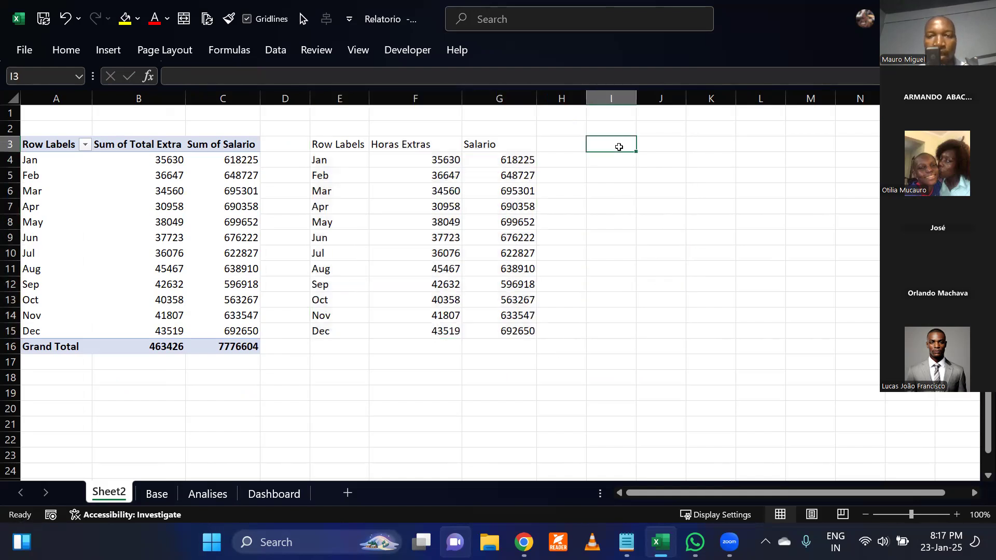
pyautogui.write('=')
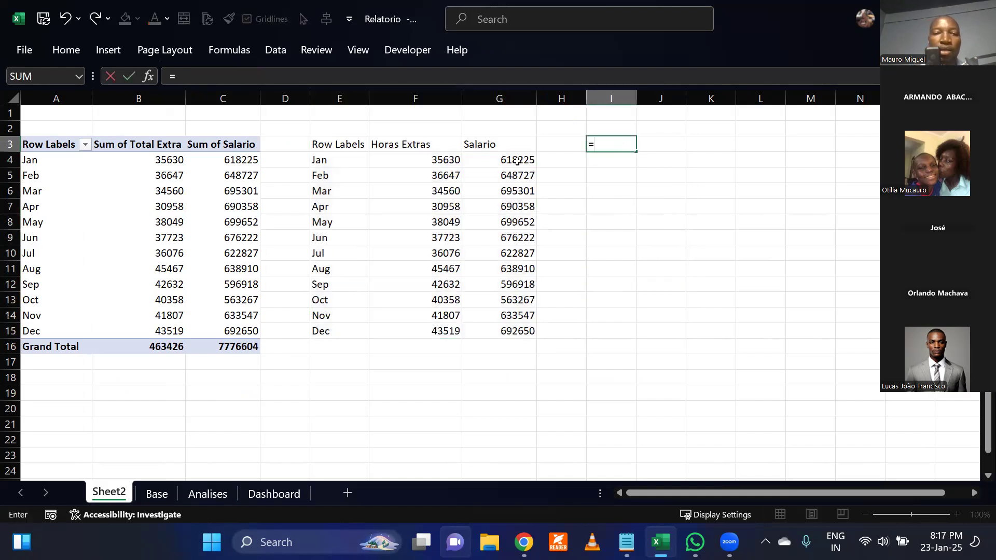
pyautogui.click(324, 141)
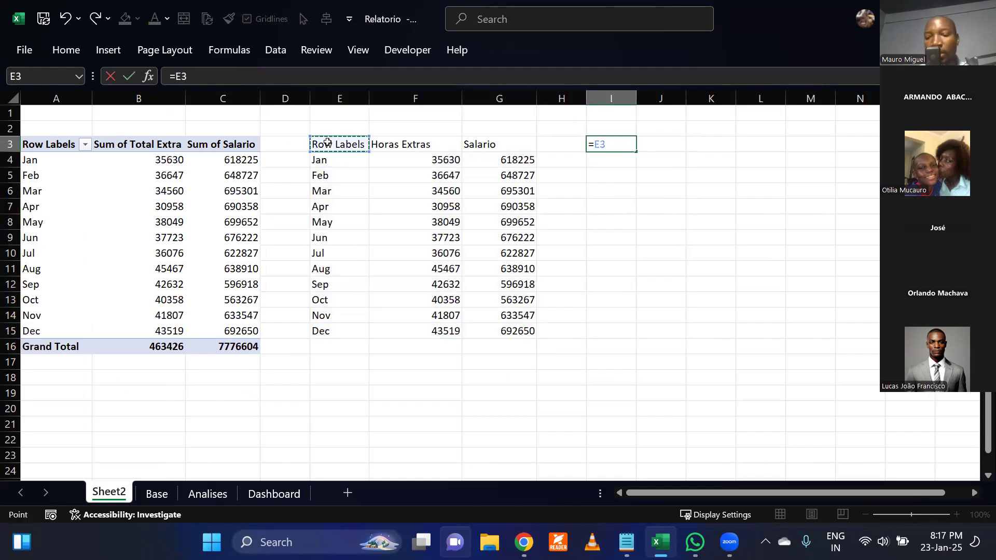
pyautogui.press('Return')
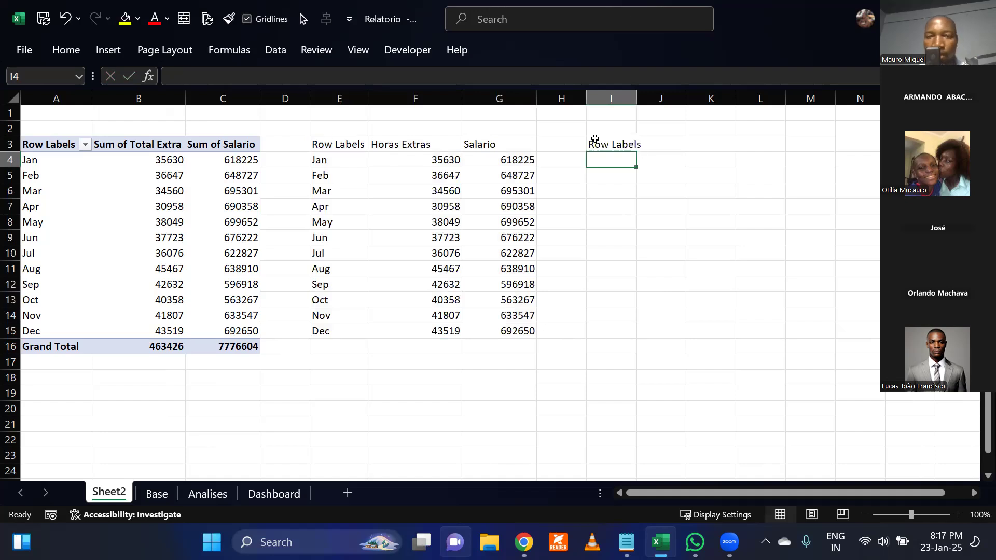
pyautogui.click(630, 147)
pyautogui.moveTo(633, 149); pyautogui.dragTo(646, 342)
pyautogui.click(727, 331)
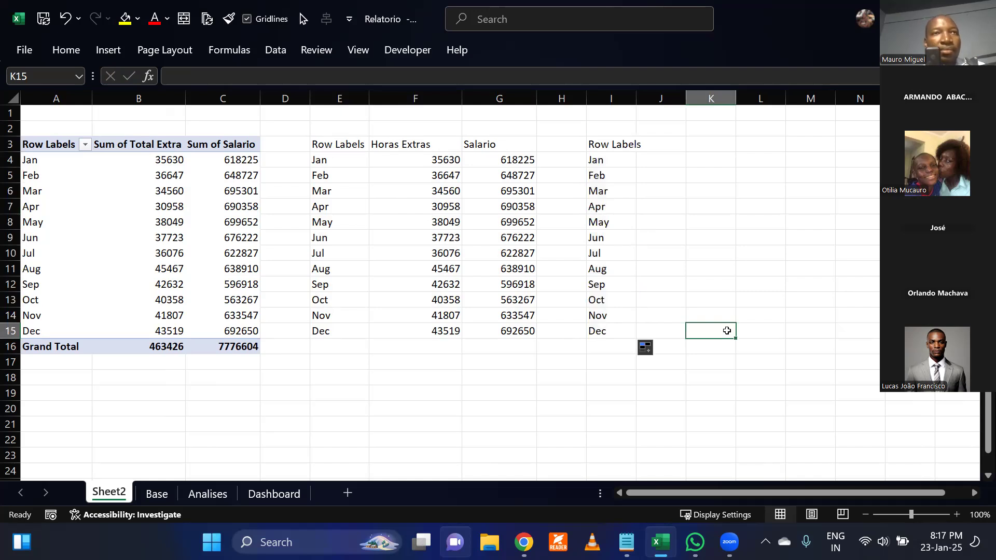
pyautogui.moveTo(626, 145); pyautogui.dragTo(633, 335)
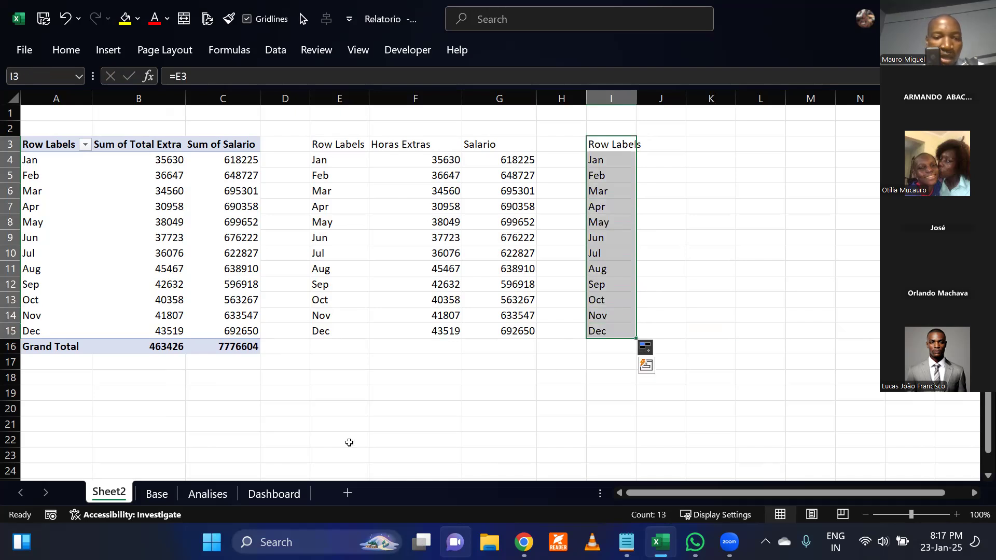
pyautogui.click(290, 499)
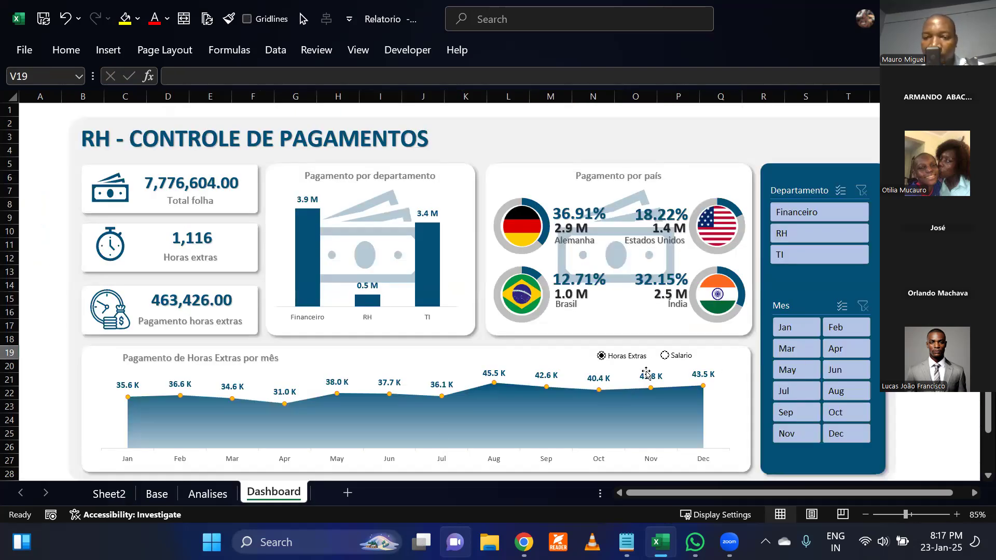
# Toggle the chart between Salario and Horas Extras, ending on Horas Extras, and pin the ribbon.
pyautogui.click(677, 357)
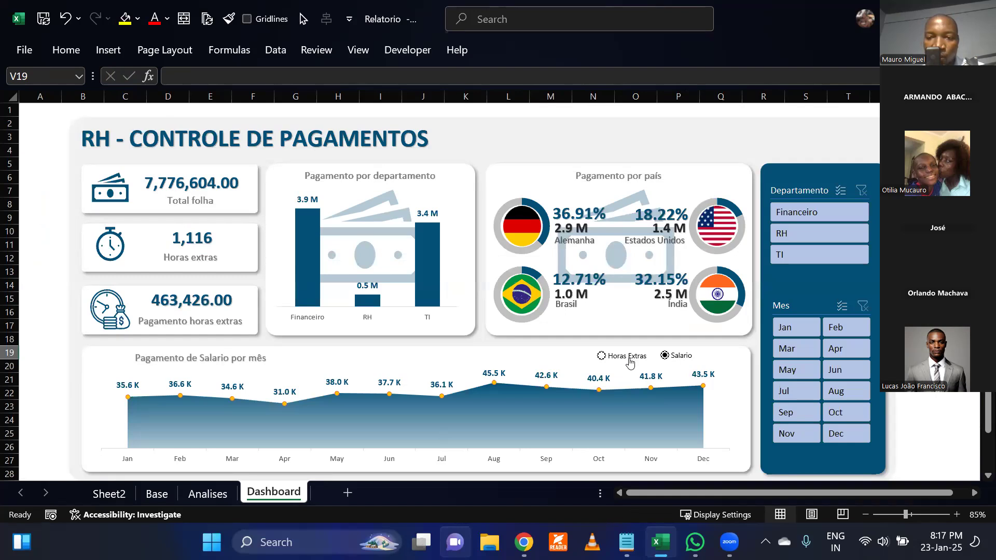
pyautogui.click(627, 362)
pyautogui.click(680, 358)
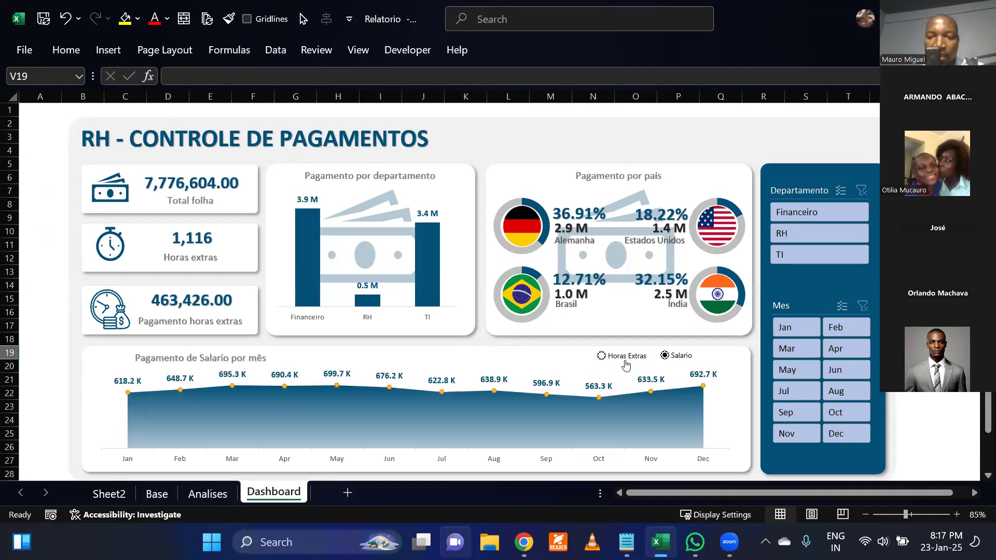
pyautogui.click(626, 363)
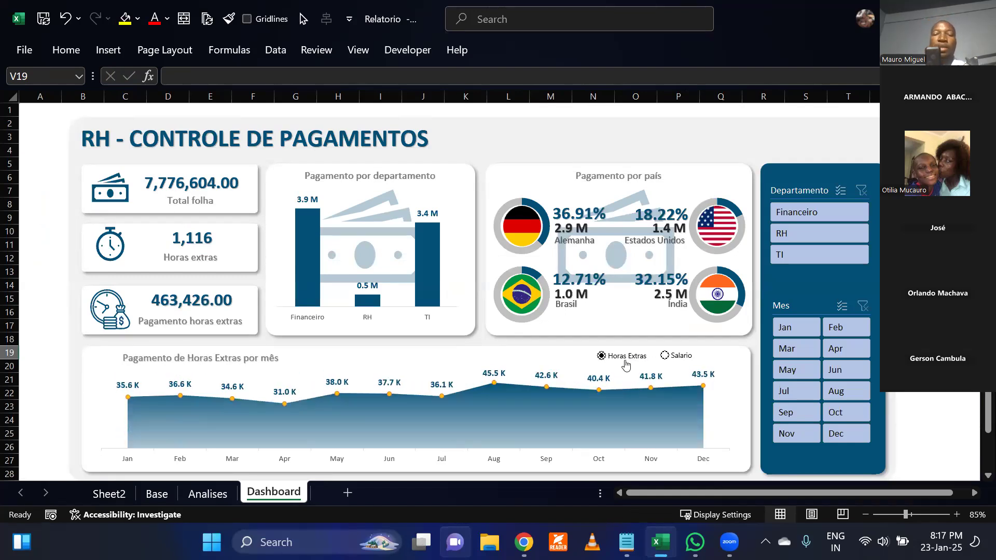
pyautogui.click(411, 50)
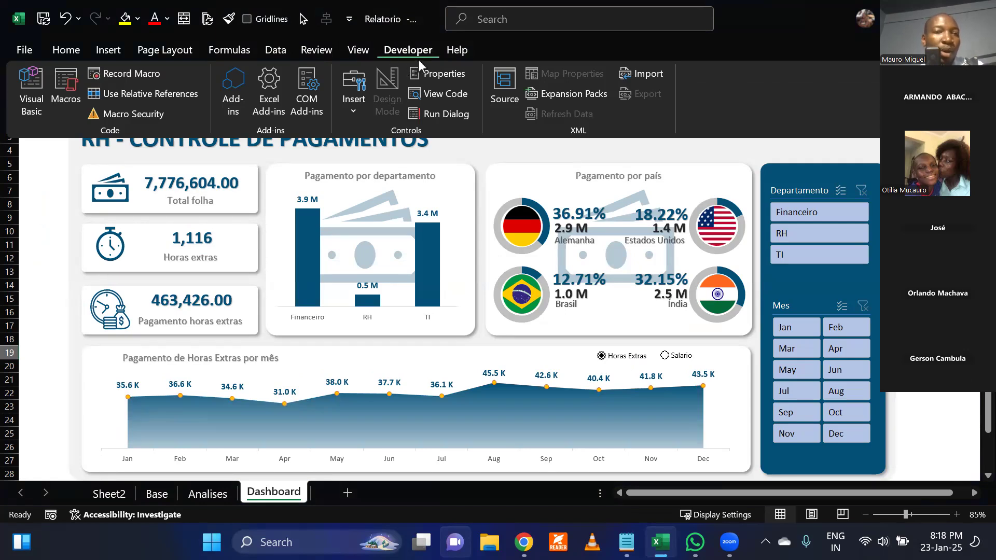
pyautogui.doubleClick(73, 54)
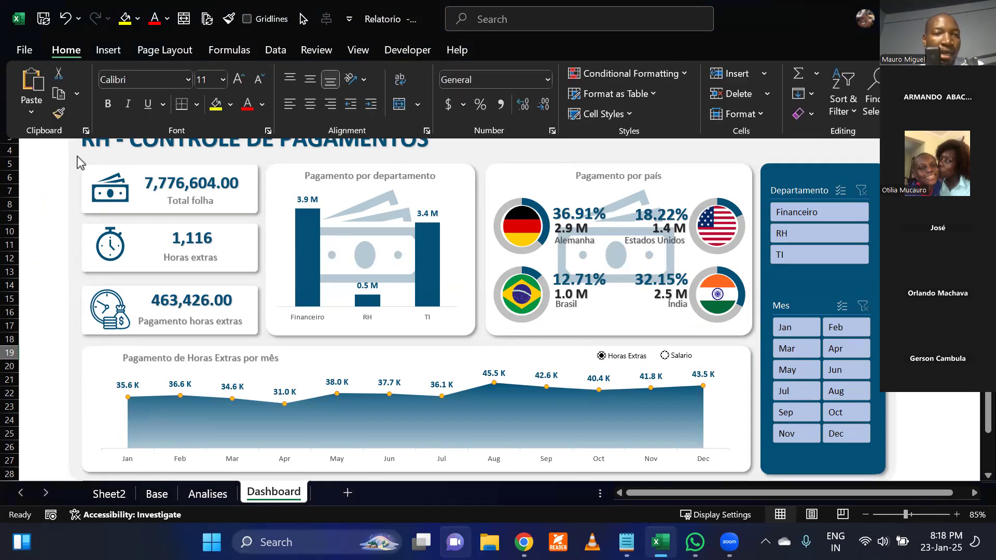
pyautogui.rightClick(664, 107)
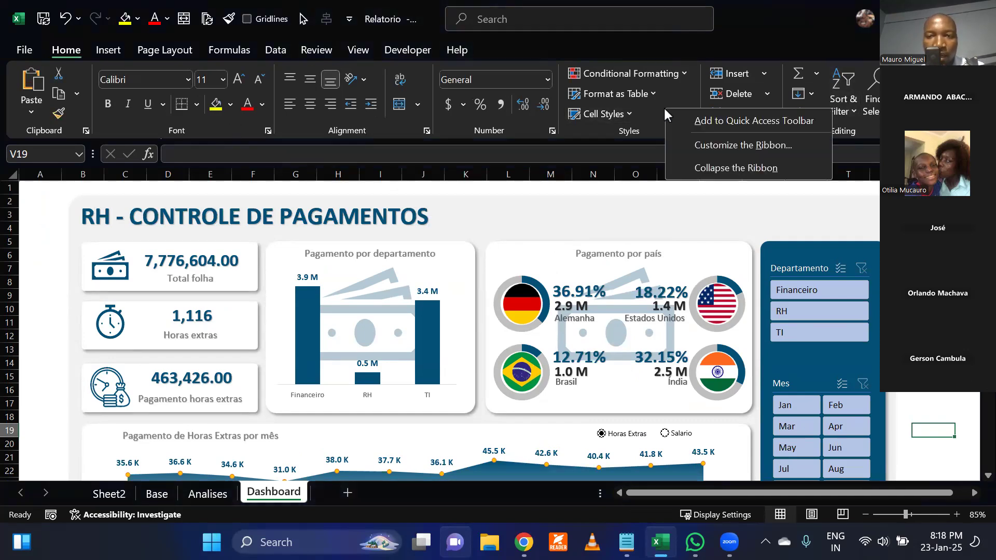
pyautogui.click(755, 145)
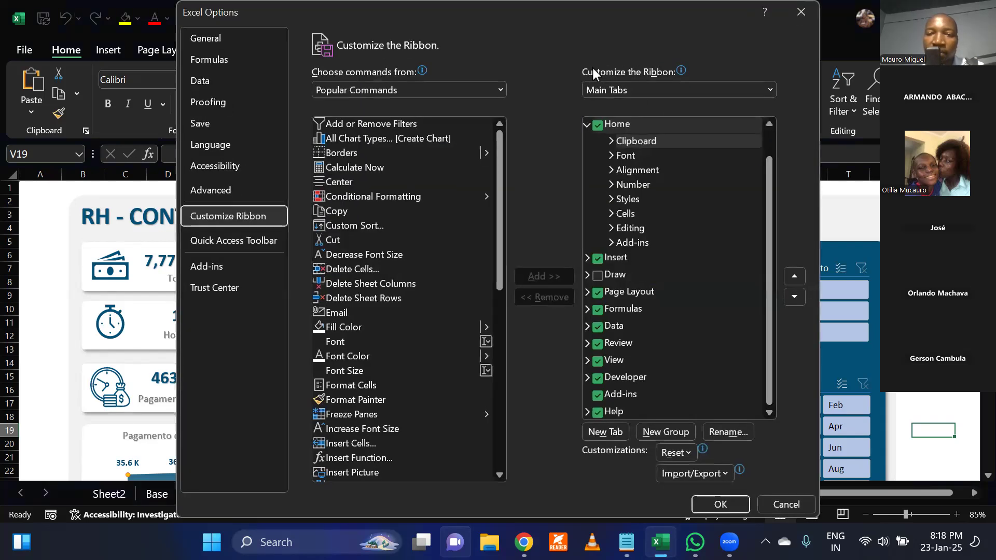
pyautogui.click(587, 126)
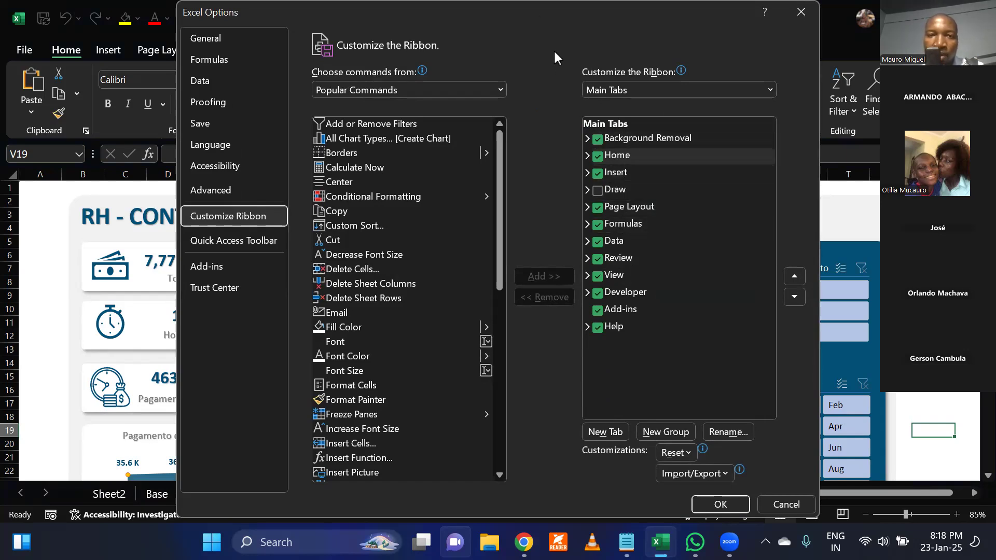
pyautogui.moveTo(519, 12); pyautogui.dragTo(366, 137)
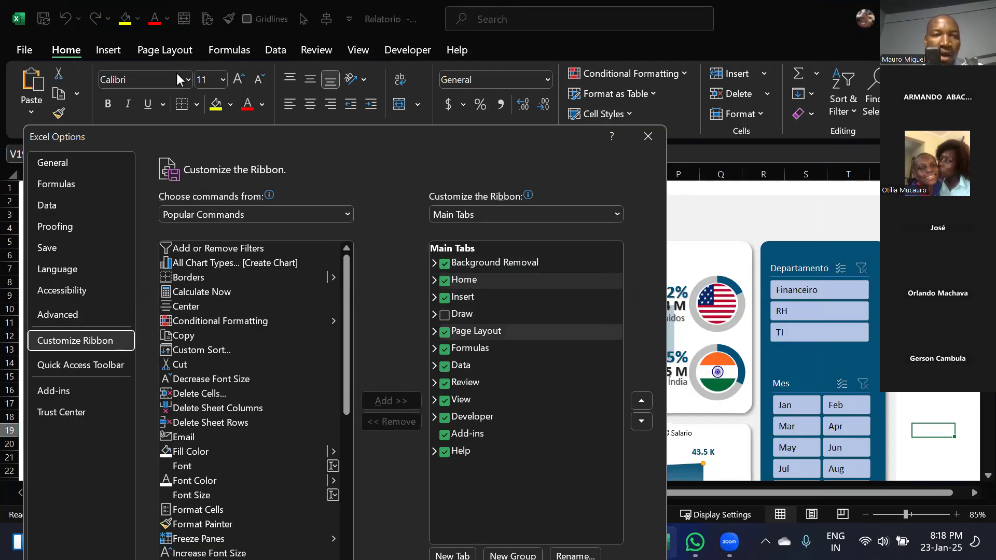
pyautogui.click(444, 418)
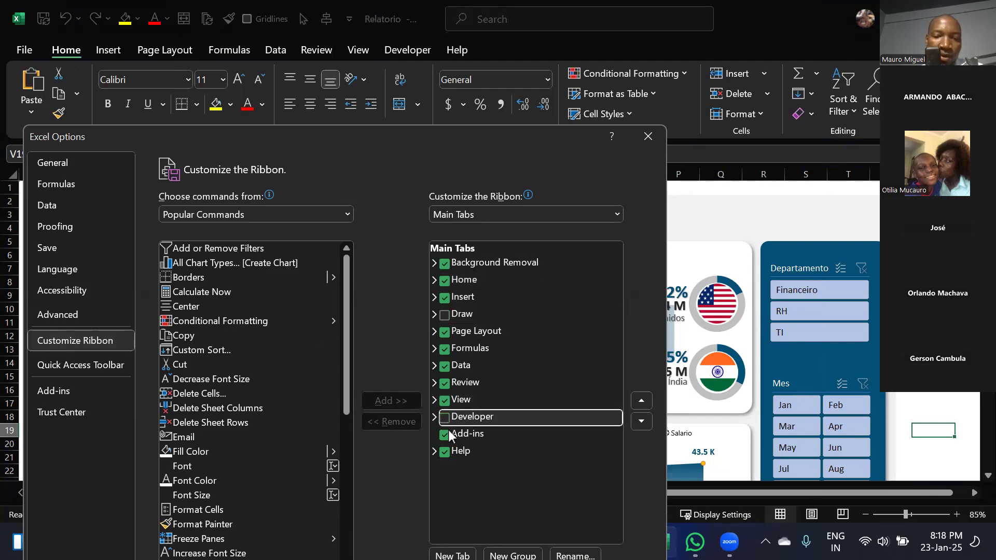
pyautogui.click(443, 418)
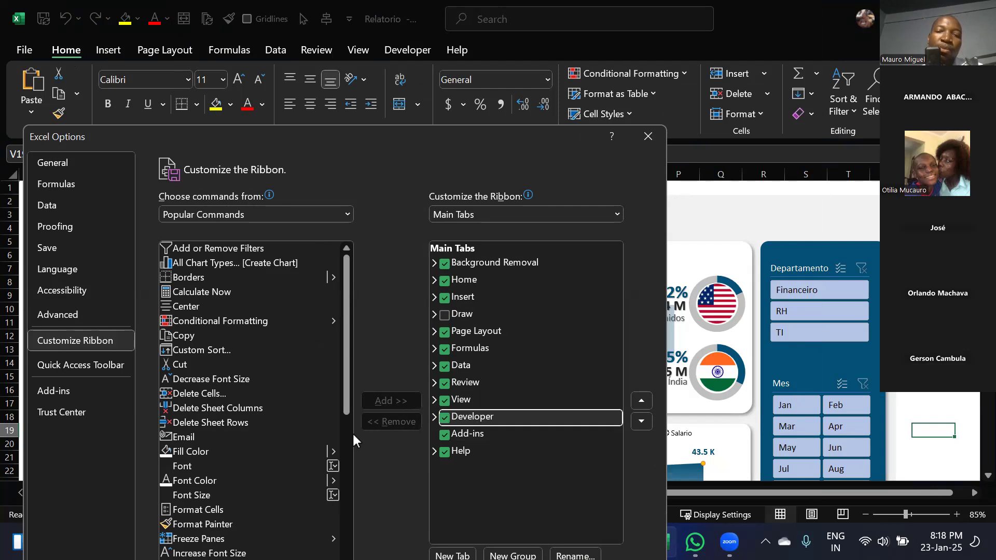
pyautogui.moveTo(431, 138); pyautogui.dragTo(420, 14)
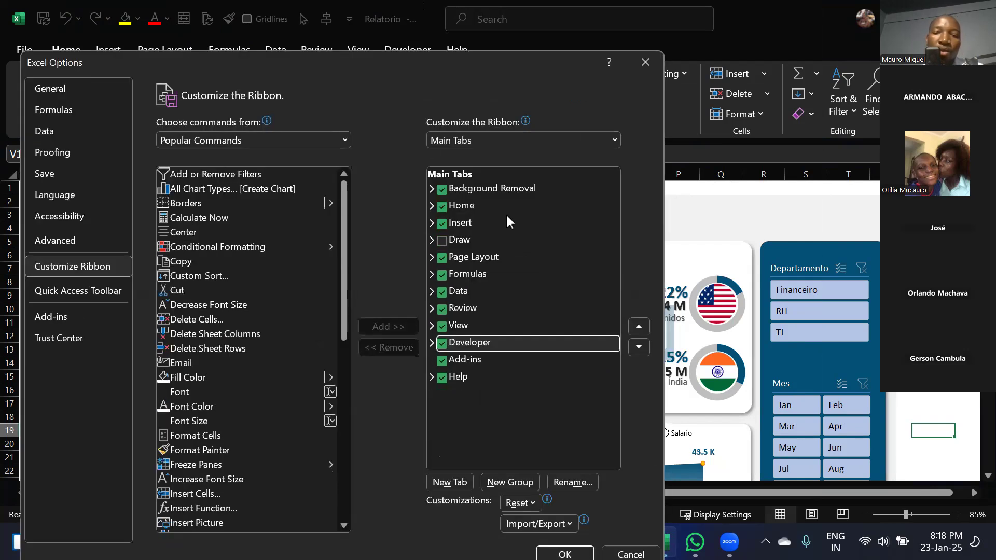
pyautogui.click(561, 507)
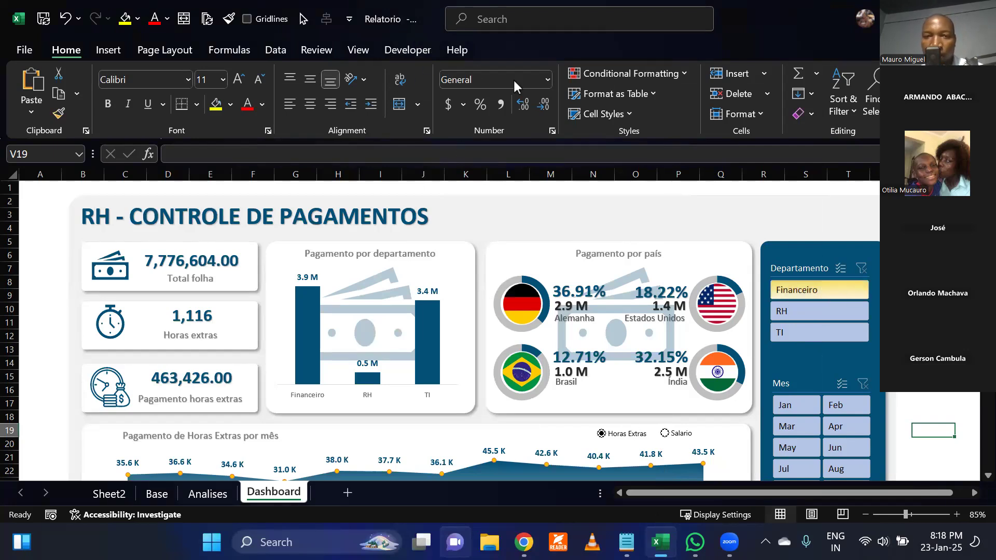
# Collapse the ribbon, then delete the Horas Extras and Salario option buttons from the chart.
pyautogui.click(408, 52)
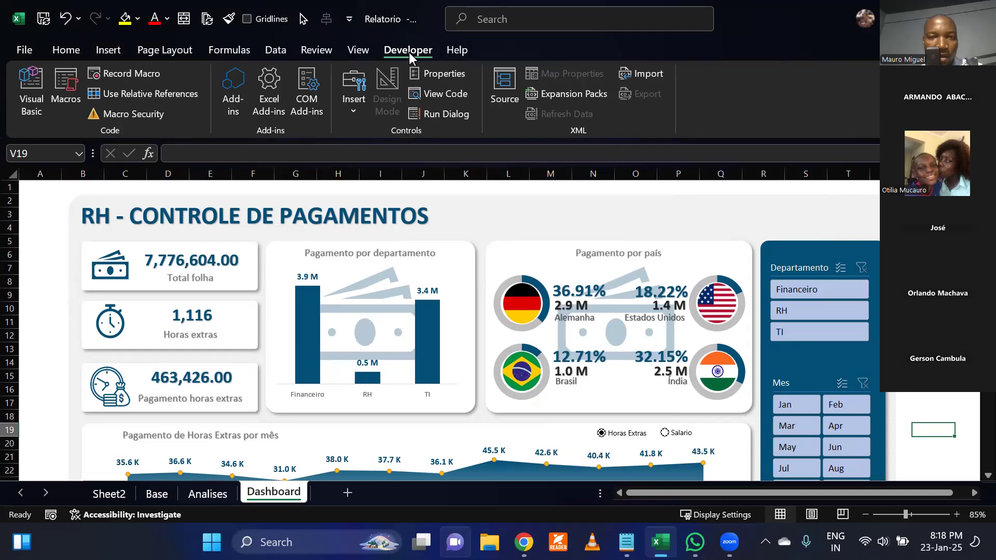
pyautogui.doubleClick(408, 52)
pyautogui.click(927, 312)
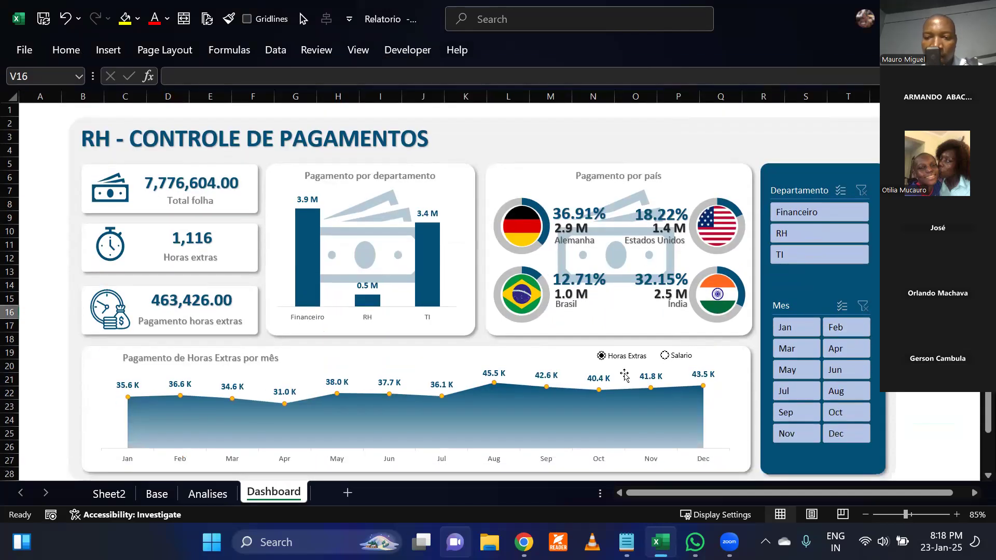
pyautogui.rightClick(632, 357)
pyautogui.press('Escape')
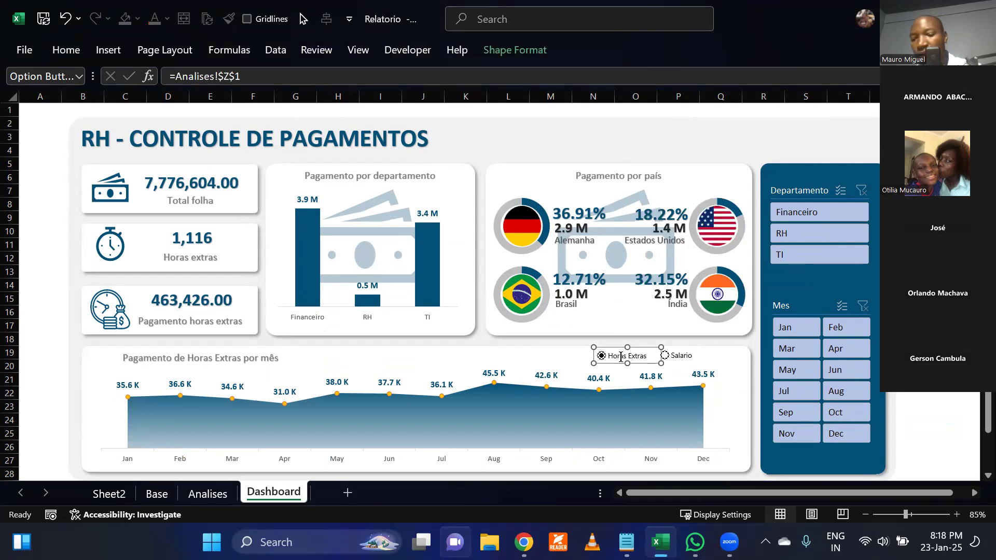
pyautogui.press('Delete')
pyautogui.rightClick(669, 357)
pyautogui.press('Escape')
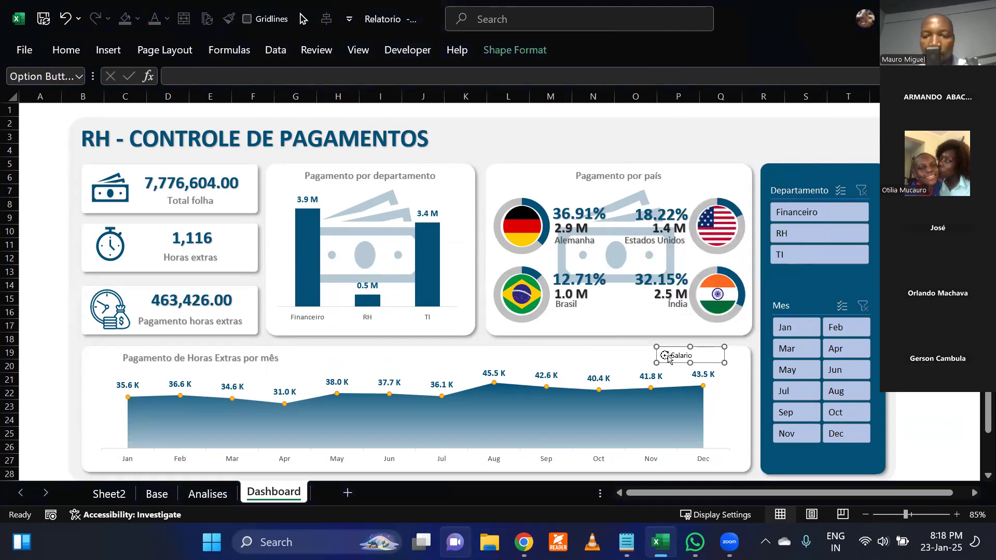
pyautogui.press('Delete')
pyautogui.click(933, 366)
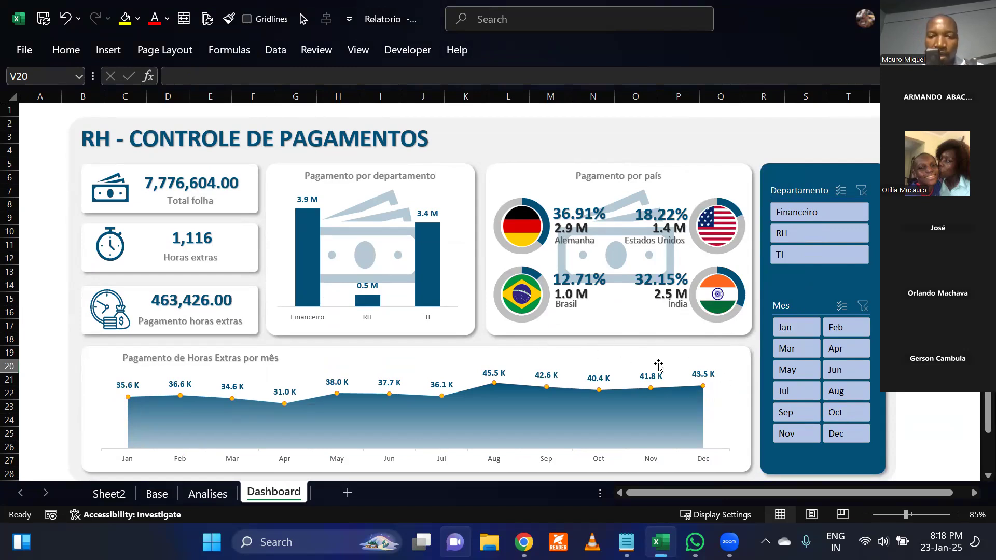
# Point out the Form Controls and ActiveX Controls groups in the Developer Insert list.
pyautogui.click(413, 51)
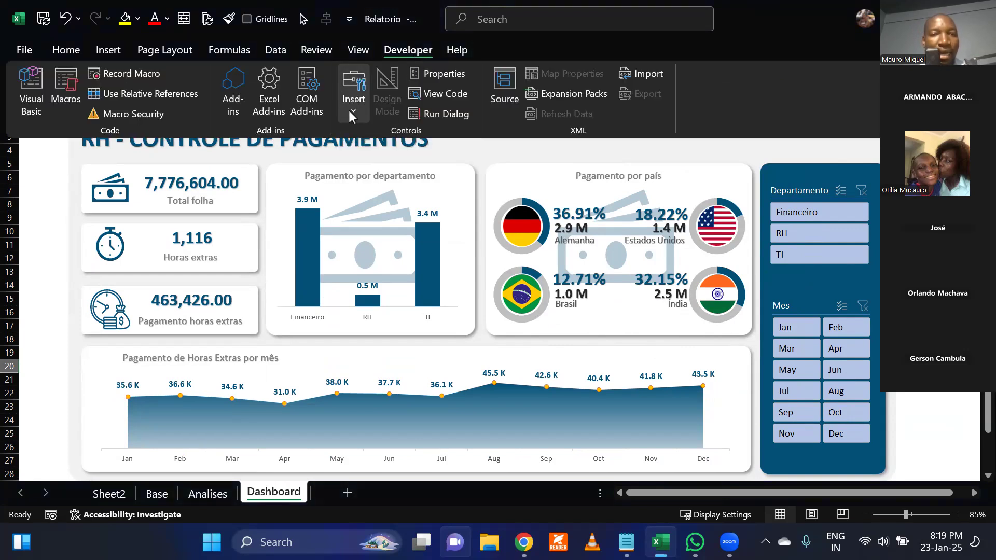
pyautogui.click(348, 106)
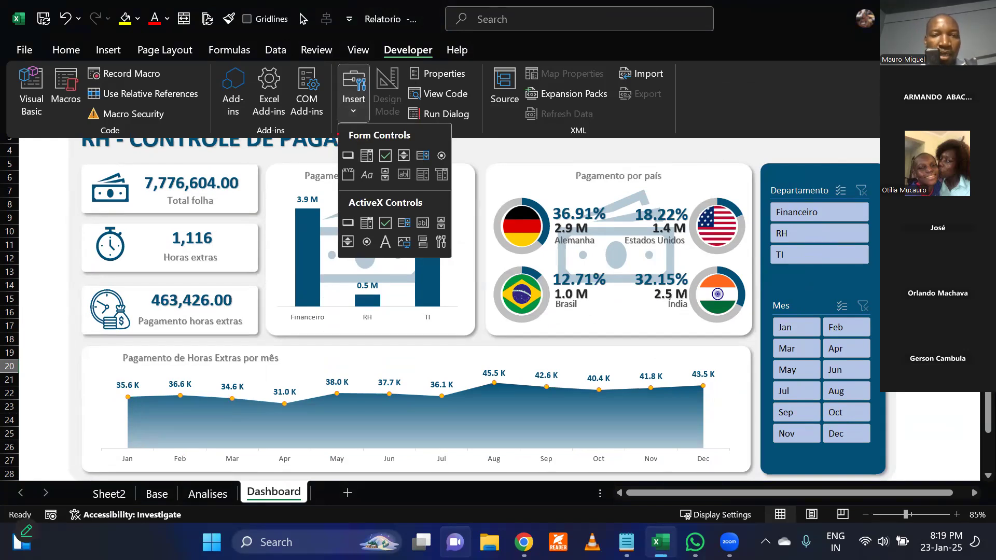
pyautogui.moveTo(335, 126); pyautogui.dragTo(457, 185)
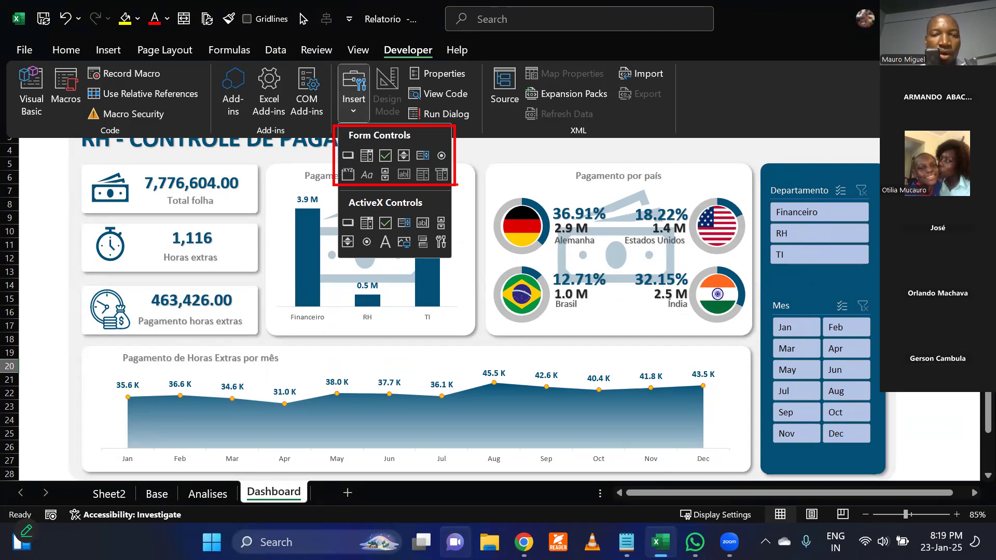
pyautogui.moveTo(335, 193); pyautogui.dragTo(454, 243)
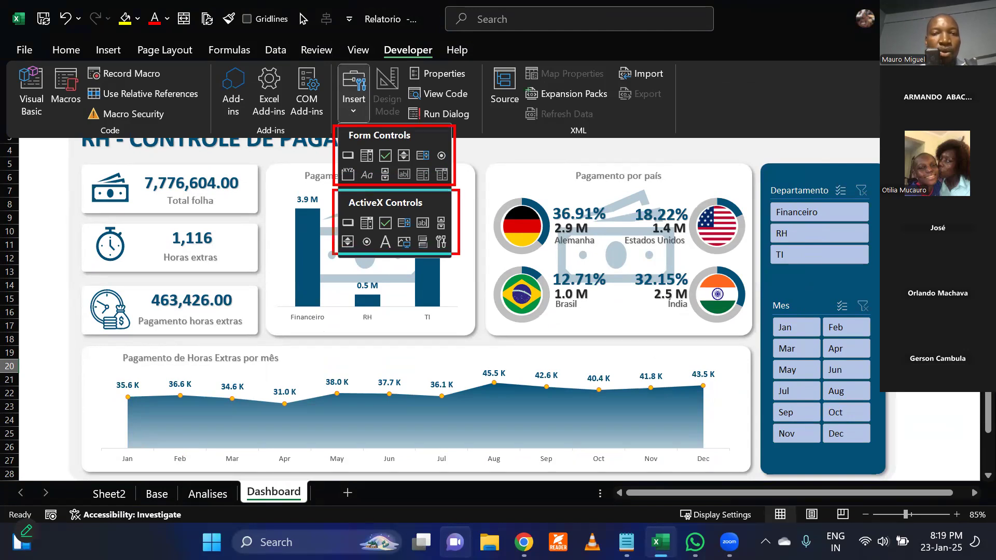
pyautogui.press('Escape')
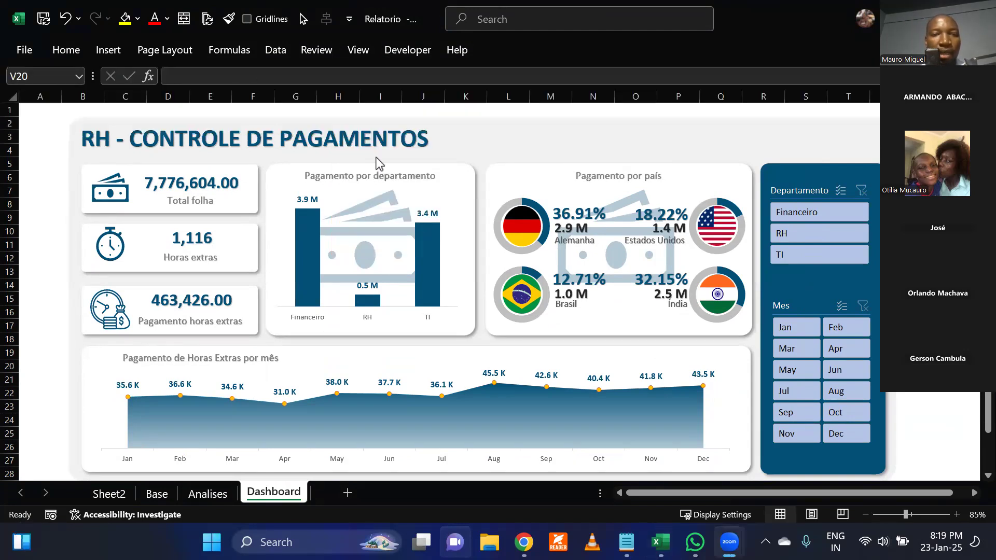
# Draw an option button just above the chart line and clear its default label for Horas Extras.
pyautogui.click(407, 56)
pyautogui.click(365, 101)
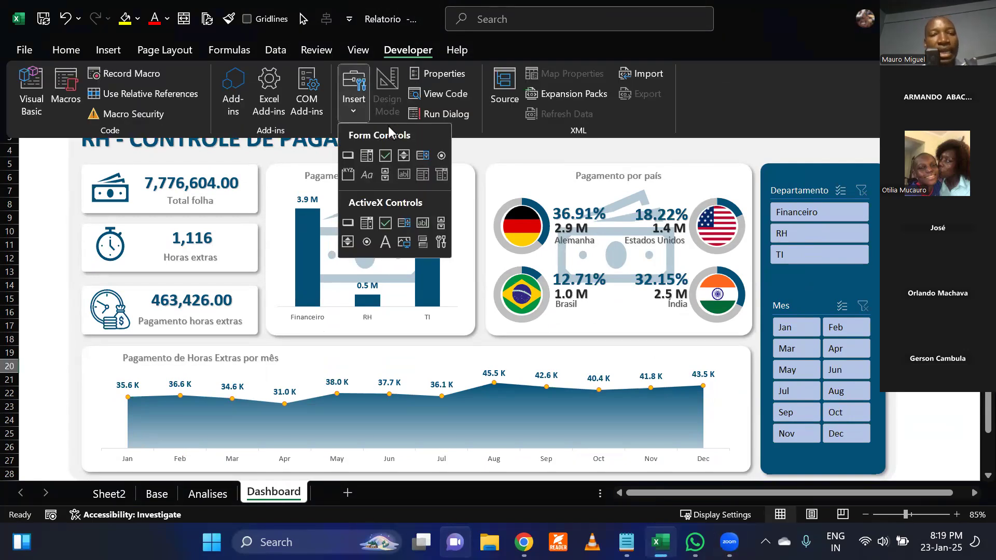
pyautogui.click(440, 157)
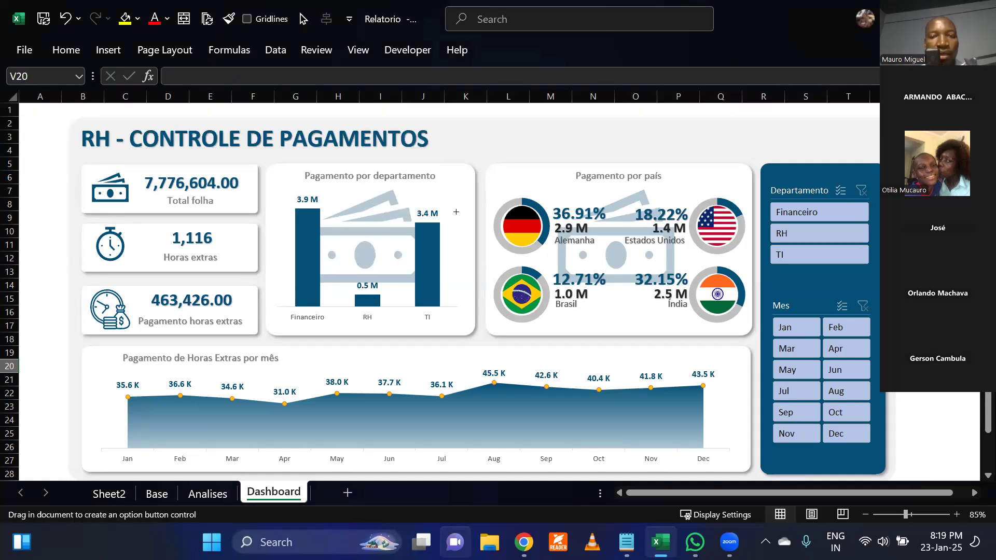
pyautogui.click(583, 355)
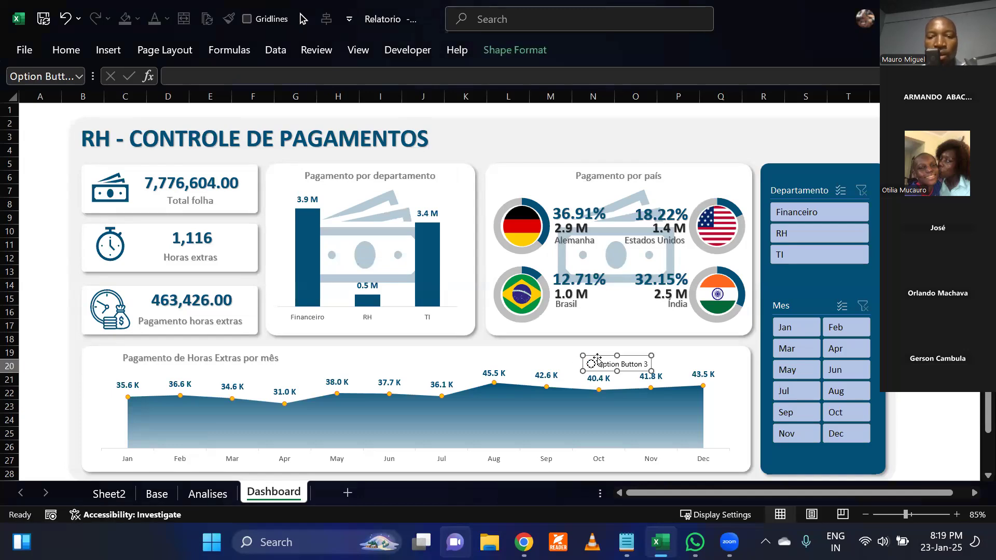
pyautogui.moveTo(594, 357); pyautogui.dragTo(581, 350)
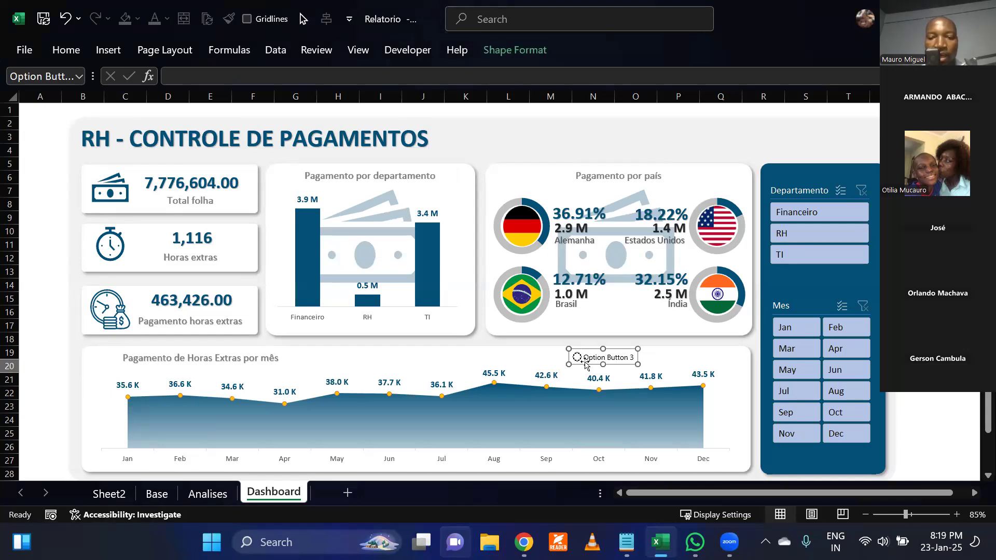
pyautogui.click(595, 365)
pyautogui.press('BackSpace')
pyautogui.press('BackSpace')
pyautogui.press('BackSpace')
pyautogui.press('BackSpace')
pyautogui.press('BackSpace')
pyautogui.press('BackSpace')
pyautogui.press('BackSpace')
pyautogui.press('BackSpace')
pyautogui.press('BackSpace')
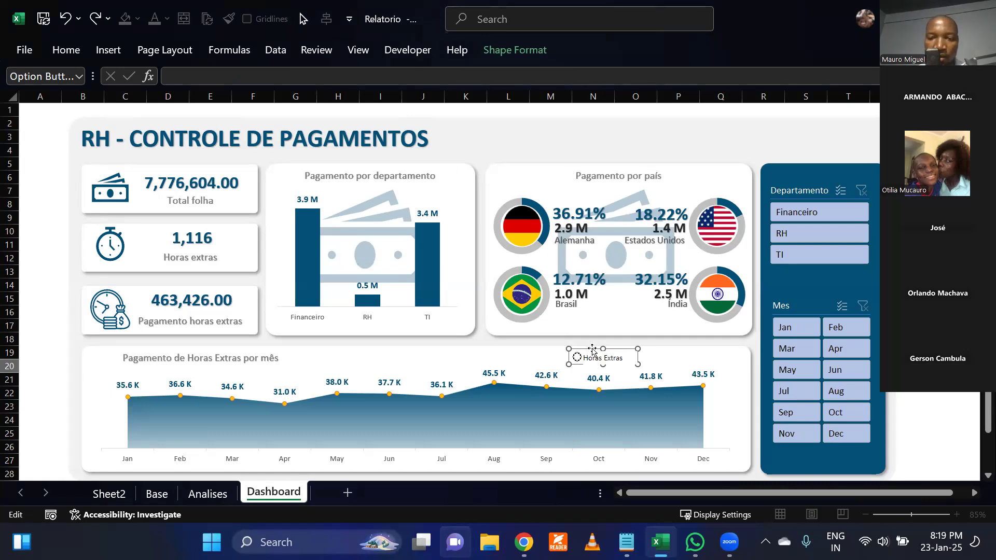
# Draw a second option button right of Horas Extras, label it Salario, and test selecting it.
pyautogui.click(933, 312)
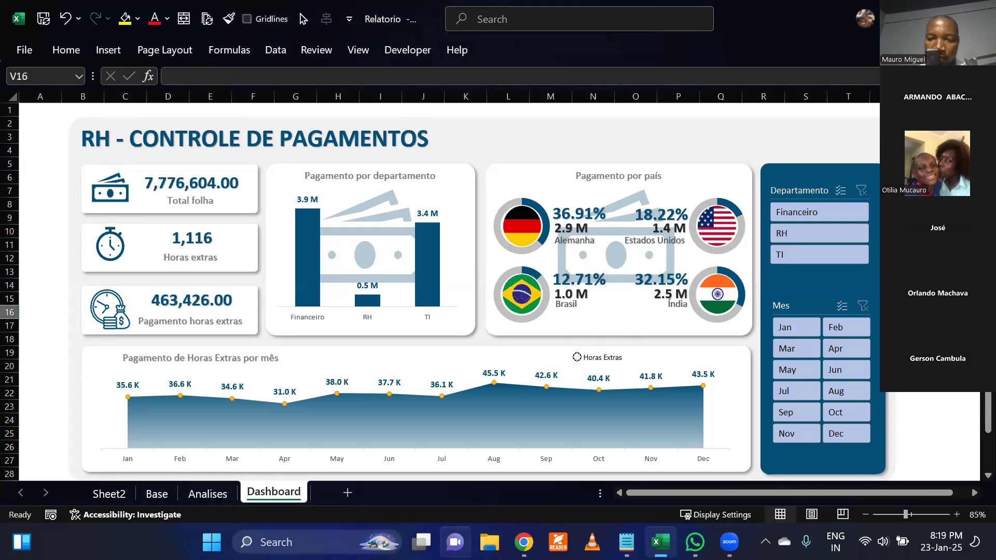
pyautogui.click(403, 52)
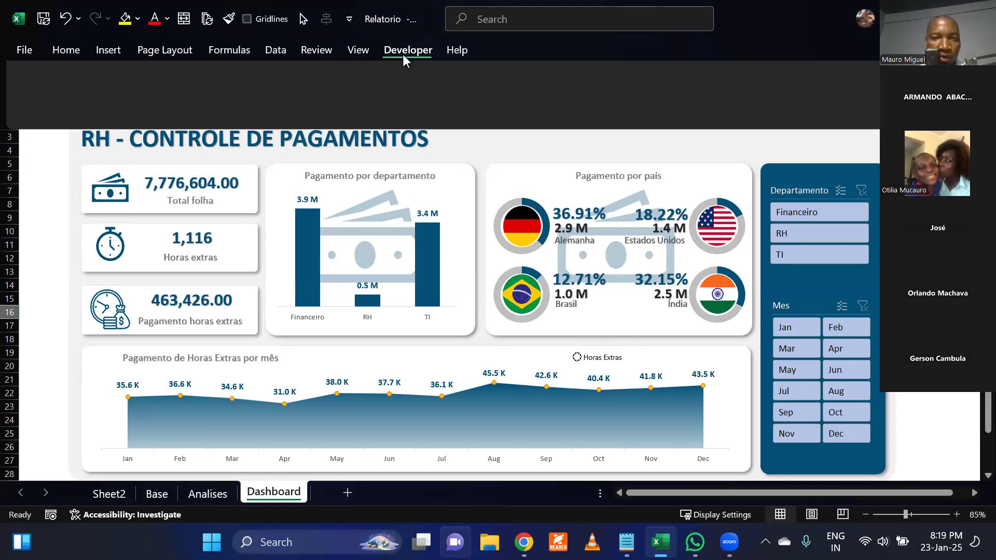
pyautogui.click(359, 113)
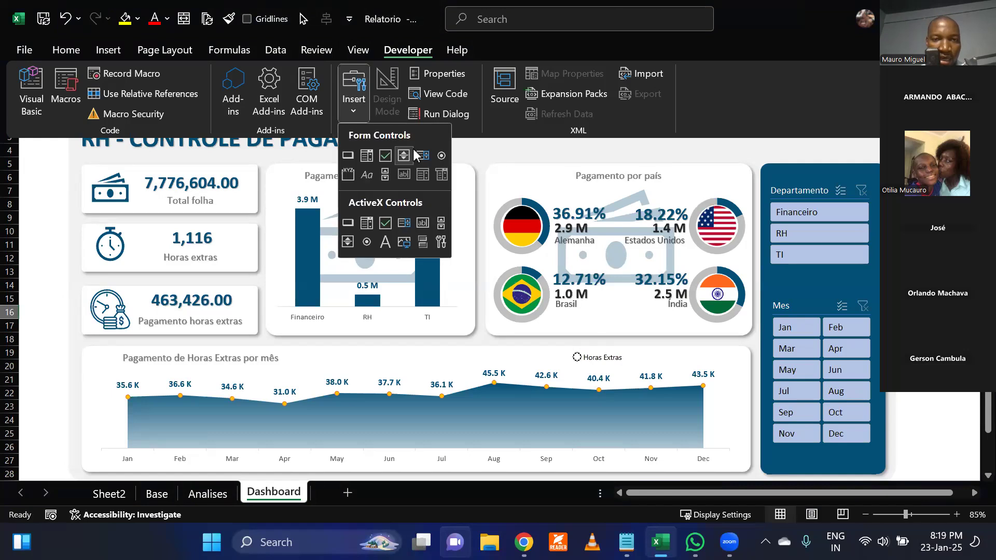
pyautogui.click(441, 156)
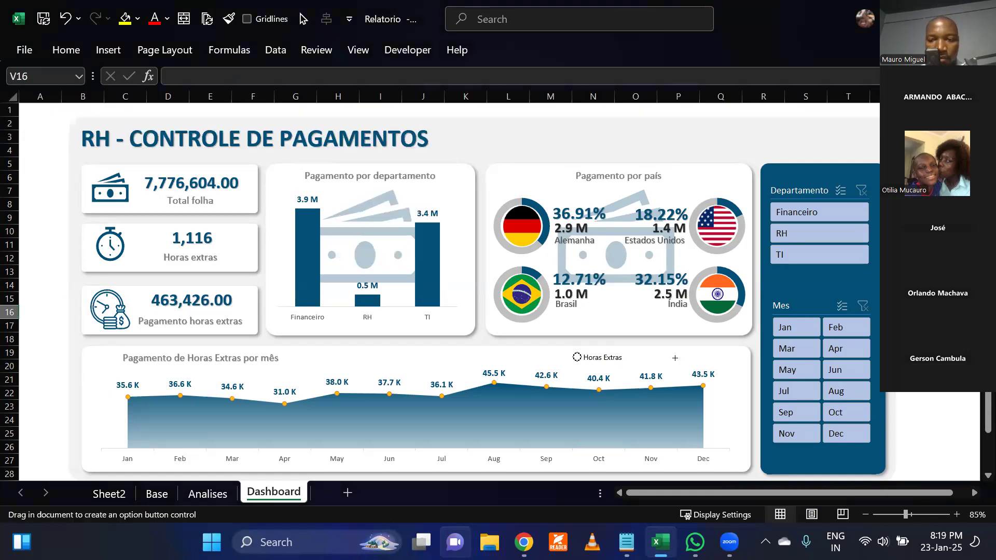
pyautogui.moveTo(664, 354); pyautogui.dragTo(733, 369)
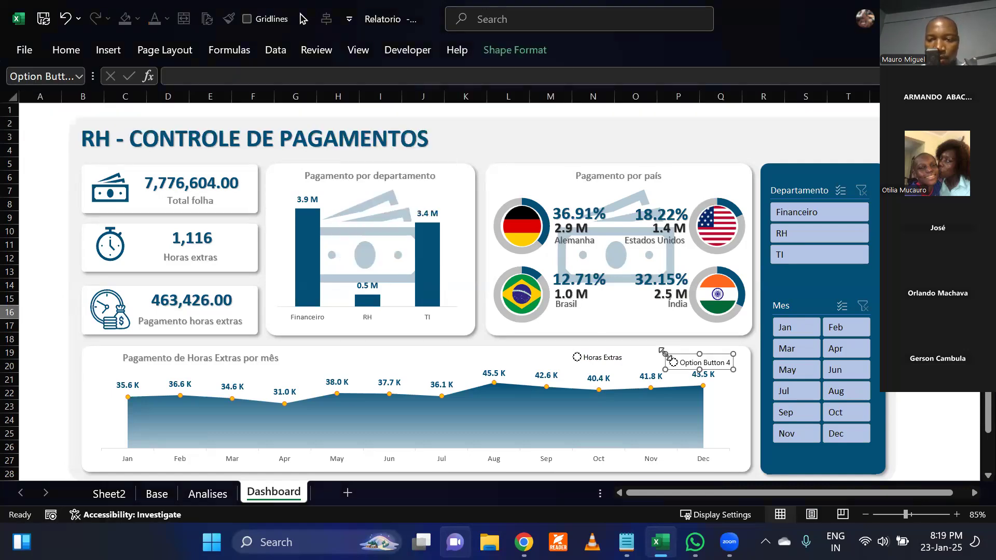
pyautogui.click(700, 363)
pyautogui.press('BackSpace')
pyautogui.press('BackSpace')
pyautogui.press('BackSpace')
pyautogui.press('BackSpace')
pyautogui.press('BackSpace')
pyautogui.press('BackSpace')
pyautogui.press('BackSpace')
pyautogui.write('Salario')
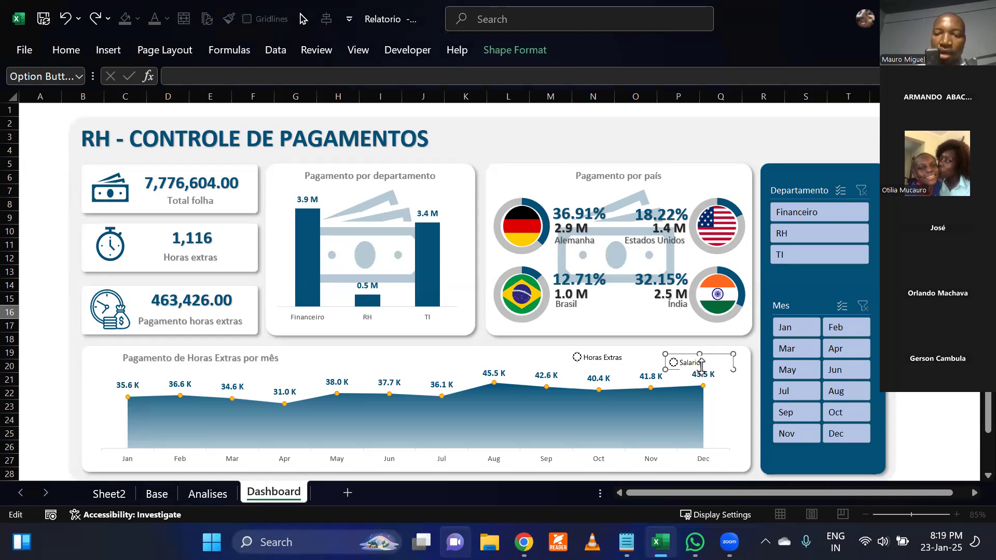
pyautogui.click(933, 298)
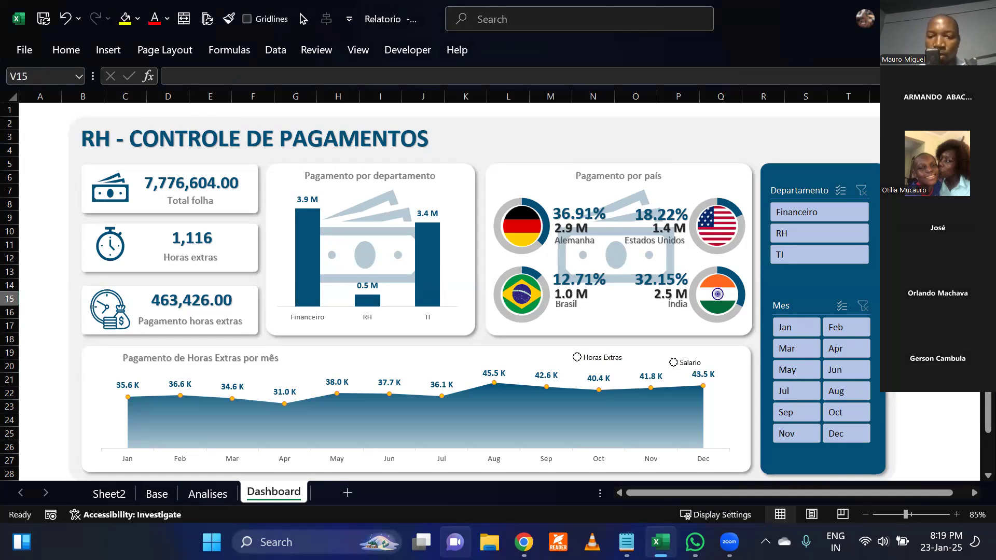
pyautogui.click(686, 368)
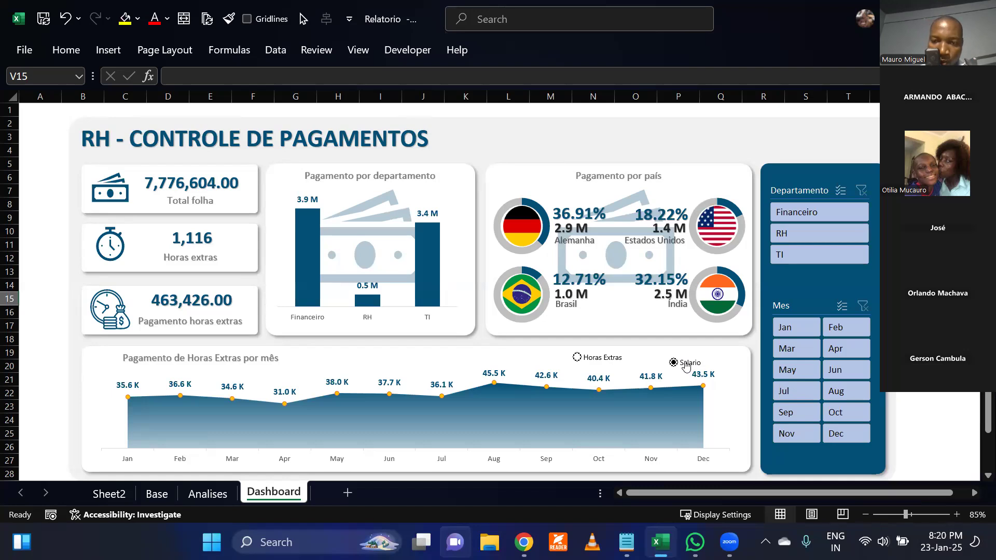
# Align the Salario button with Horas Extras and toggle between the two options.
pyautogui.rightClick(685, 366)
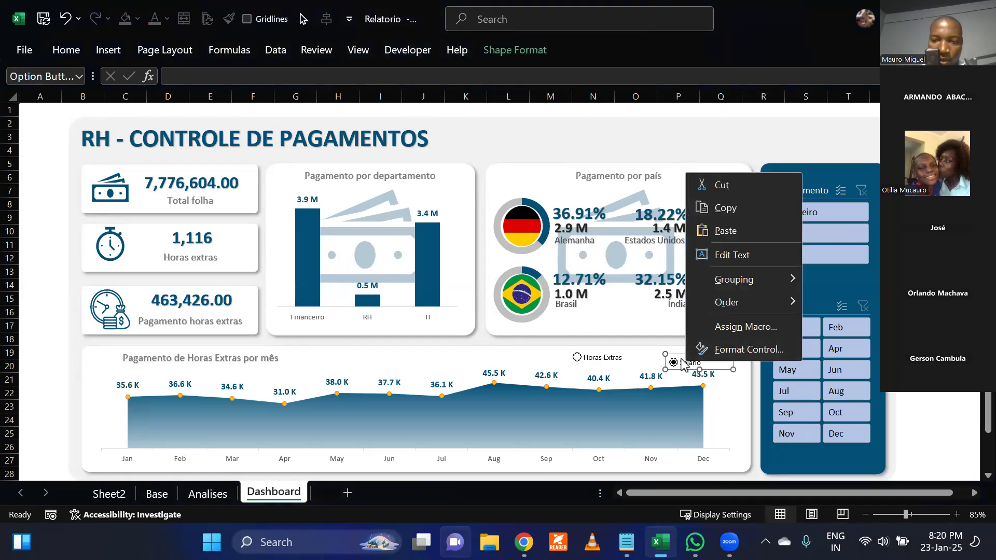
pyautogui.click(673, 358)
pyautogui.moveTo(678, 354); pyautogui.dragTo(667, 350)
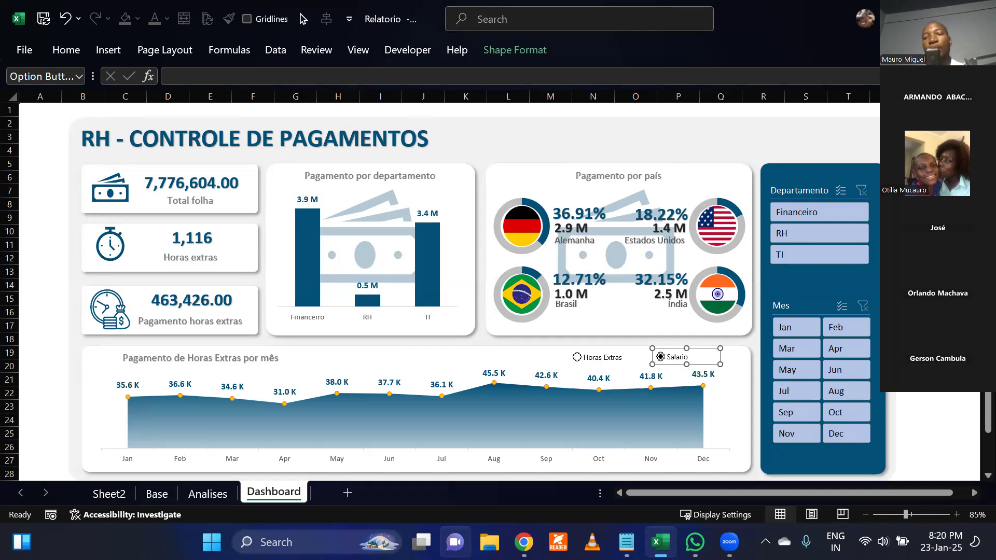
pyautogui.press('Escape')
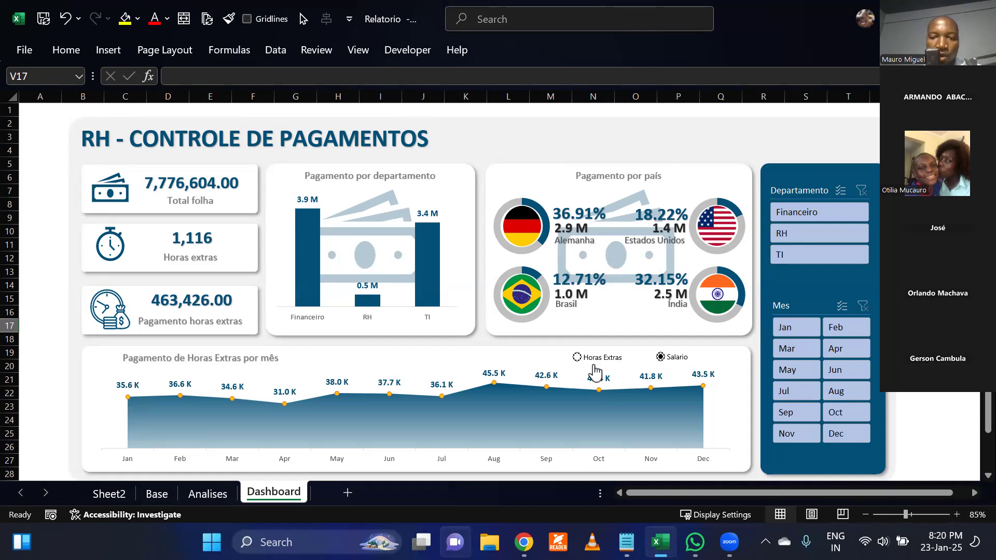
pyautogui.click(664, 363)
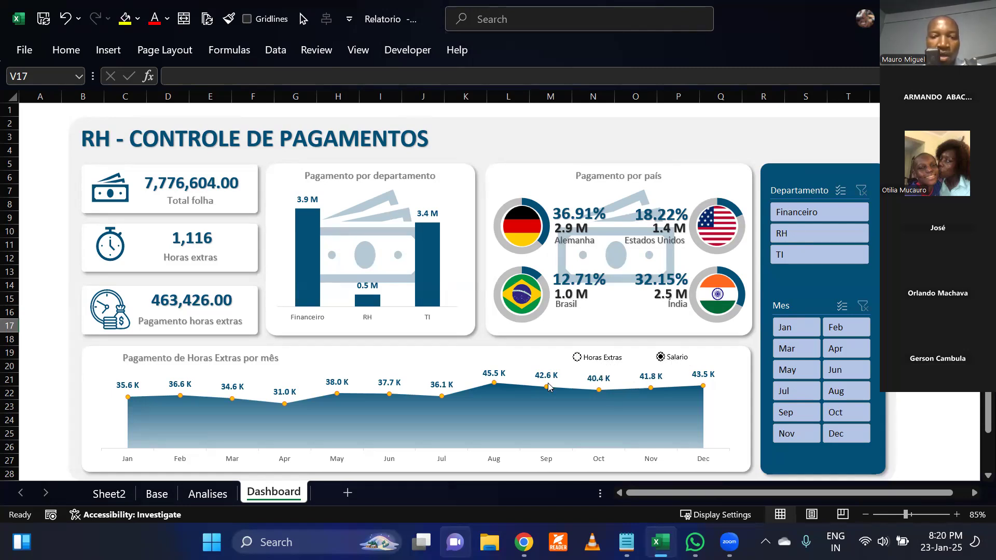
pyautogui.click(602, 358)
pyautogui.click(661, 358)
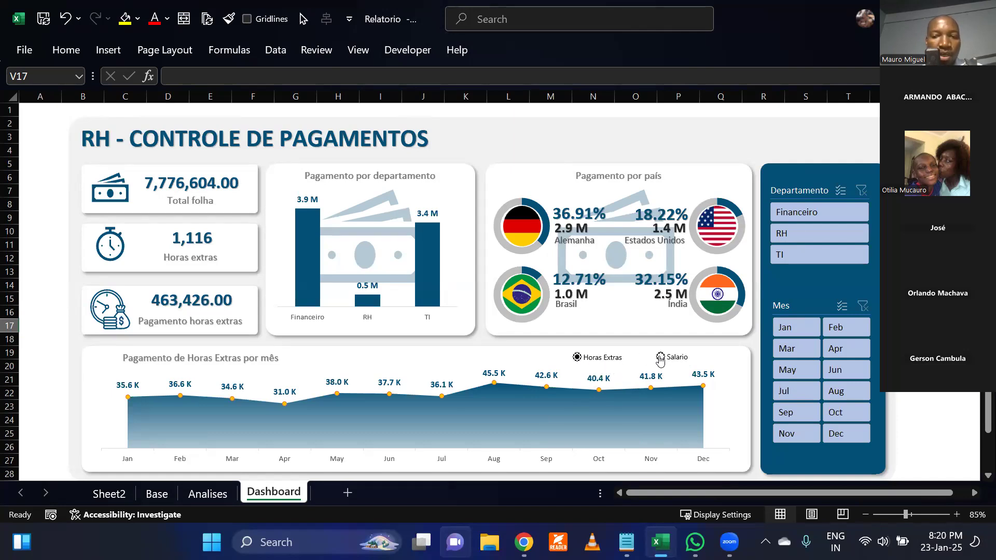
# Set the Horas Extras button's cell link to Sheet2!$K$2 in Format Control.
pyautogui.rightClick(602, 361)
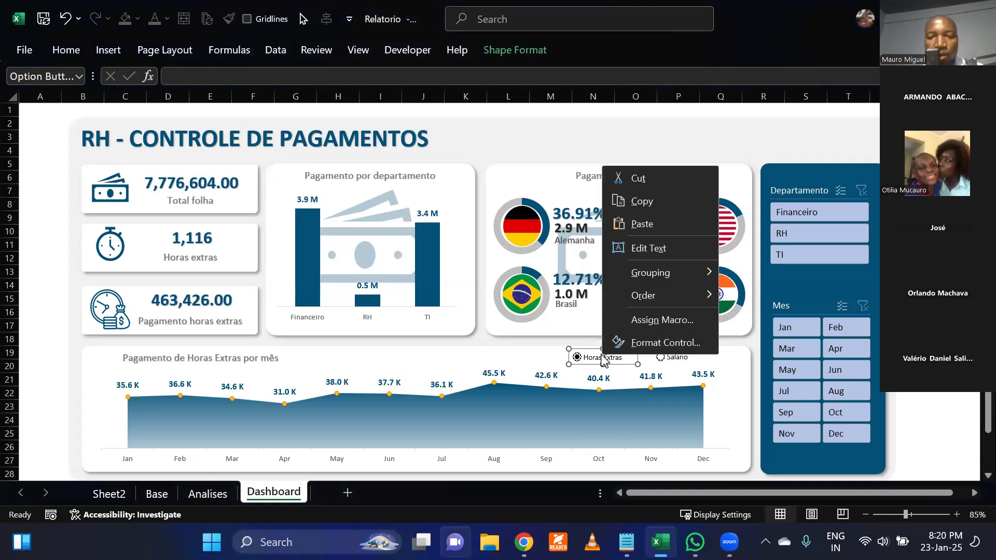
pyautogui.click(670, 344)
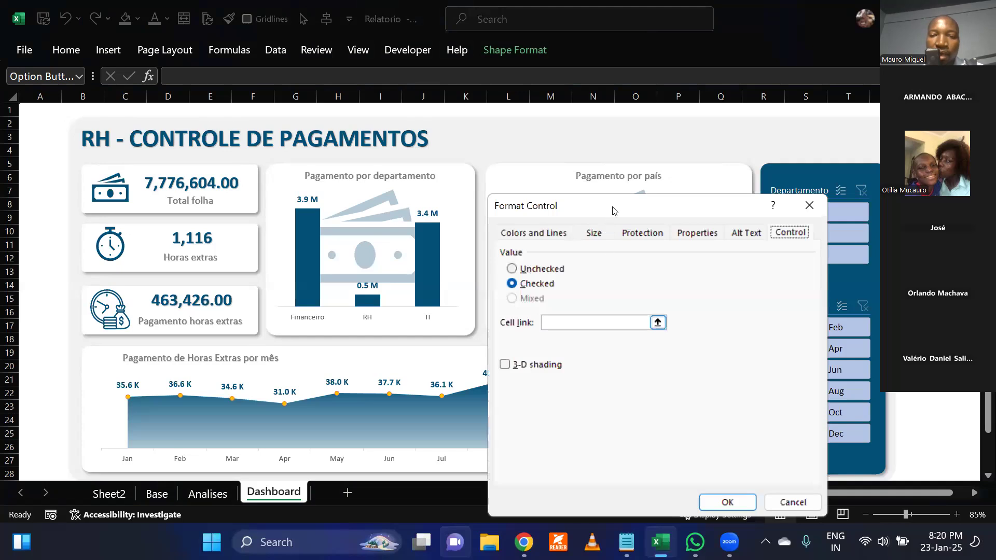
pyautogui.moveTo(616, 204); pyautogui.dragTo(259, 184)
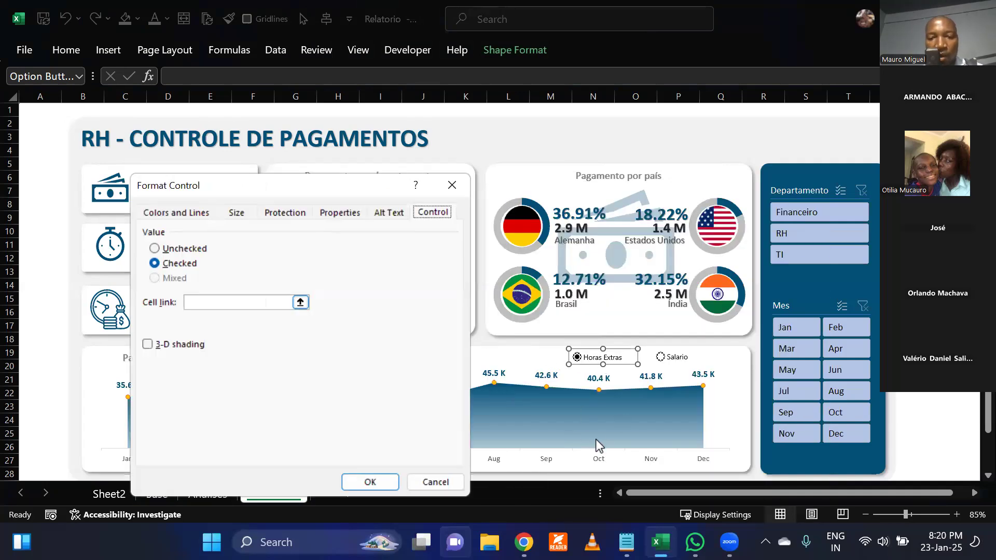
pyautogui.moveTo(303, 190); pyautogui.dragTo(325, 165)
pyautogui.click(225, 273)
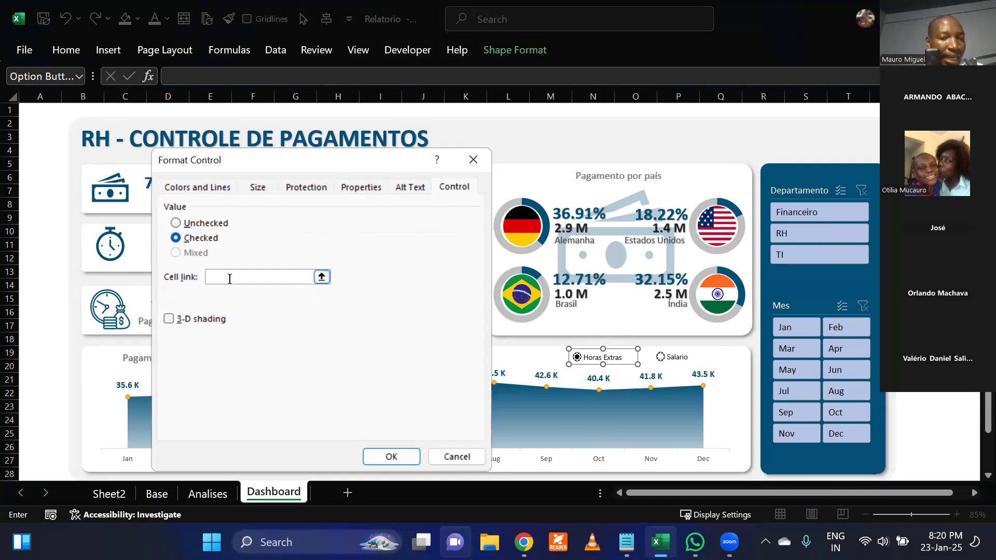
pyautogui.click(109, 493)
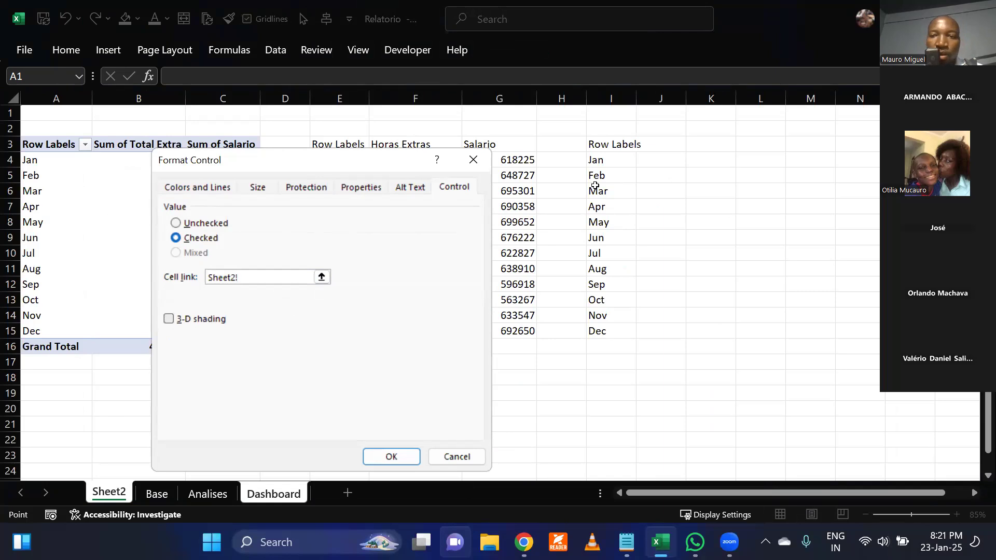
pyautogui.click(700, 131)
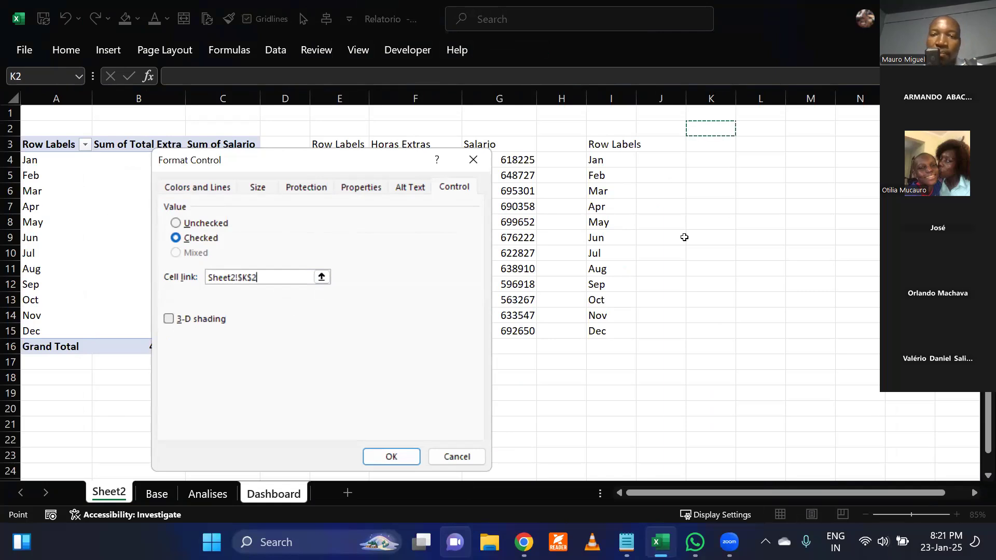
pyautogui.click(392, 456)
pyautogui.press('Escape')
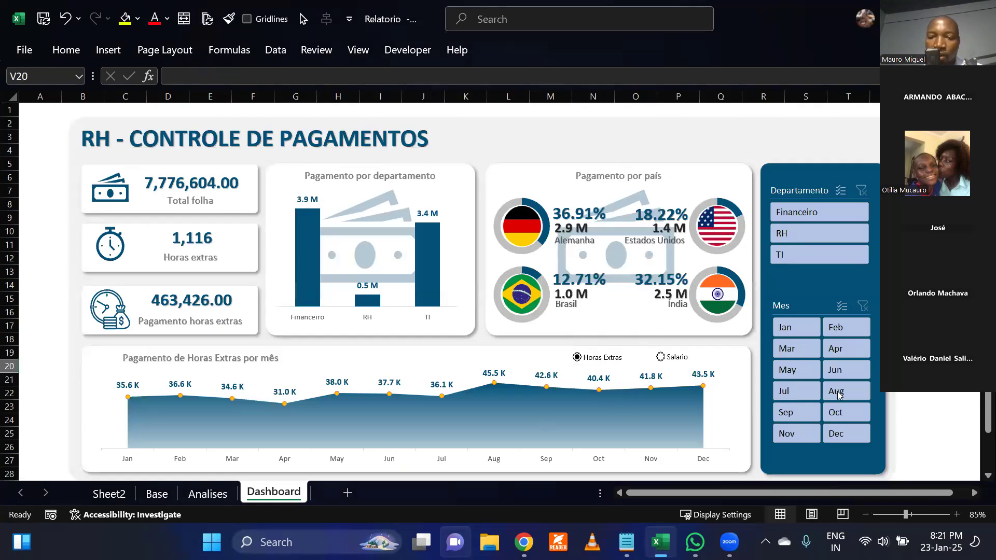
# Fill helper cell K2 on Sheet2 with yellow.
pyautogui.click(199, 494)
pyautogui.click(124, 488)
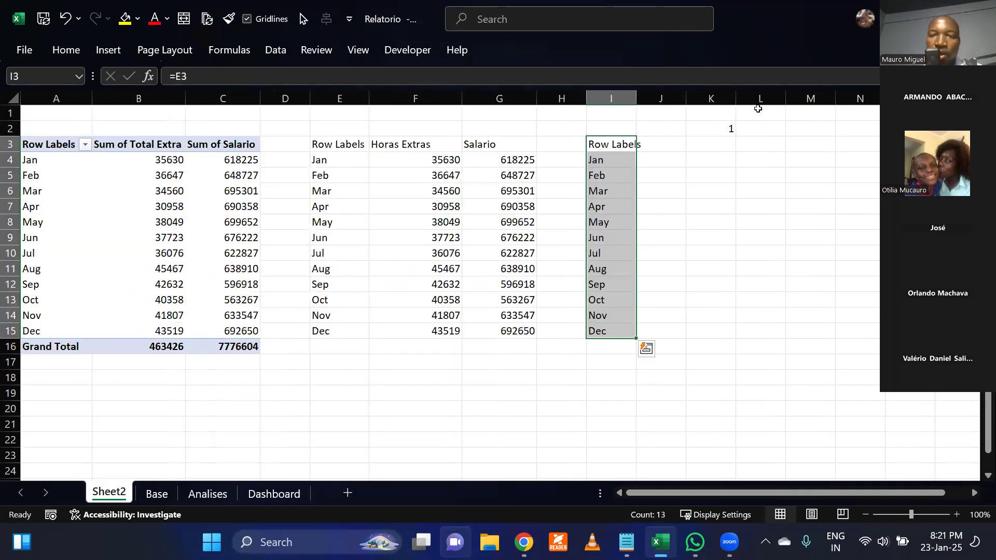
pyautogui.click(732, 130)
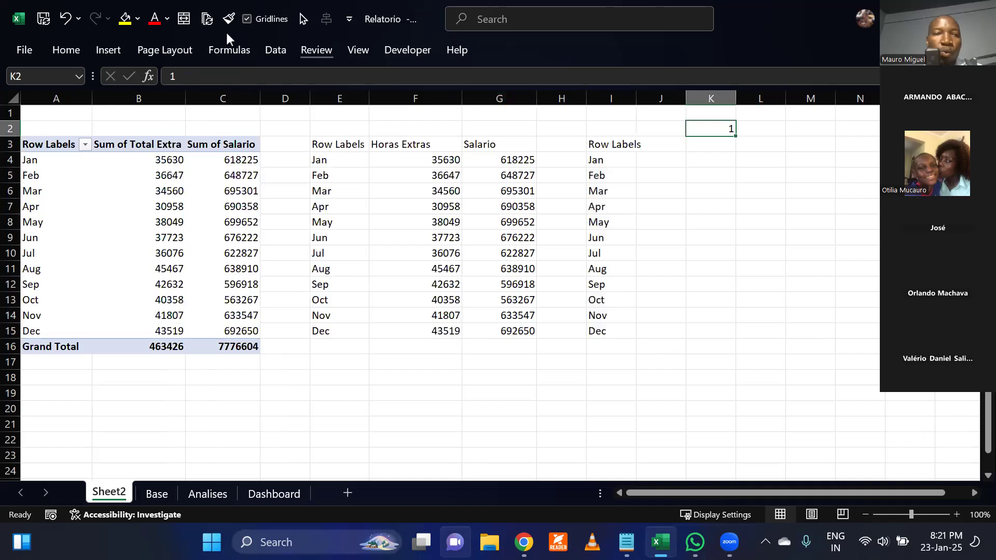
pyautogui.click(125, 19)
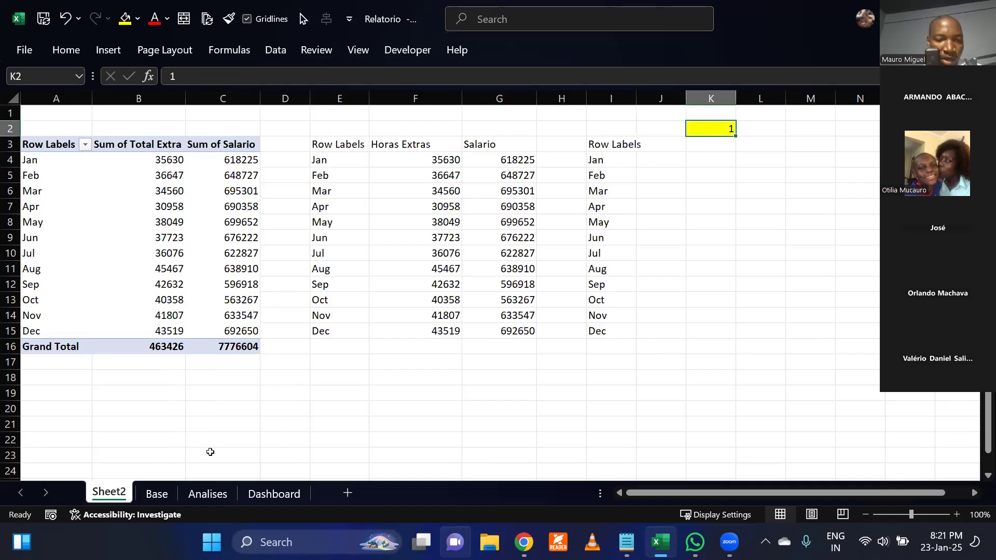
# Toggle the dashboard options and confirm K2 shows 1 for Horas Extras, 2 for Salario.
pyautogui.click(274, 493)
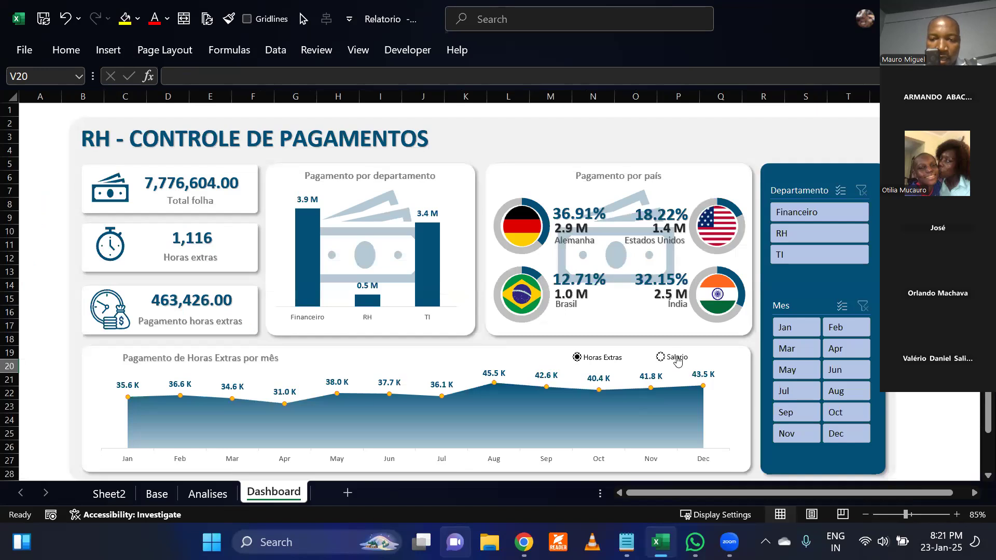
pyautogui.click(107, 492)
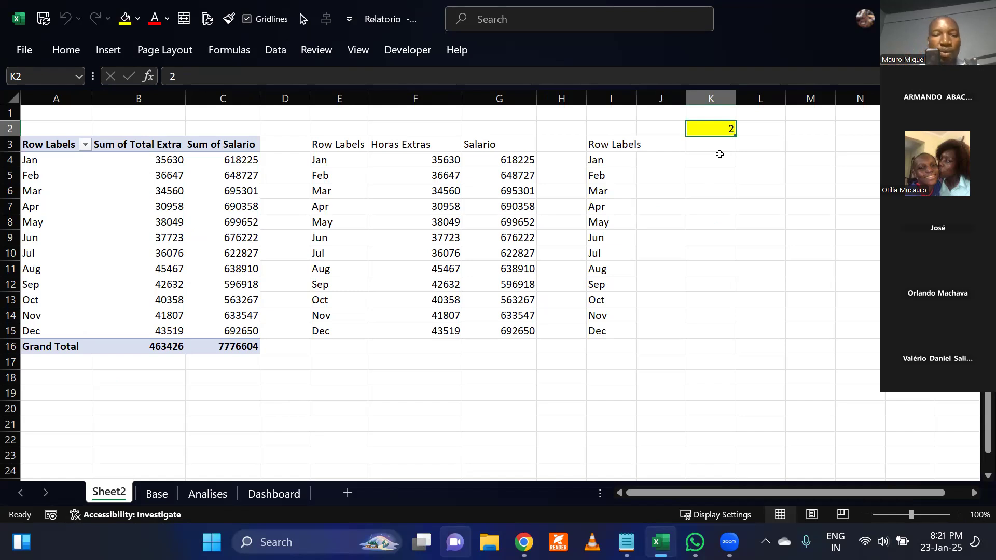
pyautogui.click(251, 493)
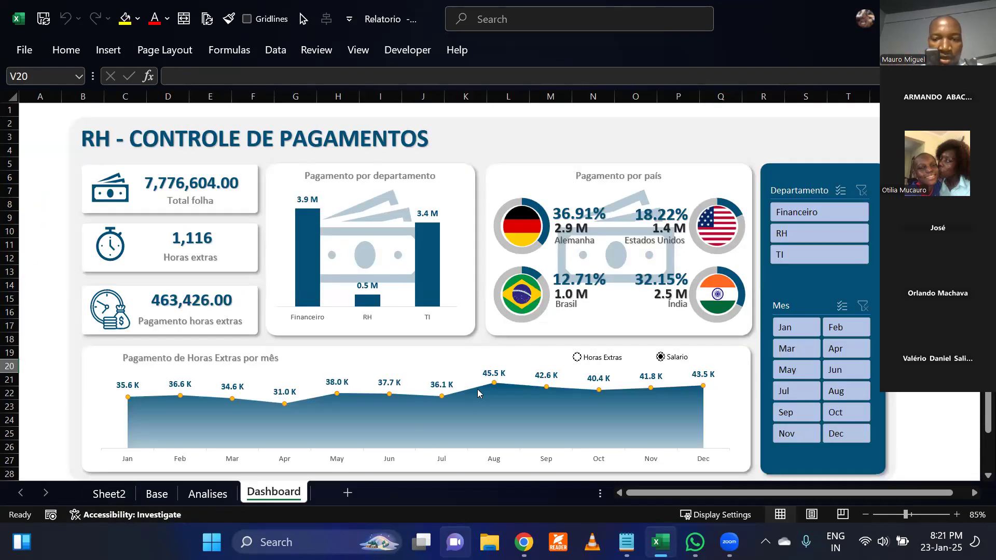
pyautogui.click(597, 363)
pyautogui.click(661, 358)
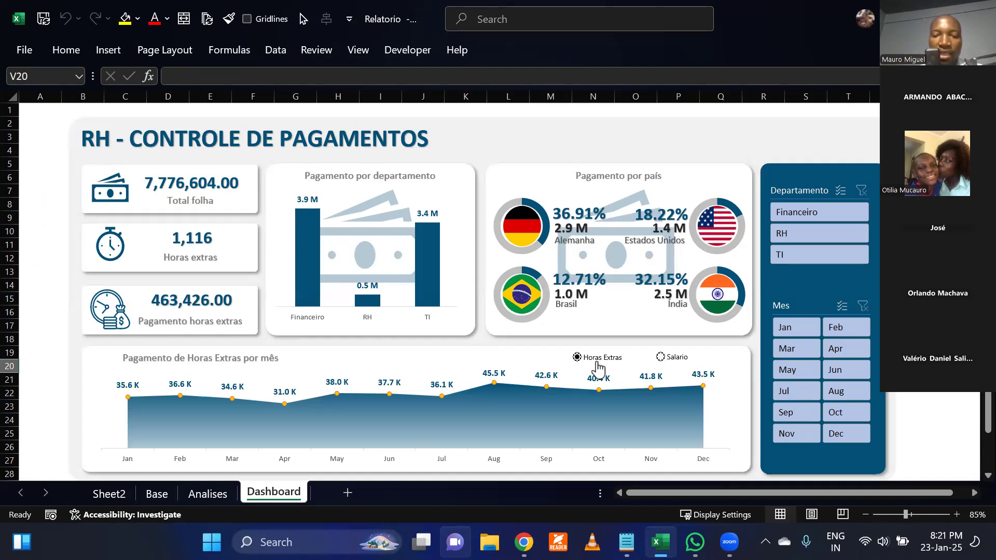
pyautogui.click(109, 492)
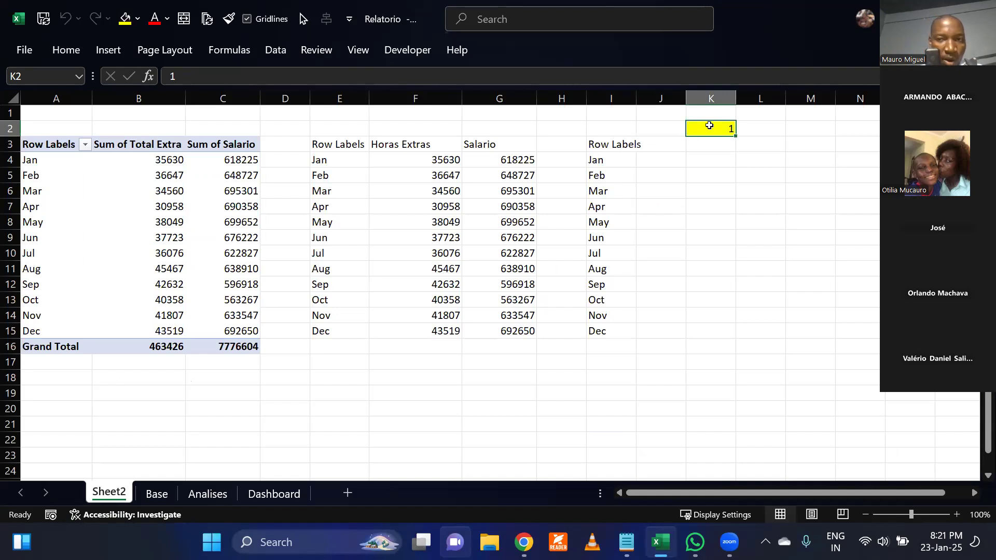
pyautogui.click(262, 494)
pyautogui.click(661, 358)
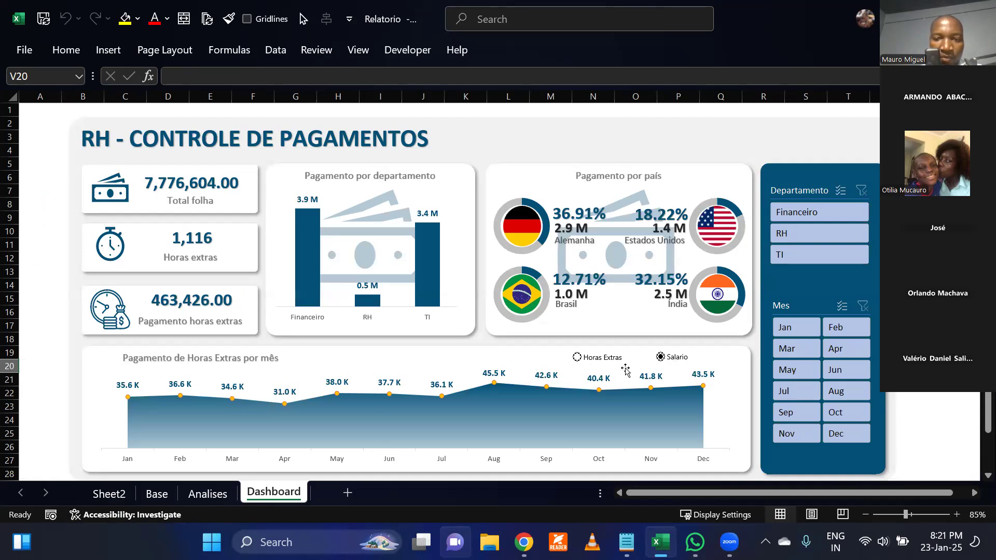
pyautogui.click(109, 492)
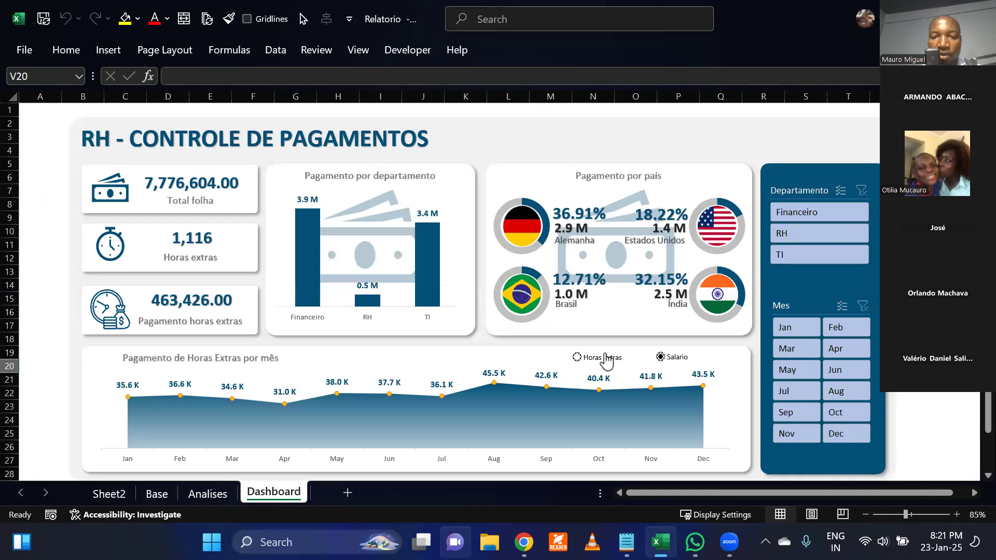
pyautogui.click(602, 357)
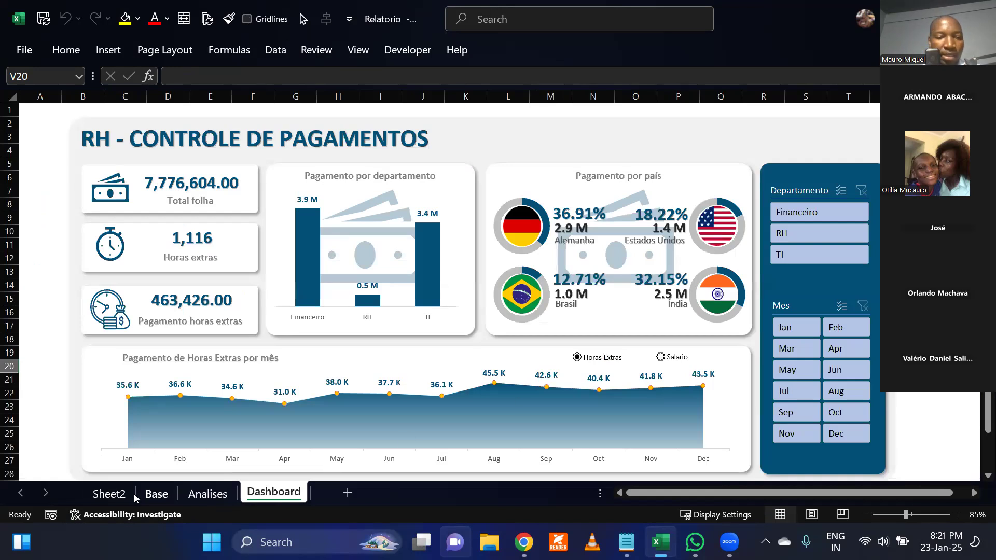
pyautogui.click(129, 495)
pyautogui.click(643, 255)
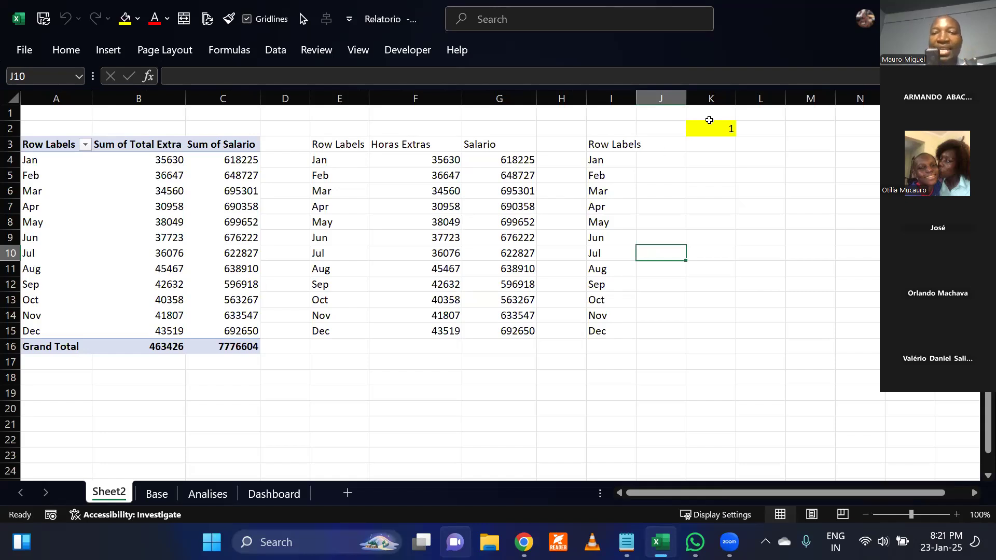
# Tag the Horas Extras column with 1 in F2 and Salario with 2 in G2.
pyautogui.click(394, 130)
pyautogui.write('1')
pyautogui.press('Tab')
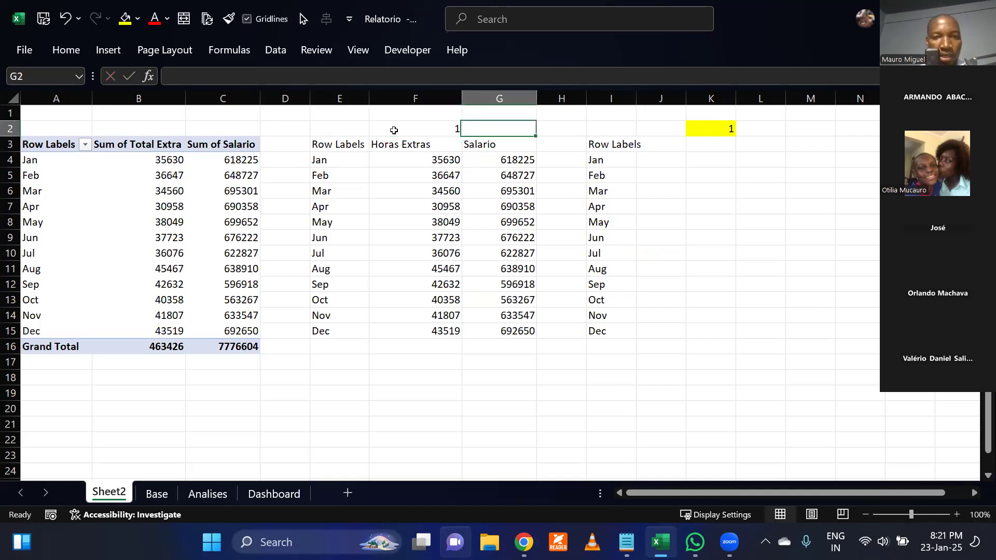
pyautogui.write('2')
pyautogui.click(757, 263)
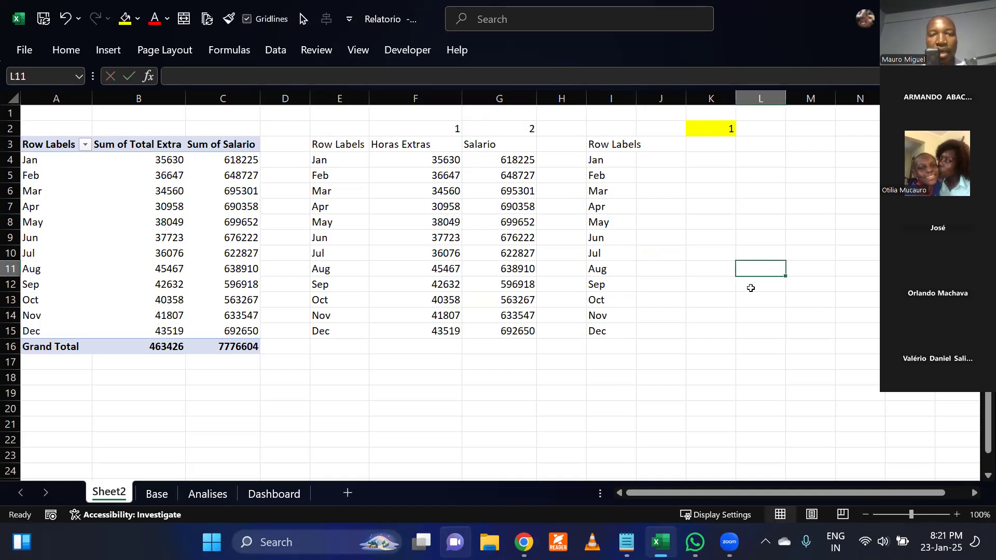
# Paste the Horas Extras values F3:F15 into J3 as values and autofit columns I and J.
pyautogui.click(719, 129)
pyautogui.moveTo(422, 150); pyautogui.dragTo(438, 332)
pyautogui.hotkey('ctrl', 'c')
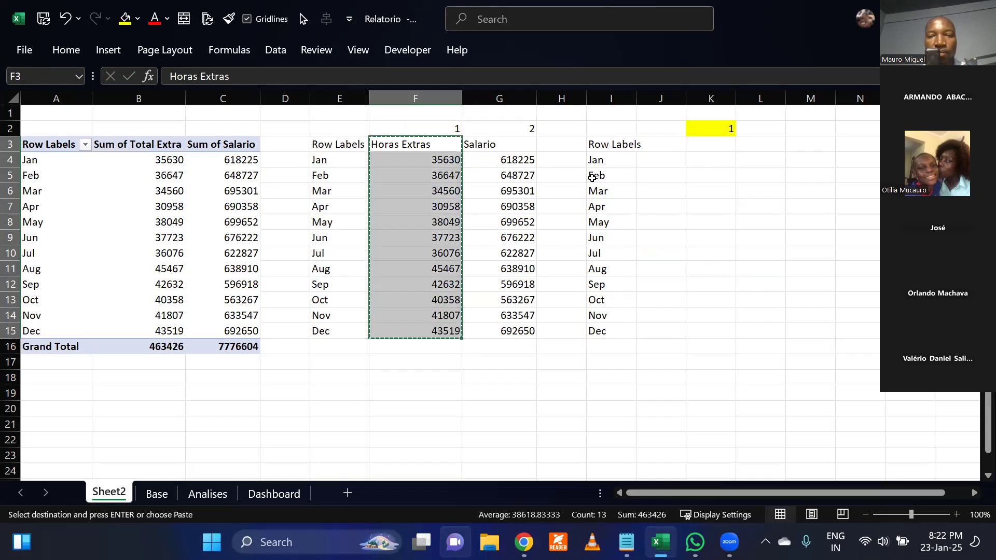
pyautogui.click(645, 147)
pyautogui.rightClick(645, 148)
pyautogui.click(705, 170)
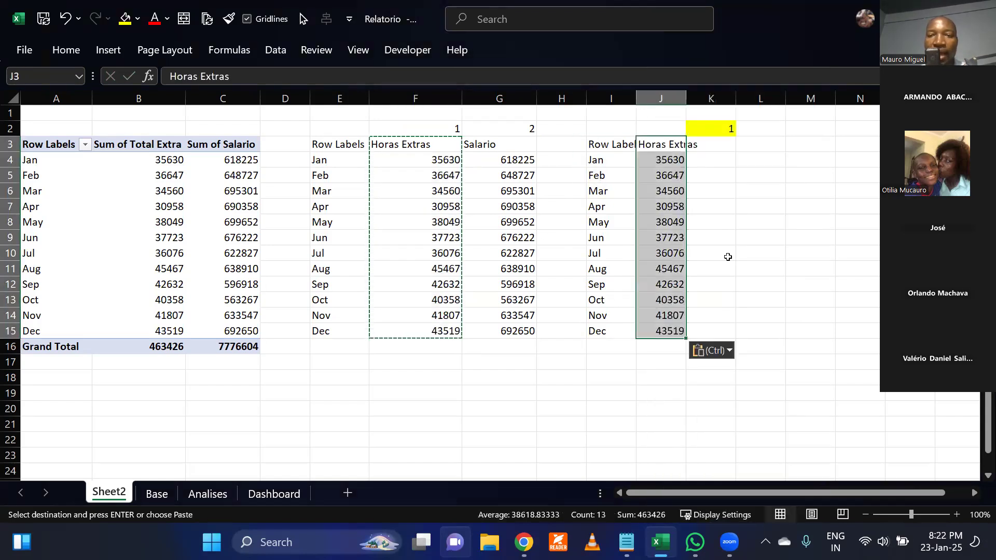
pyautogui.click(680, 98)
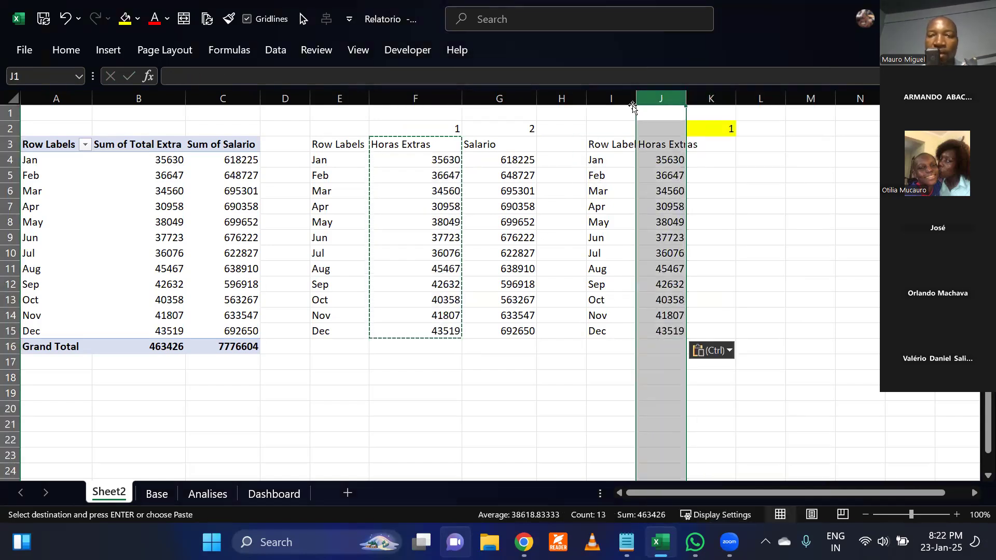
pyautogui.click(633, 111)
pyautogui.doubleClick(636, 99)
pyautogui.doubleClick(697, 99)
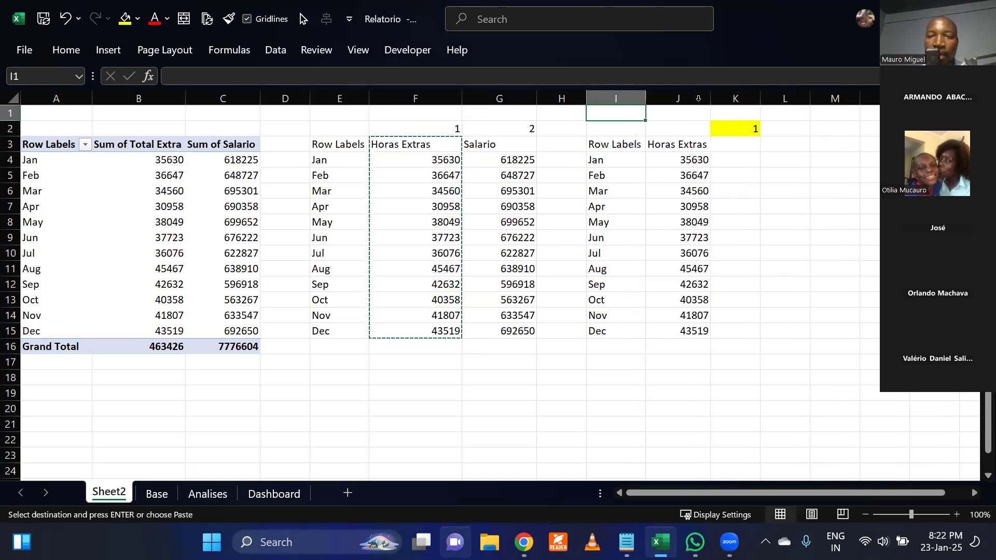
pyautogui.click(774, 213)
# Set K2 to 2 and paste the Salario values G3:G15 into J3 as values.
pyautogui.click(738, 131)
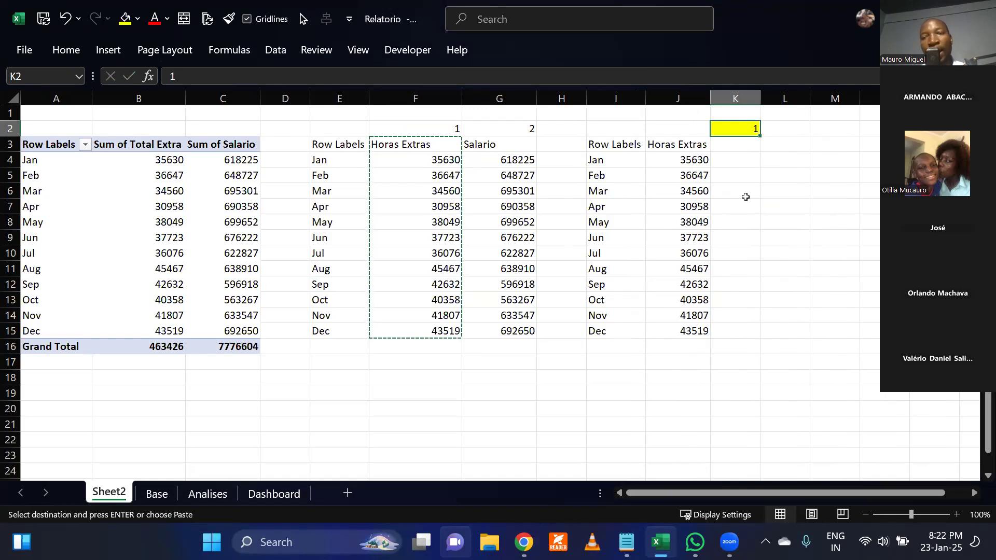
pyautogui.write('2')
pyautogui.click(779, 265)
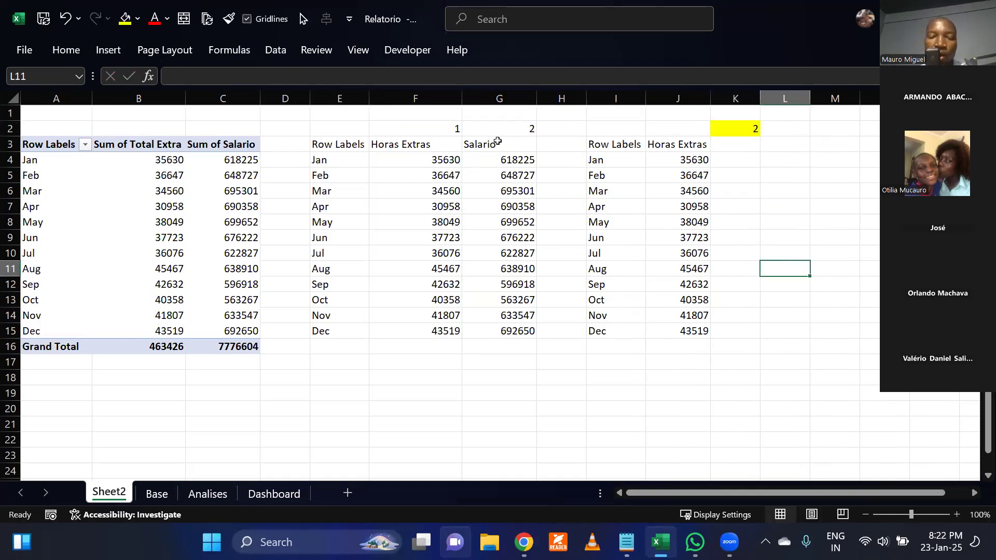
pyautogui.moveTo(496, 143); pyautogui.dragTo(498, 332)
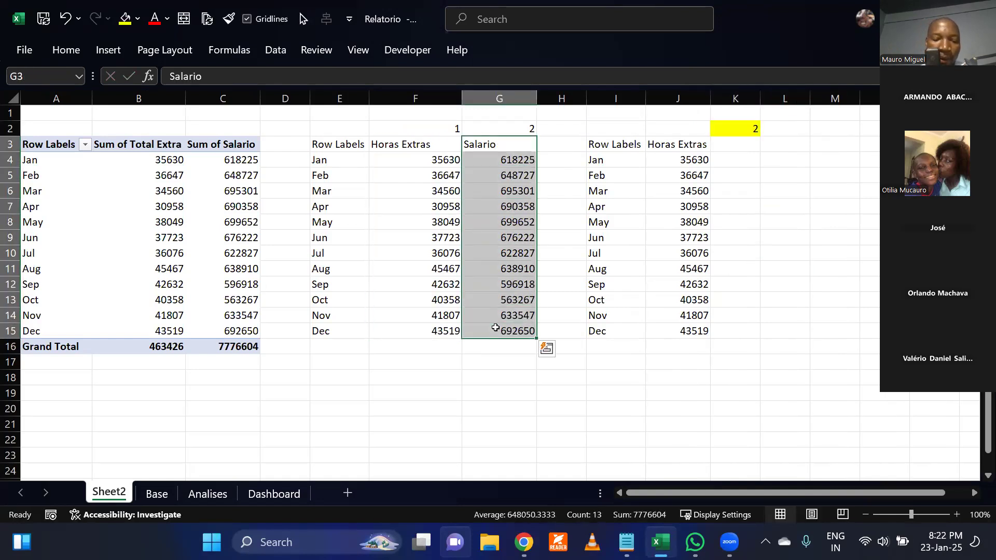
pyautogui.hotkey('ctrl', 'c')
pyautogui.click(671, 146)
pyautogui.rightClick(672, 147)
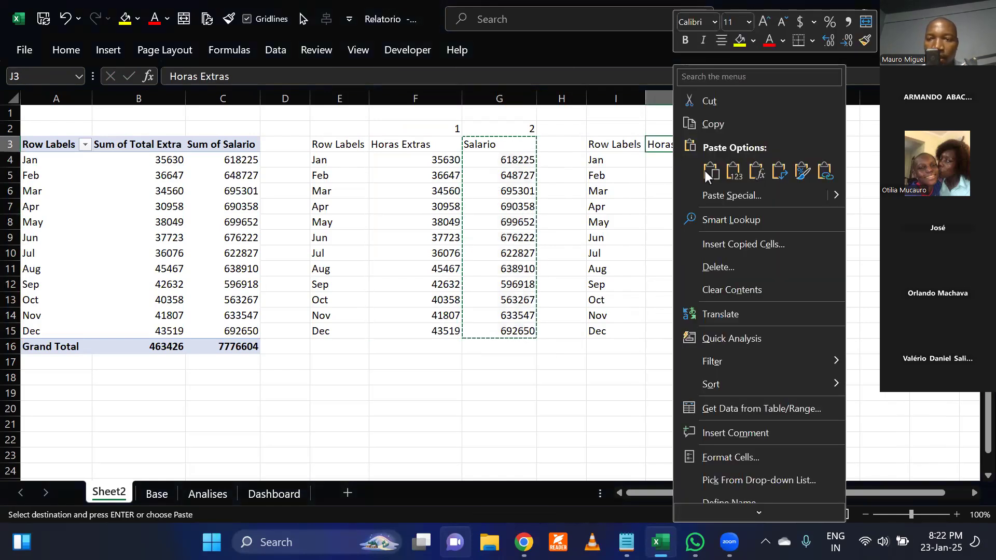
pyautogui.click(732, 173)
pyautogui.click(830, 304)
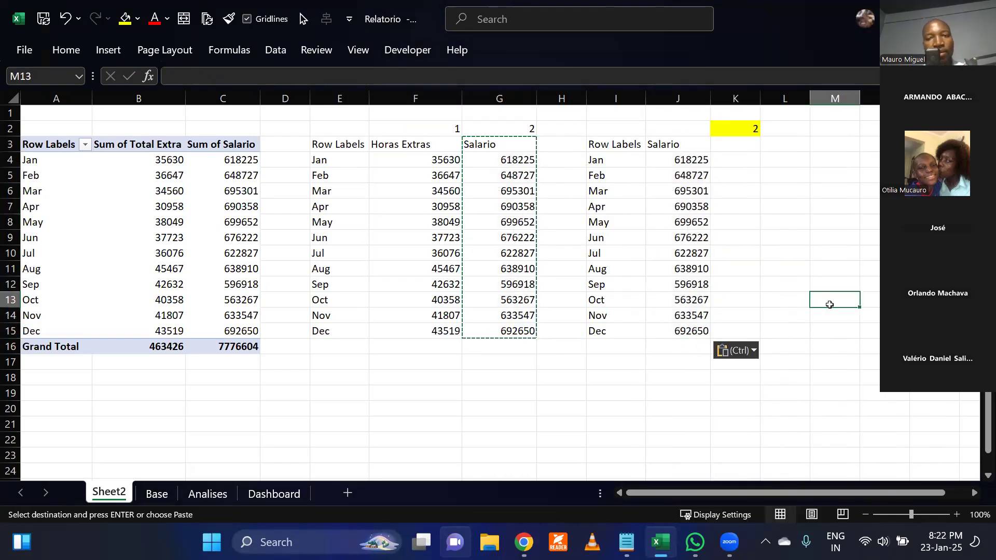
pyautogui.moveTo(420, 148); pyautogui.dragTo(440, 333)
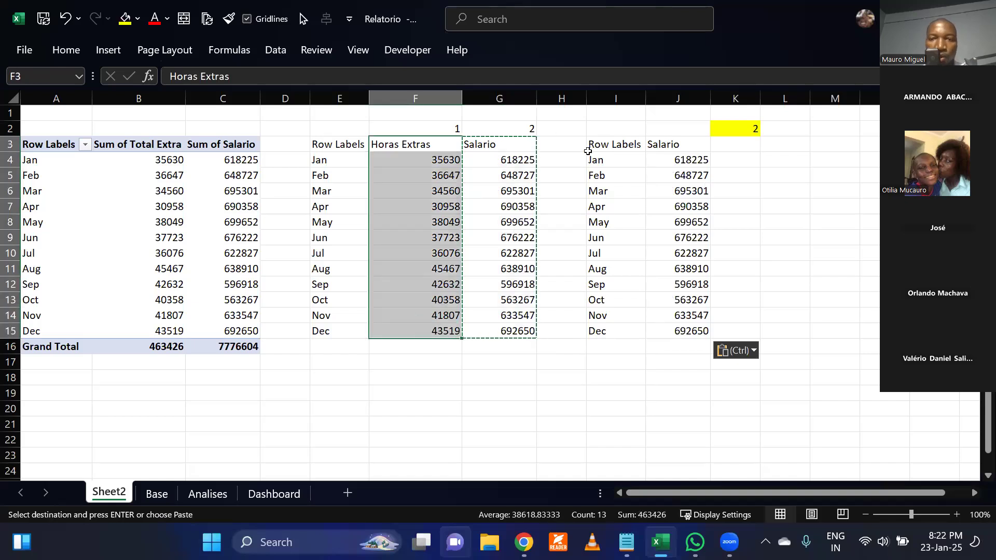
pyautogui.moveTo(512, 150); pyautogui.dragTo(510, 327)
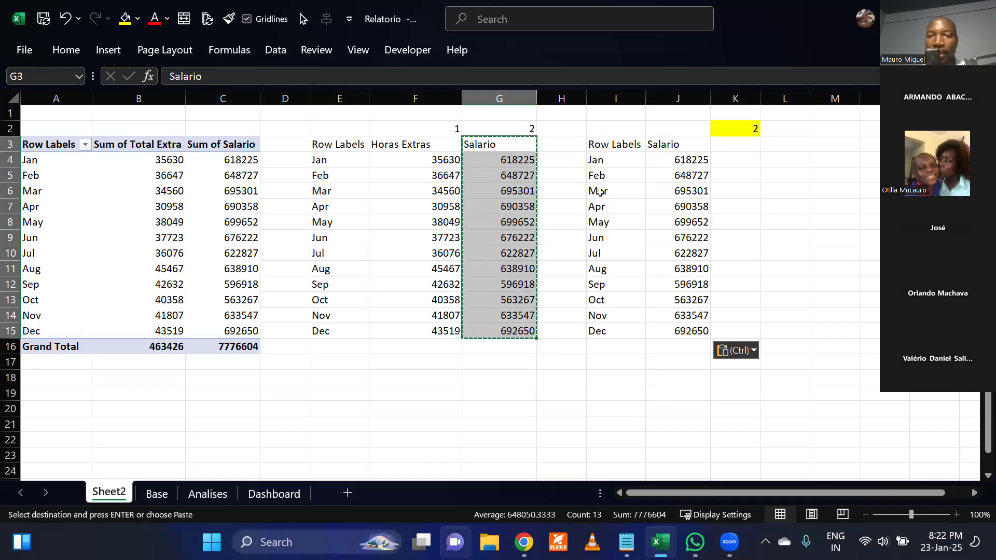
# Enter 1 in selector cell K2 and compare the Horas Extras and Salario columns.
pyautogui.click(733, 129)
pyautogui.write('1')
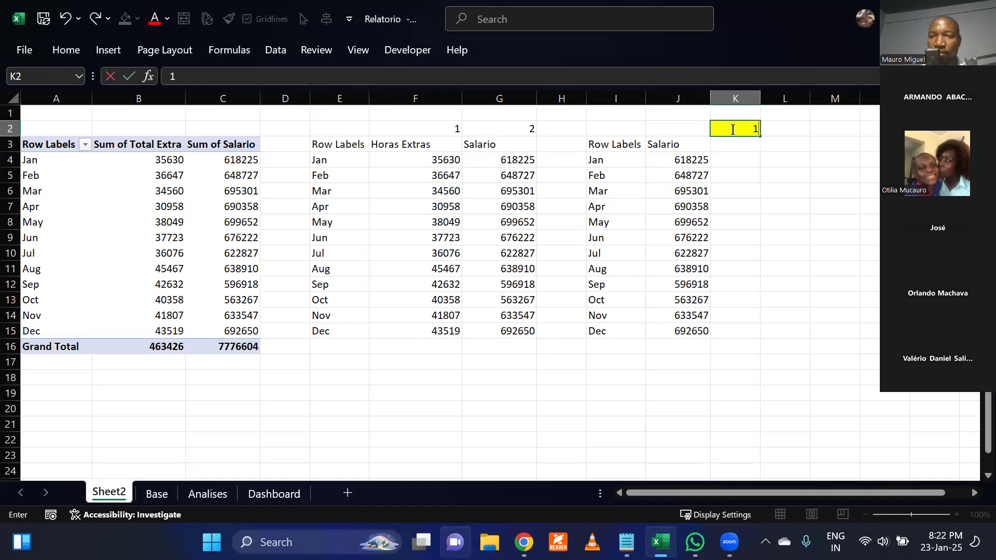
pyautogui.press('Return')
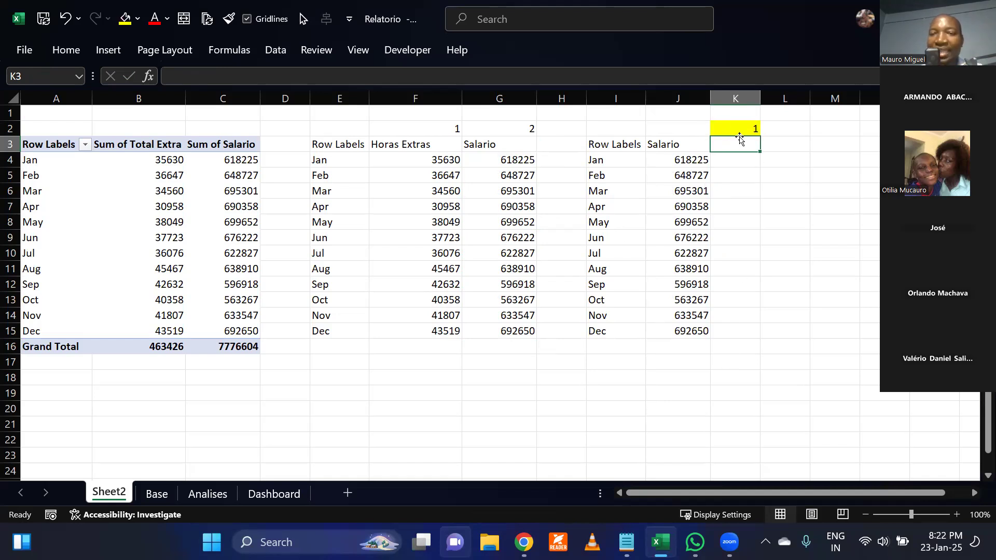
pyautogui.click(734, 131)
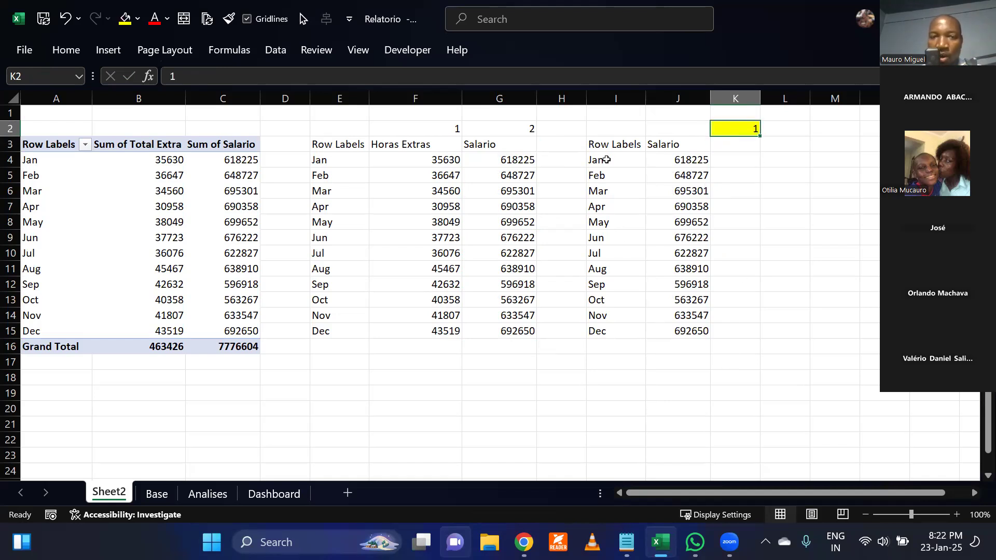
pyautogui.moveTo(398, 145); pyautogui.dragTo(408, 333)
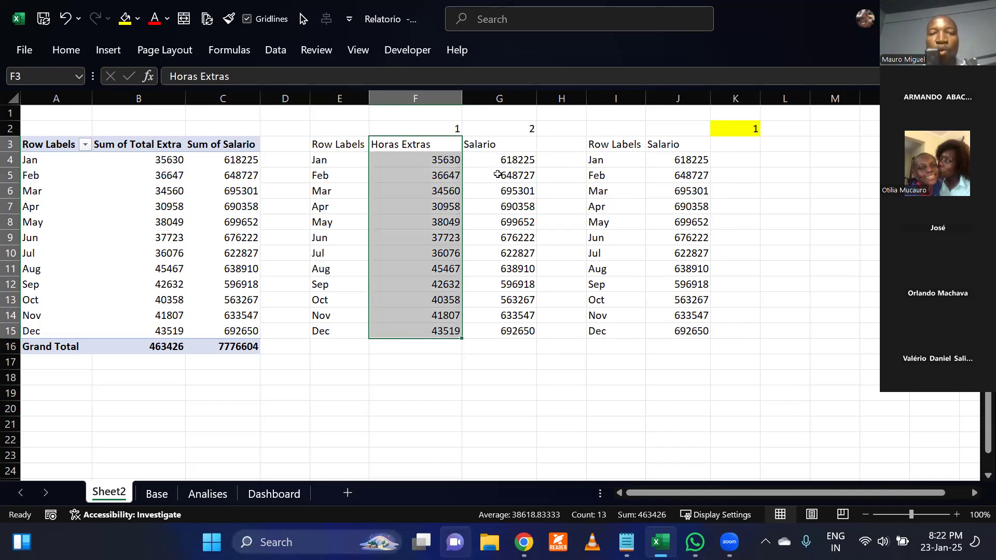
pyautogui.moveTo(492, 151); pyautogui.dragTo(503, 331)
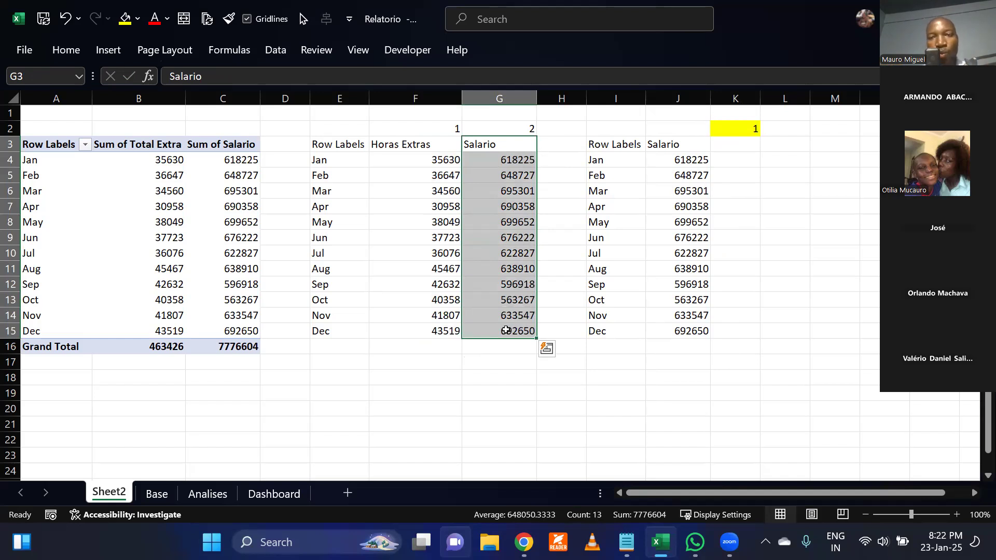
pyautogui.click(731, 127)
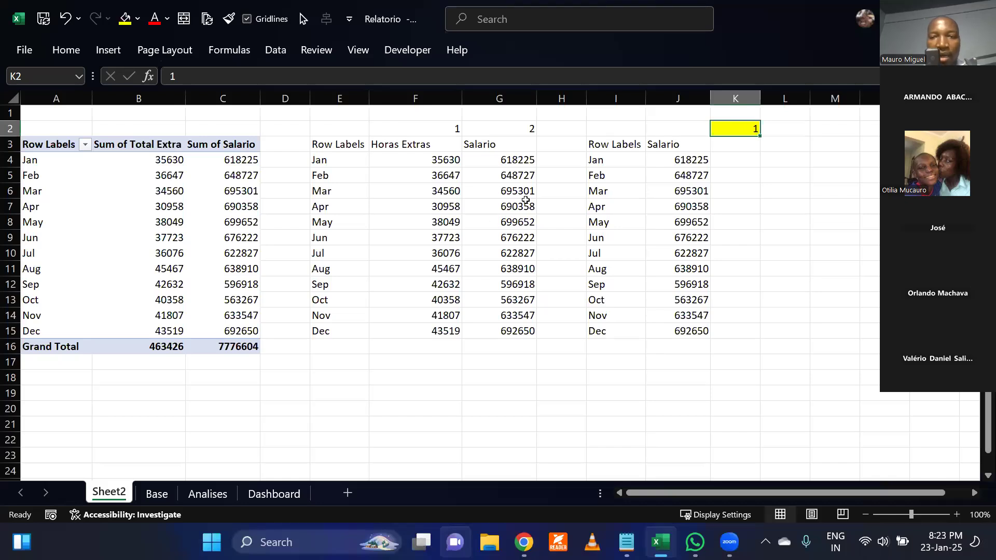
pyautogui.moveTo(403, 148); pyautogui.dragTo(425, 332)
pyautogui.moveTo(497, 150); pyautogui.dragTo(497, 325)
pyautogui.moveTo(412, 148); pyautogui.dragTo(418, 332)
pyautogui.moveTo(510, 149); pyautogui.dragTo(517, 332)
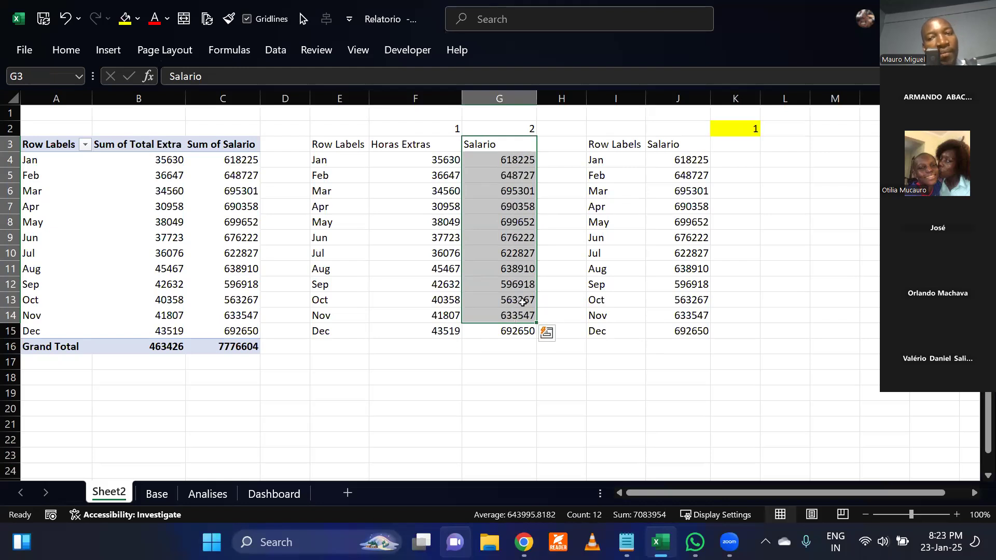
pyautogui.click(733, 131)
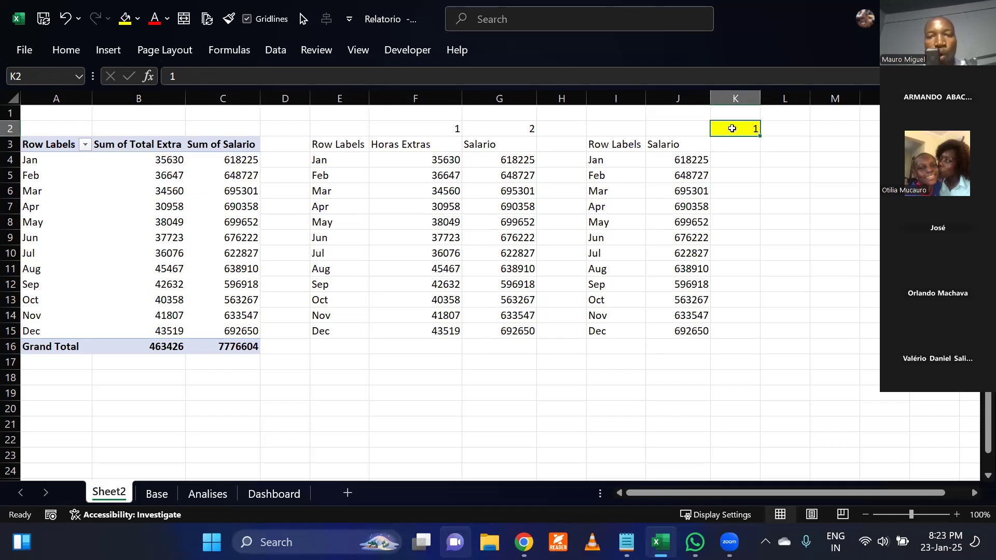
# Clear the copied Salario header and values from J3:J15.
pyautogui.moveTo(675, 147); pyautogui.dragTo(686, 332)
pyautogui.click(392, 155)
pyautogui.moveTo(391, 264); pyautogui.dragTo(394, 284)
pyautogui.click(692, 176)
pyautogui.moveTo(668, 146); pyautogui.dragTo(673, 327)
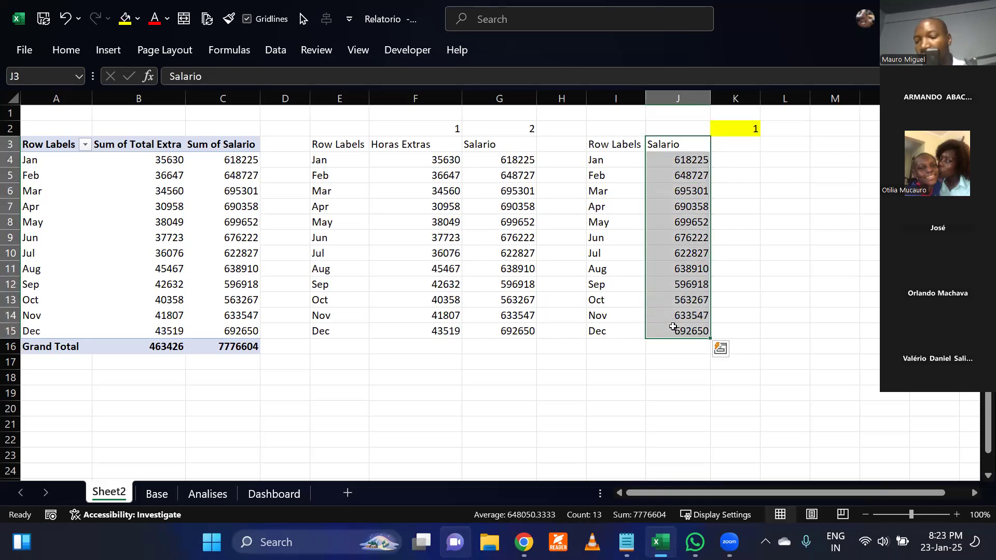
pyautogui.press('Delete')
pyautogui.click(669, 147)
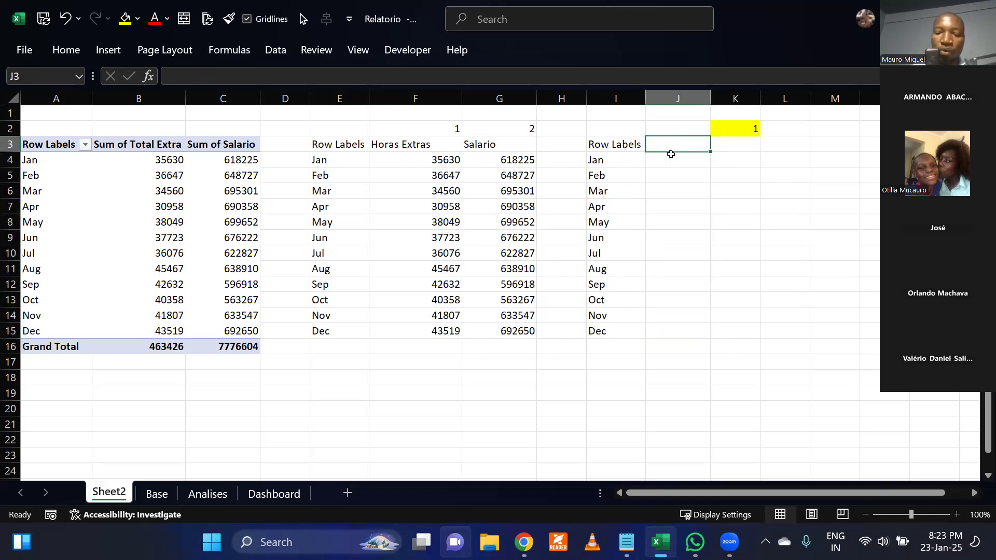
# Start an IF formula in J3 with the condition K2=1.
pyautogui.write('=IF(')
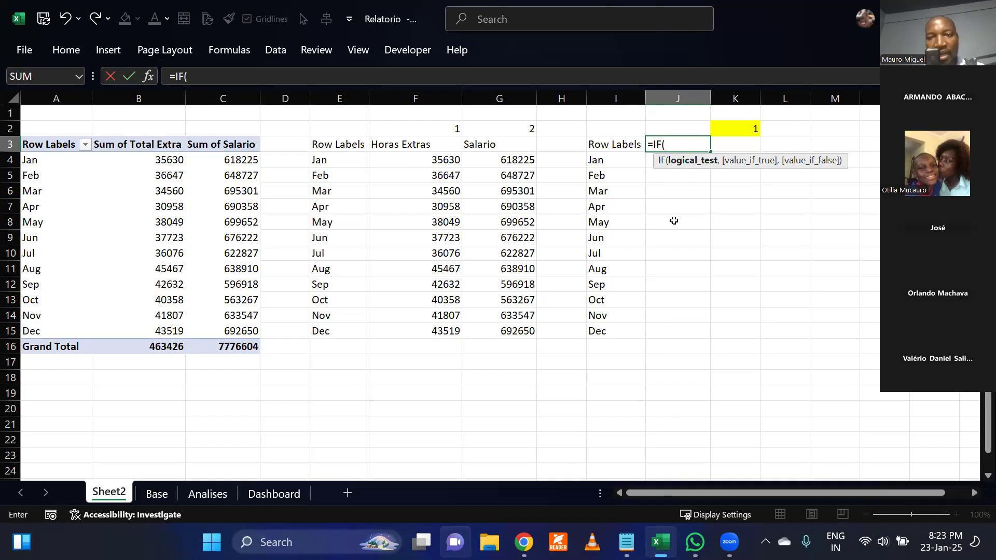
pyautogui.click(736, 129)
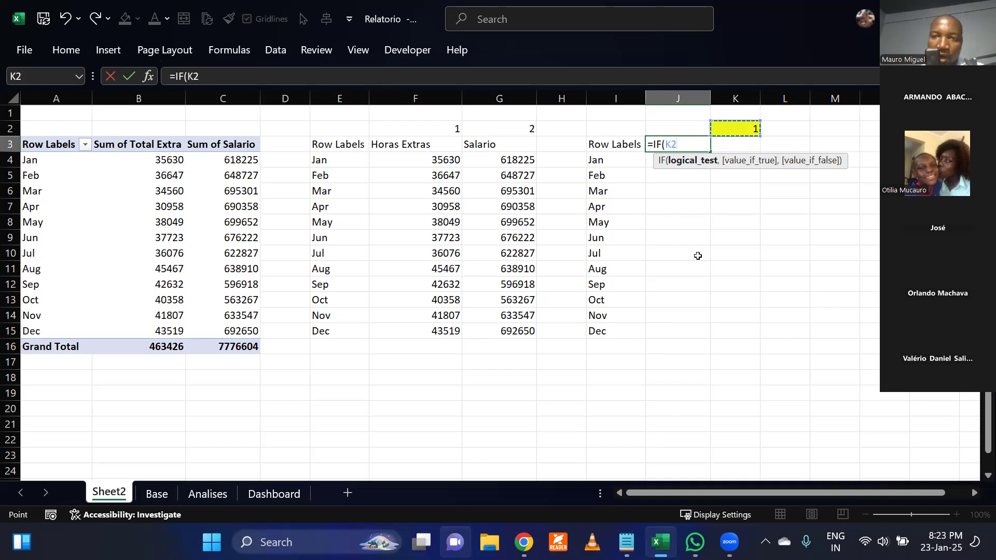
pyautogui.write('=1,')
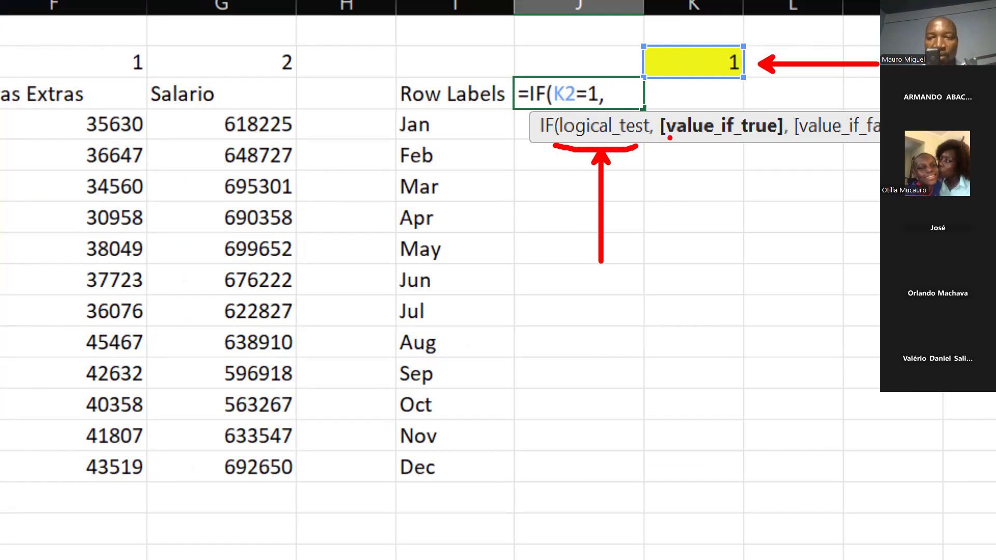
pyautogui.moveTo(666, 140); pyautogui.dragTo(774, 138)
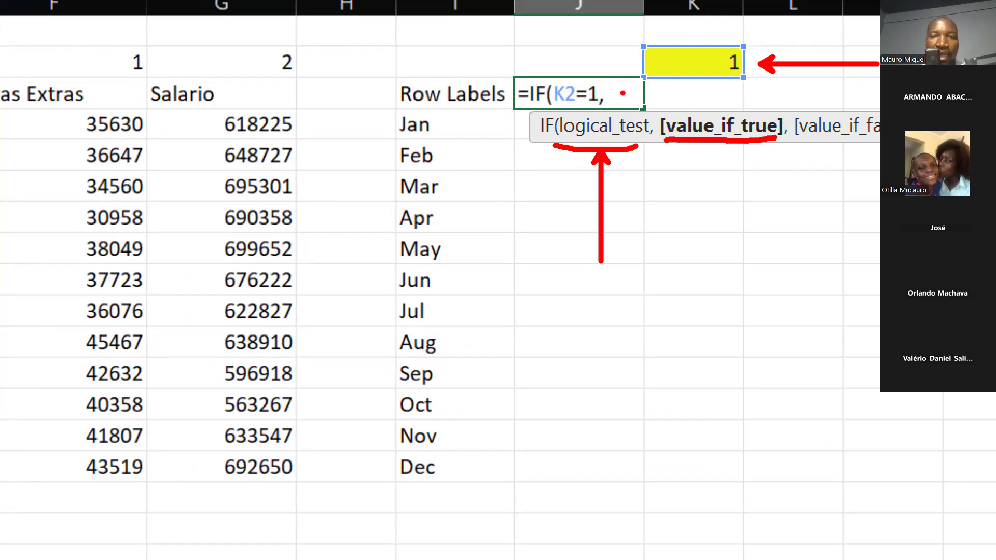
pyautogui.moveTo(46, 87)
pyautogui.mouseDown()
pyautogui.moveTo(60, 45)
pyautogui.moveTo(312, 11)
pyautogui.moveTo(597, 63)
pyautogui.moveTo(565, 40)
pyautogui.moveTo(627, 46)
pyautogui.mouseUp()
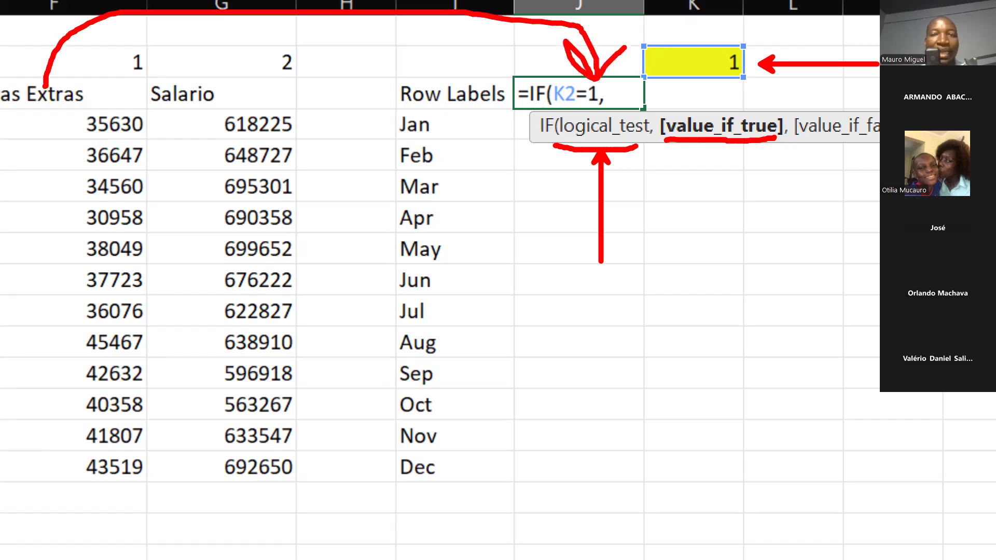
pyautogui.moveTo(798, 145); pyautogui.dragTo(880, 143)
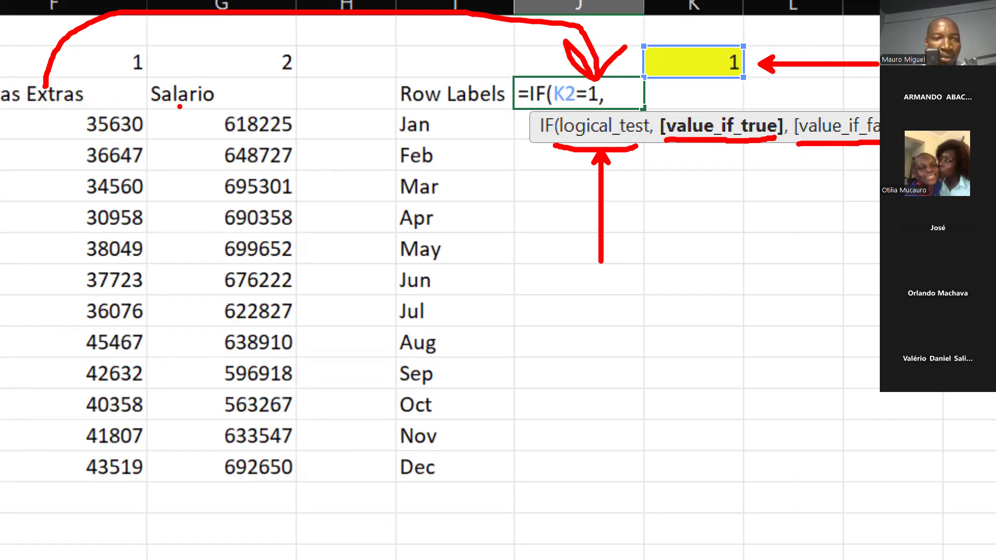
pyautogui.moveTo(178, 105)
pyautogui.mouseDown()
pyautogui.moveTo(267, 163)
pyautogui.moveTo(518, 176)
pyautogui.moveTo(542, 118)
pyautogui.mouseUp()
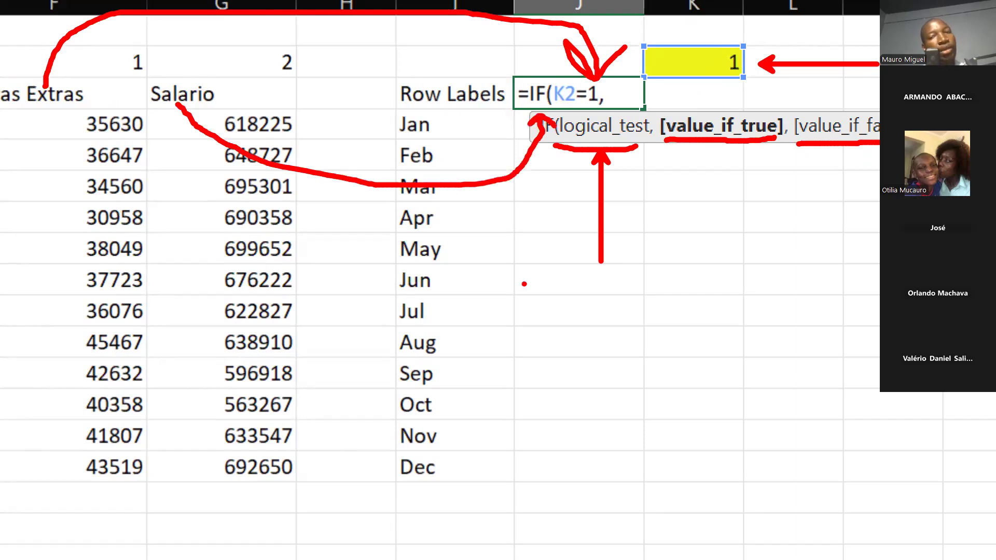
pyautogui.press('Escape')
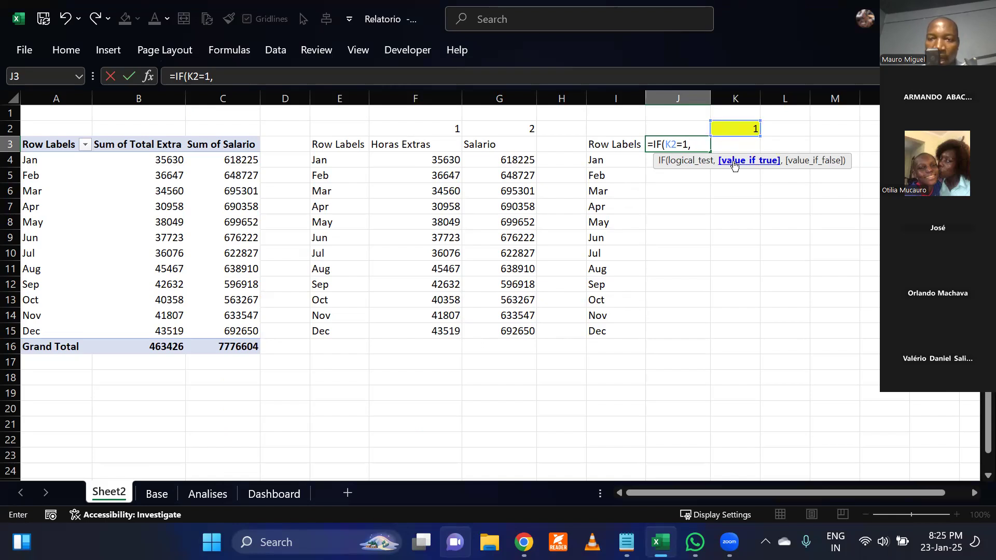
# Complete it as =IF(K2=1,F3,G3), using F3 if true and G3 otherwise.
pyautogui.click(428, 145)
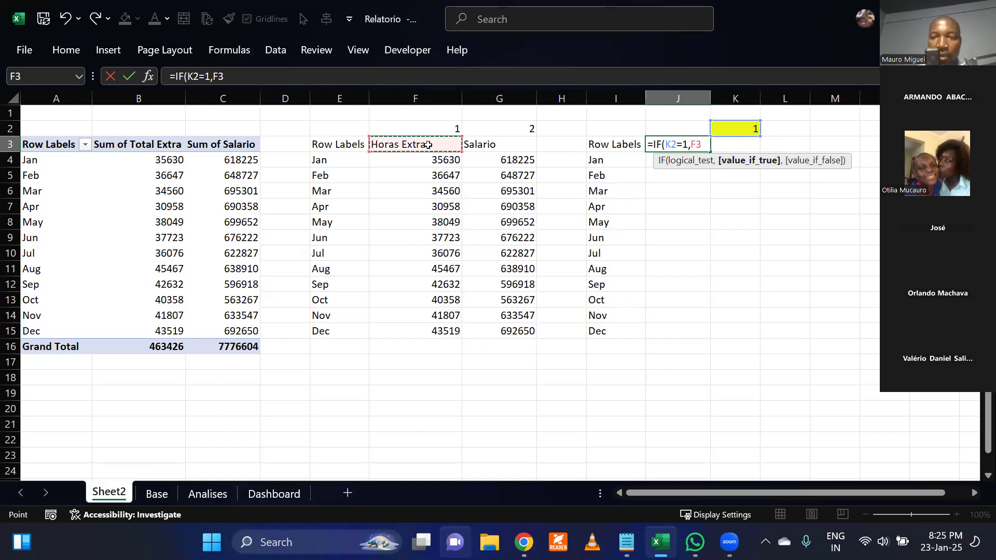
pyautogui.write(',')
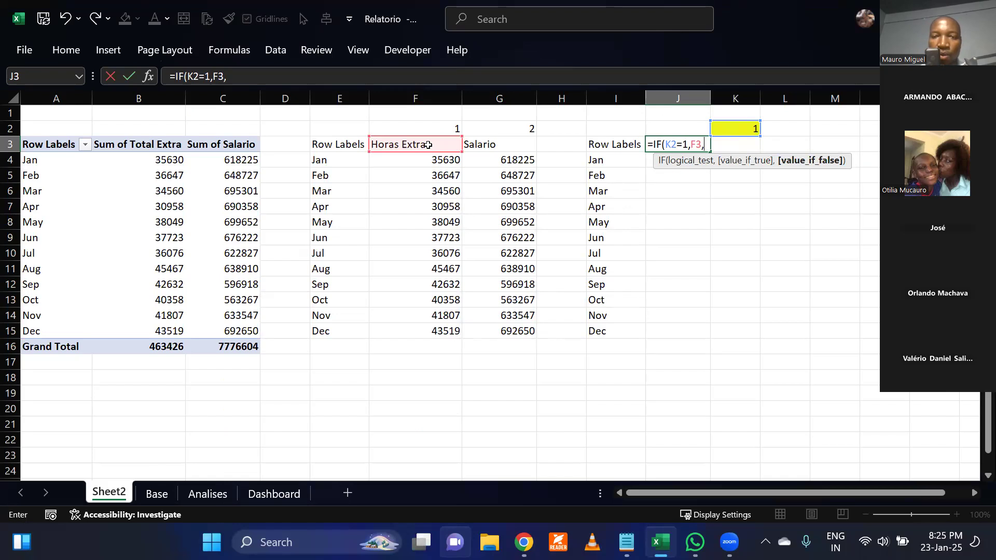
pyautogui.click(490, 146)
pyautogui.write(')')
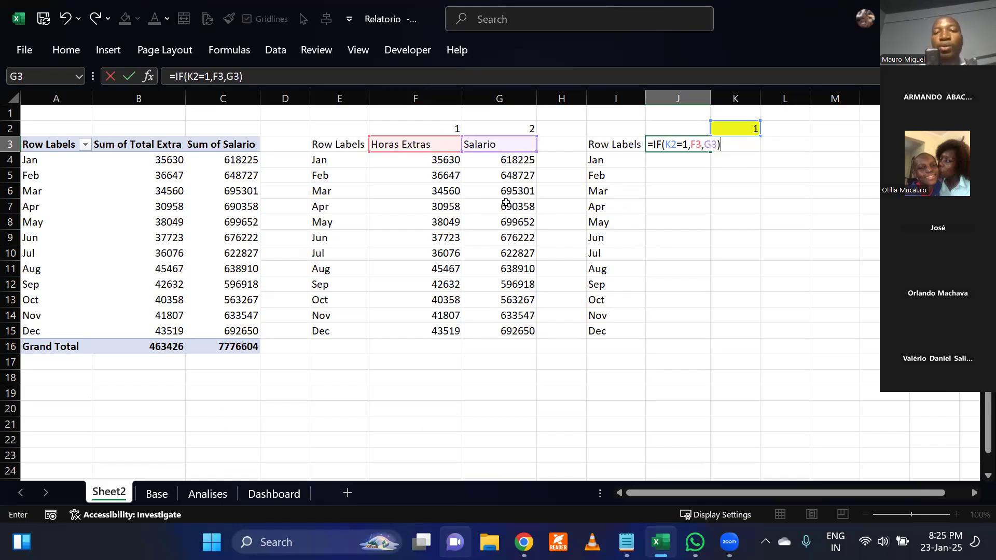
pyautogui.press('Return')
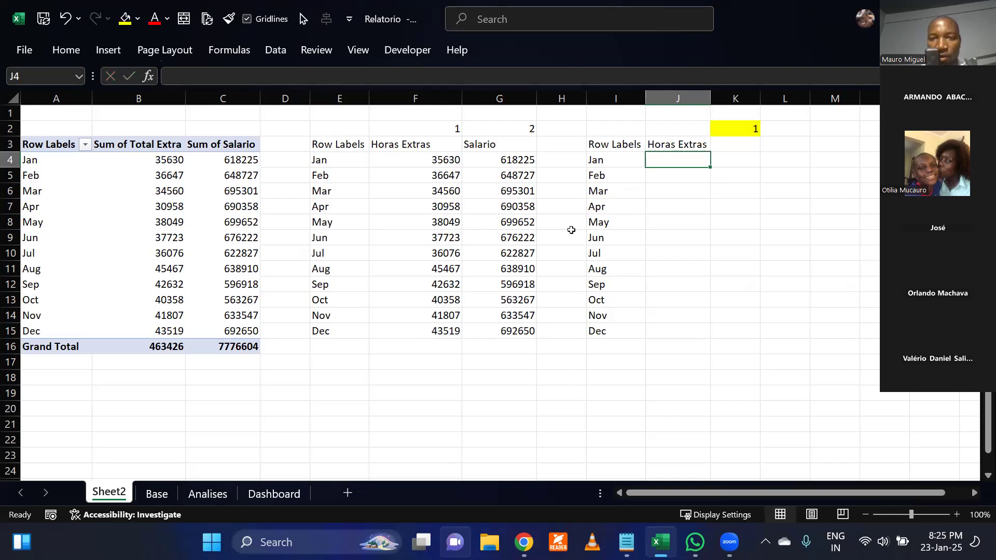
pyautogui.click(740, 131)
pyautogui.click(425, 135)
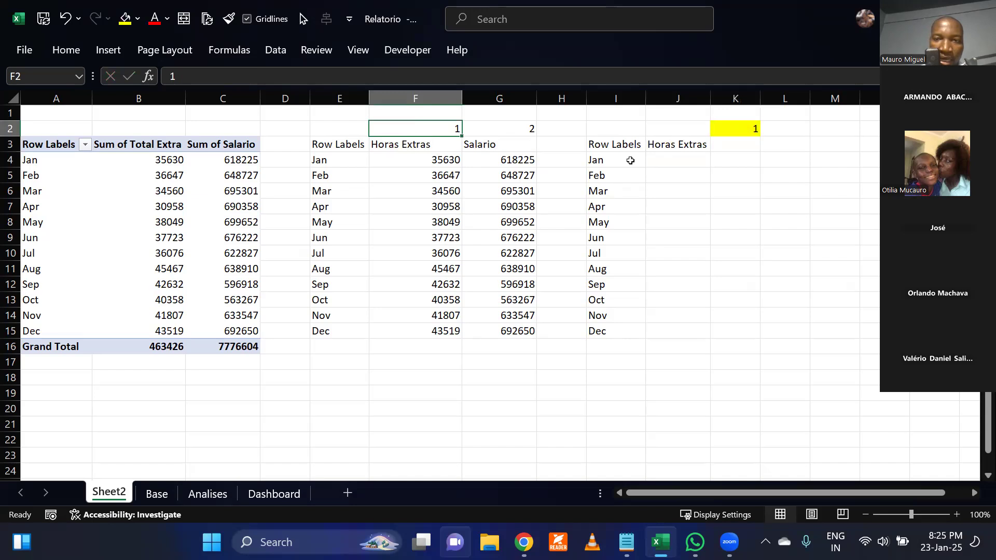
pyautogui.click(682, 141)
pyautogui.click(688, 189)
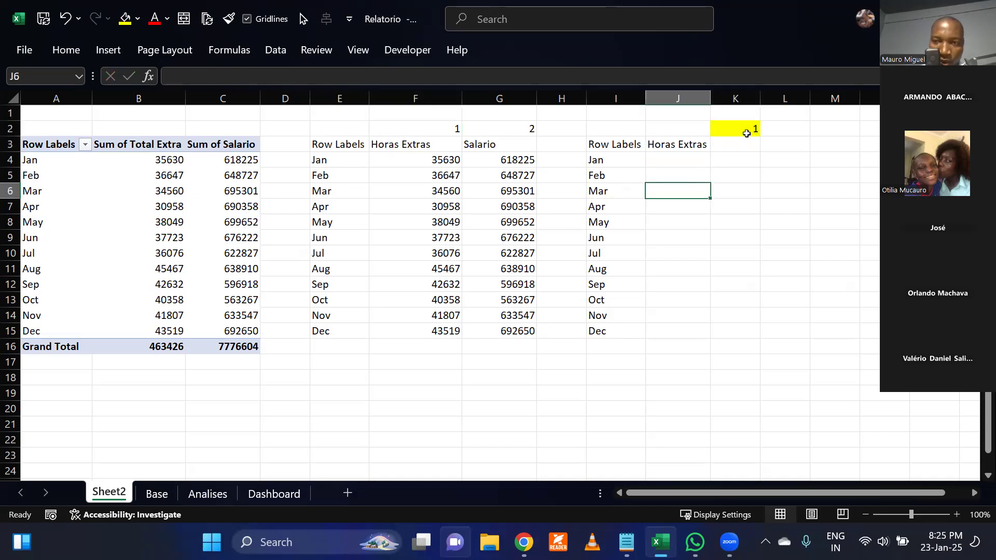
pyautogui.click(745, 132)
pyautogui.write('2')
pyautogui.press('Return')
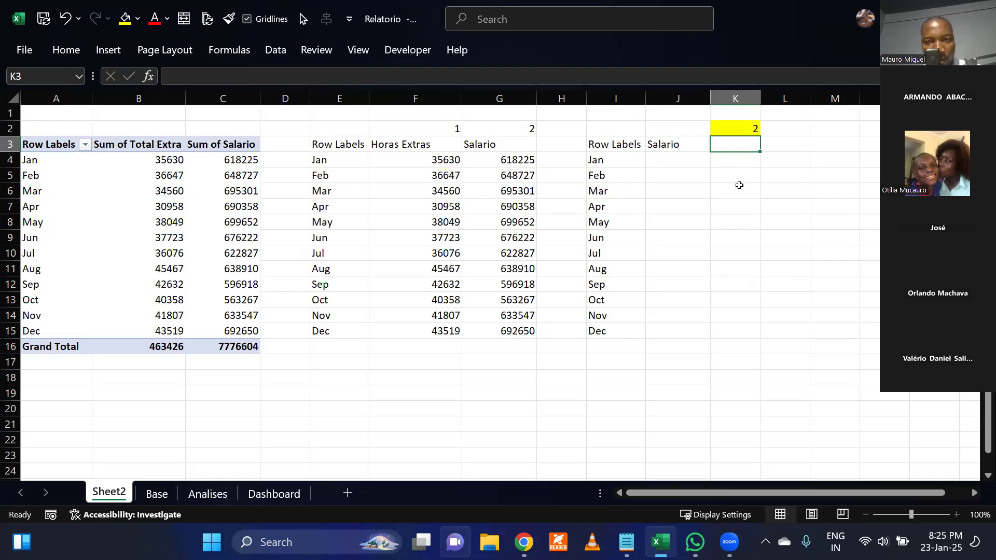
pyautogui.click(743, 223)
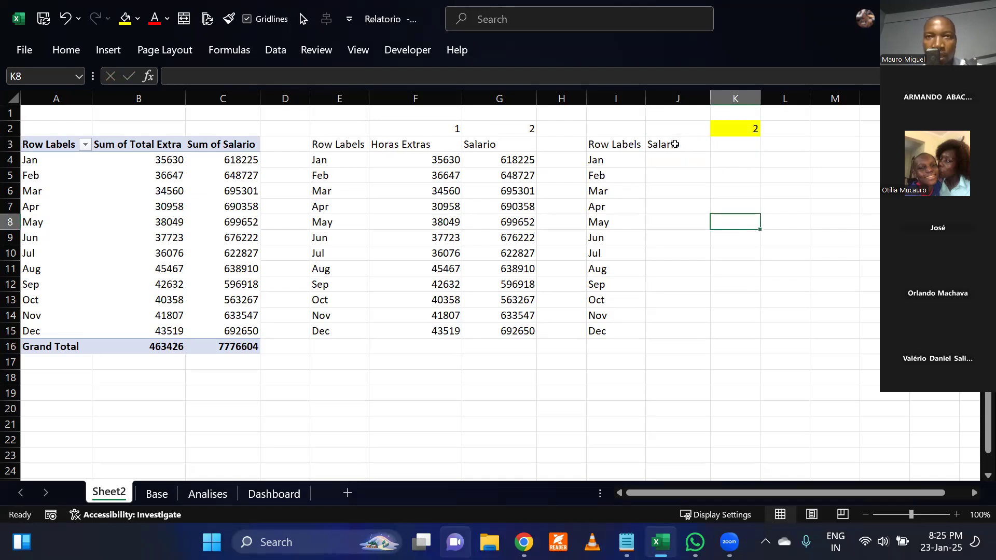
pyautogui.moveTo(672, 159); pyautogui.dragTo(684, 338)
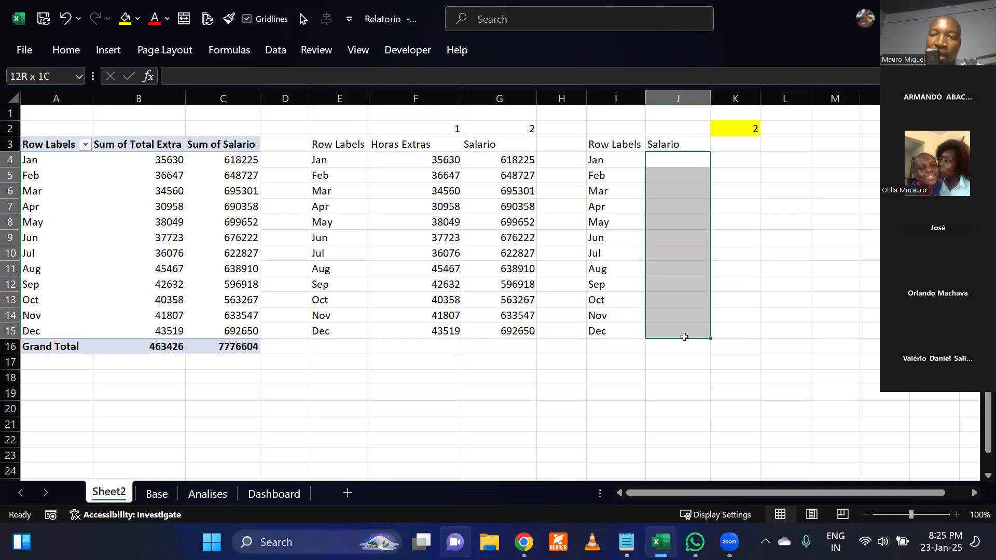
pyautogui.click(680, 364)
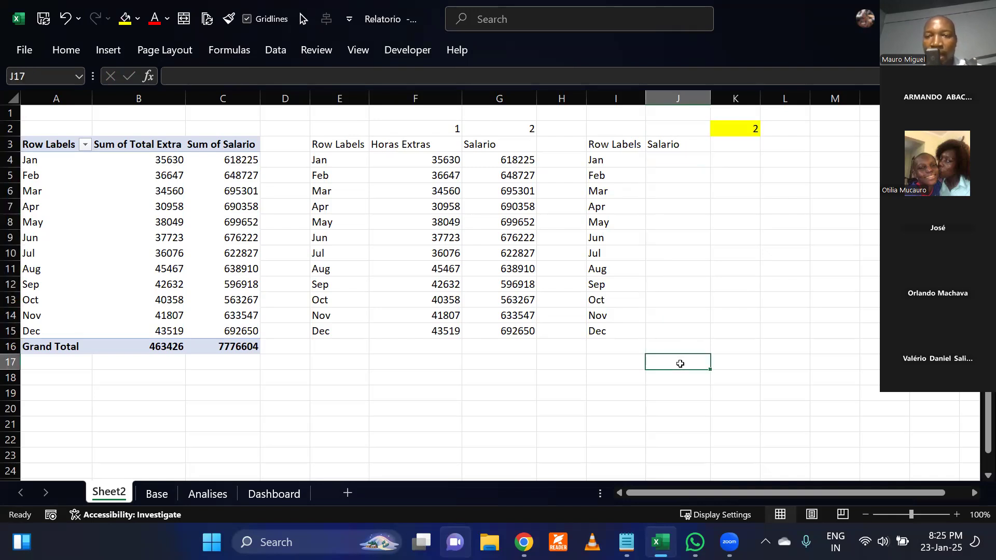
pyautogui.click(681, 145)
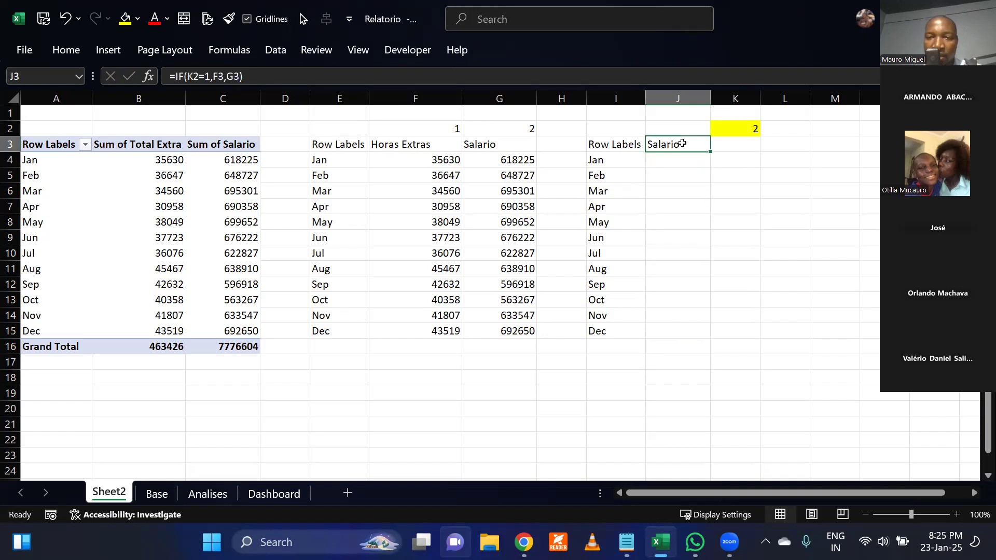
pyautogui.moveTo(707, 159); pyautogui.dragTo(687, 337)
pyautogui.click(752, 129)
pyautogui.write('1')
pyautogui.click(705, 219)
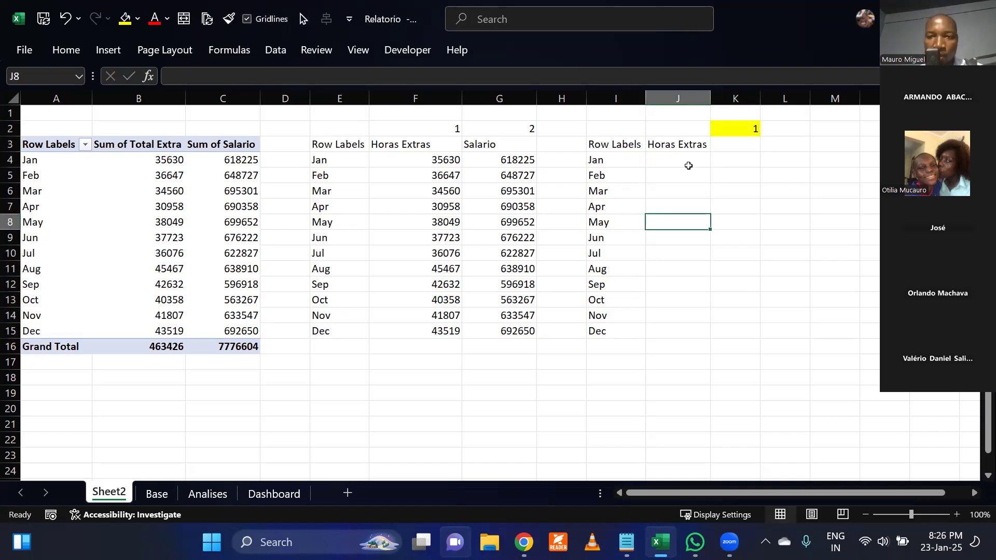
pyautogui.click(700, 142)
pyautogui.moveTo(687, 162); pyautogui.dragTo(677, 335)
pyautogui.moveTo(434, 161); pyautogui.dragTo(434, 332)
pyautogui.moveTo(680, 156); pyautogui.dragTo(667, 328)
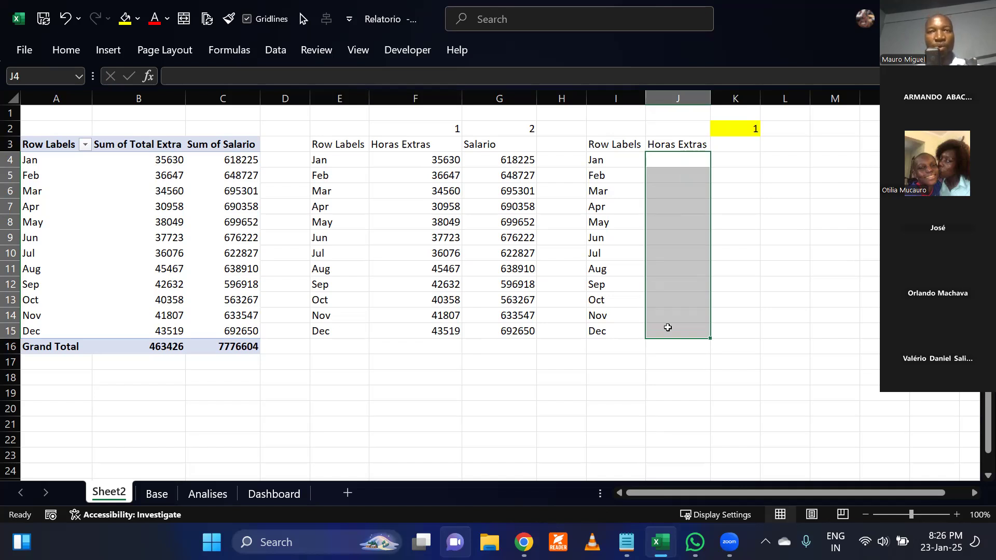
pyautogui.click(676, 142)
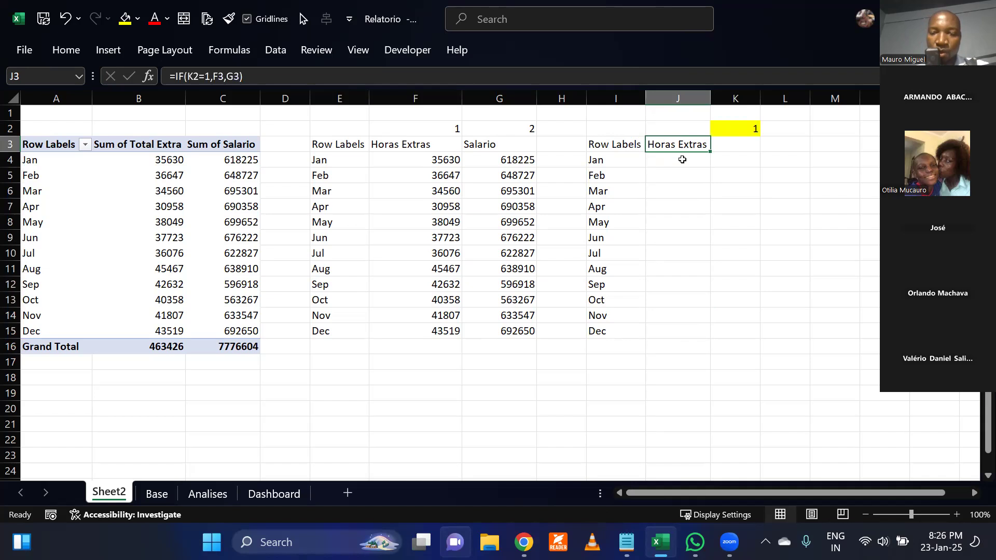
# Fill the =IF(K2=1,F3,G3) formula from J3 down through J15.
pyautogui.moveTo(671, 160); pyautogui.dragTo(680, 332)
pyautogui.moveTo(403, 161); pyautogui.dragTo(410, 332)
pyautogui.moveTo(669, 156); pyautogui.dragTo(662, 323)
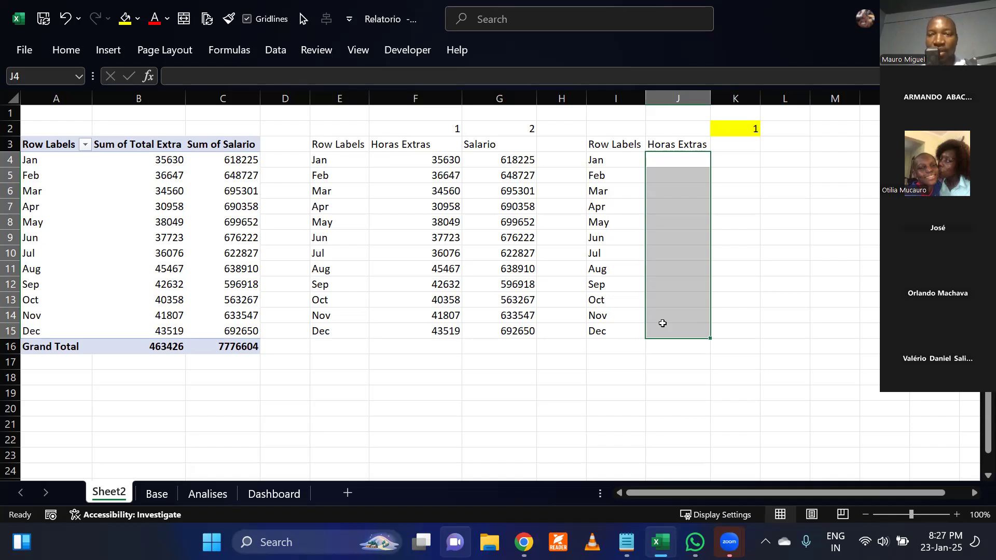
pyautogui.click(686, 147)
pyautogui.moveTo(709, 150); pyautogui.dragTo(740, 324)
# Complete the column J fill and compare Horas Extras values F4:F8 with the filled results.
pyautogui.click(810, 336)
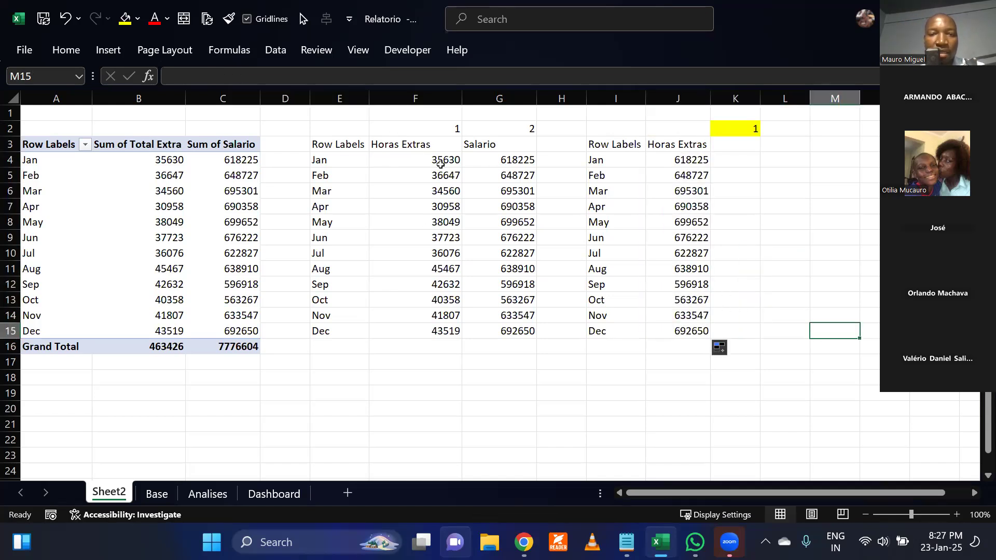
pyautogui.moveTo(440, 161); pyautogui.dragTo(441, 222)
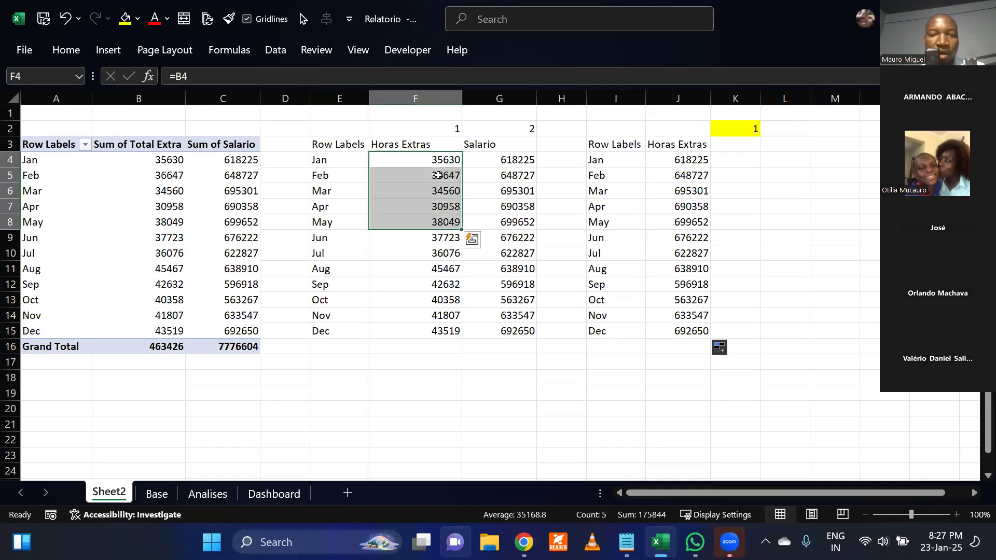
pyautogui.click(429, 206)
pyautogui.click(428, 253)
pyautogui.click(420, 300)
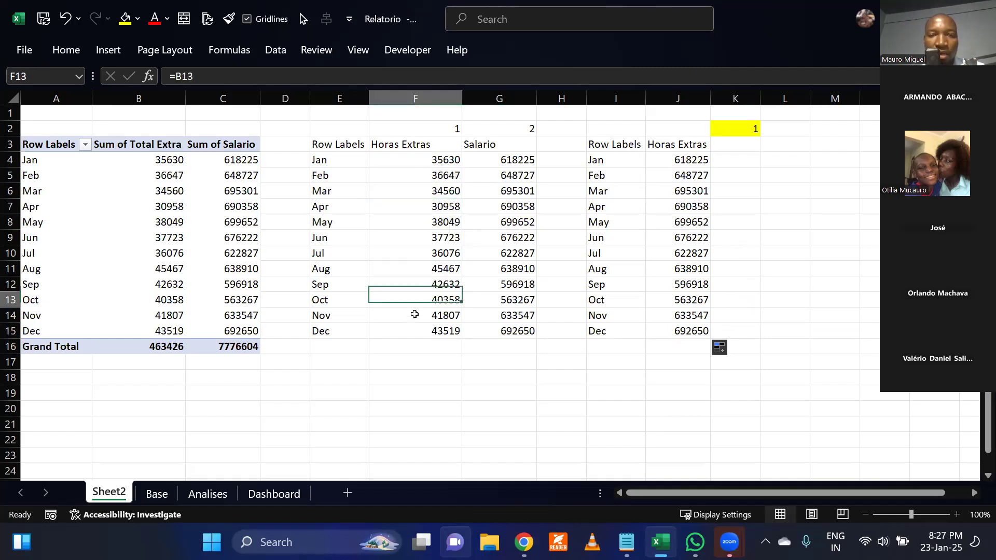
pyautogui.click(418, 380)
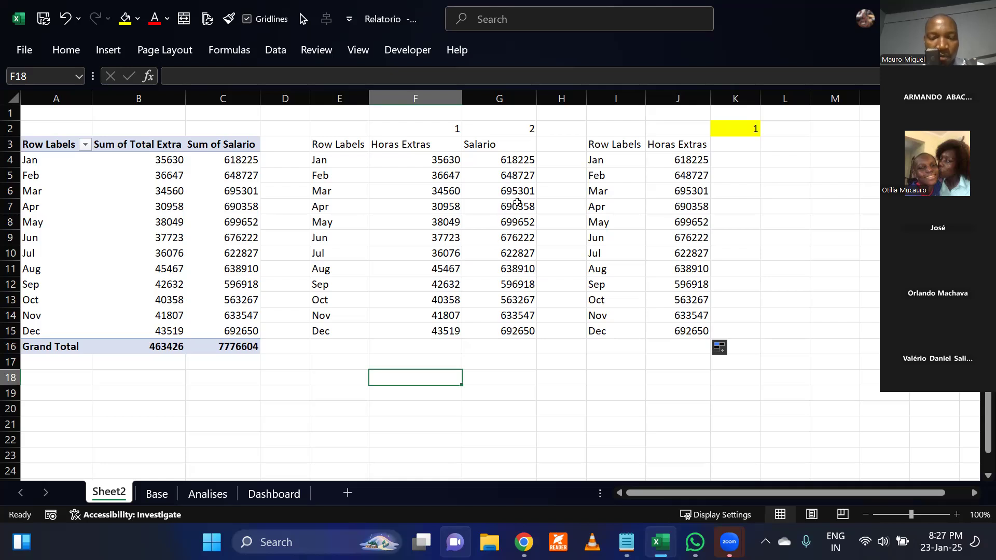
pyautogui.moveTo(679, 161); pyautogui.dragTo(691, 332)
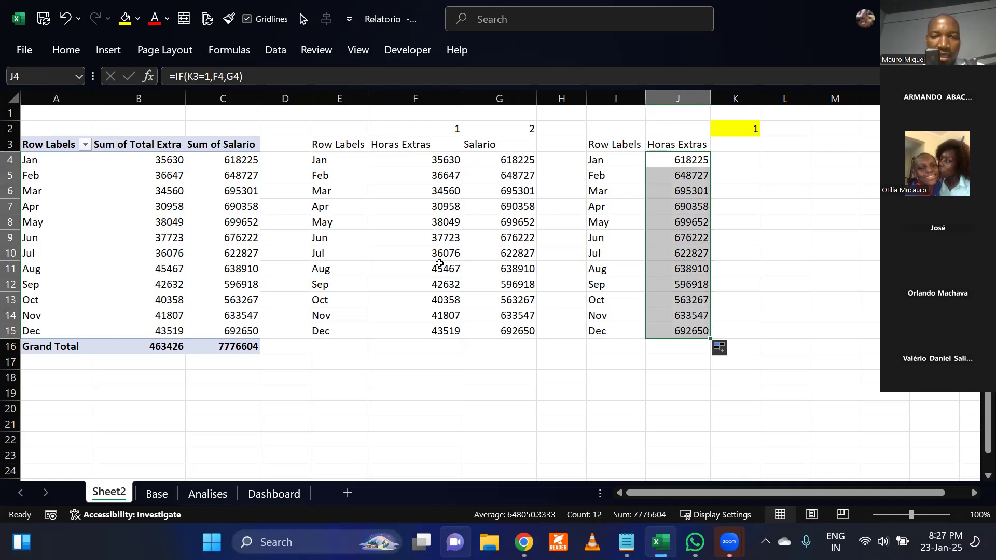
pyautogui.click(823, 220)
# Inspect the IF formulas in J4, J3, J12 and J15 to see their shifted references.
pyautogui.click(691, 158)
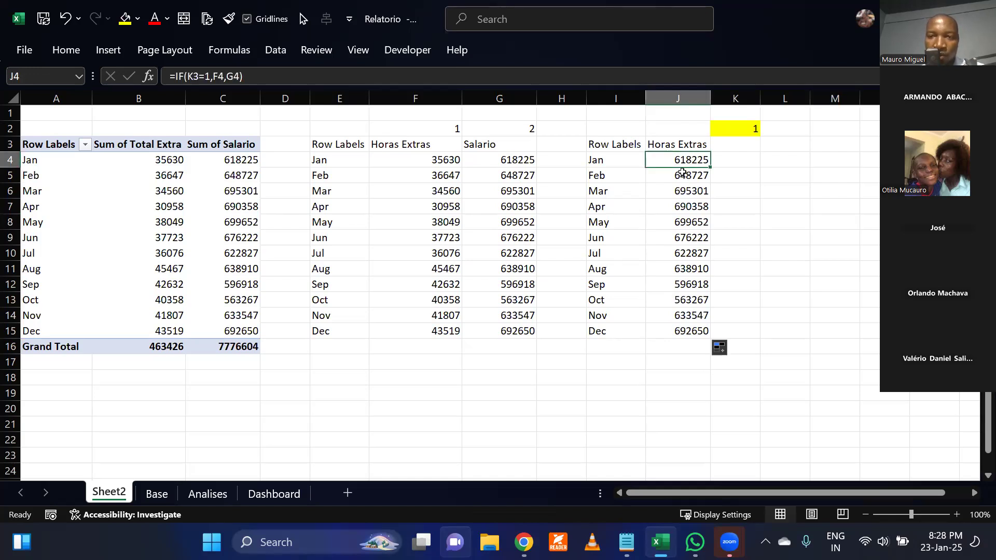
pyautogui.click(670, 145)
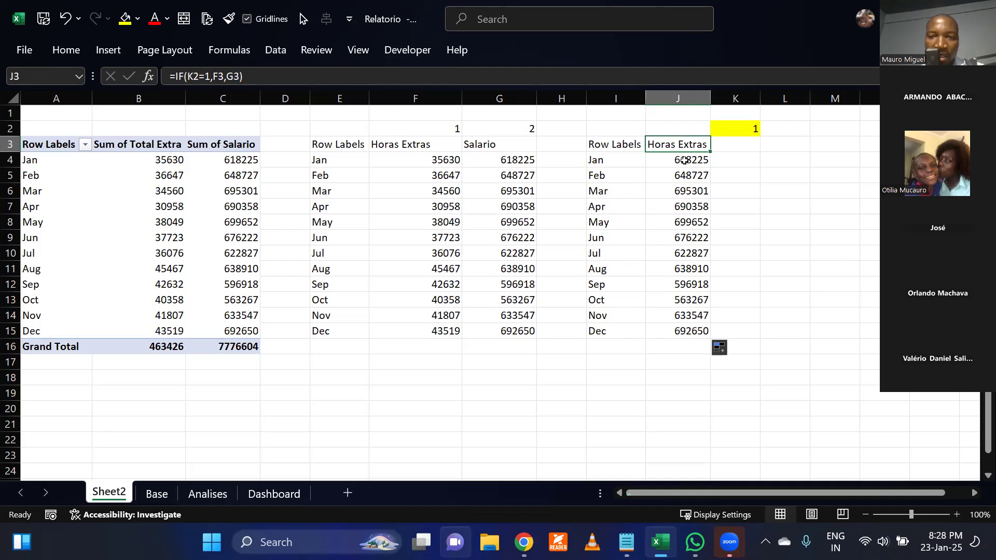
pyautogui.moveTo(684, 160); pyautogui.dragTo(689, 306)
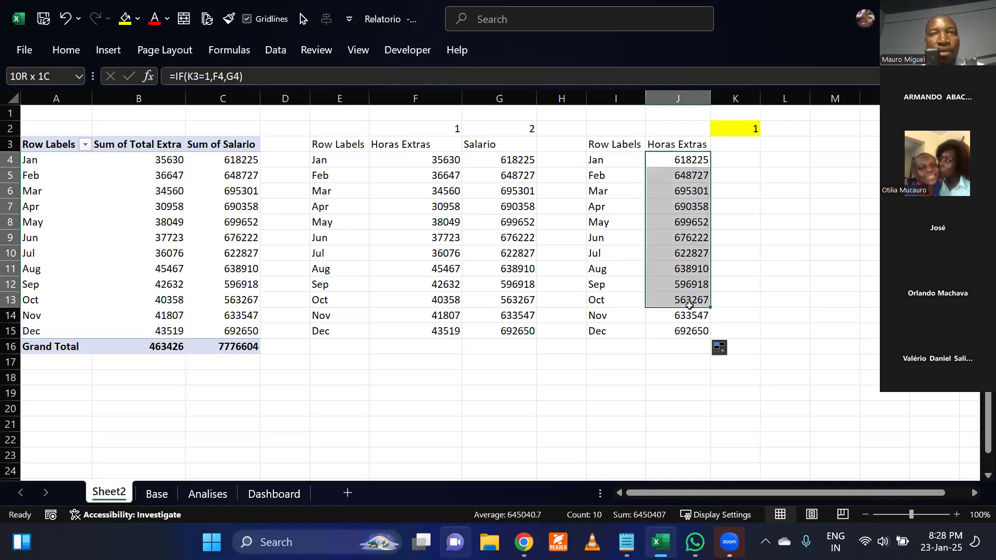
pyautogui.click(772, 270)
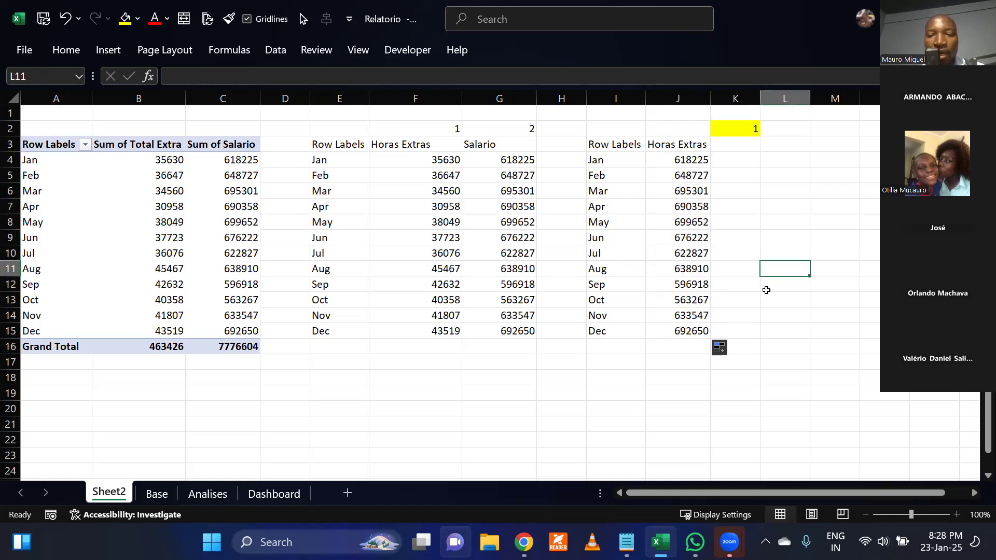
pyautogui.doubleClick(690, 285)
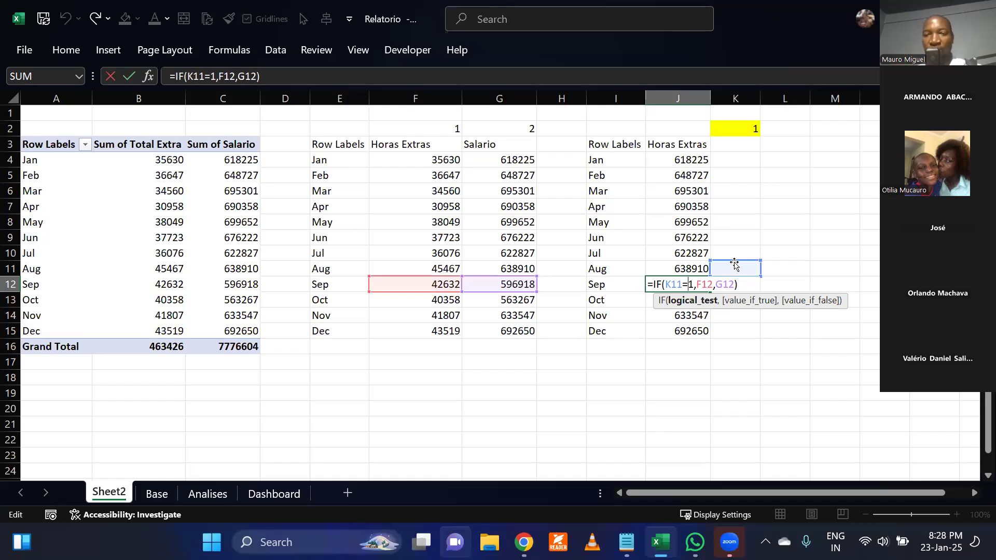
pyautogui.press('Escape')
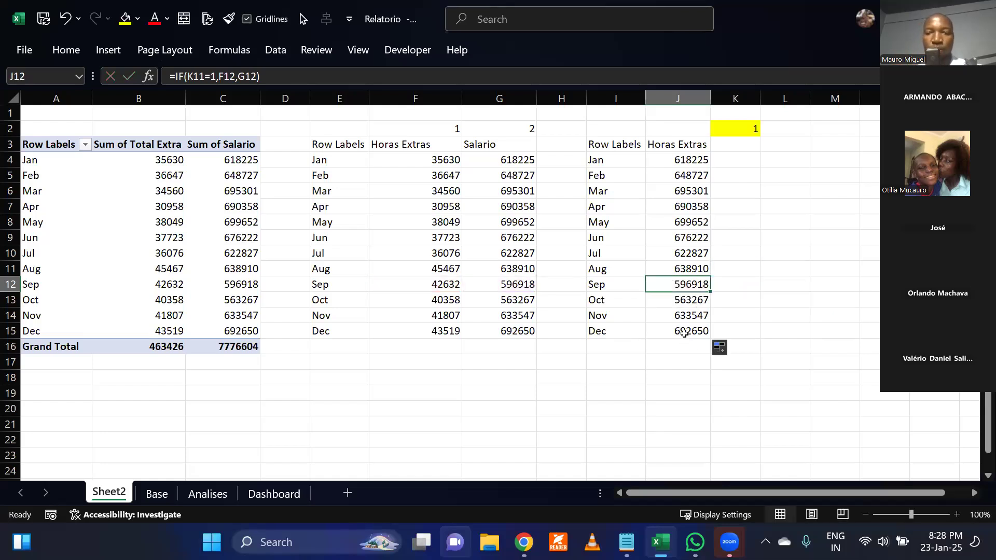
pyautogui.click(685, 332)
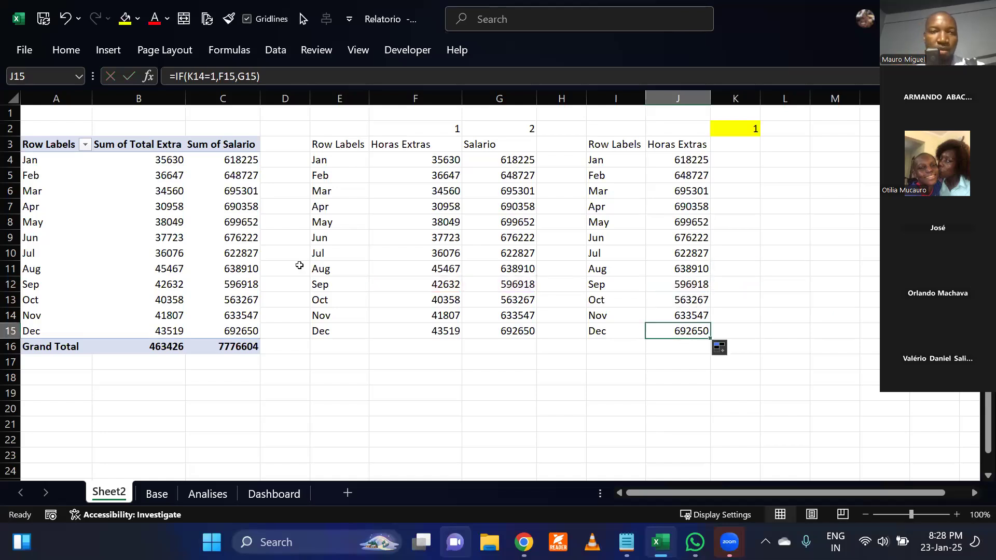
pyautogui.click(223, 52)
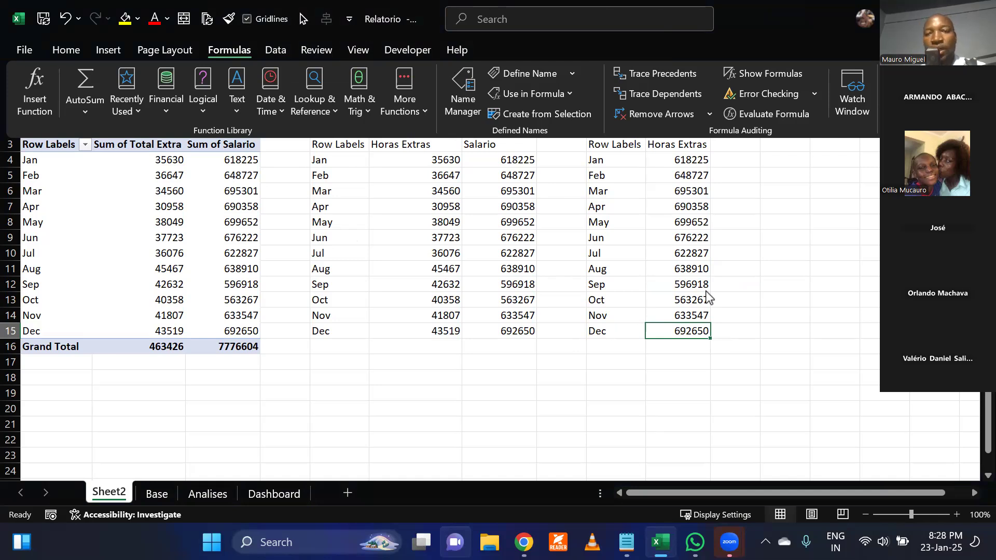
# Trace J15's precedents, noting it tests empty K14 instead of selector value 1 in K2.
pyautogui.doubleClick(234, 50)
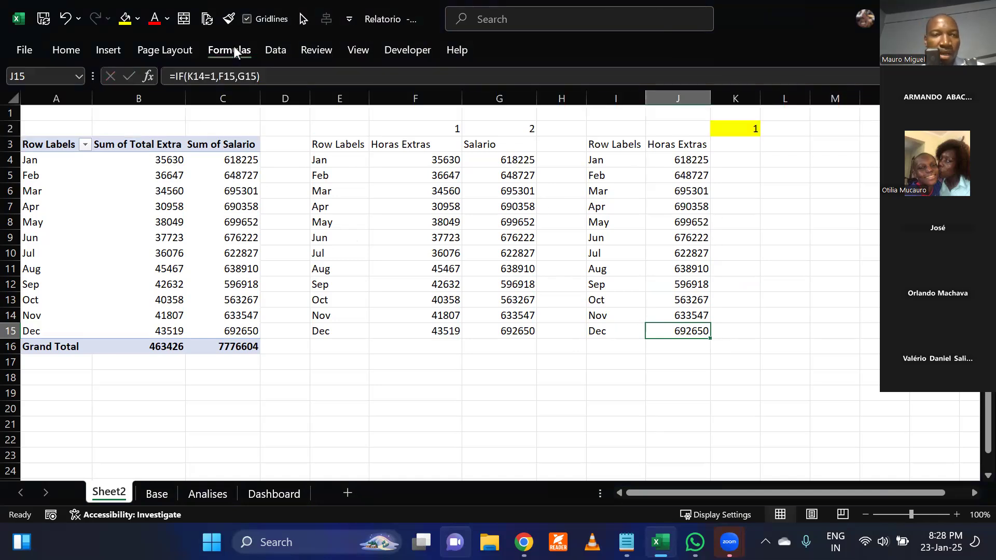
pyautogui.click(234, 48)
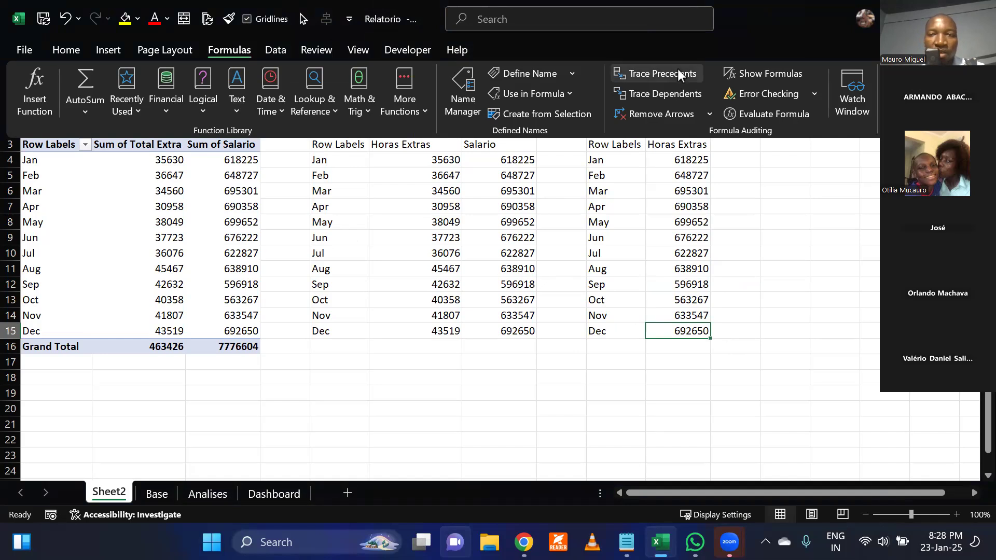
pyautogui.click(679, 70)
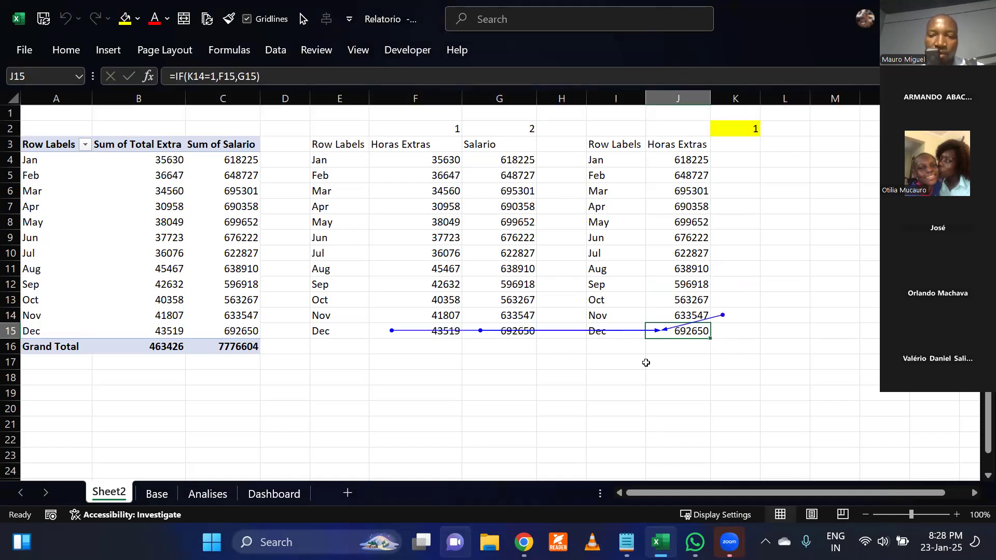
pyautogui.click(733, 313)
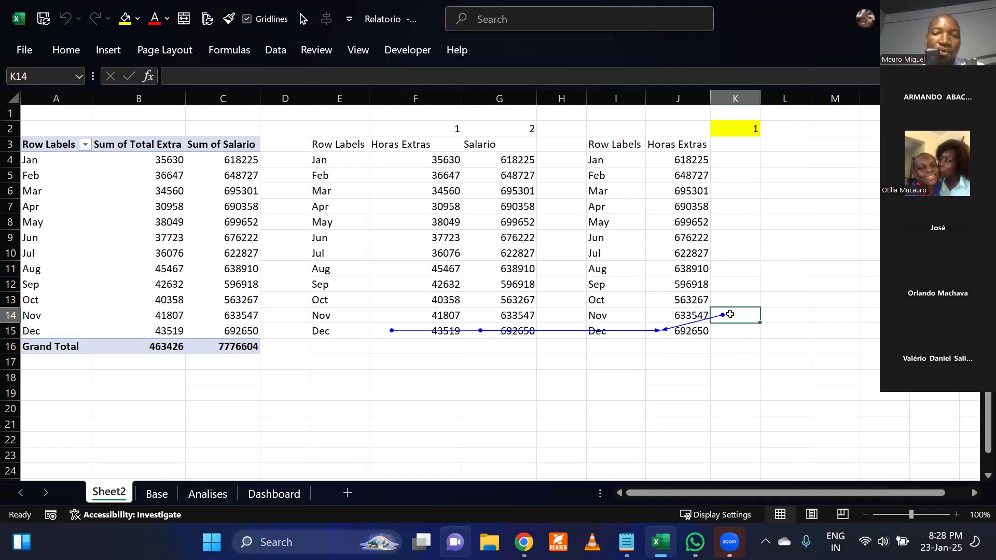
pyautogui.click(747, 129)
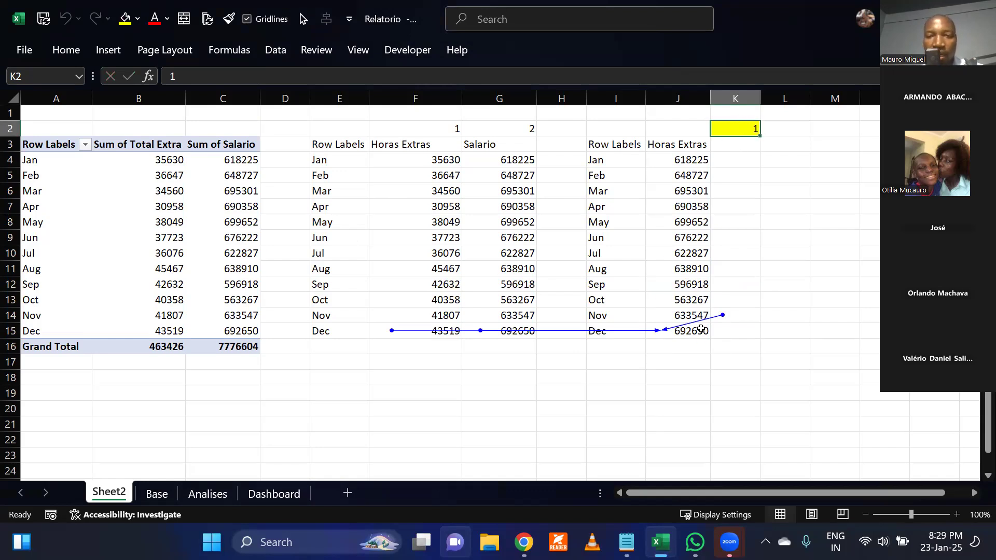
pyautogui.click(240, 51)
# Clear the tracing arrows and repoint J15's IF condition from K14 to K2.
pyautogui.click(646, 111)
pyautogui.click(695, 331)
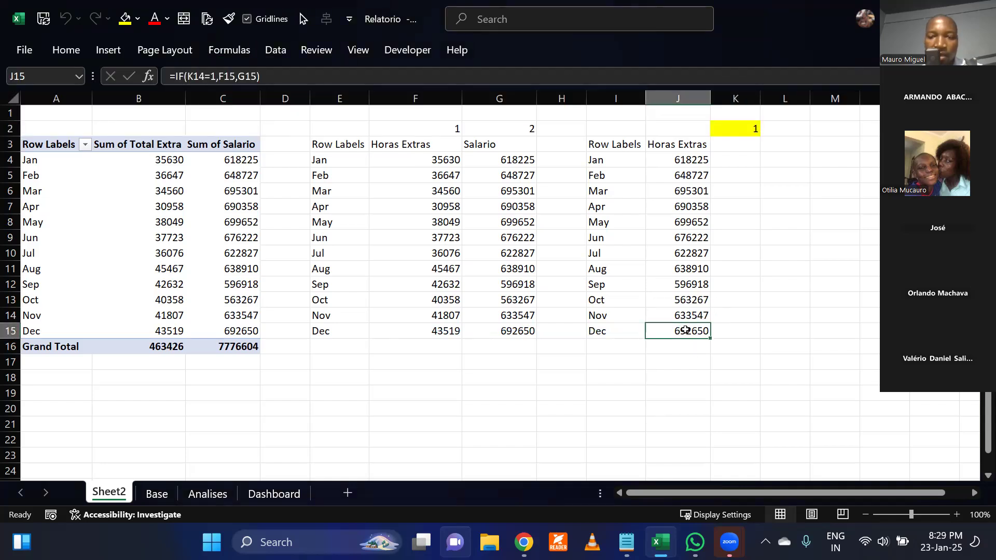
pyautogui.doubleClick(688, 331)
pyautogui.moveTo(731, 312); pyautogui.dragTo(729, 132)
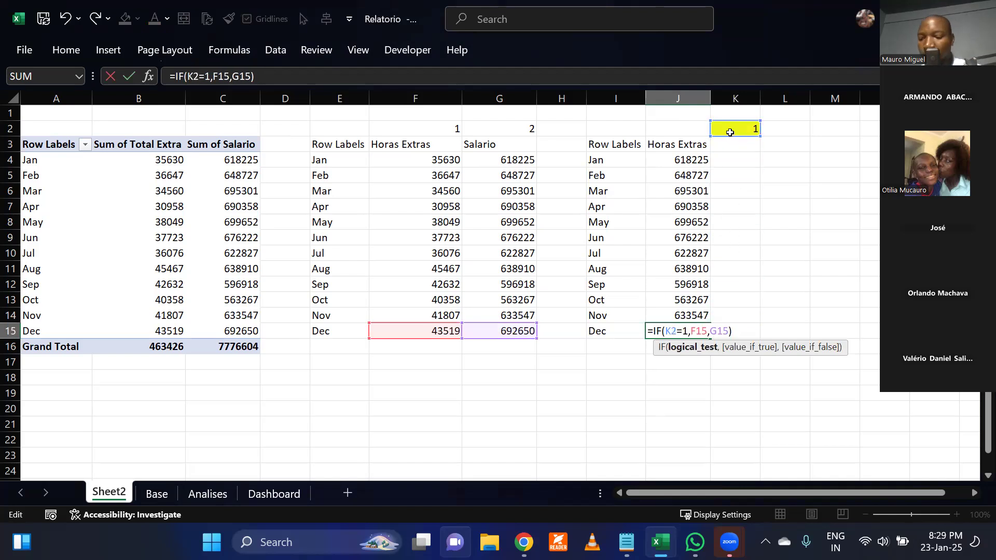
pyautogui.press('Return')
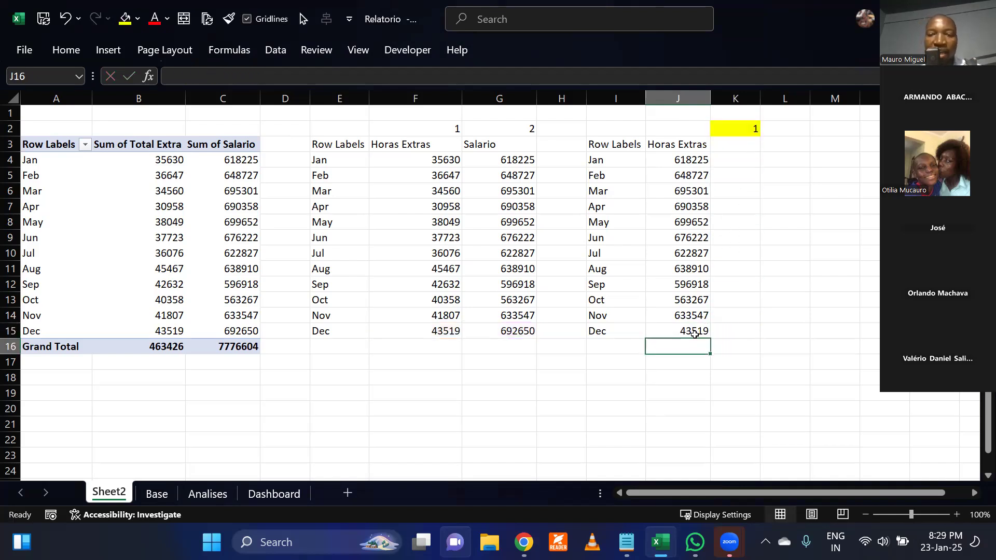
# Compare corrected J15 with F15, the uncorrected J12 and earlier column J formulas, and K2.
pyautogui.click(694, 333)
pyautogui.click(436, 328)
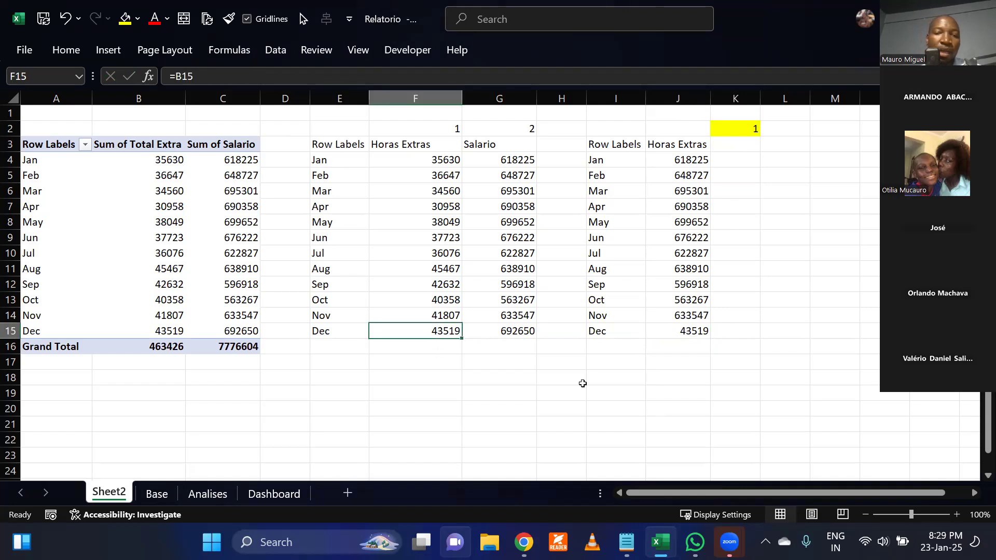
pyautogui.click(693, 332)
pyautogui.click(693, 285)
pyautogui.click(679, 239)
pyautogui.click(684, 206)
pyautogui.click(685, 177)
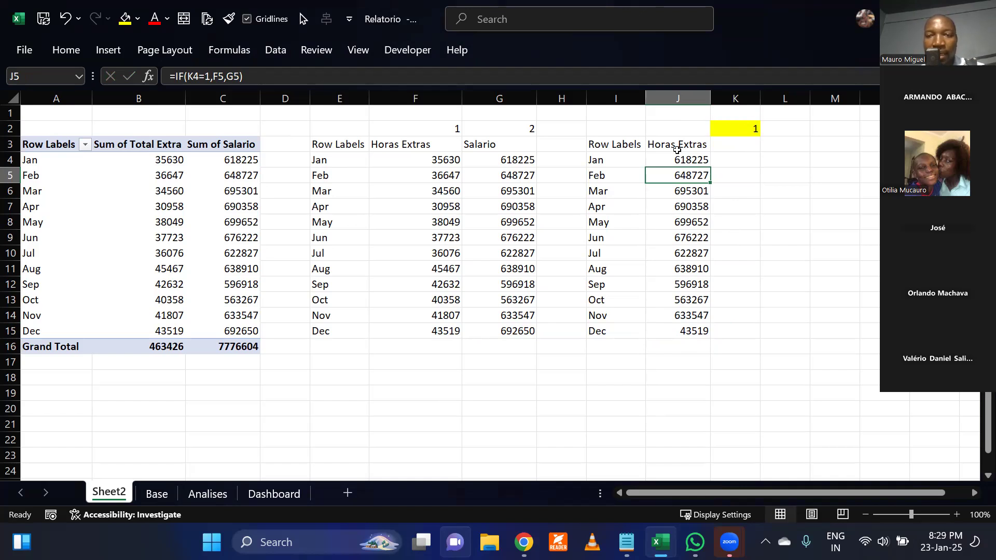
pyautogui.click(736, 130)
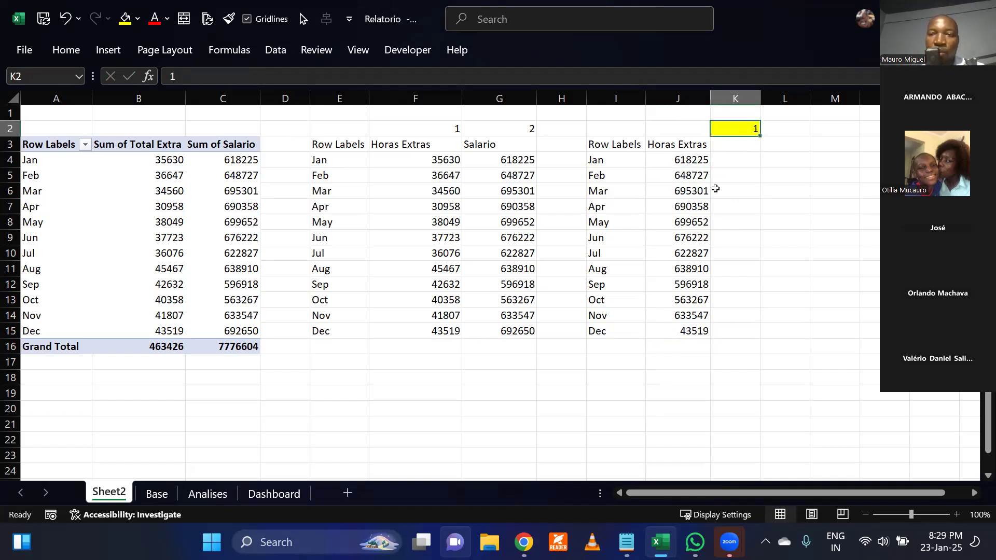
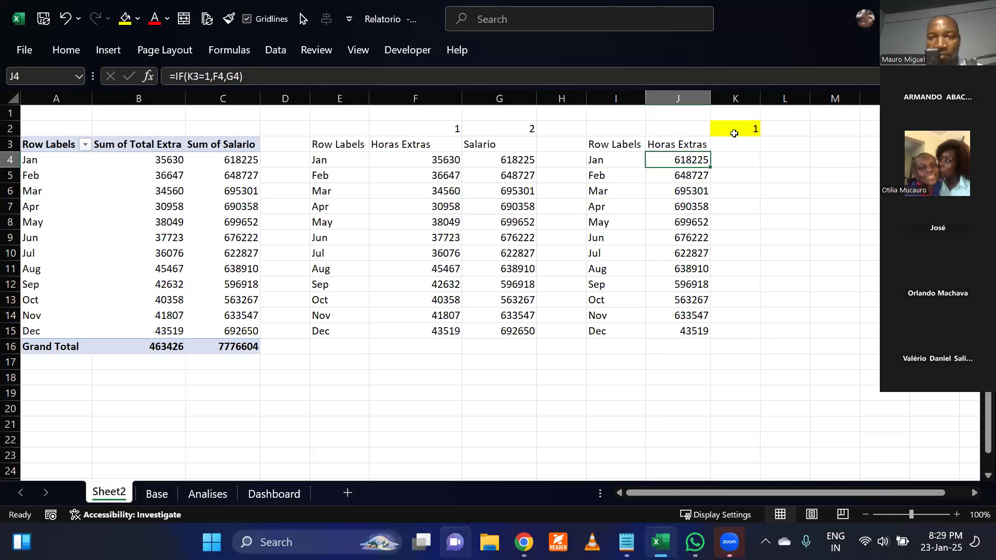
# Check the IF formula in J6, then bring up a blank whiteboard to explain it.
pyautogui.click(687, 190)
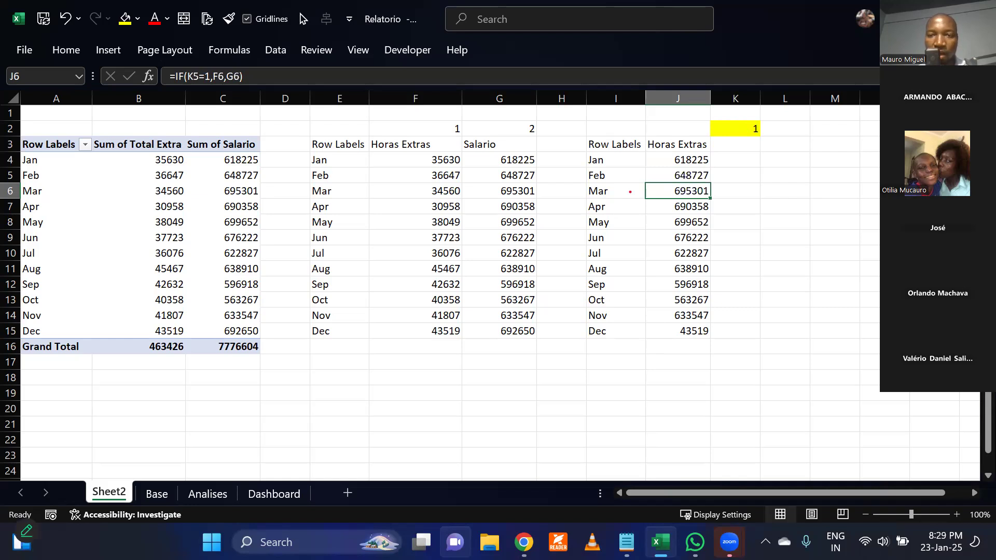
pyautogui.press('w')
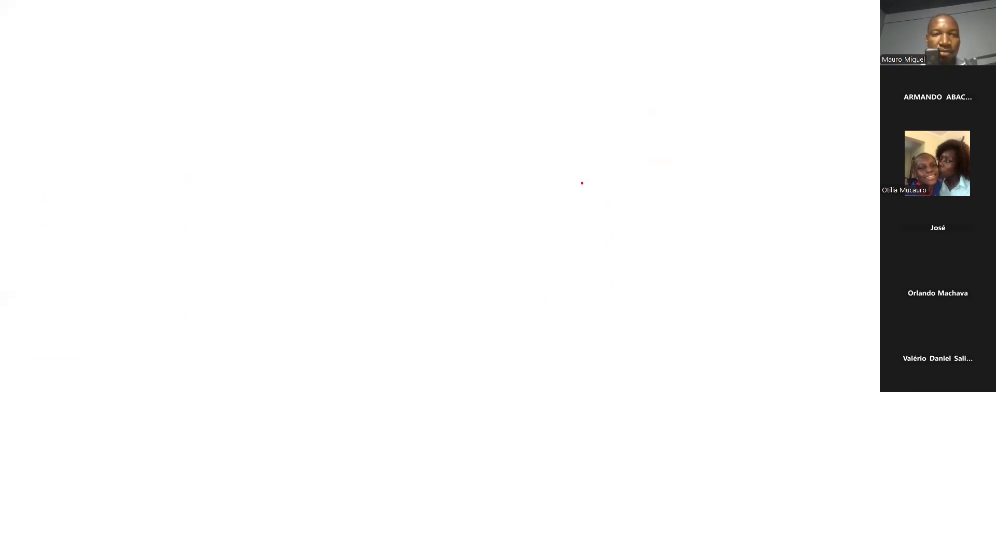
# Write C2 on the whiteboard, with its locked form $C$2 below it.
pyautogui.moveTo(347, 72); pyautogui.dragTo(342, 124)
pyautogui.moveTo(389, 78)
pyautogui.mouseDown()
pyautogui.moveTo(422, 136)
pyautogui.moveTo(459, 142)
pyautogui.mouseUp()
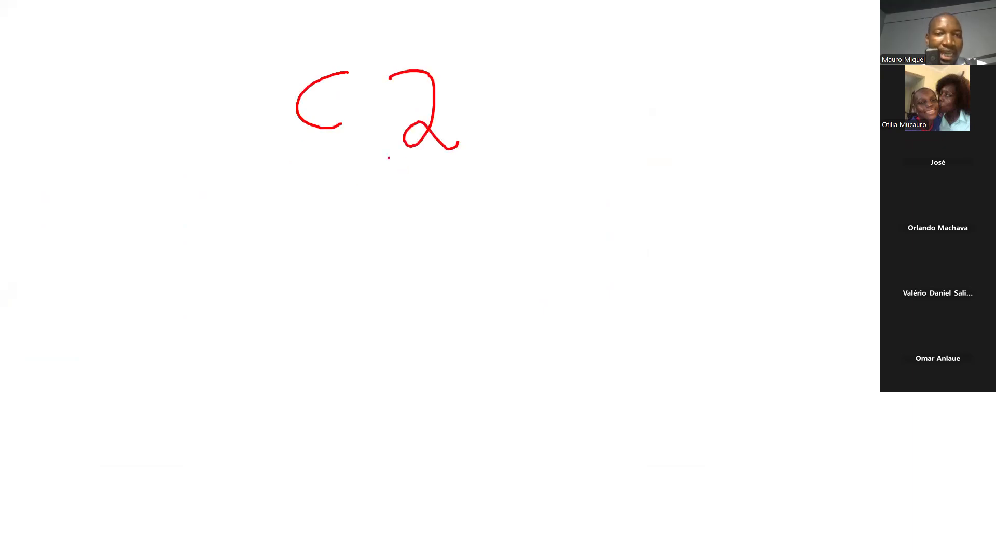
pyautogui.moveTo(352, 235)
pyautogui.mouseDown()
pyautogui.moveTo(334, 244)
pyautogui.moveTo(363, 303)
pyautogui.mouseUp()
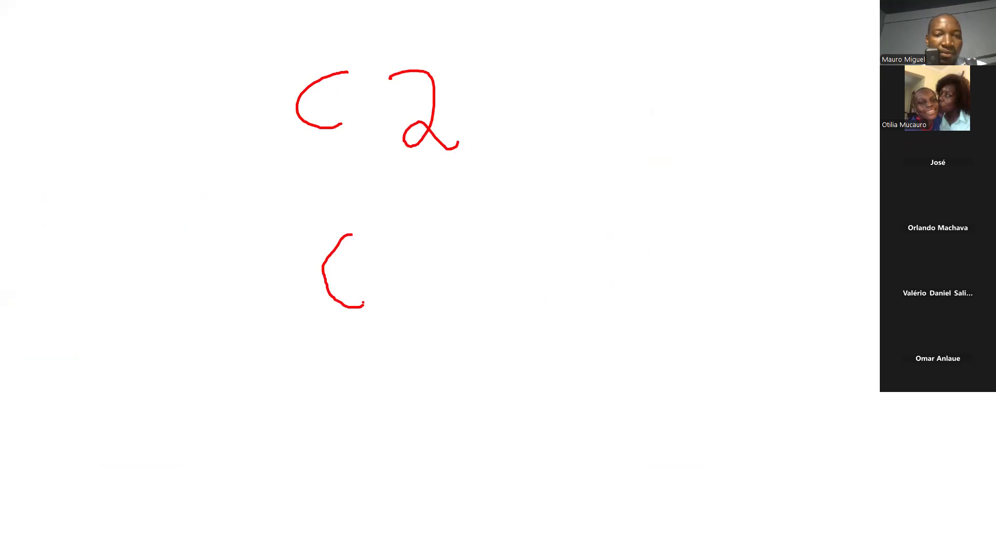
pyautogui.moveTo(449, 235); pyautogui.dragTo(497, 315)
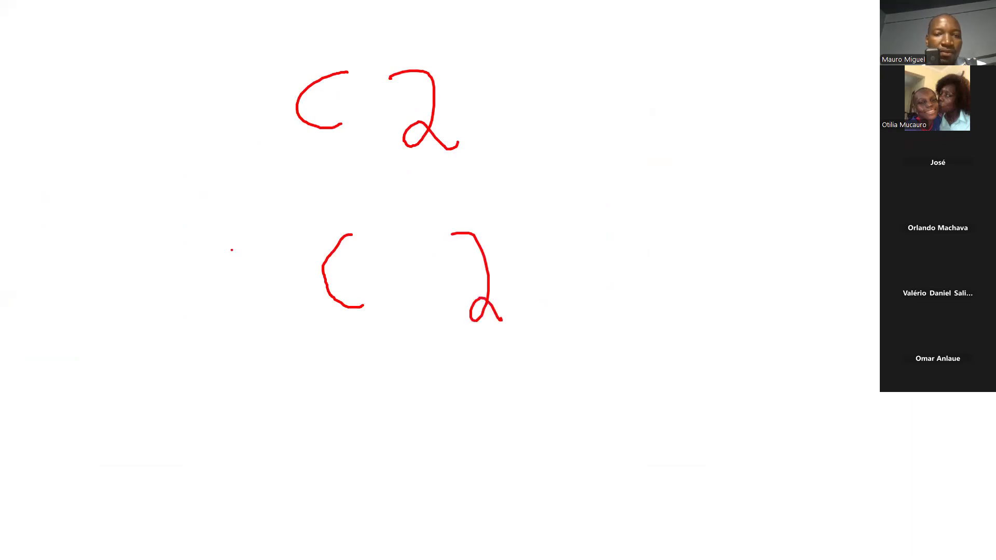
pyautogui.moveTo(294, 229)
pyautogui.mouseDown()
pyautogui.moveTo(267, 334)
pyautogui.moveTo(262, 318)
pyautogui.mouseUp()
pyautogui.moveTo(270, 217); pyautogui.dragTo(279, 364)
pyautogui.moveTo(417, 228)
pyautogui.mouseDown()
pyautogui.moveTo(412, 293)
pyautogui.moveTo(394, 315)
pyautogui.mouseUp()
pyautogui.moveTo(403, 205); pyautogui.dragTo(407, 368)
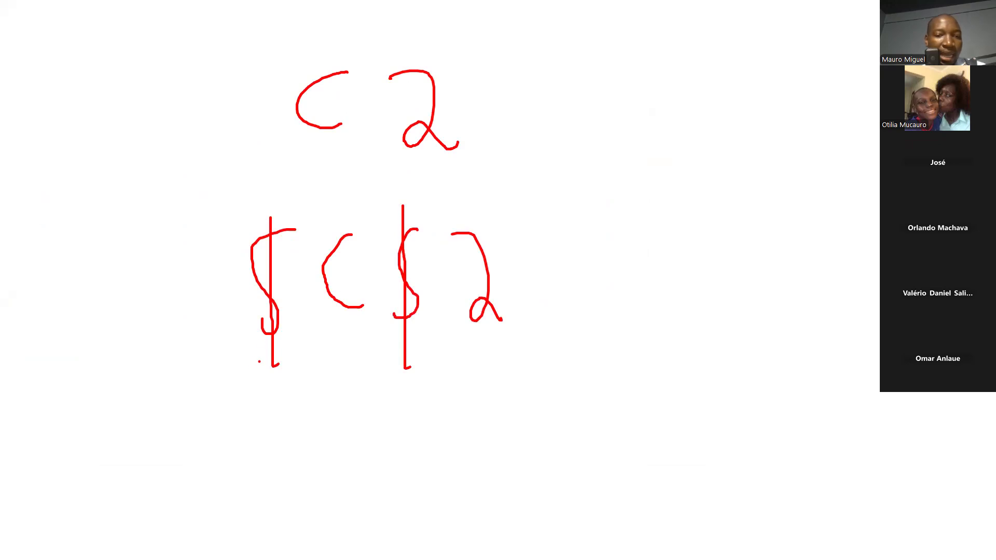
# Point arrows at the locked column and row, box the sketch, then close the whiteboard.
pyautogui.moveTo(243, 361); pyautogui.dragTo(301, 365)
pyautogui.moveTo(253, 367); pyautogui.dragTo(302, 364)
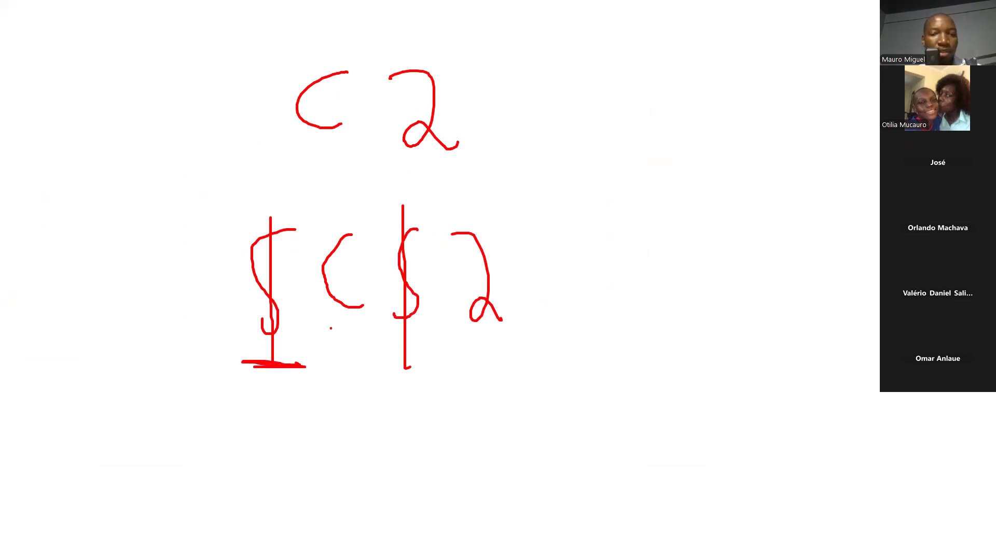
pyautogui.moveTo(337, 331); pyautogui.dragTo(353, 427)
pyautogui.moveTo(389, 350)
pyautogui.mouseDown()
pyautogui.moveTo(423, 357)
pyautogui.moveTo(397, 345)
pyautogui.mouseUp()
pyautogui.moveTo(471, 344); pyautogui.dragTo(493, 428)
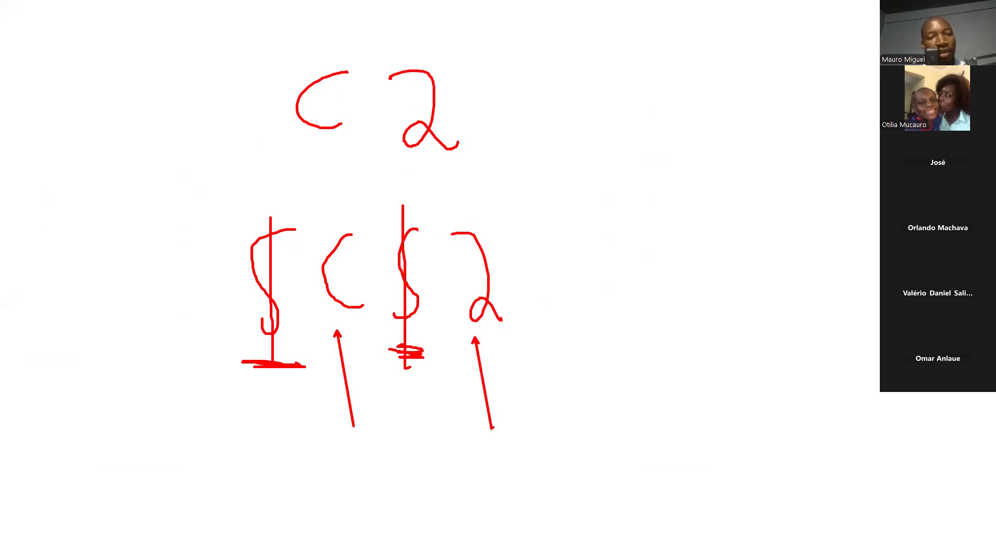
pyautogui.moveTo(176, 164); pyautogui.dragTo(563, 455)
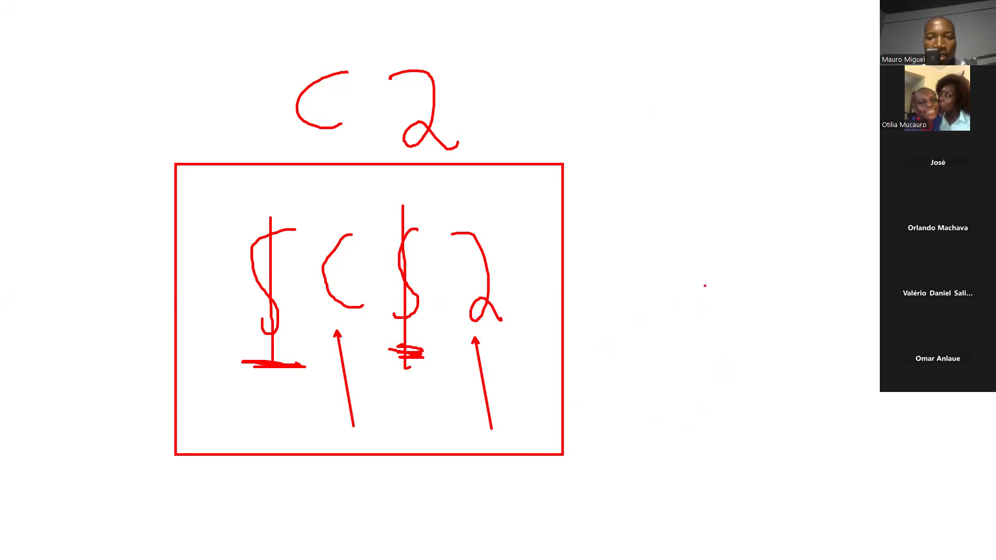
pyautogui.moveTo(651, 417)
pyautogui.mouseDown()
pyautogui.moveTo(636, 184)
pyautogui.moveTo(646, 213)
pyautogui.mouseUp()
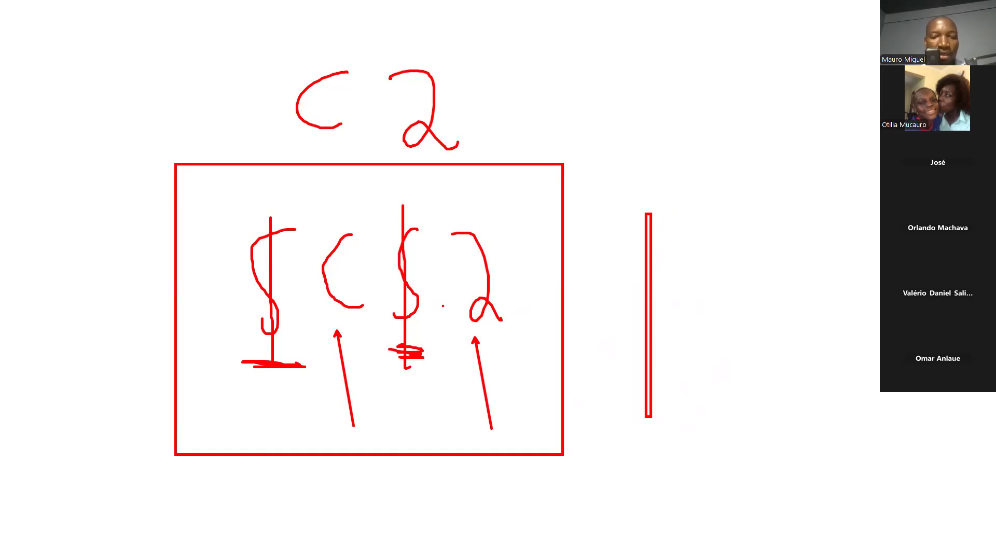
pyautogui.press('Escape')
pyautogui.click(748, 178)
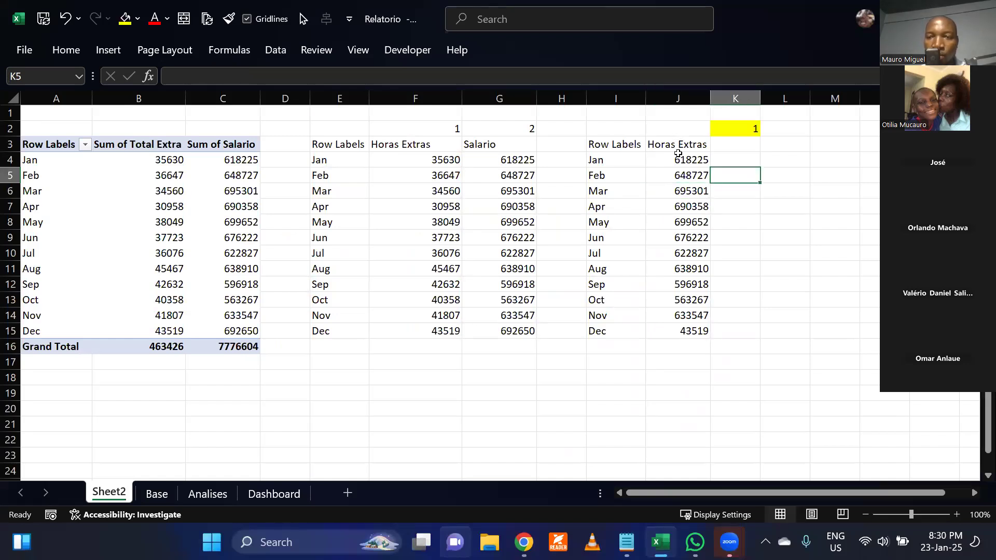
# Lock K2 in J3's formula so it reads =IF($K$2=1,F3,G3).
pyautogui.click(677, 146)
pyautogui.doubleClick(676, 146)
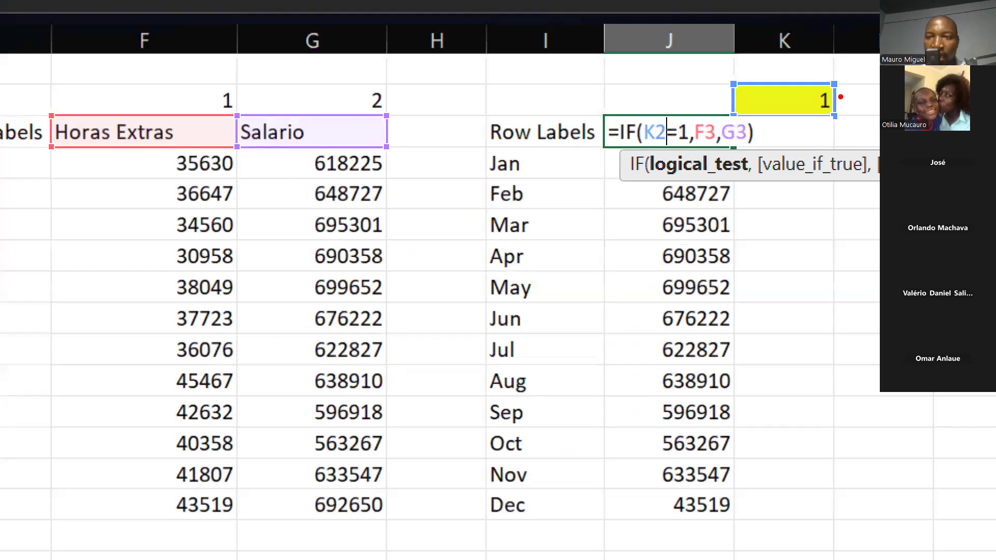
pyautogui.moveTo(841, 97)
pyautogui.mouseDown()
pyautogui.moveTo(890, 98)
pyautogui.moveTo(870, 110)
pyautogui.moveTo(879, 117)
pyautogui.mouseUp()
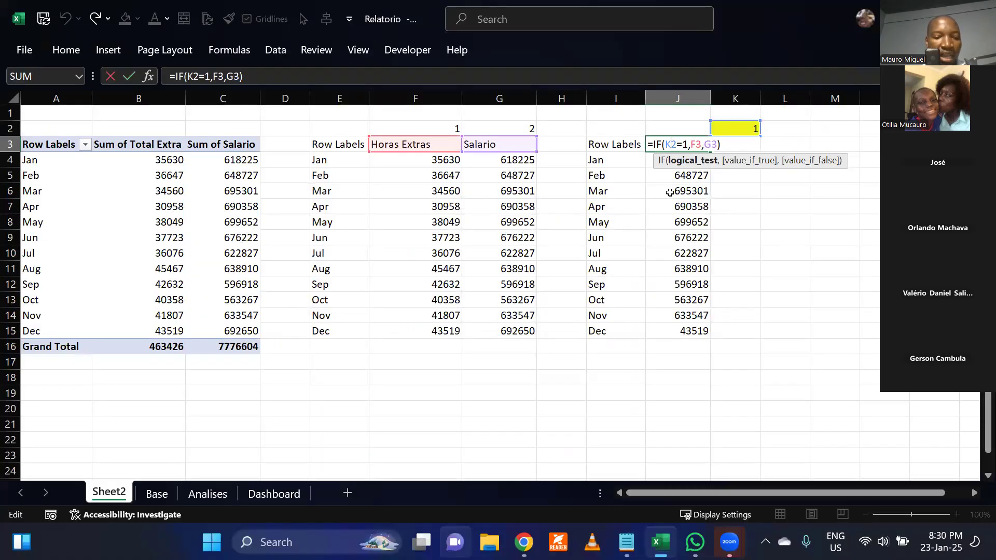
pyautogui.press('F4')
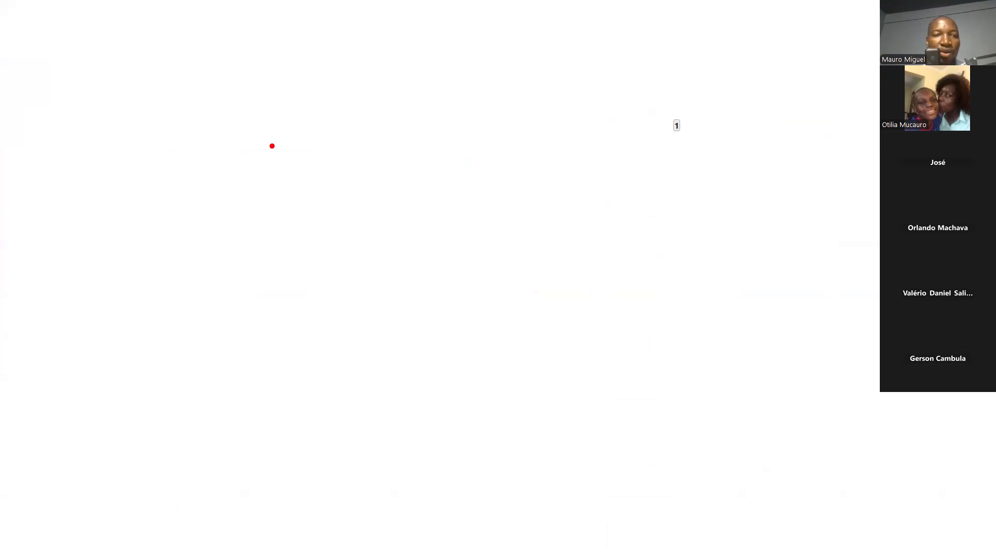
pyautogui.moveTo(194, 72)
pyautogui.mouseDown()
pyautogui.moveTo(192, 146)
pyautogui.moveTo(223, 62)
pyautogui.mouseUp()
pyautogui.moveTo(187, 115); pyautogui.dragTo(263, 109)
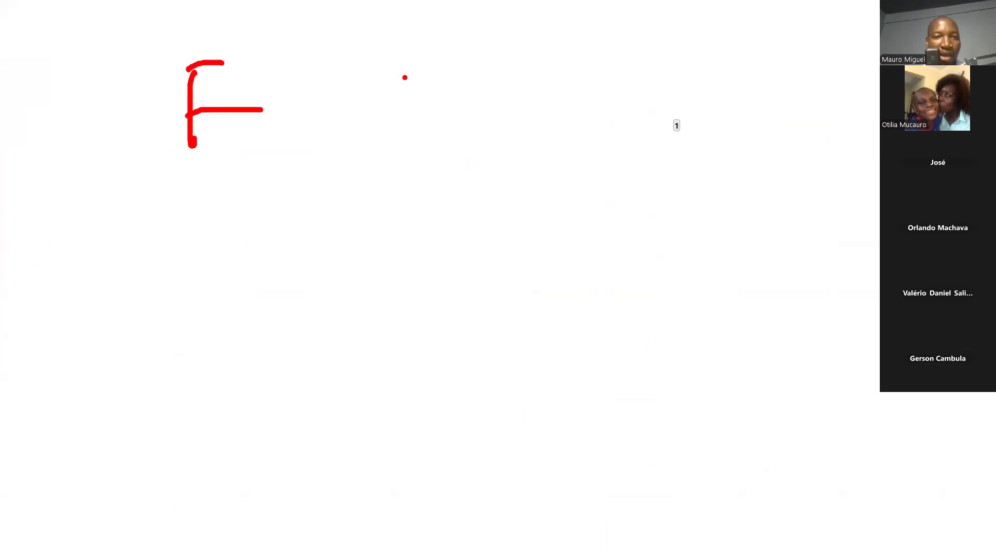
pyautogui.moveTo(532, 67)
pyautogui.mouseDown()
pyautogui.moveTo(524, 93)
pyautogui.moveTo(556, 71)
pyautogui.moveTo(557, 132)
pyautogui.mouseUp()
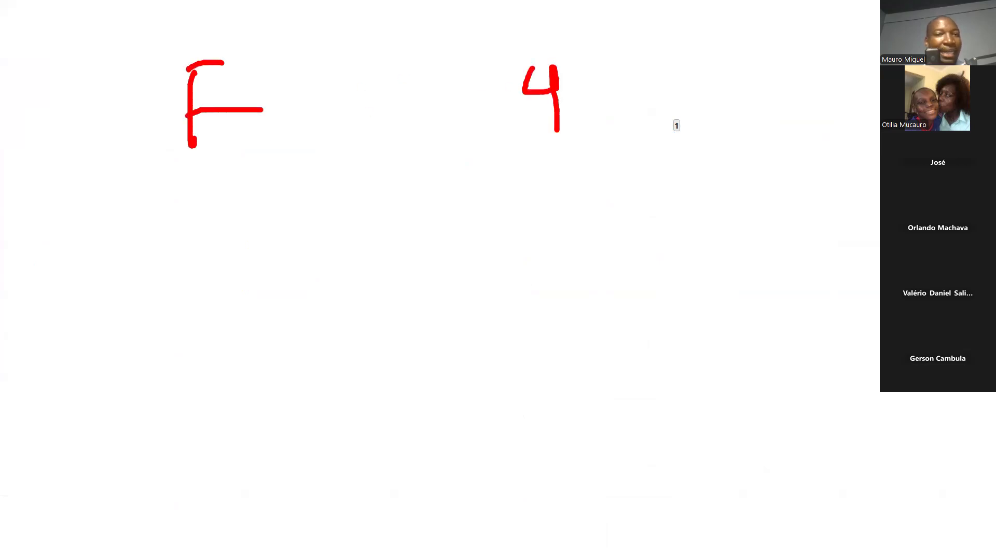
pyautogui.click(544, 130)
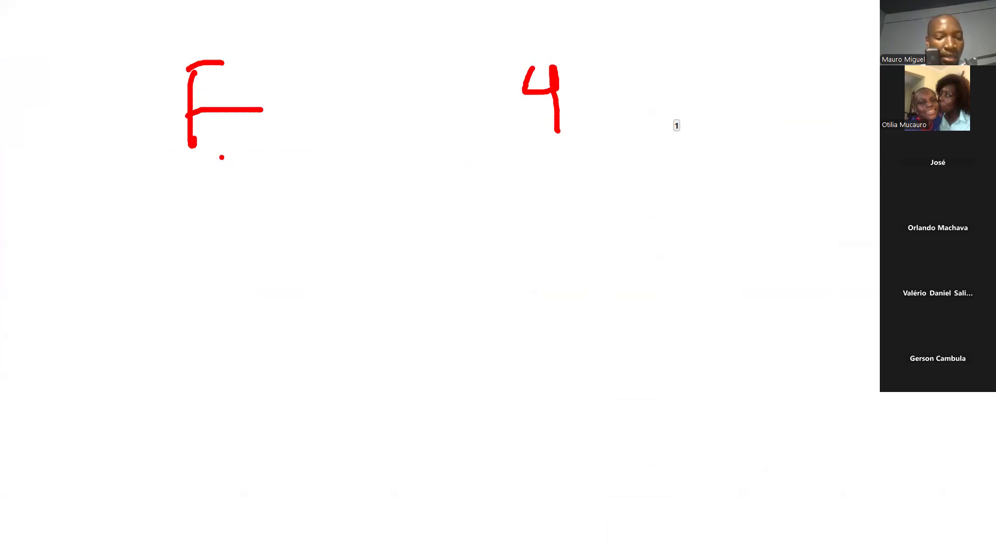
pyautogui.moveTo(345, 272)
pyautogui.mouseDown()
pyautogui.moveTo(343, 366)
pyautogui.moveTo(357, 270)
pyautogui.moveTo(390, 275)
pyautogui.mouseUp()
pyautogui.moveTo(347, 327); pyautogui.dragTo(388, 324)
pyautogui.moveTo(418, 270)
pyautogui.mouseDown()
pyautogui.moveTo(424, 328)
pyautogui.moveTo(459, 377)
pyautogui.mouseUp()
pyautogui.moveTo(518, 250); pyautogui.dragTo(482, 423)
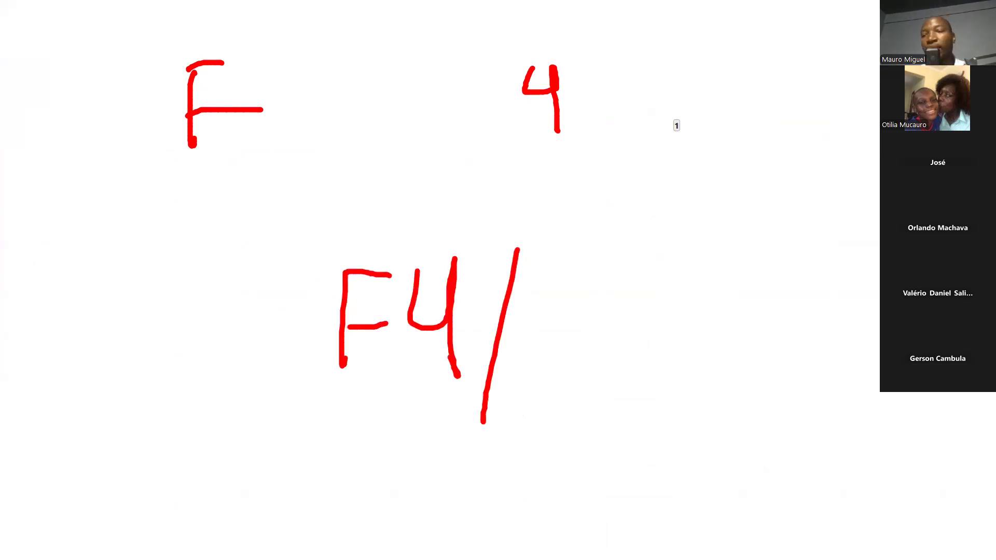
pyautogui.moveTo(542, 290)
pyautogui.mouseDown()
pyautogui.moveTo(543, 393)
pyautogui.moveTo(574, 291)
pyautogui.mouseUp()
pyautogui.moveTo(526, 340); pyautogui.dragTo(561, 346)
pyautogui.moveTo(596, 305)
pyautogui.mouseDown()
pyautogui.moveTo(595, 394)
pyautogui.moveTo(639, 293)
pyautogui.moveTo(700, 352)
pyautogui.moveTo(701, 369)
pyautogui.mouseUp()
pyautogui.moveTo(676, 336); pyautogui.dragTo(710, 334)
pyautogui.moveTo(751, 293)
pyautogui.mouseDown()
pyautogui.moveTo(750, 394)
pyautogui.moveTo(788, 301)
pyautogui.mouseUp()
pyautogui.moveTo(743, 358); pyautogui.dragTo(787, 353)
pyautogui.moveTo(806, 309)
pyautogui.mouseDown()
pyautogui.moveTo(794, 358)
pyautogui.moveTo(815, 352)
pyautogui.mouseUp()
pyautogui.moveTo(818, 305); pyautogui.dragTo(816, 386)
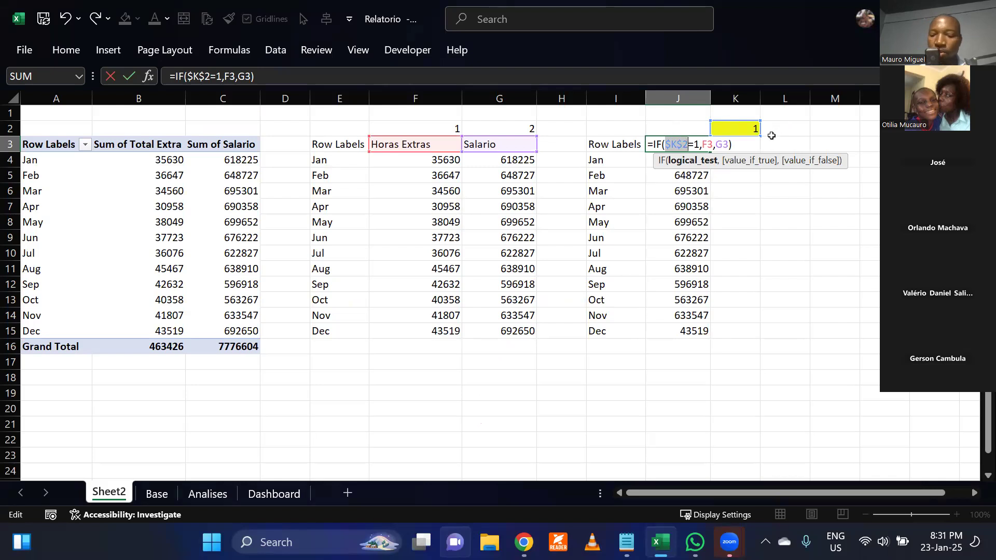
# Commit J3's formula without the stray backslash and fill it down through J15.
pyautogui.write('\\')
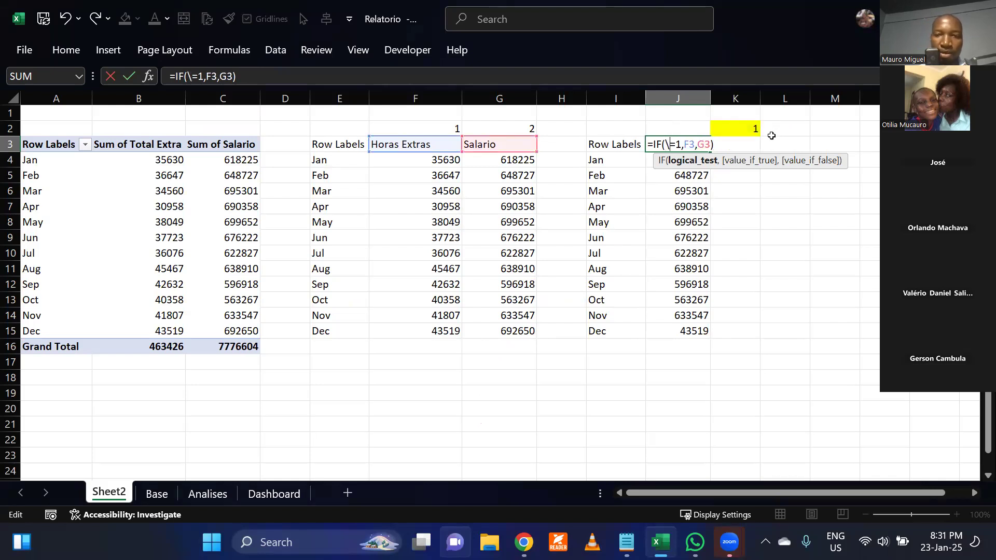
pyautogui.hotkey('ctrl', 'z')
pyautogui.press('Return')
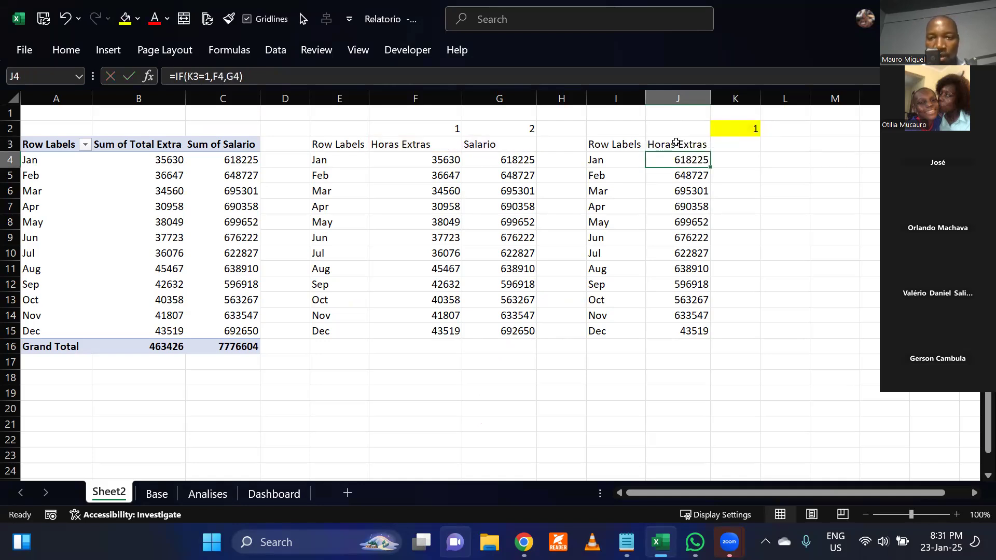
pyautogui.click(675, 143)
pyautogui.moveTo(710, 152); pyautogui.dragTo(716, 334)
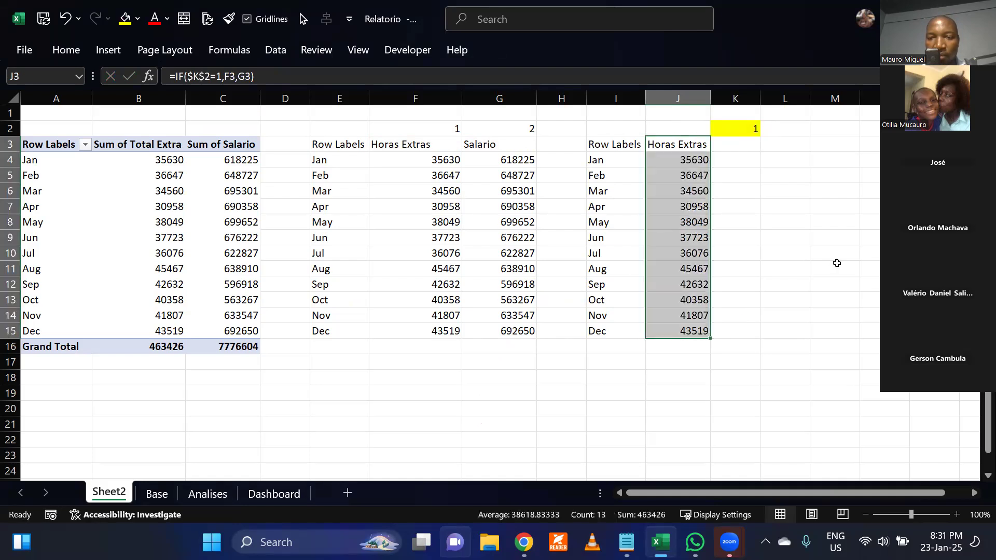
pyautogui.click(837, 263)
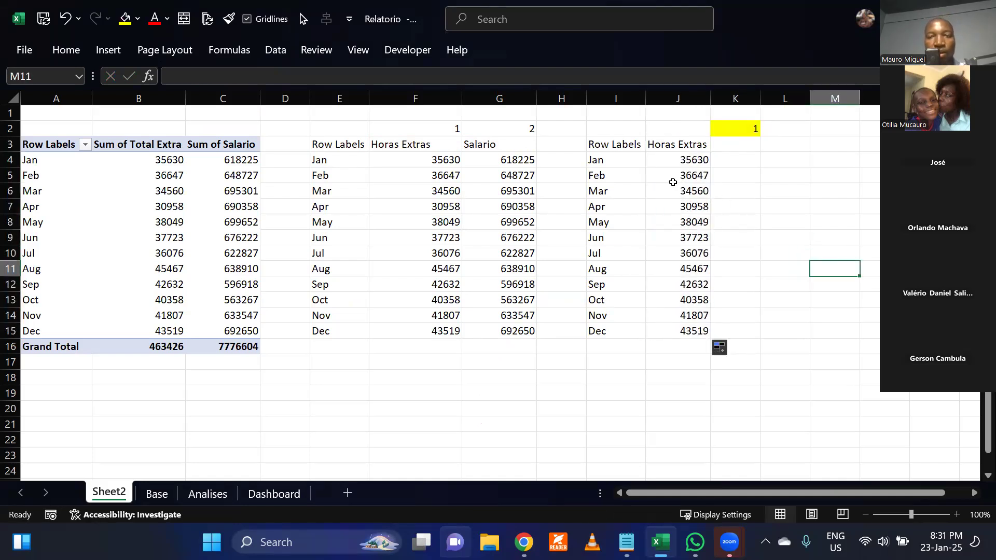
pyautogui.click(674, 179)
pyautogui.click(684, 298)
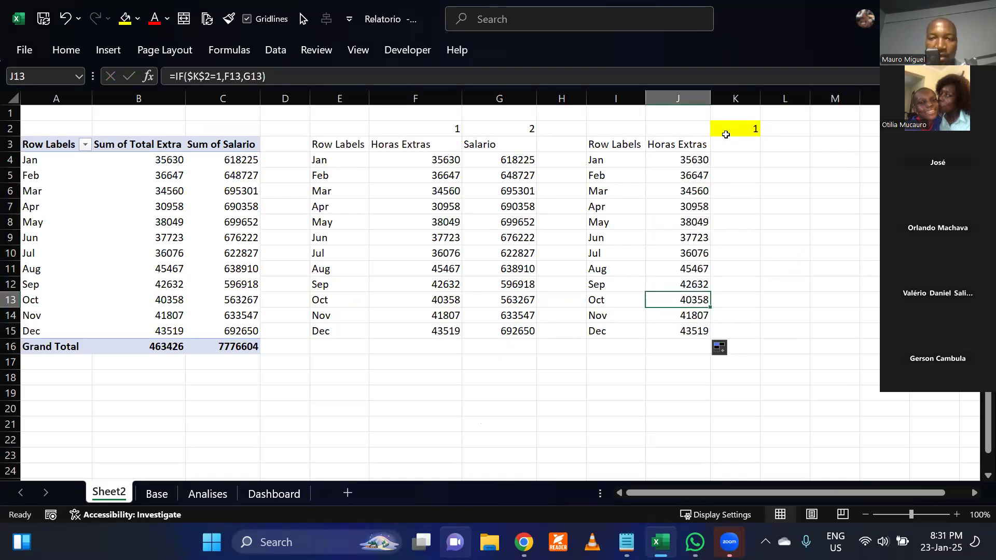
pyautogui.moveTo(693, 147); pyautogui.dragTo(687, 330)
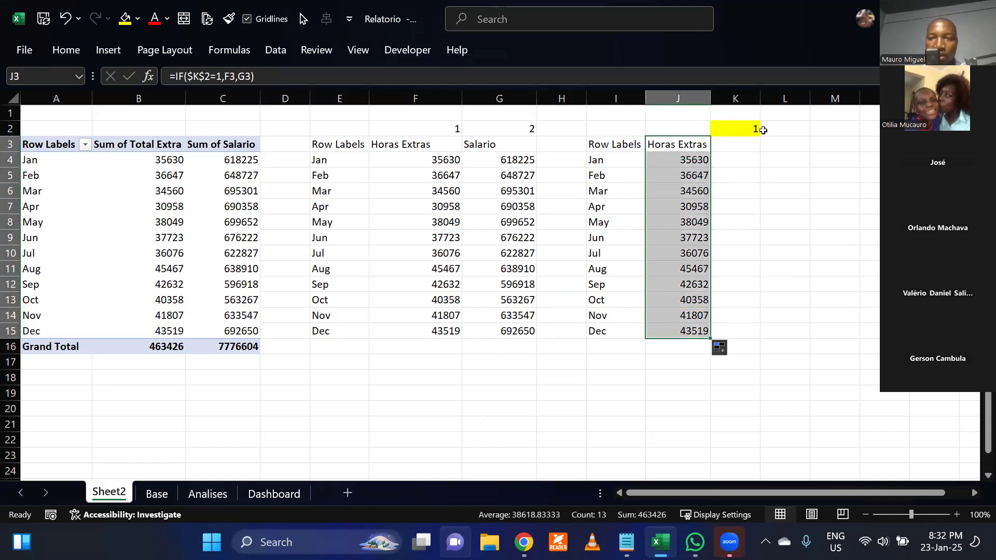
# Set the K2 switch to 2 and check the formula in J15.
pyautogui.click(737, 132)
pyautogui.write('2')
pyautogui.press('Return')
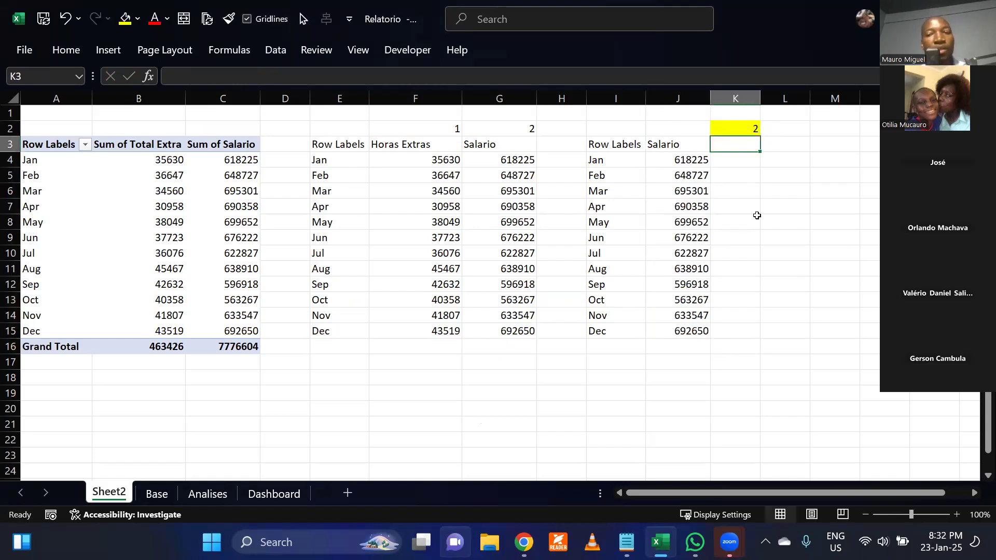
pyautogui.click(687, 331)
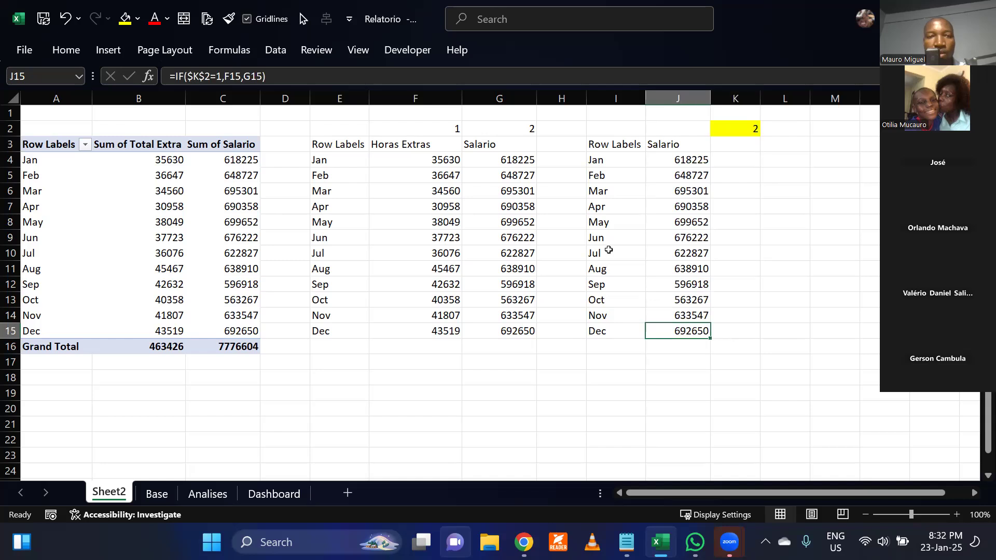
# Trace J15's precedents, confirm its =IF($K$2=1,F15,G15) formula, and check K2.
pyautogui.click(224, 52)
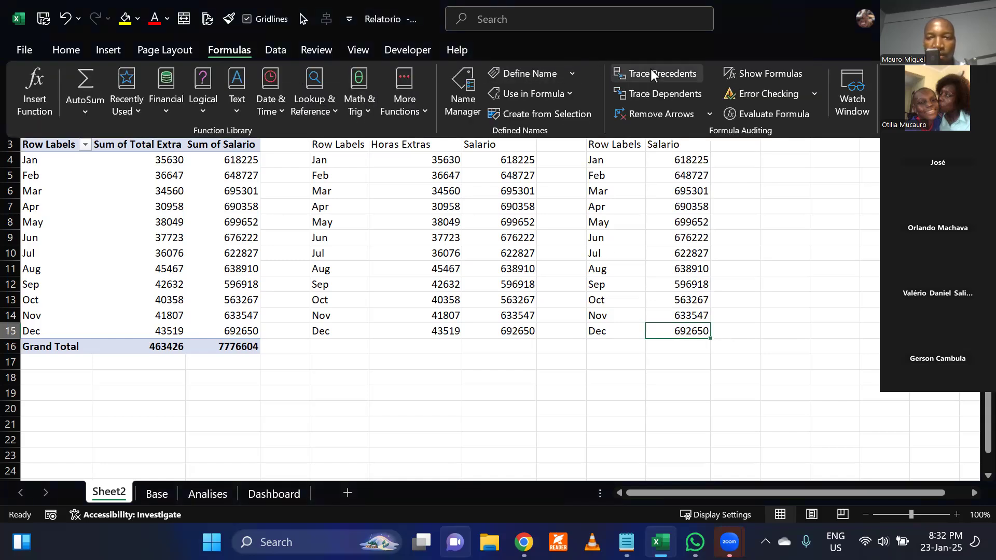
pyautogui.click(651, 73)
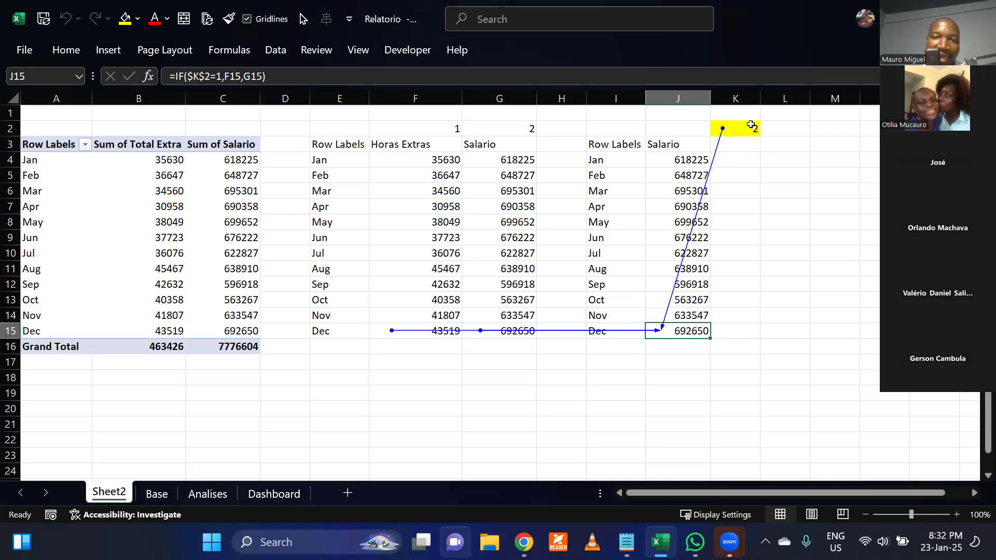
pyautogui.doubleClick(685, 330)
pyautogui.moveTo(688, 331); pyautogui.dragTo(665, 331)
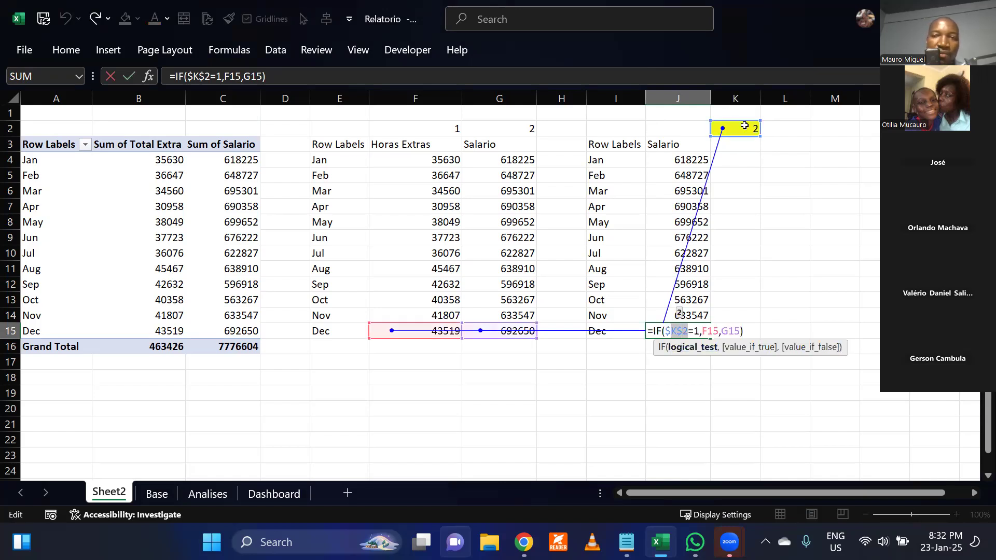
pyautogui.press('Return')
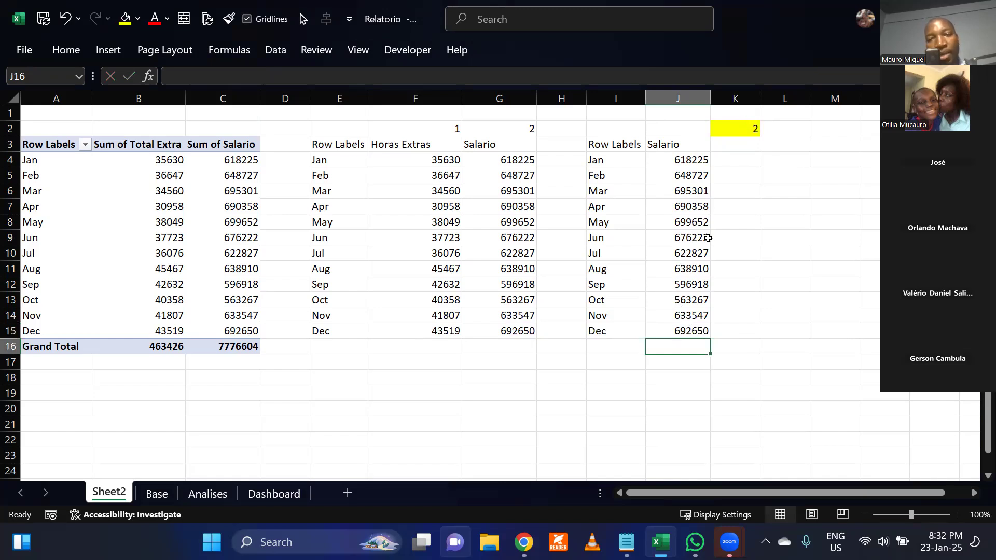
pyautogui.click(752, 128)
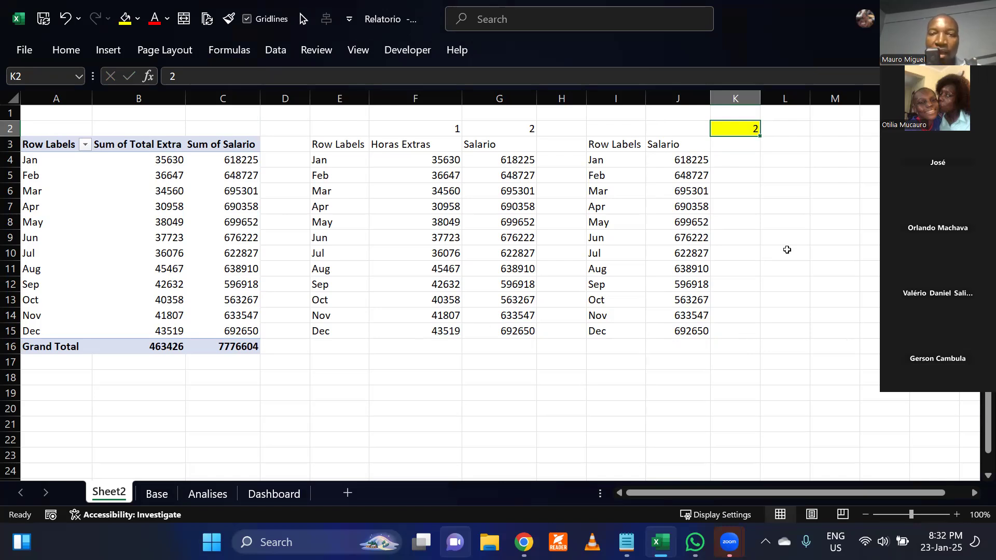
# Review the month and value range I3:J15, then go to the Dashboard sheet.
pyautogui.moveTo(606, 148); pyautogui.dragTo(667, 325)
pyautogui.click(764, 280)
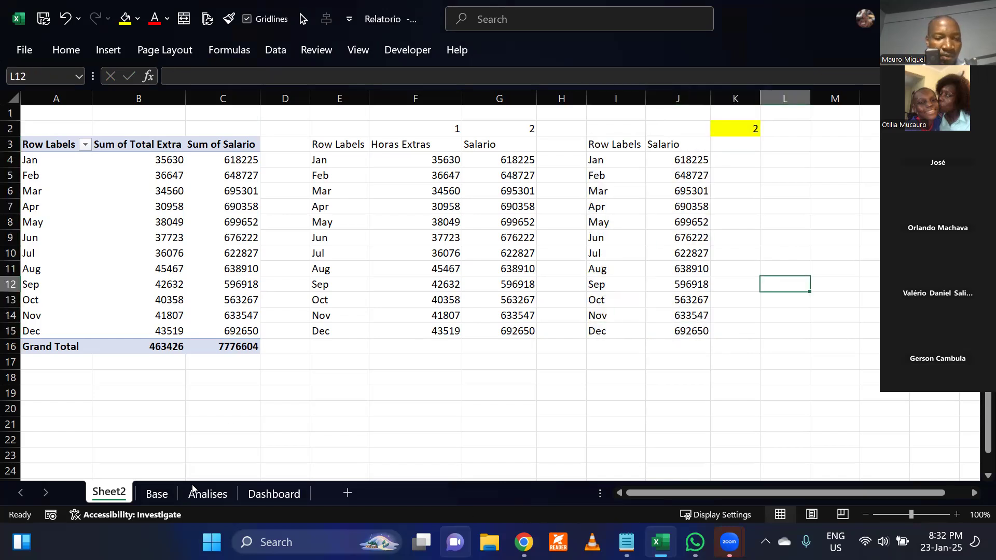
pyautogui.click(270, 495)
# Delete the overtime area chart from the dashboard's bottom panel.
pyautogui.click(397, 367)
pyautogui.click(393, 368)
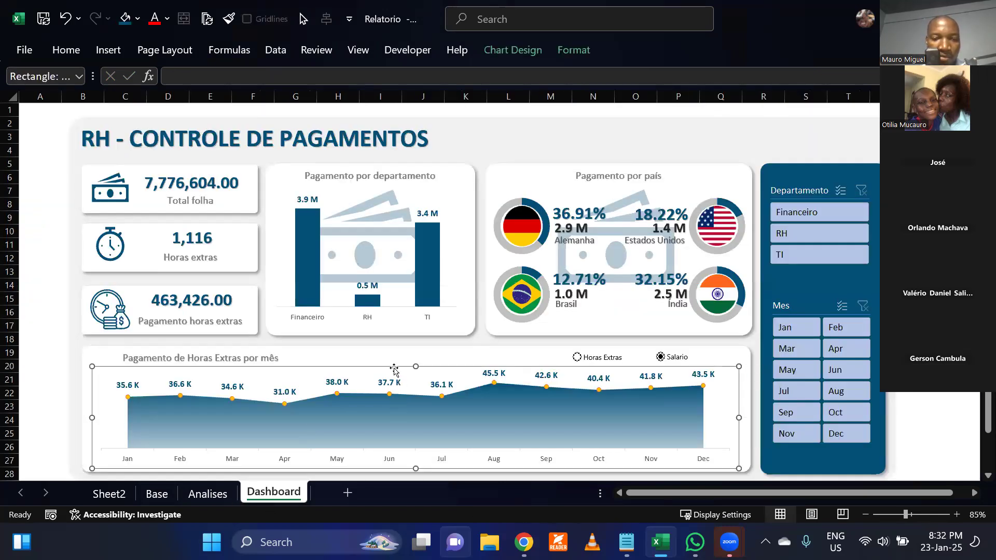
pyautogui.click(398, 403)
pyautogui.press('Delete')
pyautogui.press('Delete')
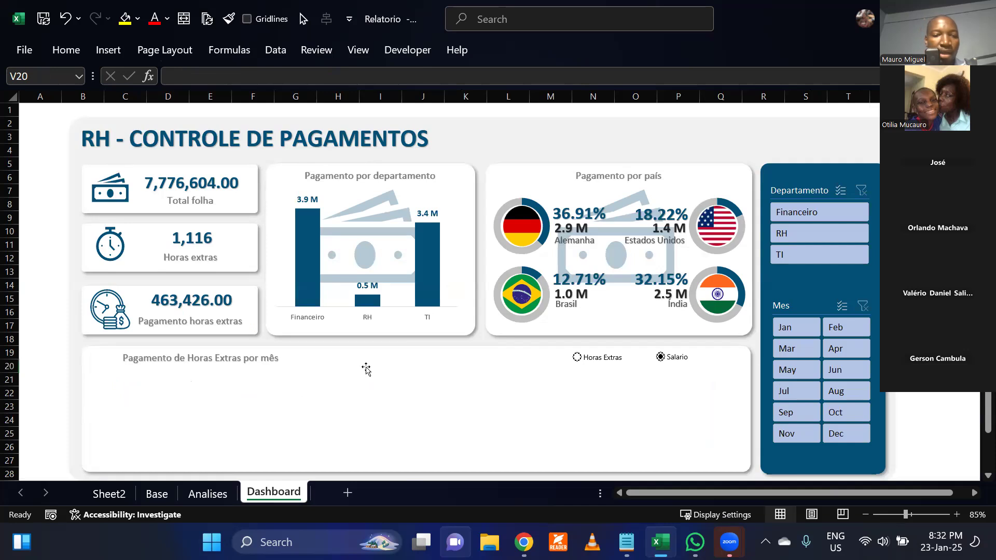
# Insert a Line with Markers chart from Sheet2's I3:J15 and cut it.
pyautogui.click(124, 495)
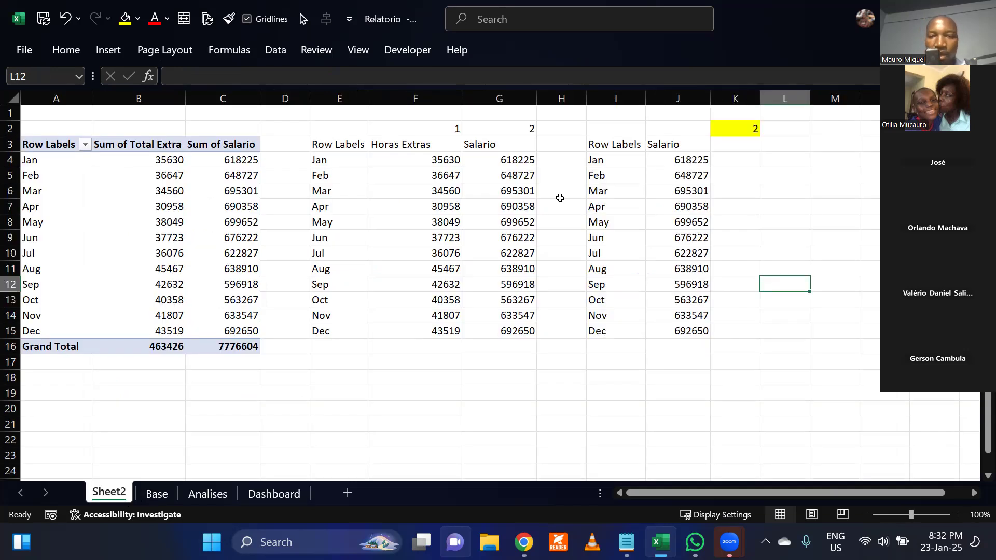
pyautogui.moveTo(598, 151); pyautogui.dragTo(666, 326)
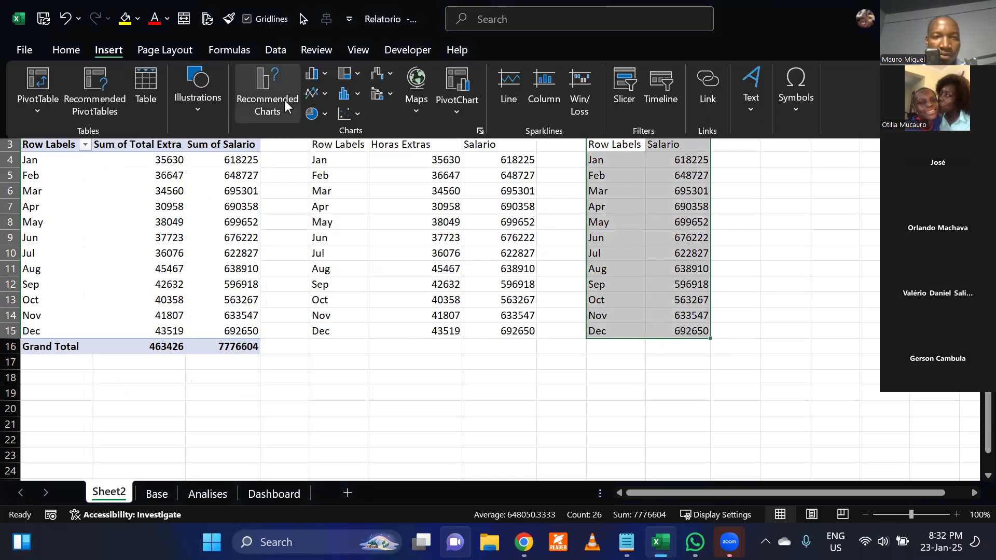
pyautogui.click(314, 93)
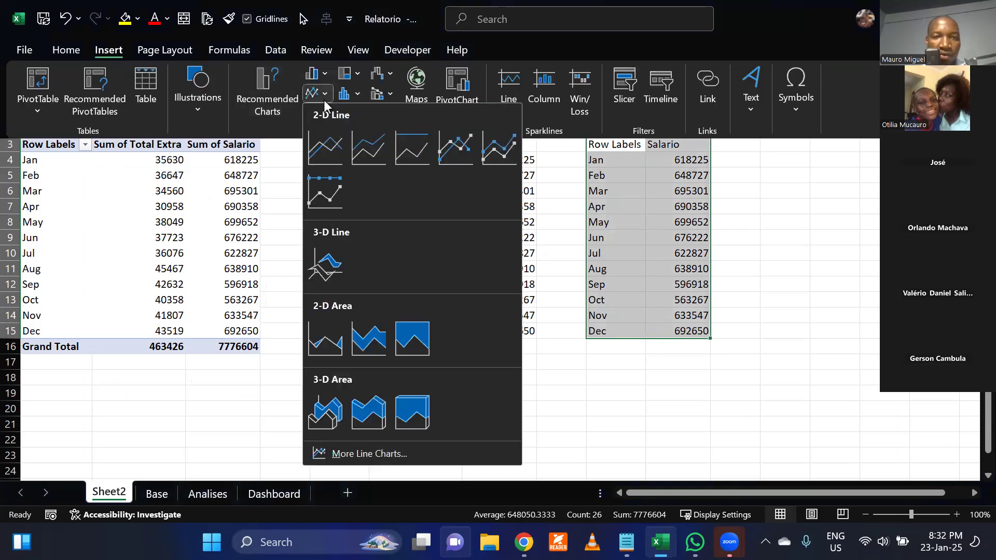
pyautogui.click(455, 147)
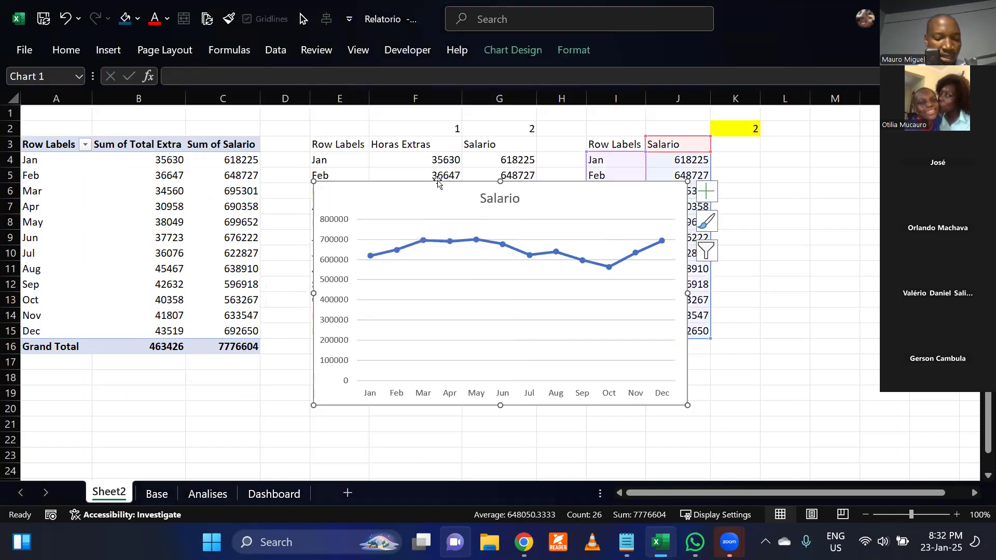
pyautogui.press('Delete')
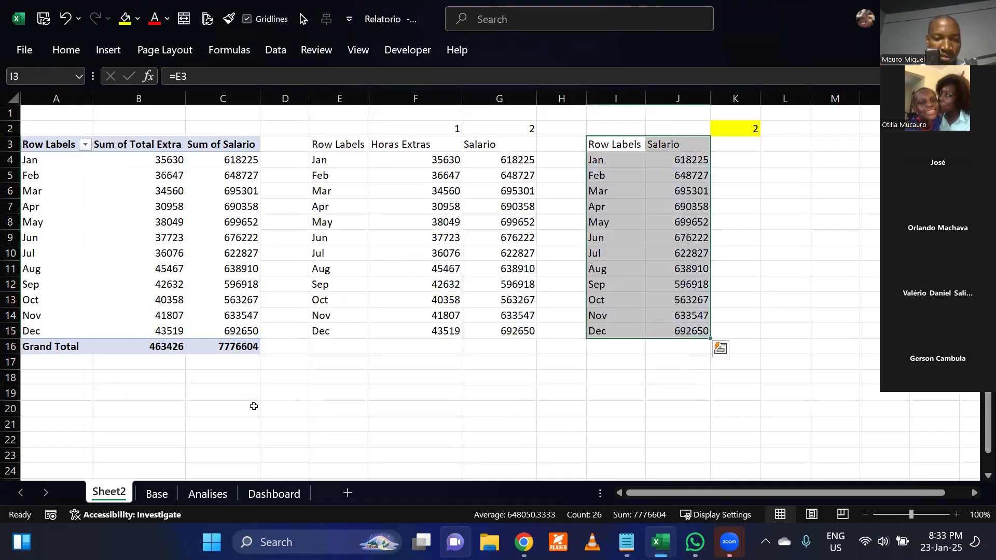
# Paste the Salario line chart into the Dashboard's bottom panel and resize it to fit.
pyautogui.click(290, 495)
pyautogui.click(176, 388)
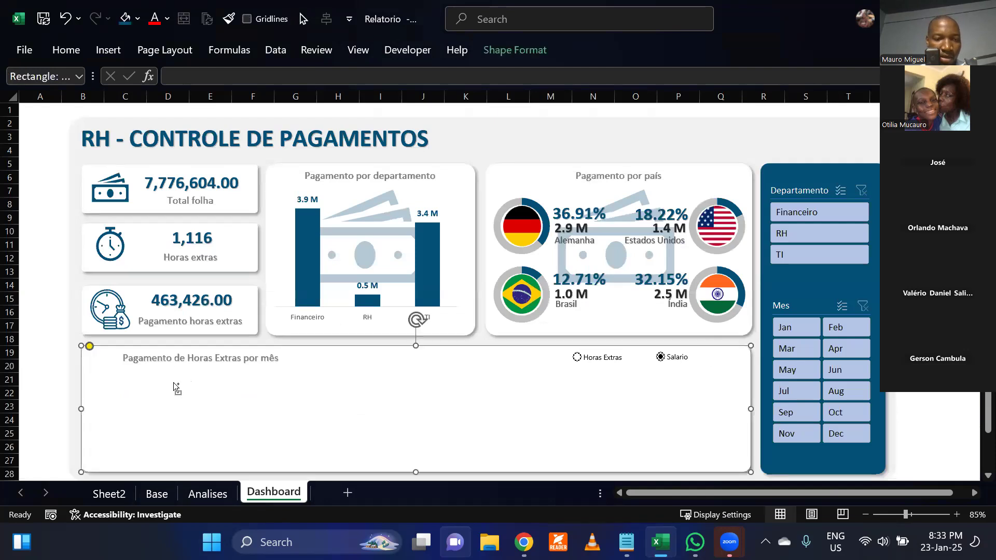
pyautogui.hotkey('ctrl', 'v')
pyautogui.moveTo(635, 390); pyautogui.dragTo(749, 363)
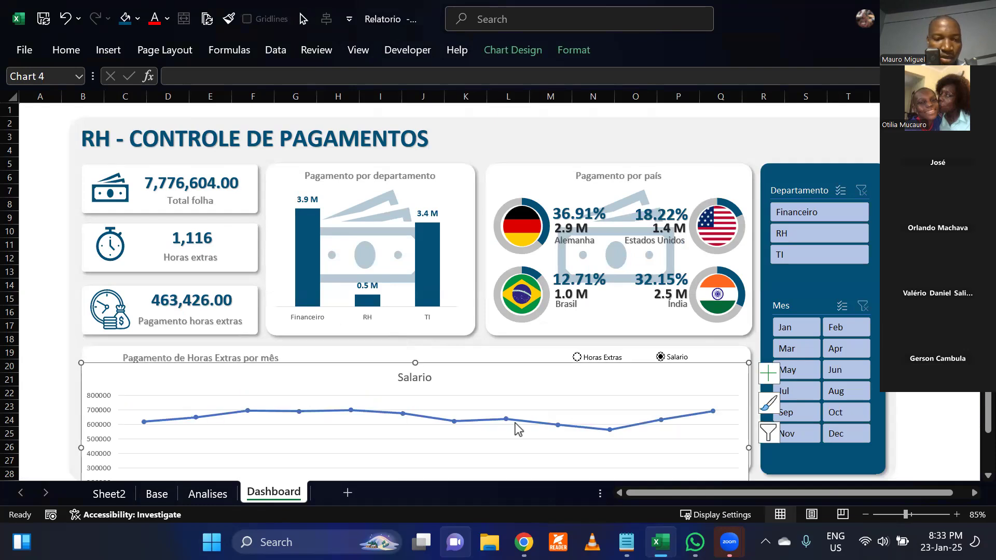
pyautogui.scroll(-2, 518, 429)
pyautogui.moveTo(114, 394); pyautogui.dragTo(92, 382)
pyautogui.click(187, 440)
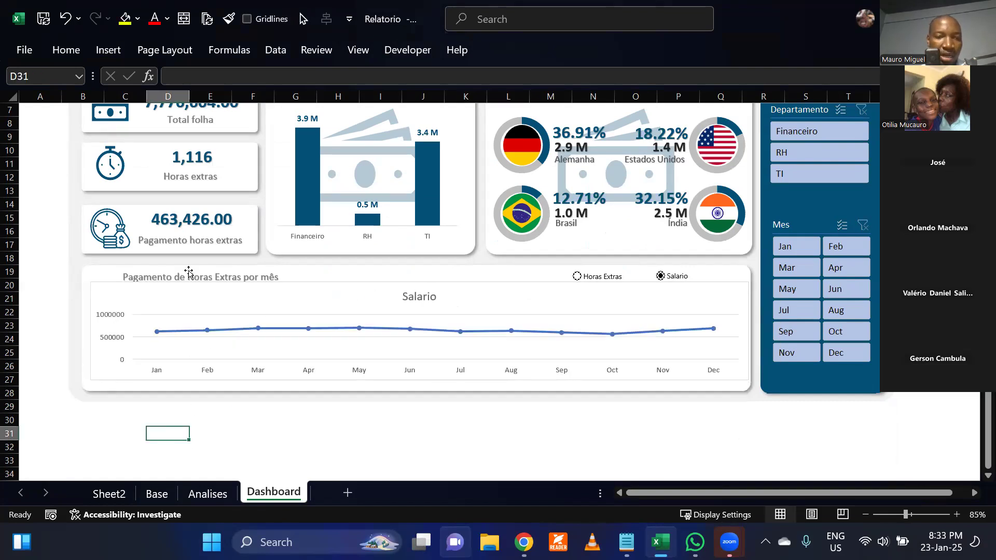
pyautogui.click(408, 297)
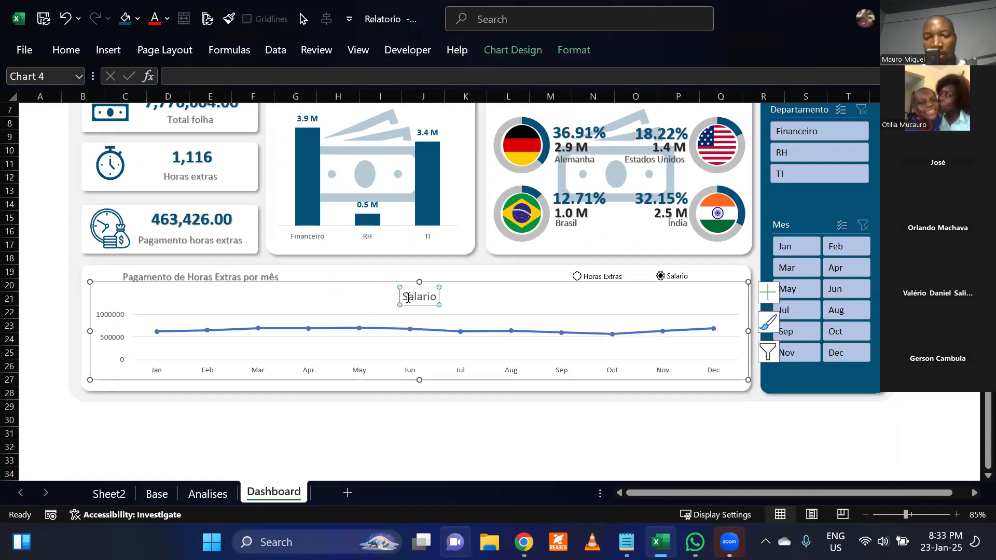
# Delete the line chart's title, vertical value axis and gridlines.
pyautogui.press('Delete')
pyautogui.click(106, 328)
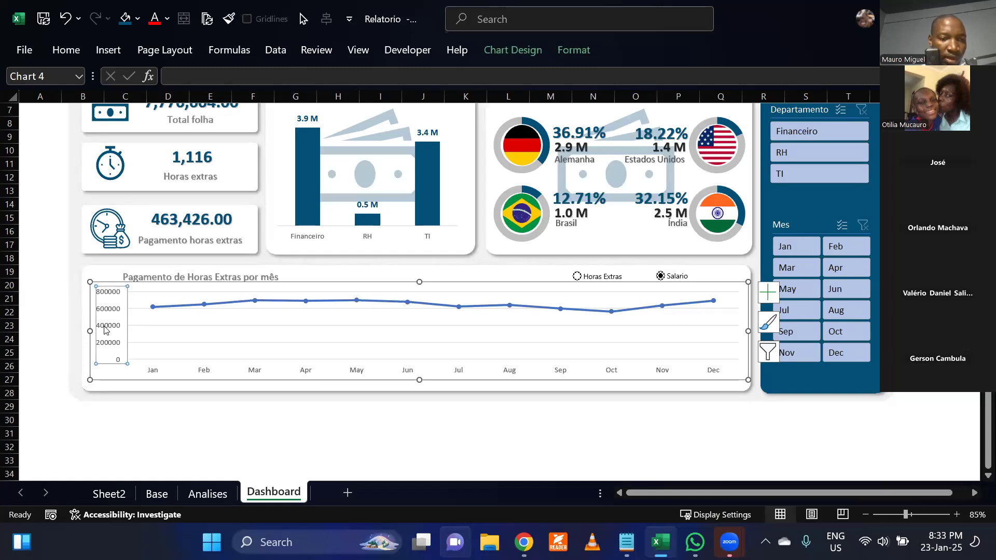
pyautogui.press('Delete')
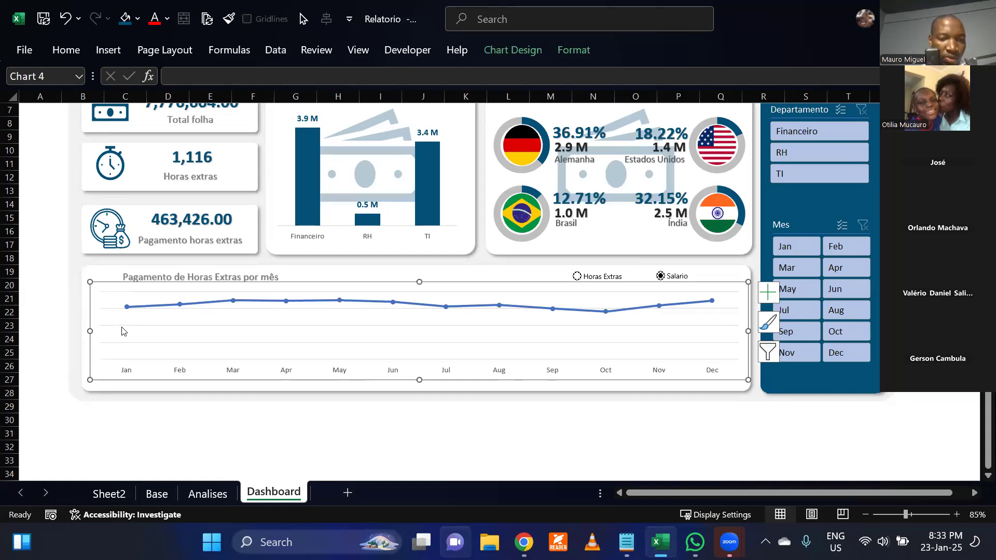
pyautogui.click(137, 343)
pyautogui.press('Delete')
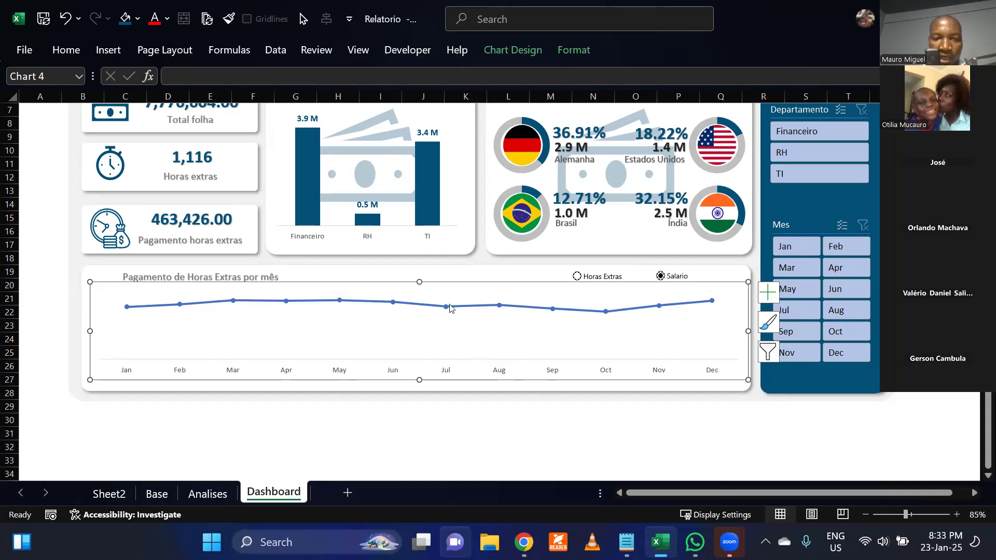
# Turn on data labels for the line chart.
pyautogui.moveTo(466, 308)
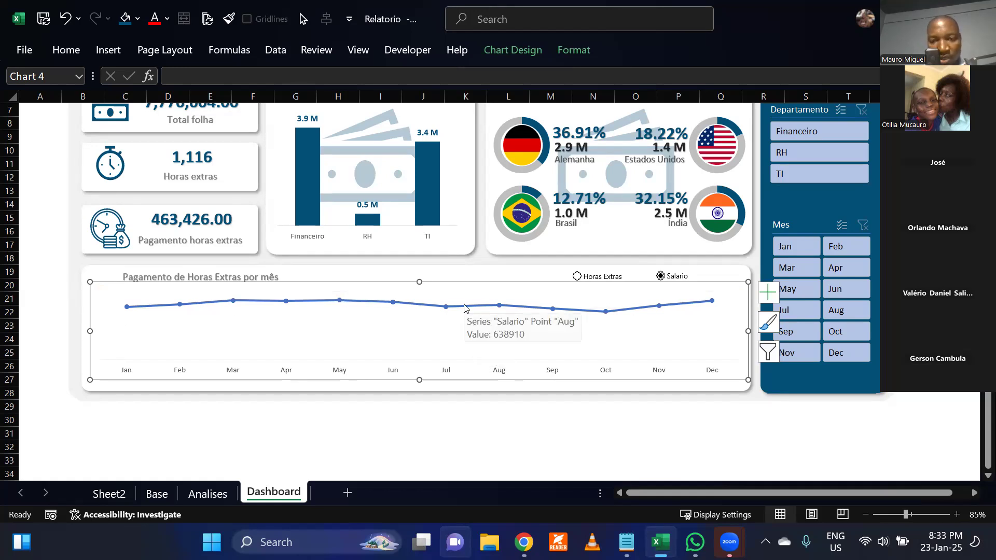
pyautogui.click(769, 294)
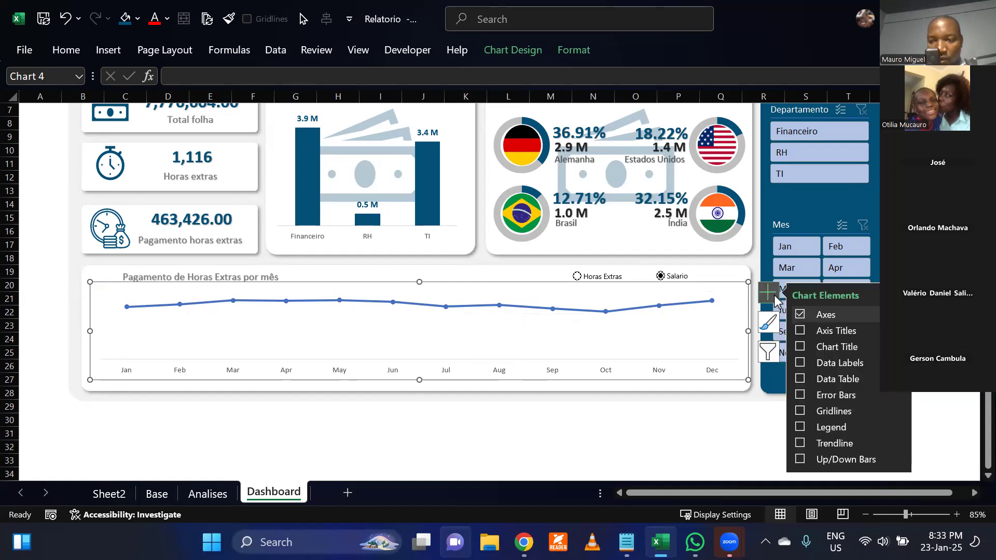
pyautogui.click(799, 363)
pyautogui.click(657, 456)
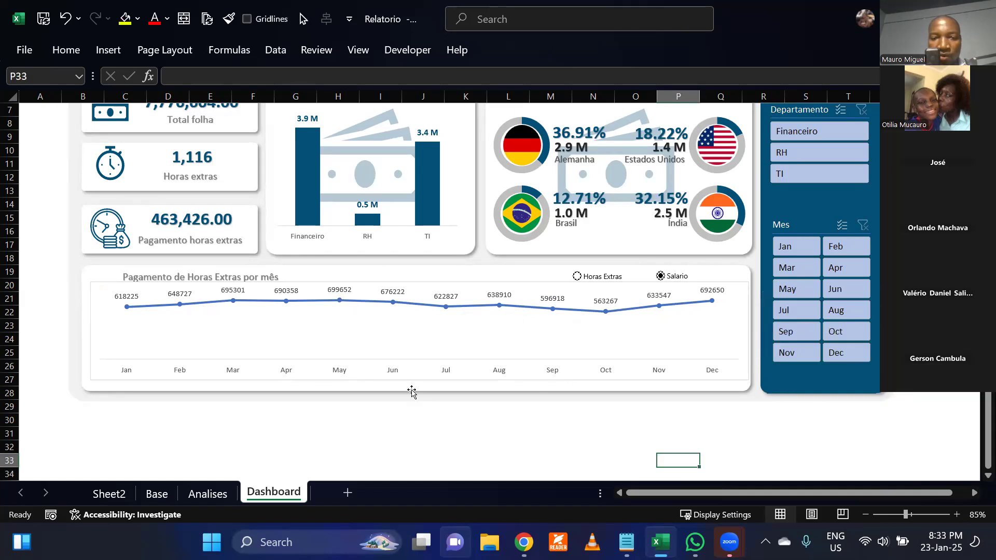
# Zoom to 110%, bold the month axis labels, and switch the chart to Horas Extras.
pyautogui.click(957, 514)
pyautogui.click(957, 514)
pyautogui.click(957, 514)
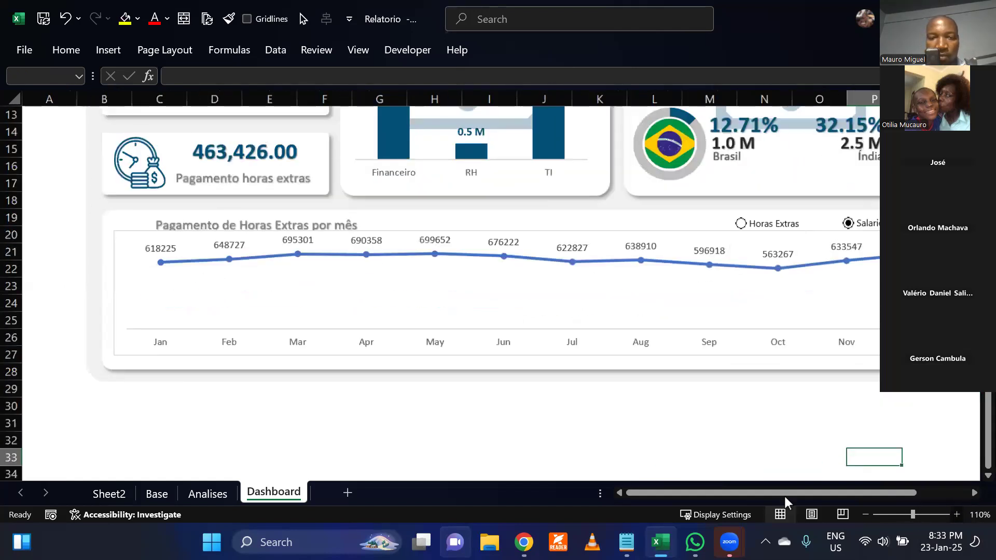
pyautogui.click(417, 408)
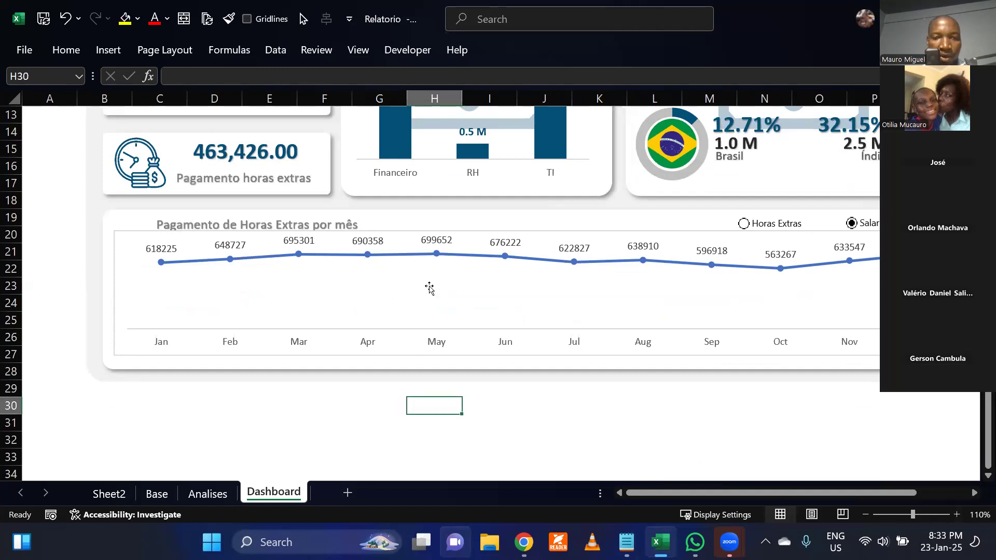
pyautogui.click(463, 236)
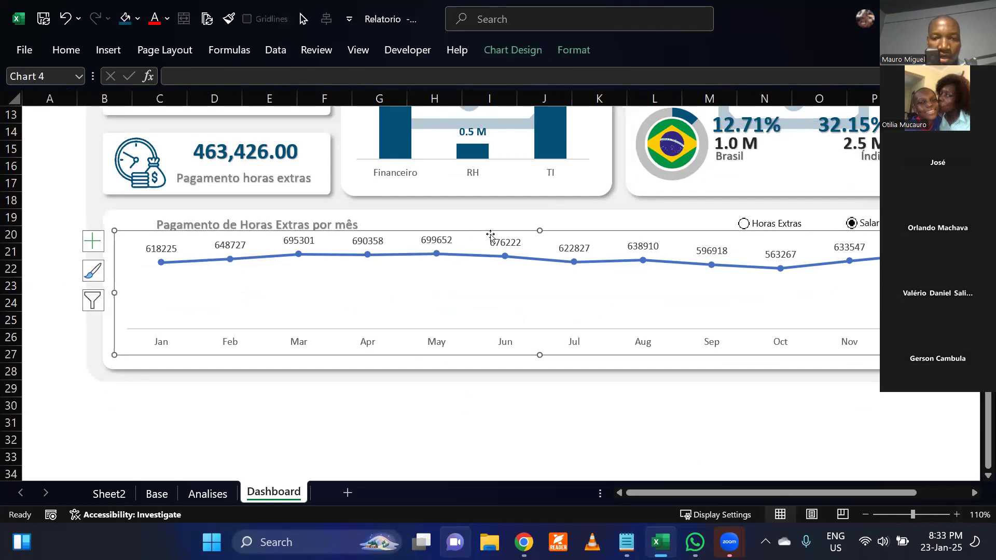
pyautogui.click(540, 241)
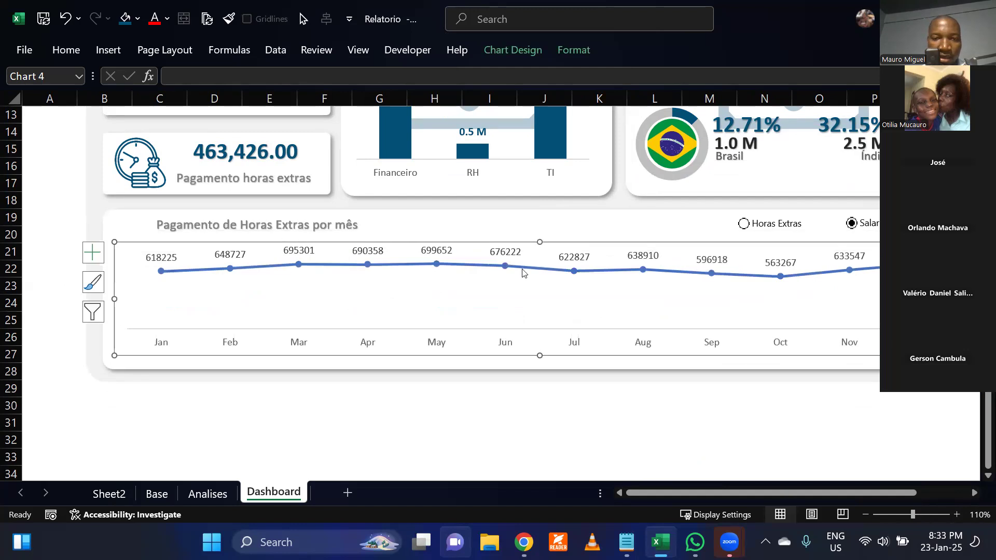
pyautogui.click(498, 252)
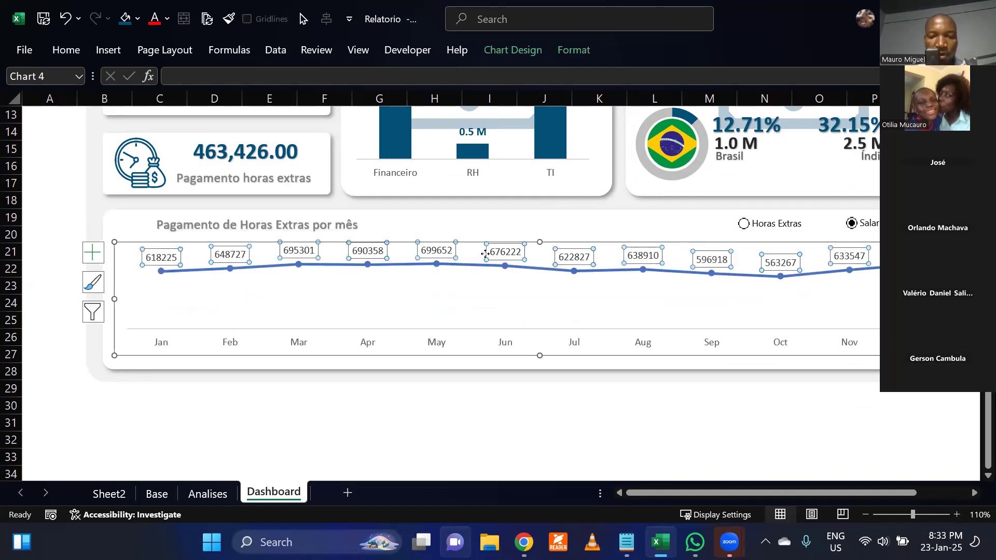
pyautogui.click(440, 346)
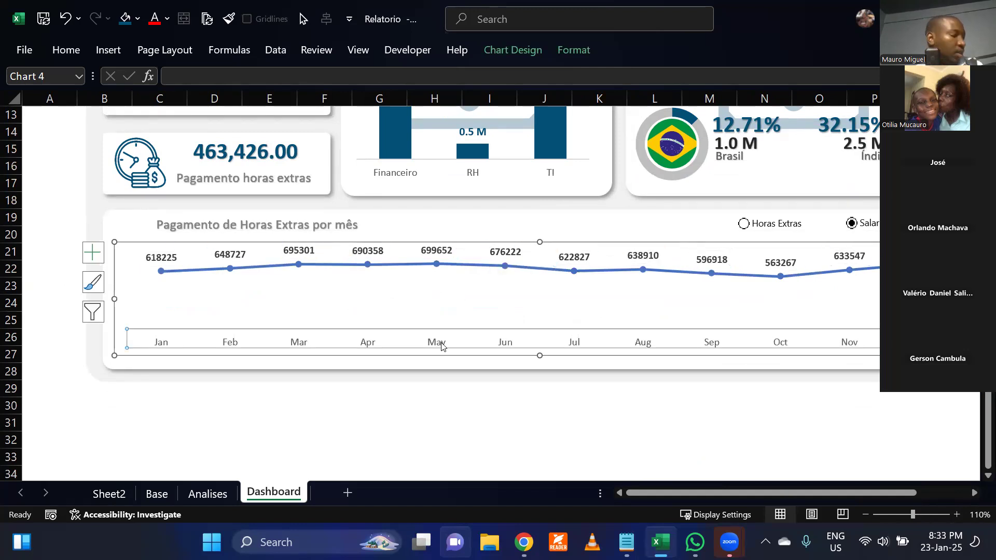
pyautogui.hotkey('ctrl', 'b')
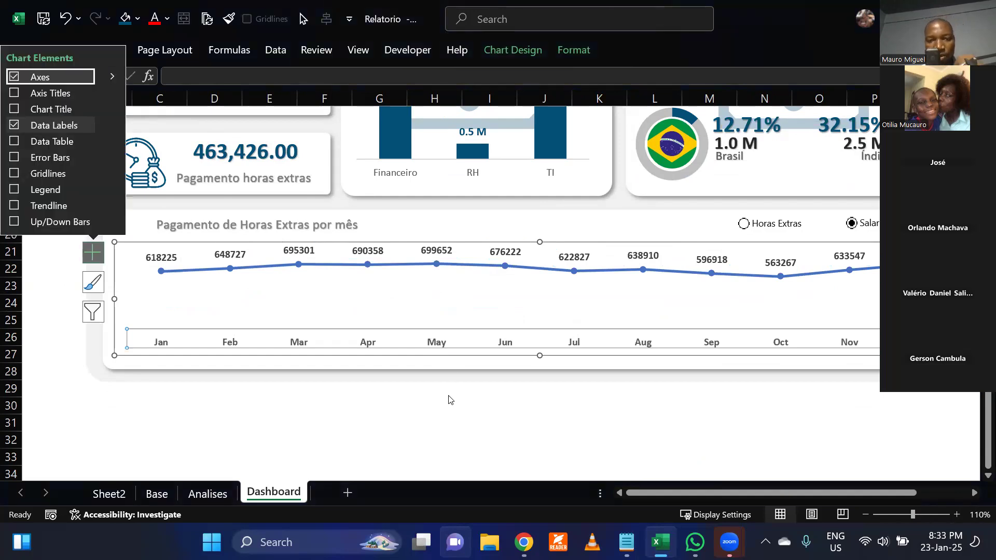
pyautogui.click(450, 400)
pyautogui.click(747, 229)
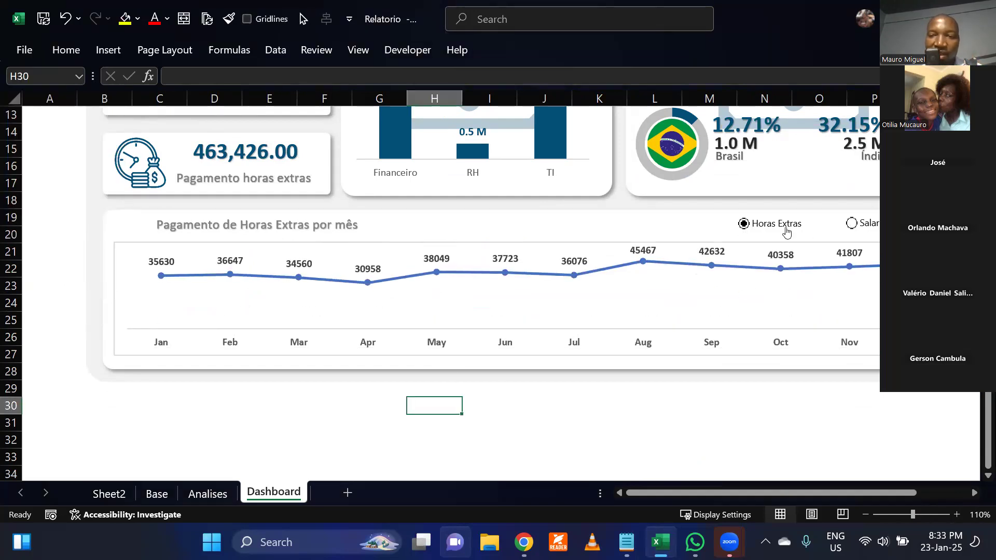
# Toggle the Horas Extras and Salario option buttons to test the chart, ending on Salario.
pyautogui.click(860, 231)
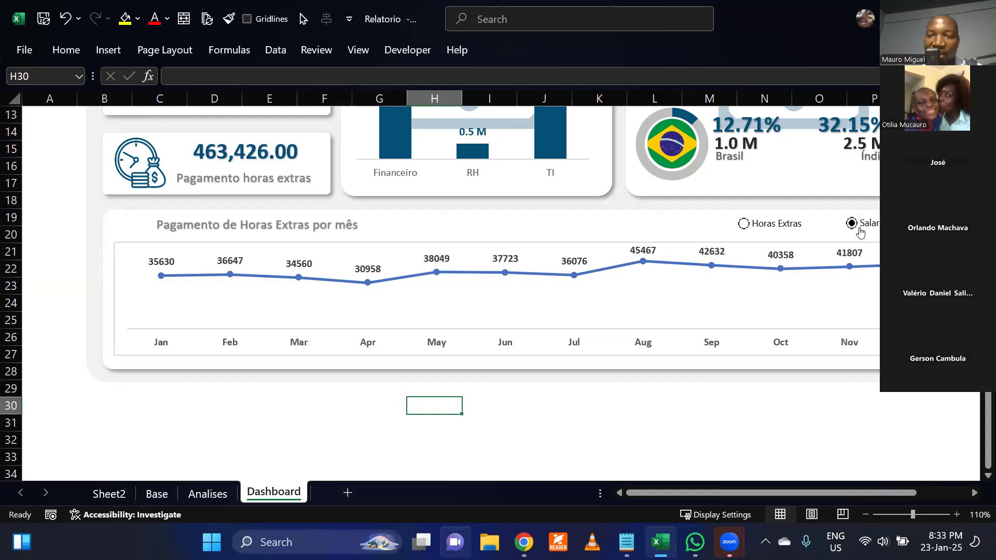
pyautogui.click(771, 233)
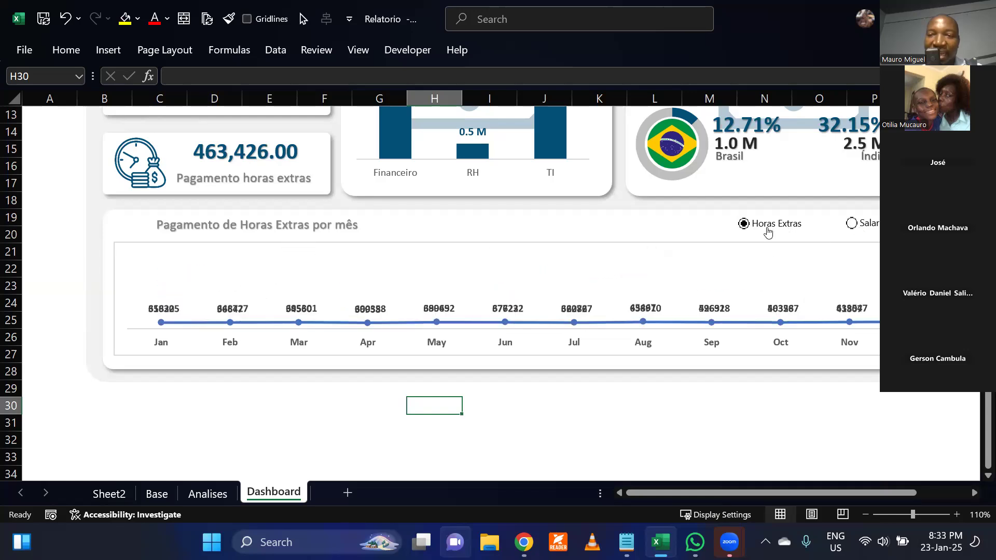
pyautogui.click(863, 230)
pyautogui.click(767, 231)
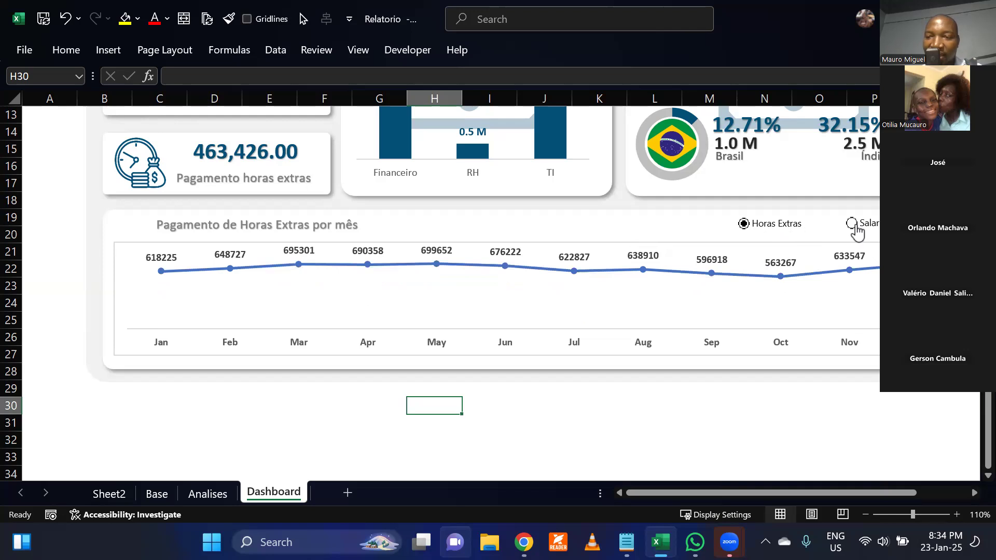
pyautogui.click(857, 231)
pyautogui.click(758, 230)
pyautogui.click(861, 225)
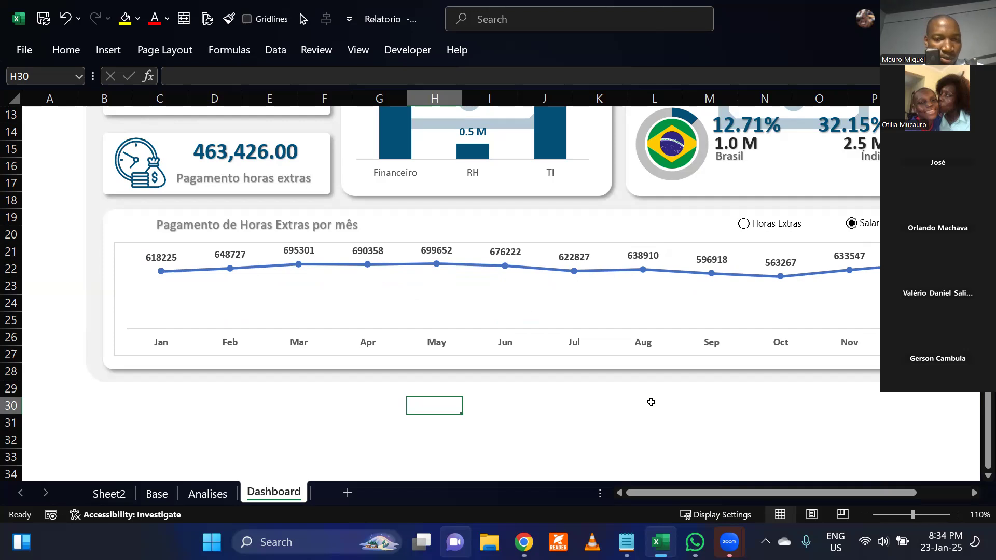
pyautogui.click(587, 444)
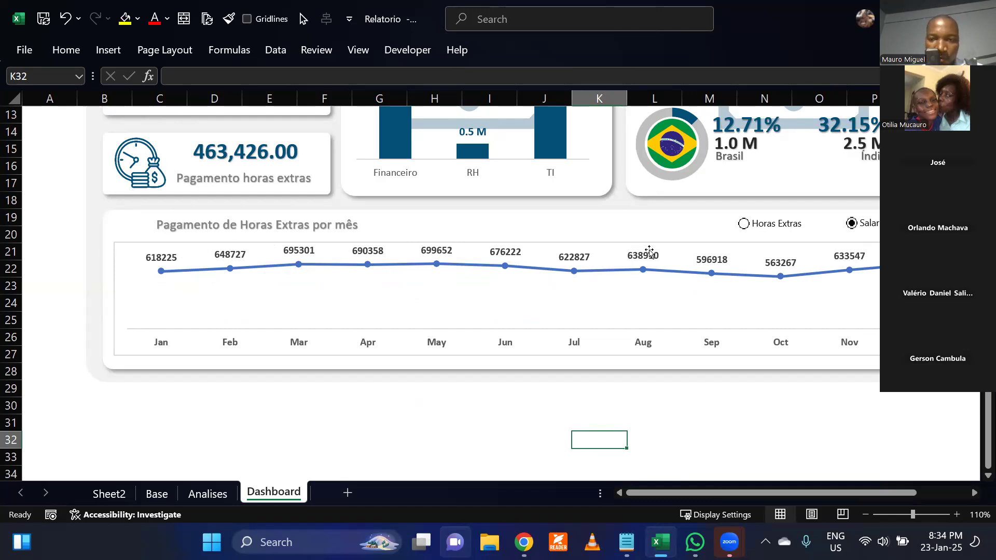
pyautogui.click(281, 407)
pyautogui.click(443, 434)
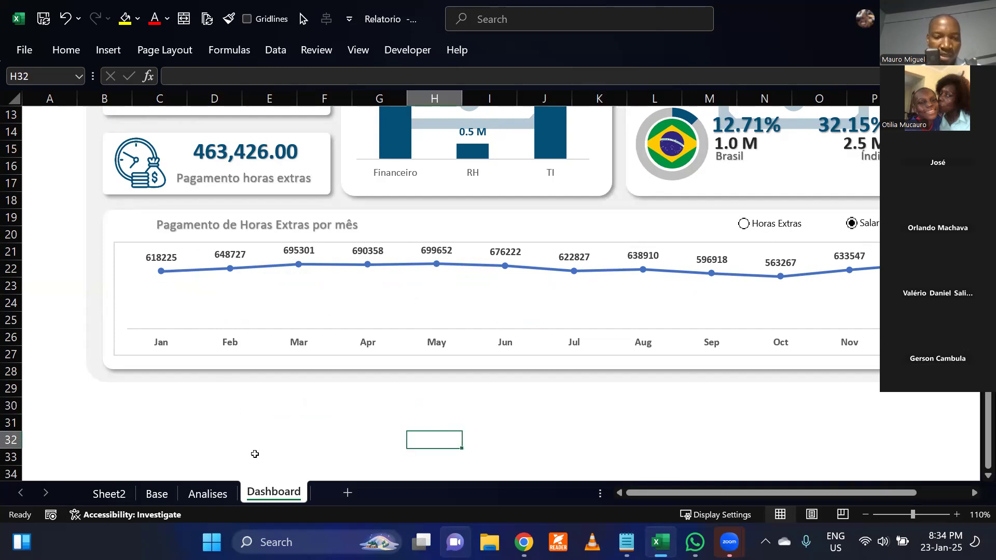
# Open Format Cells for Sheet2's column J values and start from the Custom 0 code.
pyautogui.click(106, 495)
pyautogui.click(597, 394)
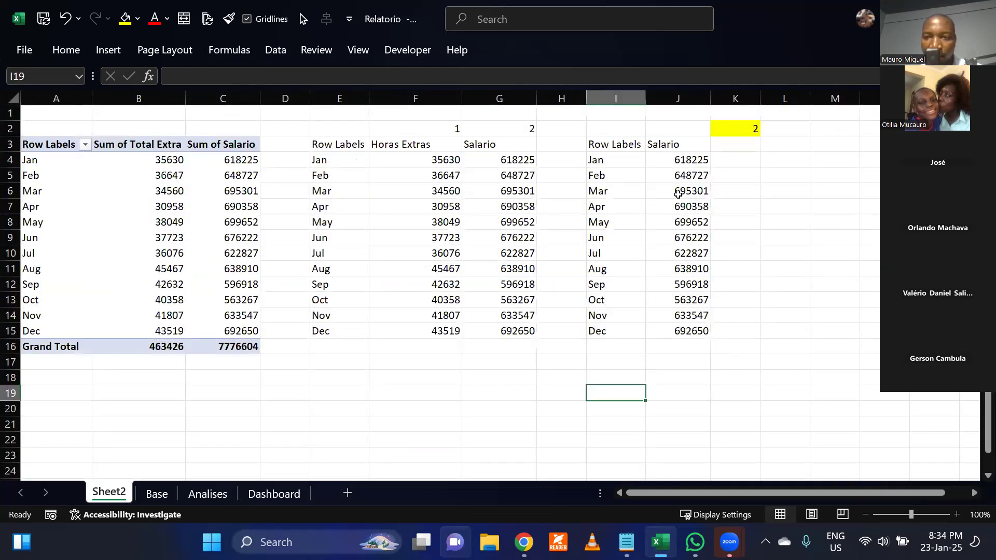
pyautogui.moveTo(674, 161); pyautogui.dragTo(677, 335)
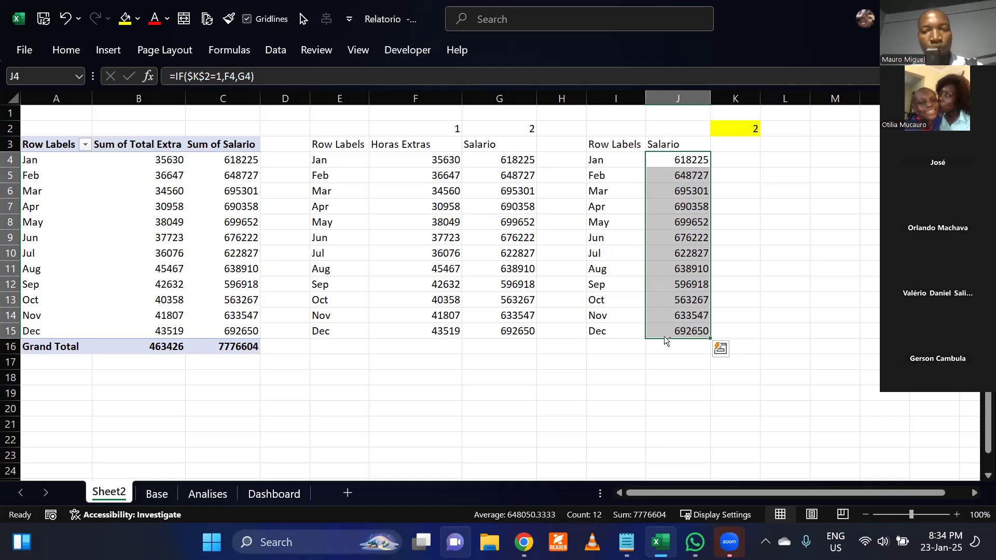
pyautogui.hotkey('ctrl', '1')
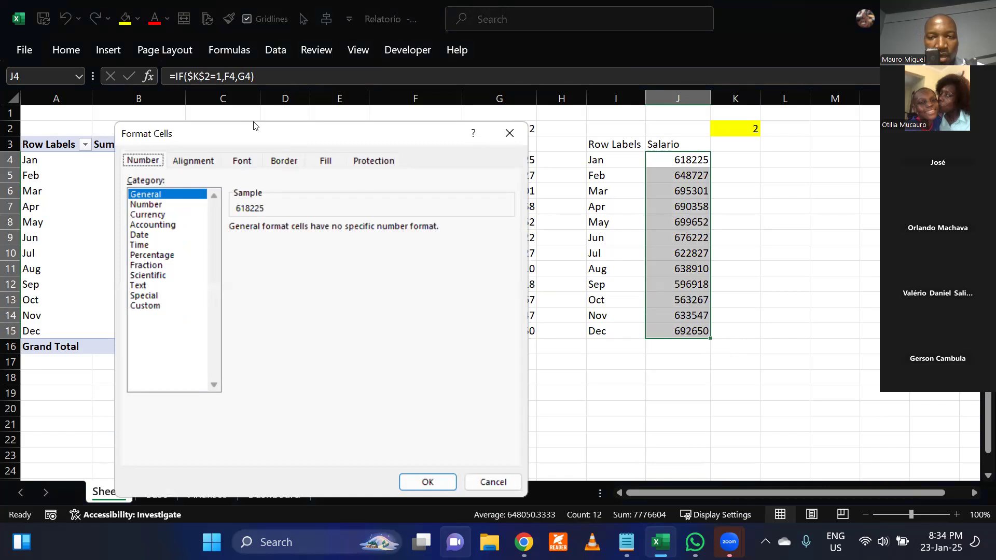
pyautogui.moveTo(254, 125); pyautogui.dragTo(378, 97)
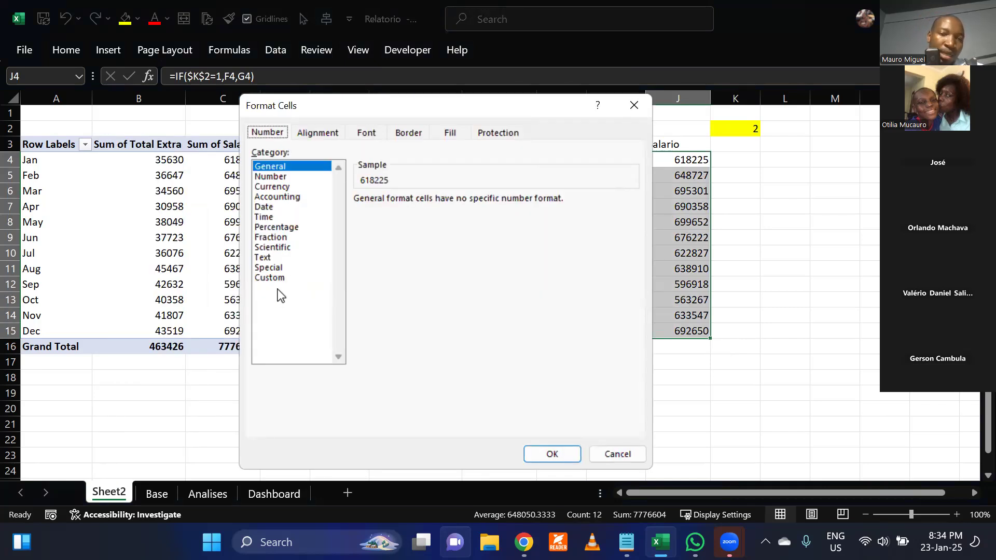
pyautogui.click(268, 279)
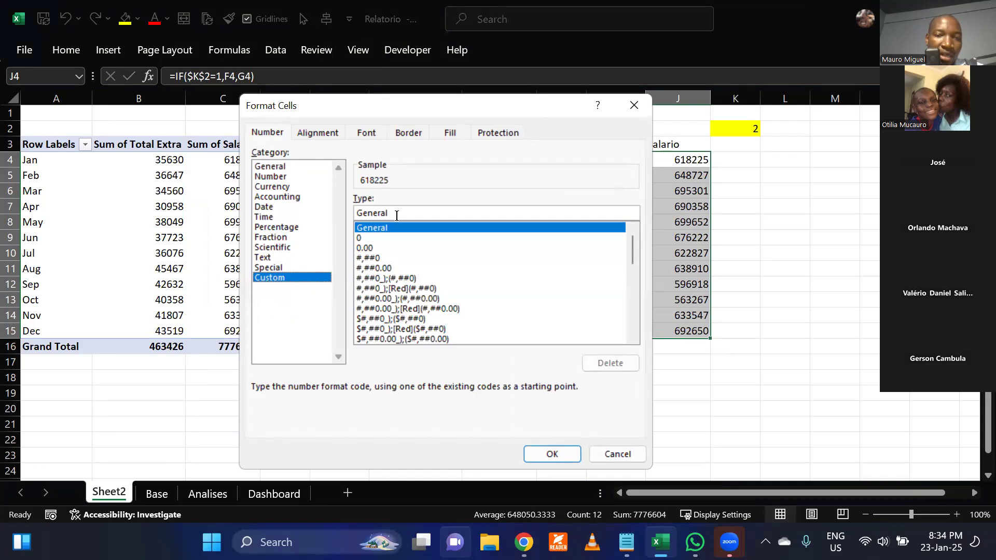
pyautogui.click(358, 240)
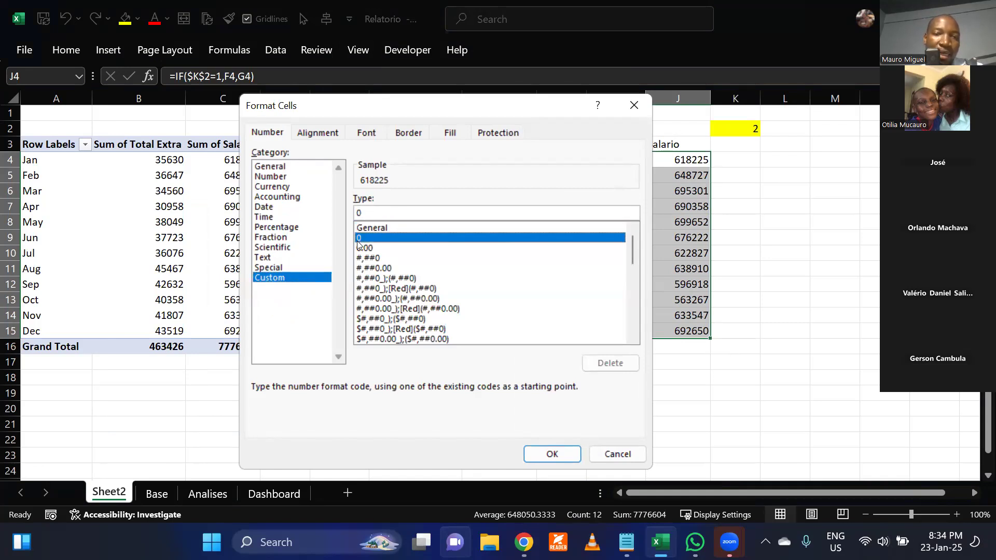
pyautogui.click(374, 215)
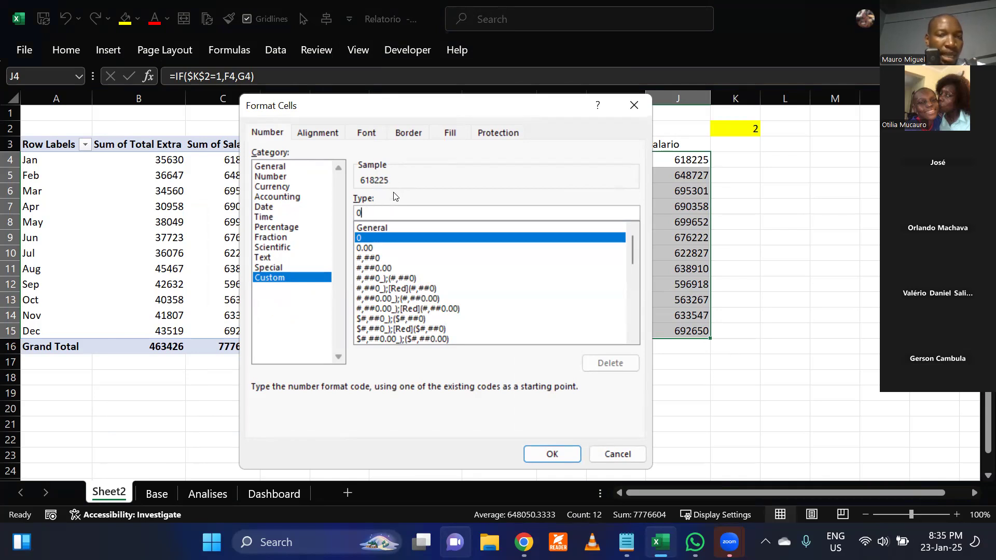
# Apply the custom format 0.0, "K" to column J, then return to the Dashboard.
pyautogui.write('.0')
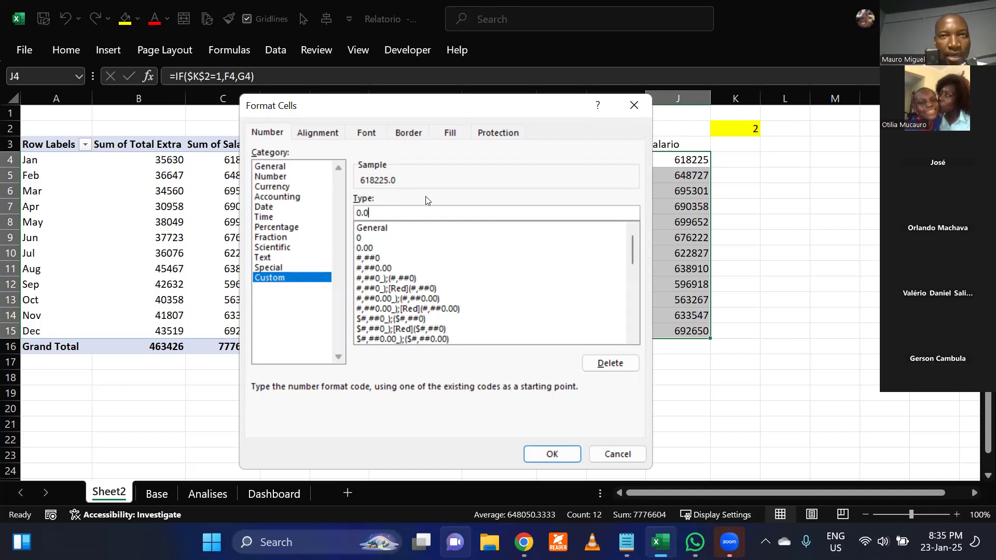
pyautogui.write(',')
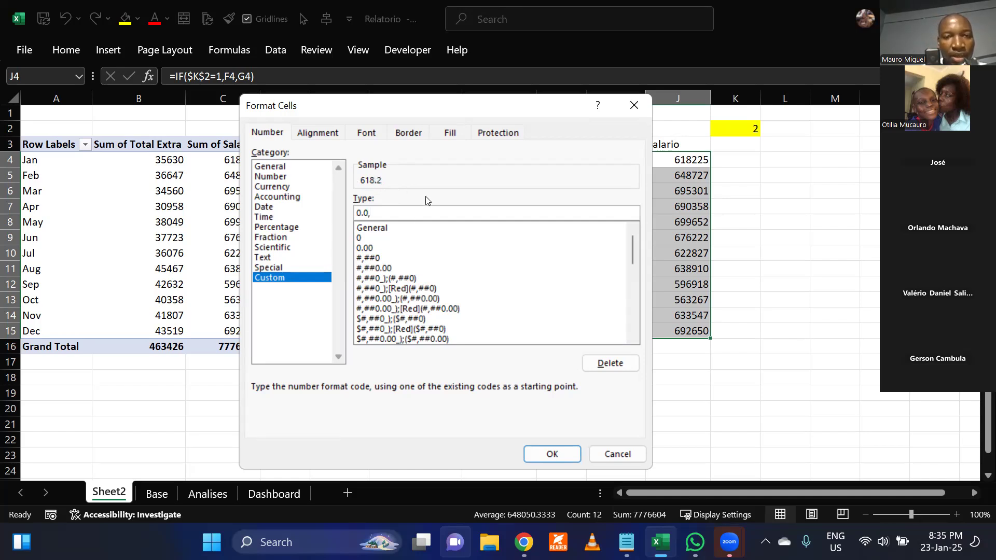
pyautogui.press('BackSpace')
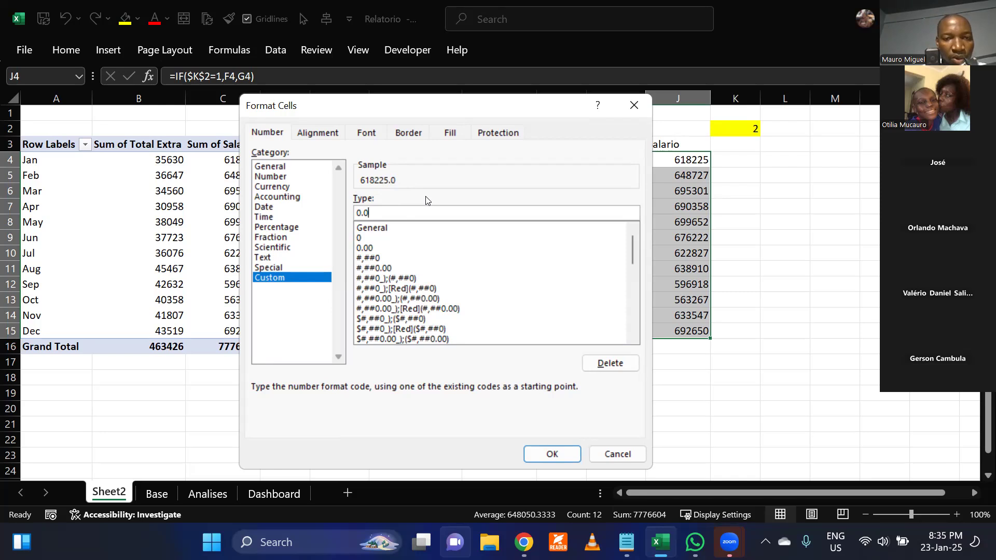
pyautogui.write(',')
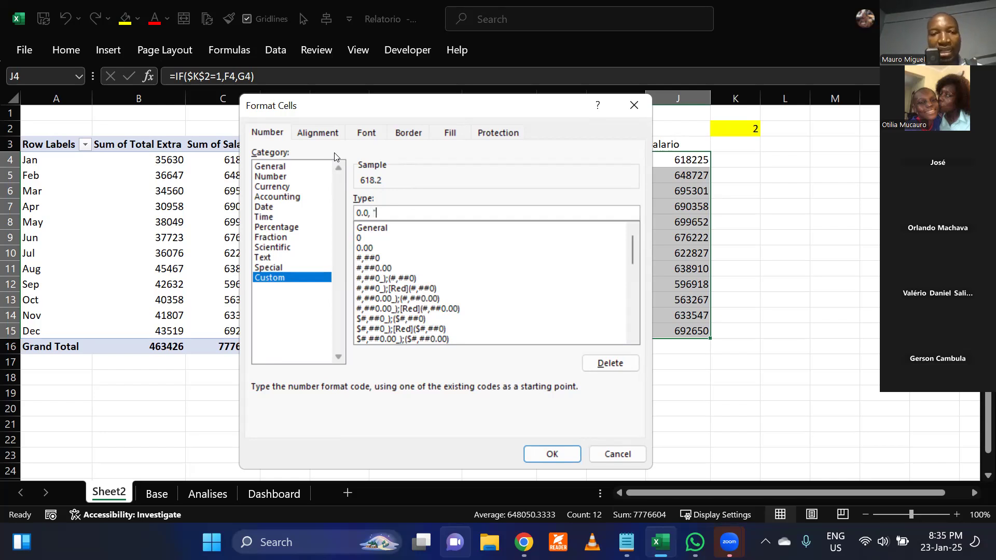
pyautogui.write('"')
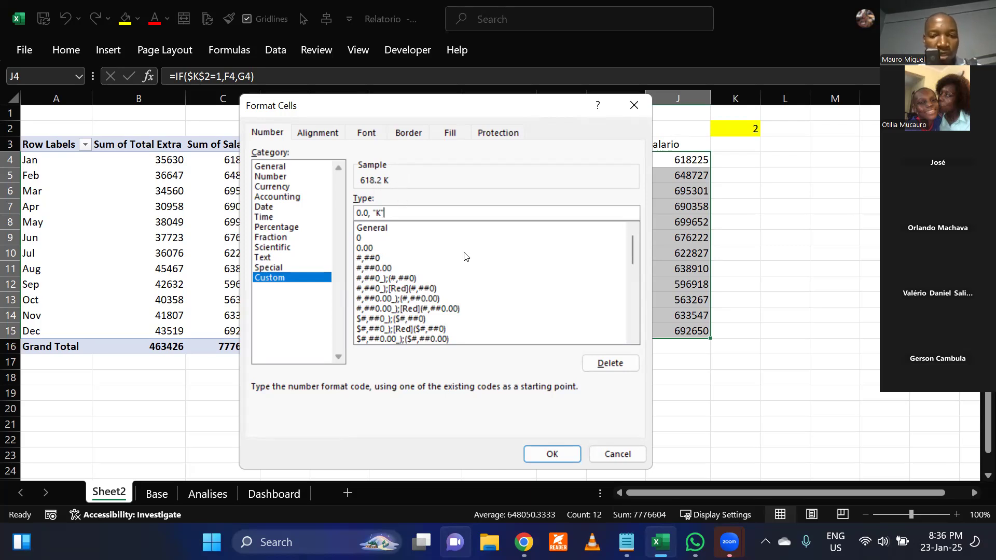
pyautogui.click(552, 453)
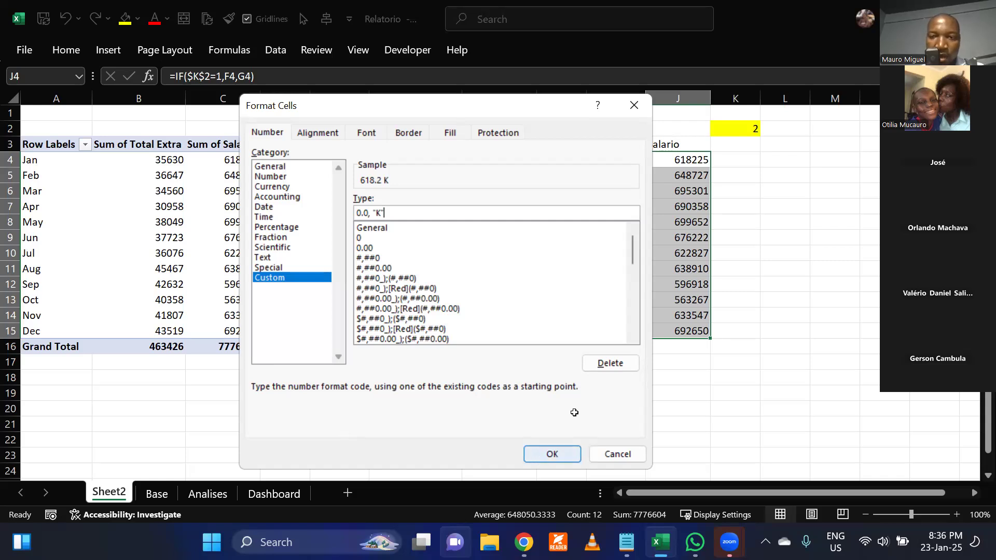
pyautogui.moveTo(694, 157); pyautogui.dragTo(693, 311)
pyautogui.click(299, 487)
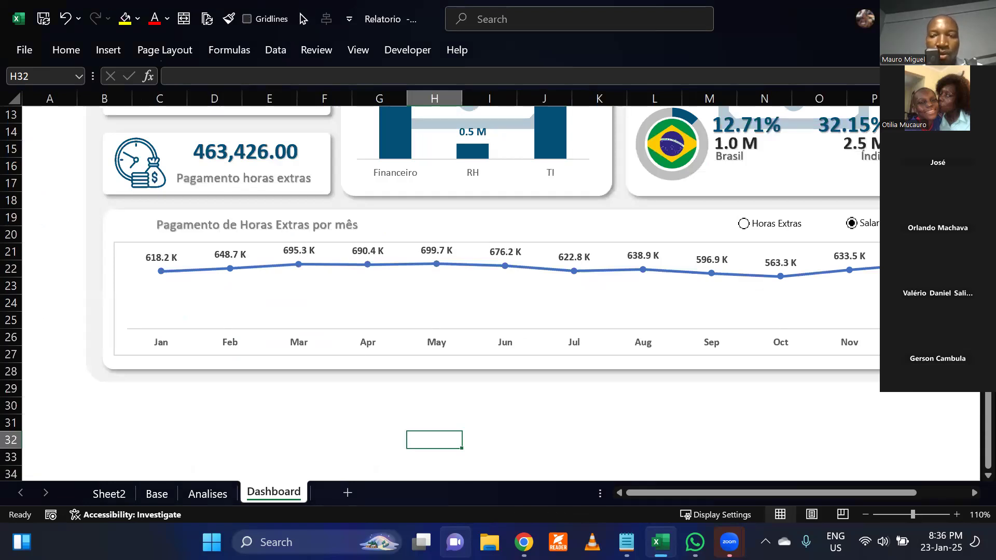
# Toggle the chart between Horas Extras and Salario, then check the chart title box's link.
pyautogui.click(754, 230)
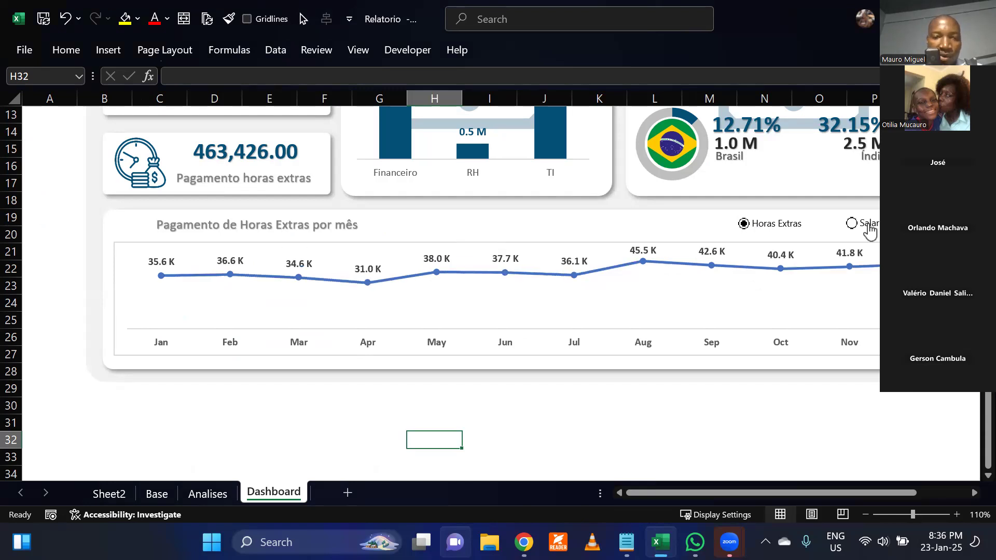
pyautogui.click(870, 231)
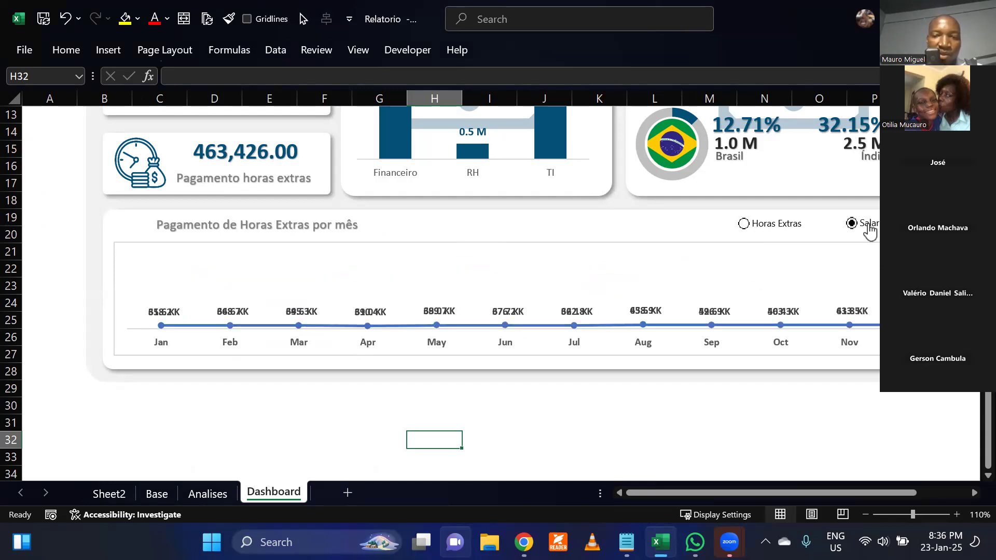
pyautogui.click(771, 416)
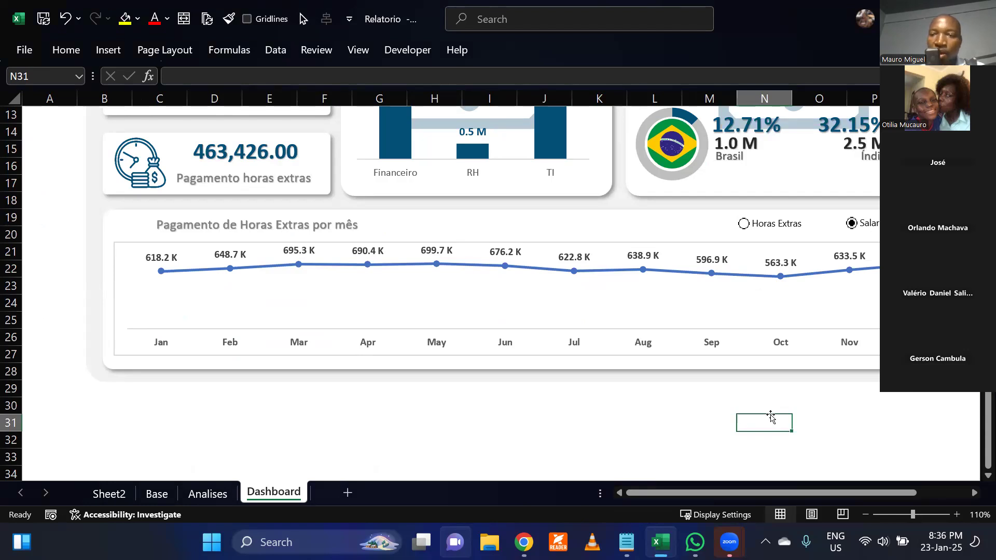
pyautogui.click(772, 232)
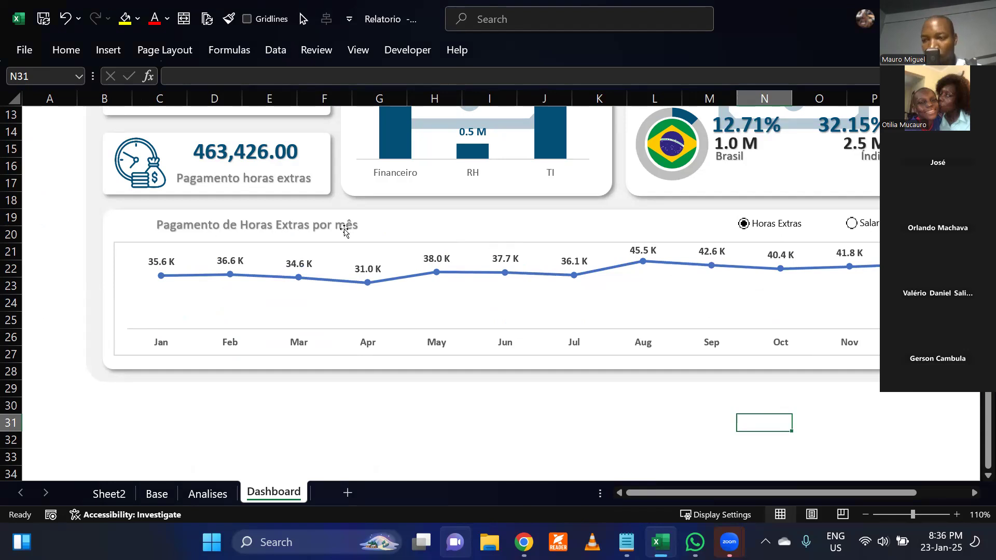
pyautogui.click(853, 224)
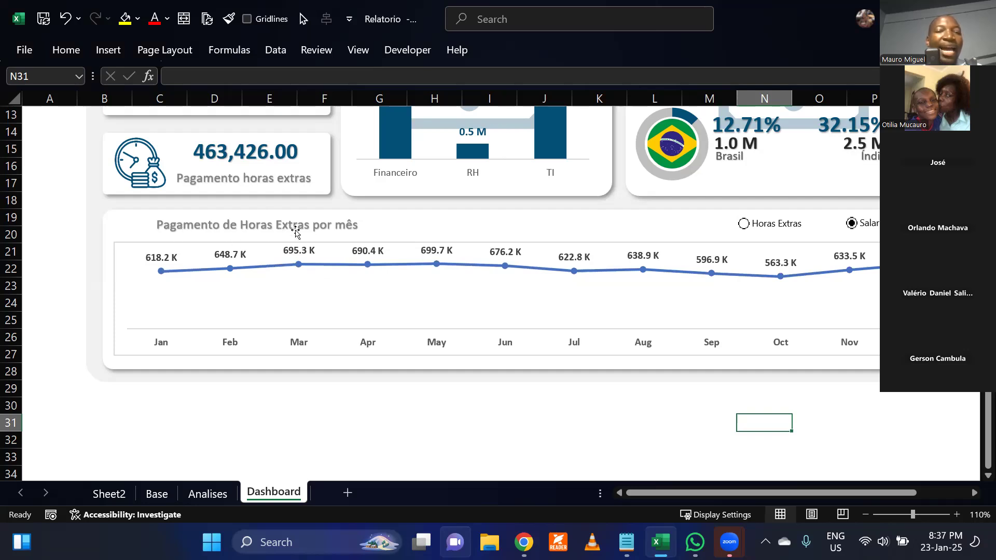
pyautogui.click(228, 230)
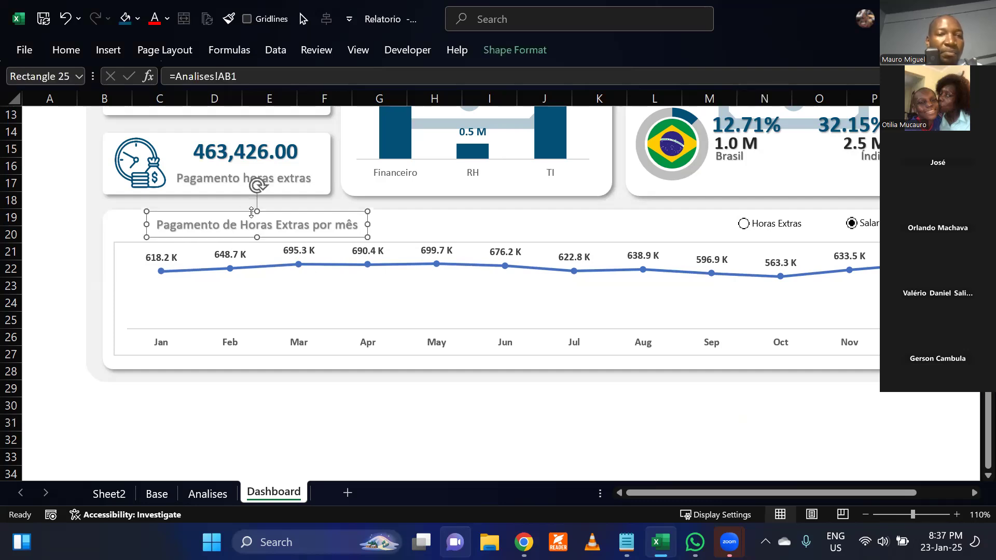
pyautogui.click(237, 418)
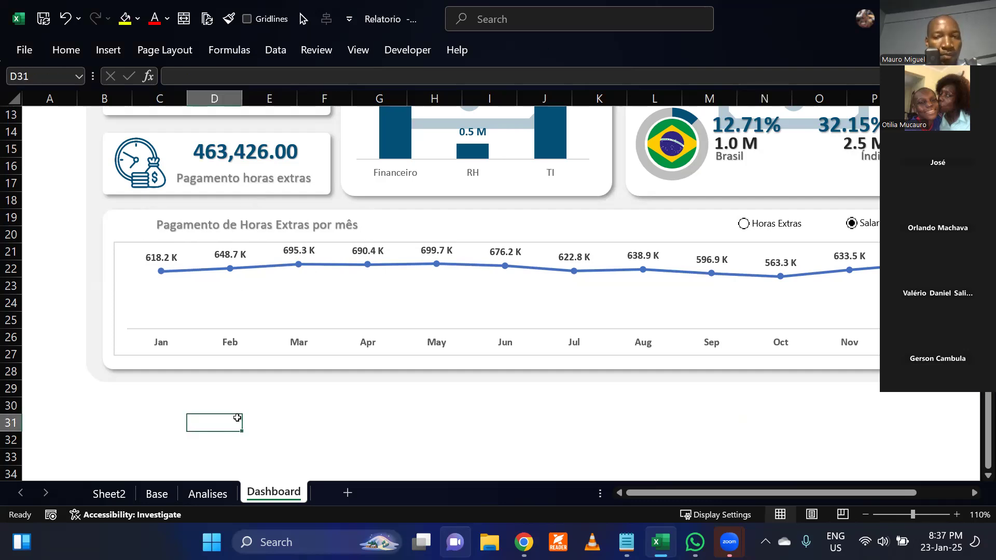
# Return to Sheet2 and scroll right beside the salary table.
pyautogui.click(124, 497)
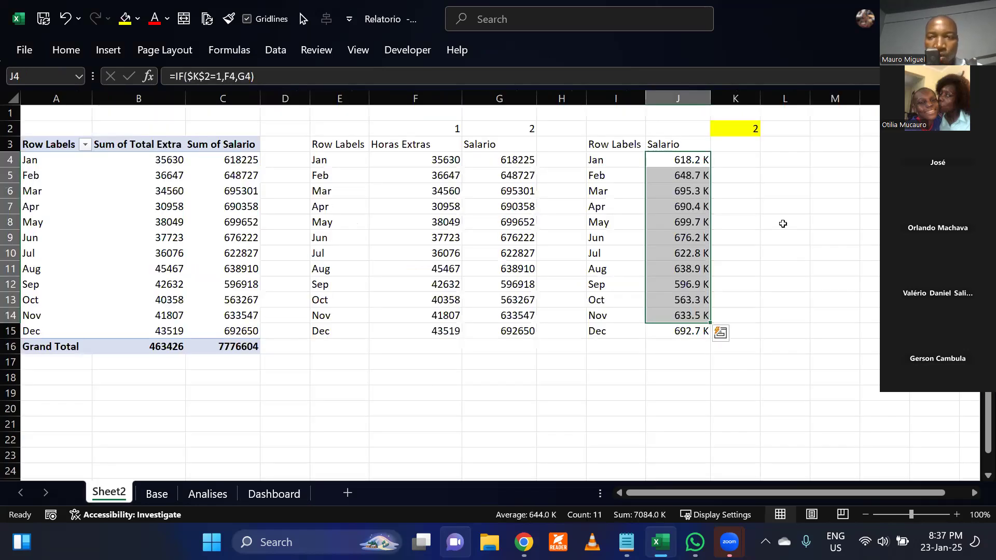
pyautogui.click(885, 423)
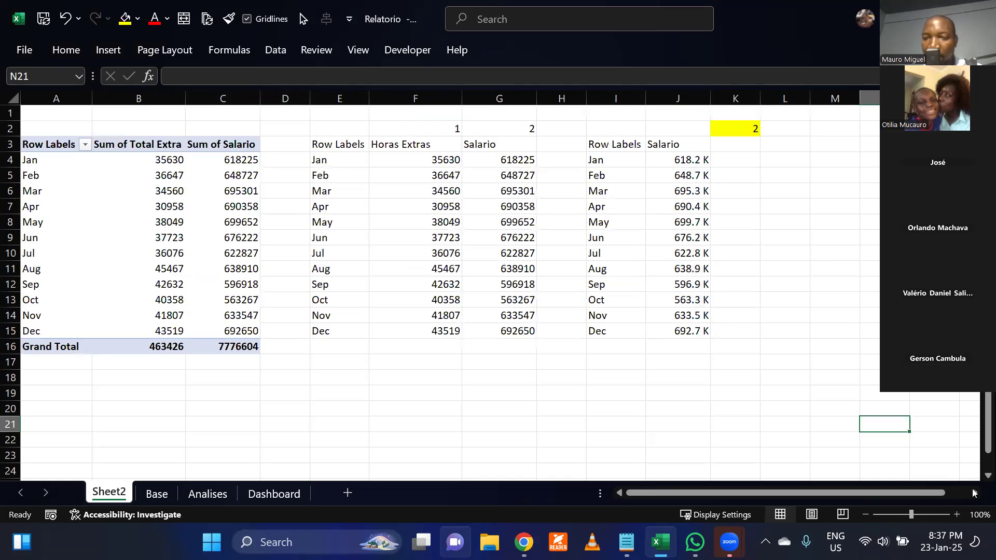
pyautogui.hscroll(4, 972, 492)
# Enter the heading Titulo in M3 and move to cell P4.
pyautogui.click(530, 145)
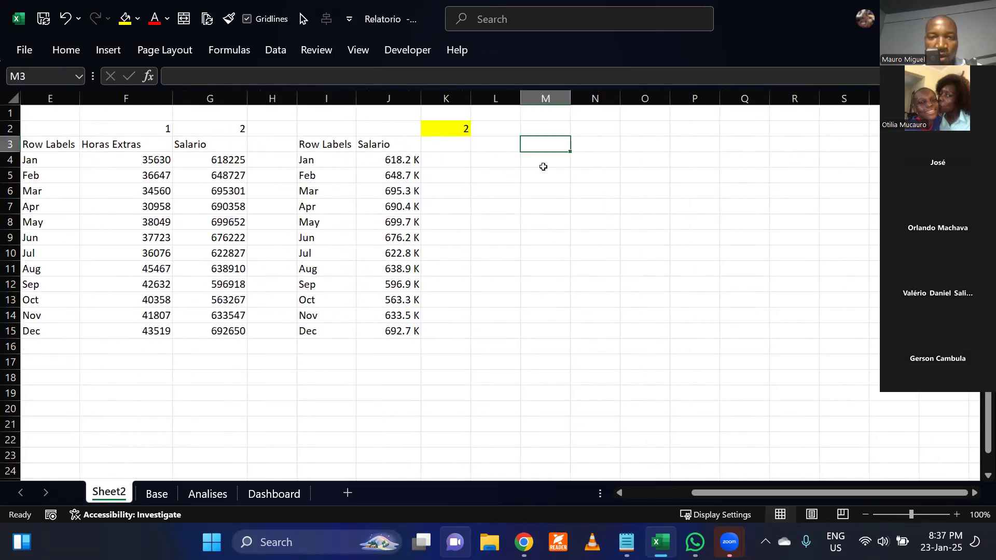
pyautogui.write('Titulo')
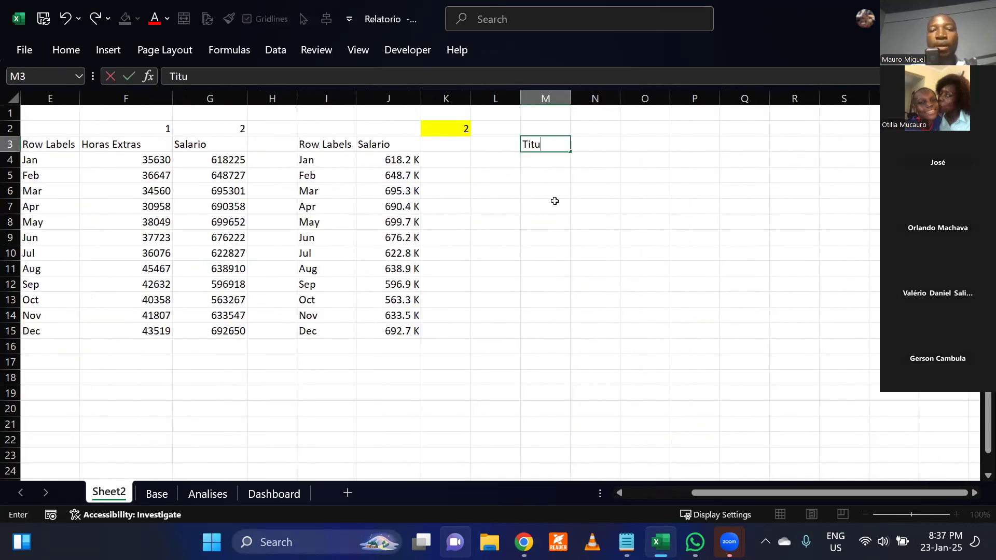
pyautogui.press('Return')
pyautogui.press('Right')
pyautogui.press('Down')
pyautogui.press('Right')
pyautogui.press('Right')
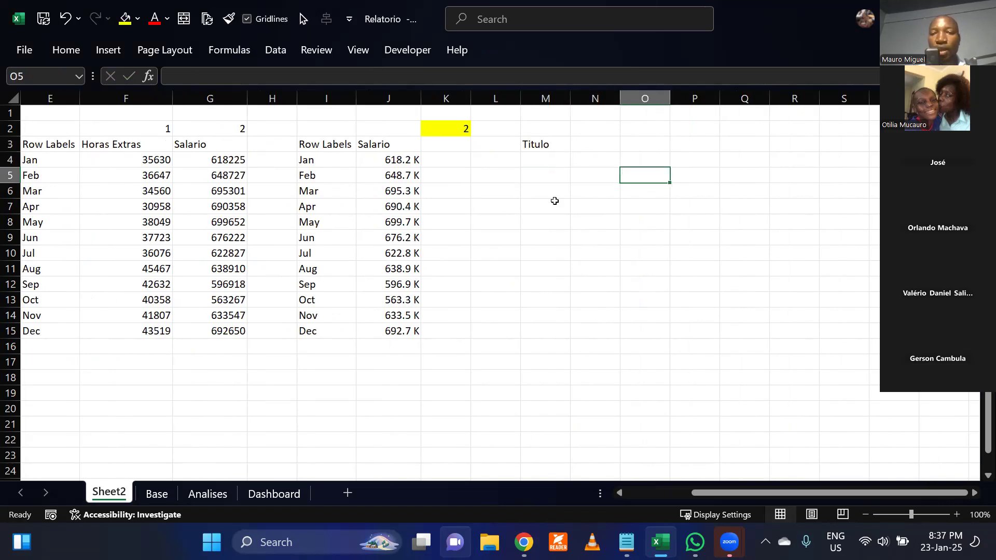
pyautogui.press('Up')
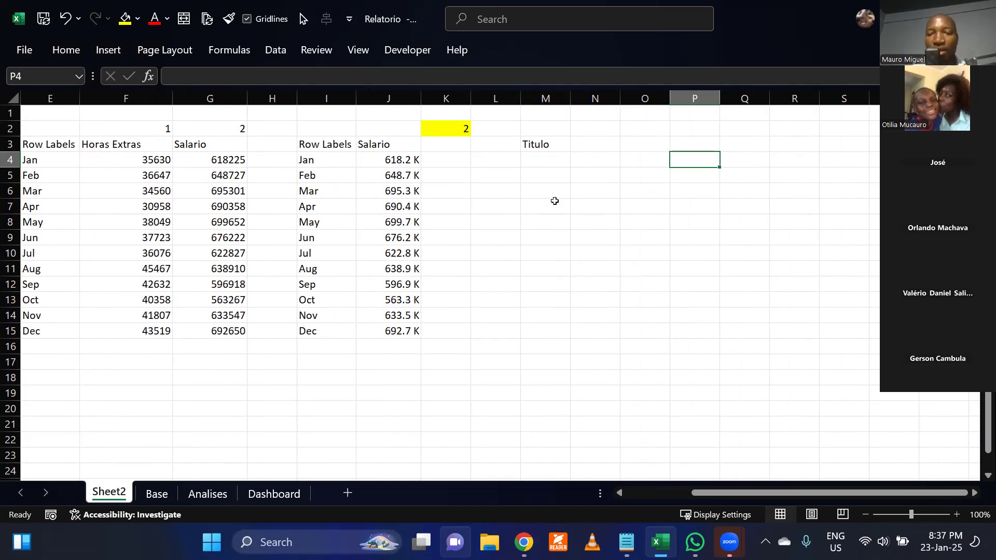
# Enter a sample first name in P4 and its surname in Q4.
pyautogui.write('Otilia')
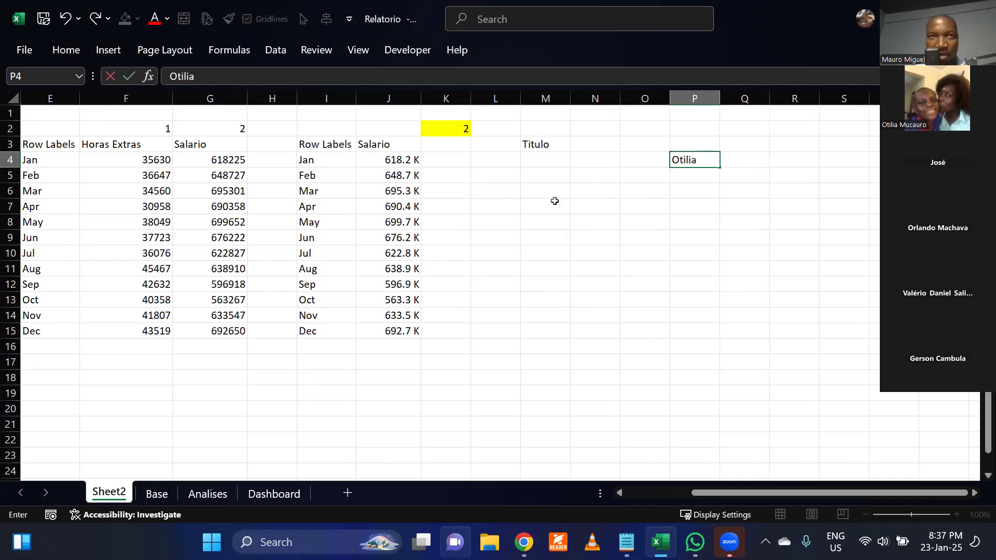
pyautogui.press('Tab')
pyautogui.write('M')
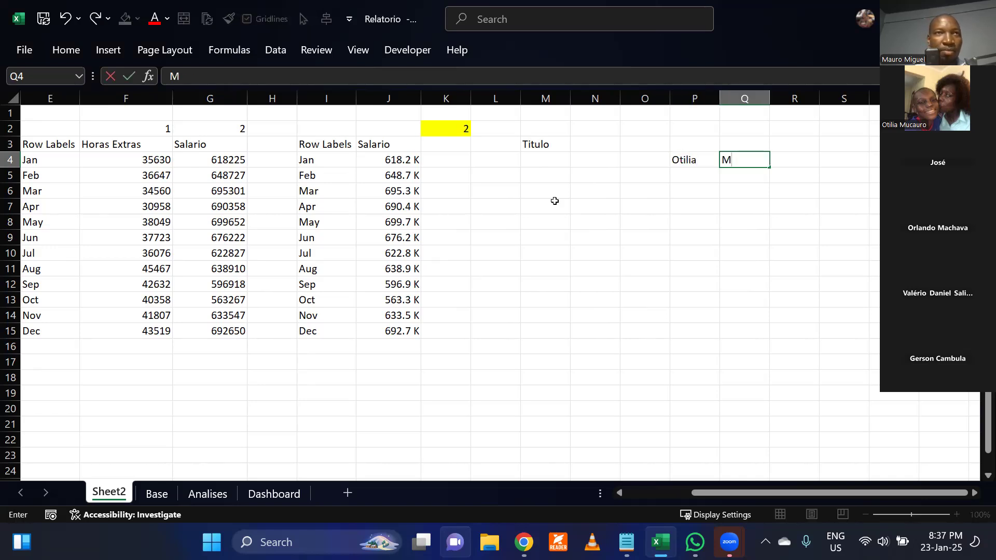
pyautogui.write('ucauro')
pyautogui.press('Return')
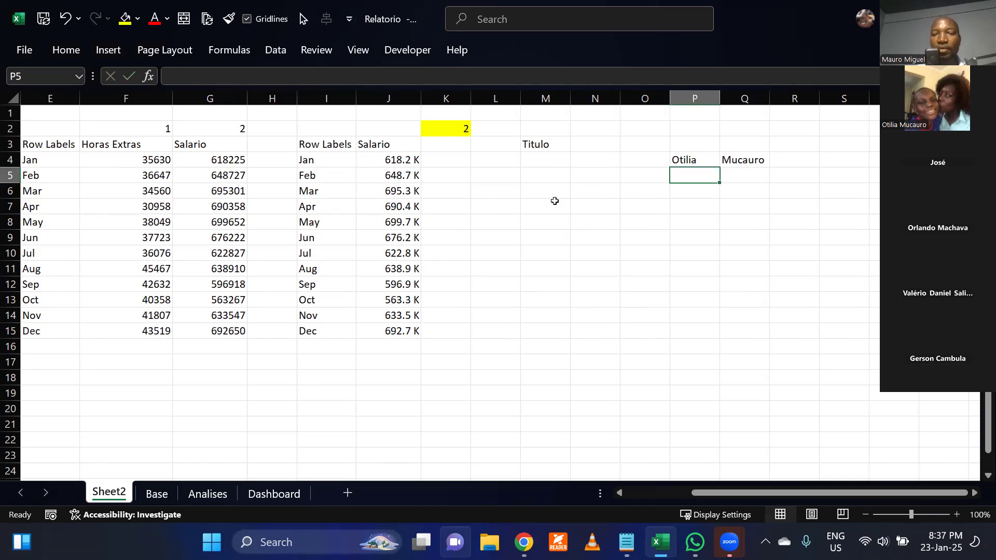
pyautogui.press('Return')
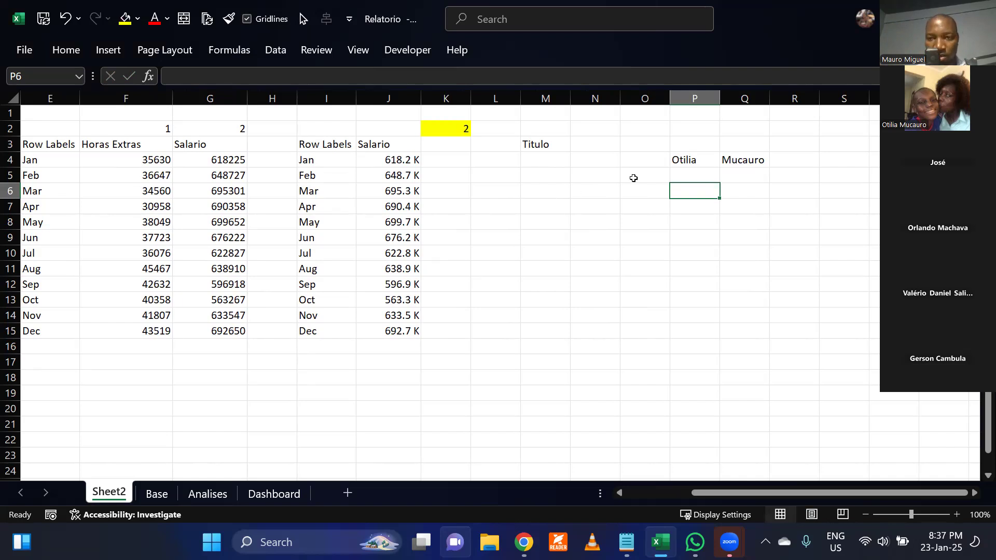
pyautogui.doubleClick(707, 158)
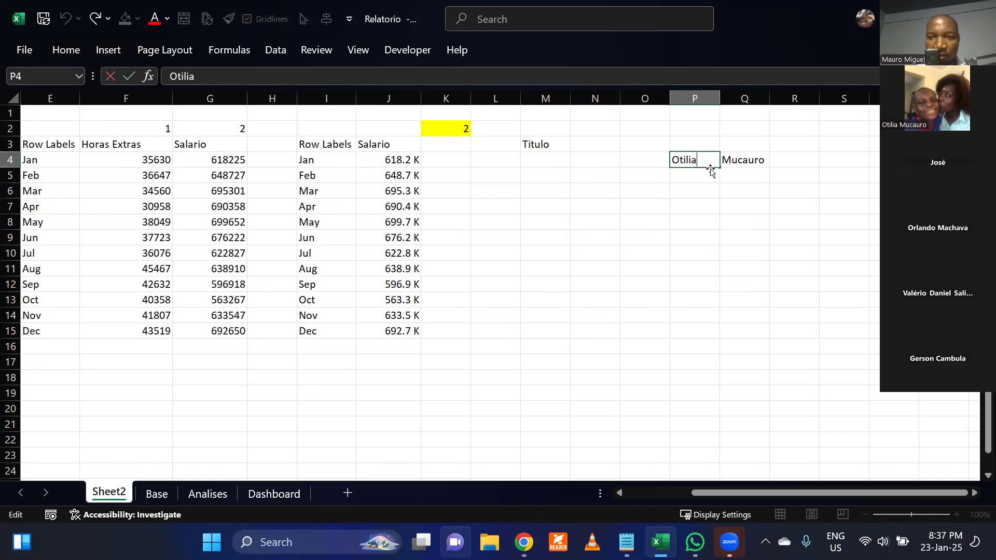
pyautogui.click(696, 218)
pyautogui.moveTo(692, 157); pyautogui.dragTo(745, 160)
pyautogui.click(700, 186)
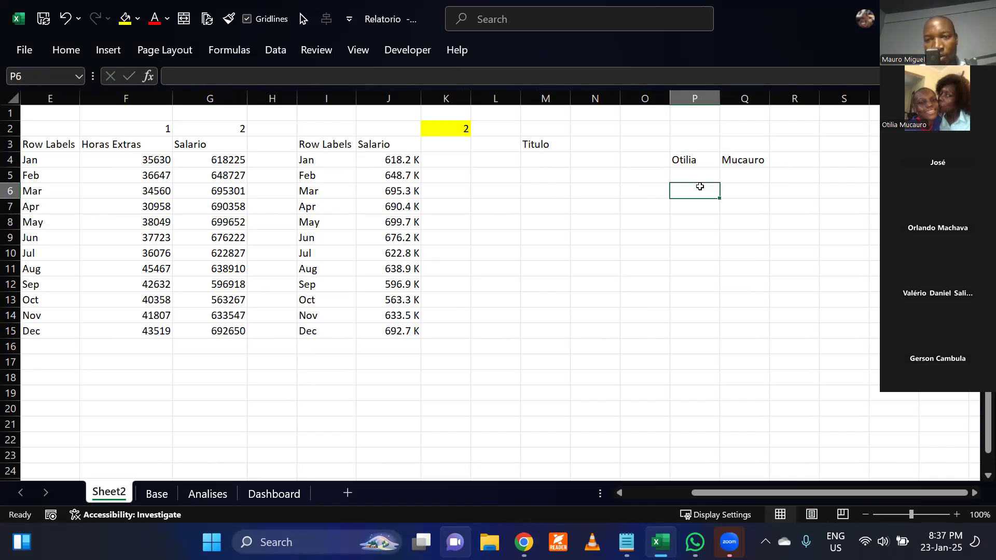
# Put an & sign in S4 and begin a formula =P4 in P7.
pyautogui.click(846, 161)
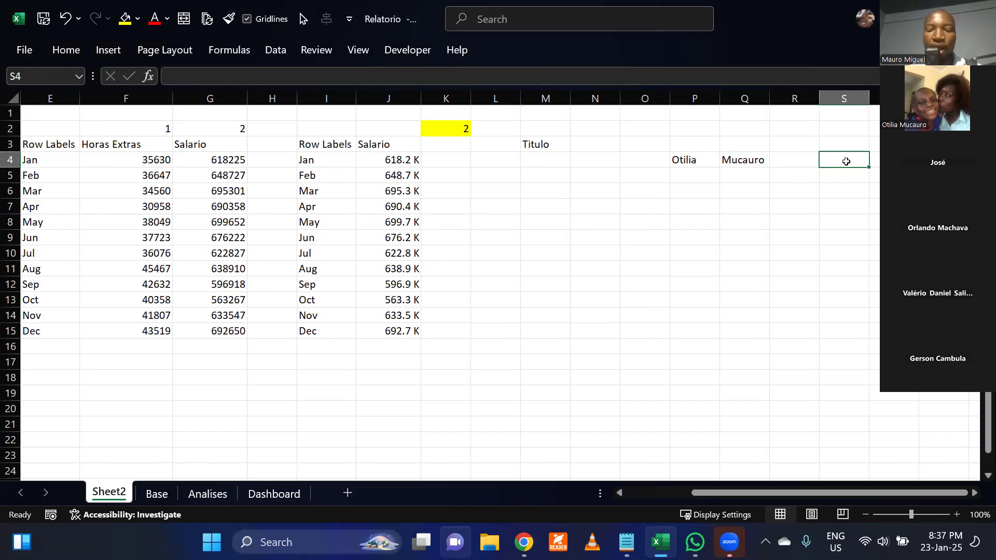
pyautogui.write('&')
pyautogui.click(696, 250)
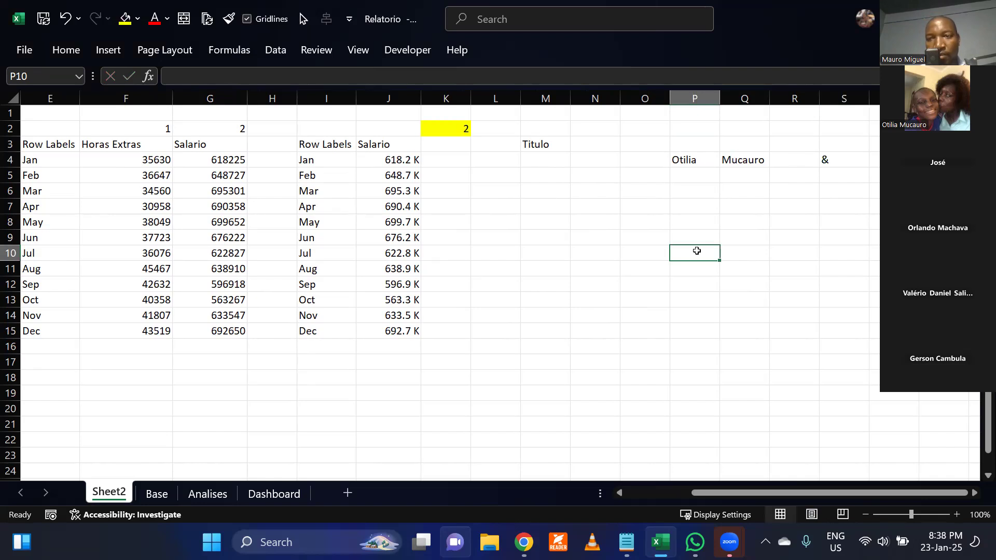
pyautogui.click(839, 158)
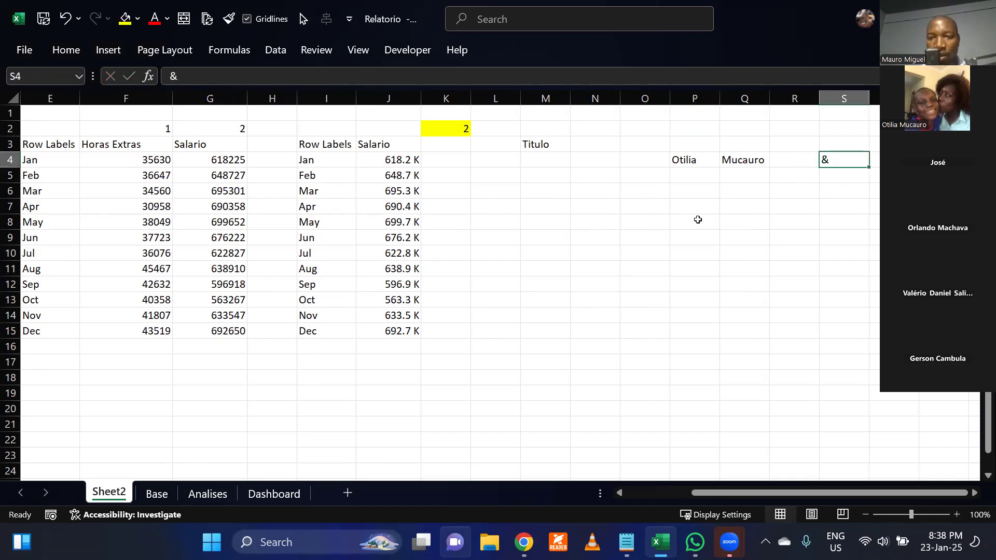
pyautogui.click(690, 205)
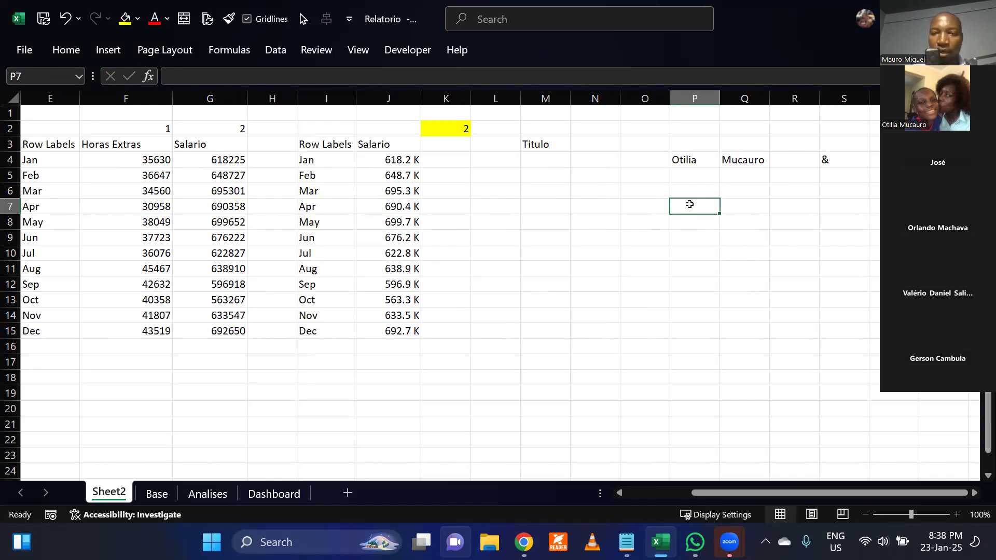
pyautogui.write('=')
pyautogui.click(694, 162)
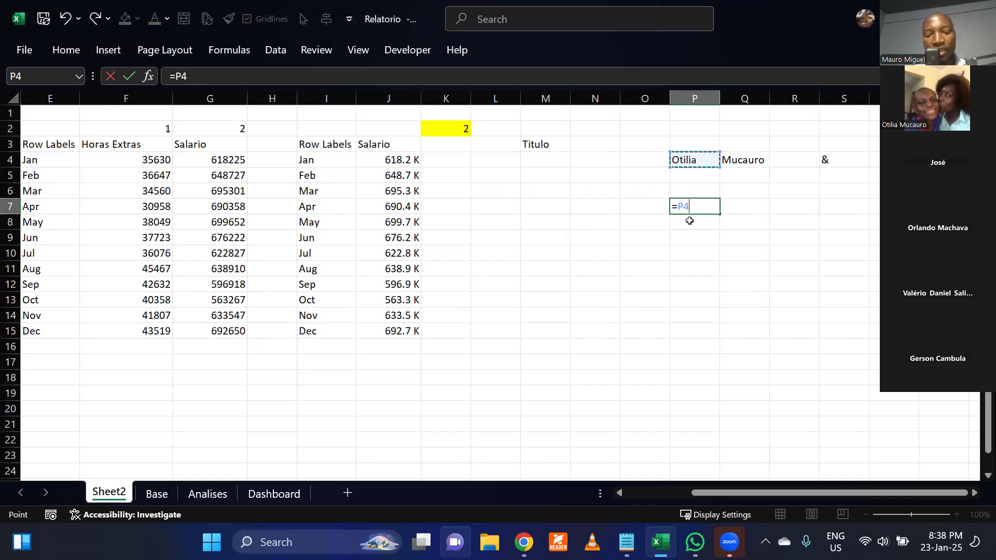
# Complete P7 as =P4&Q4 to join the first name and surname.
pyautogui.write('&')
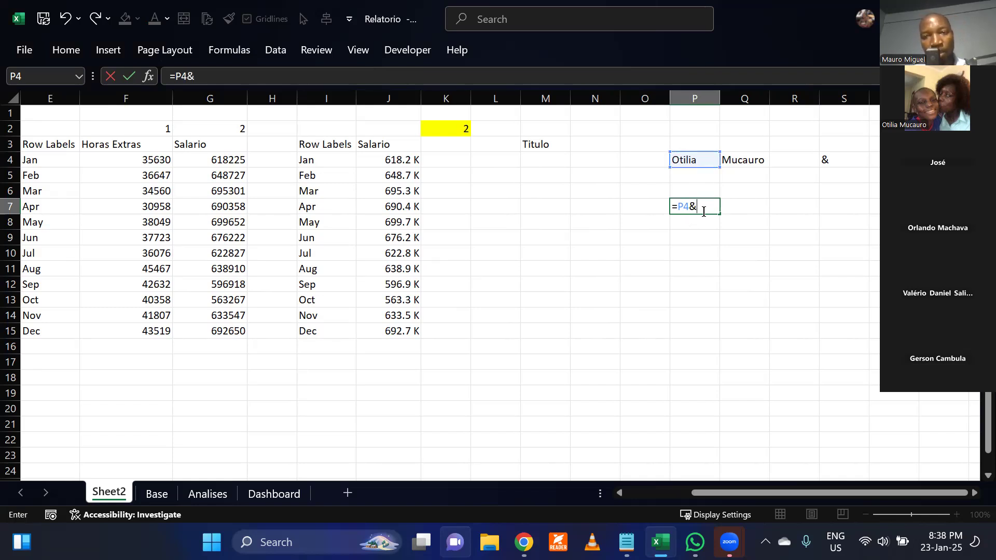
pyautogui.click(747, 159)
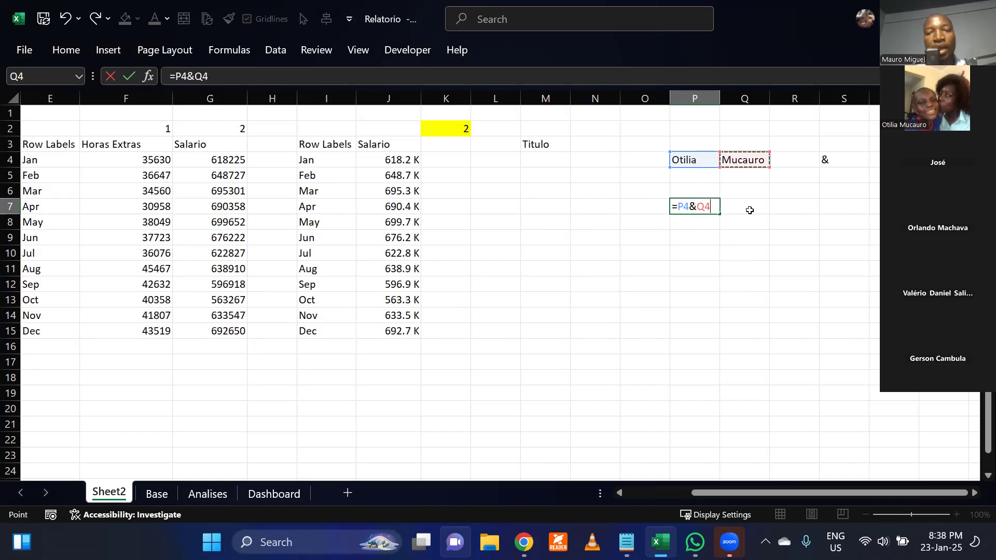
pyautogui.press('Return')
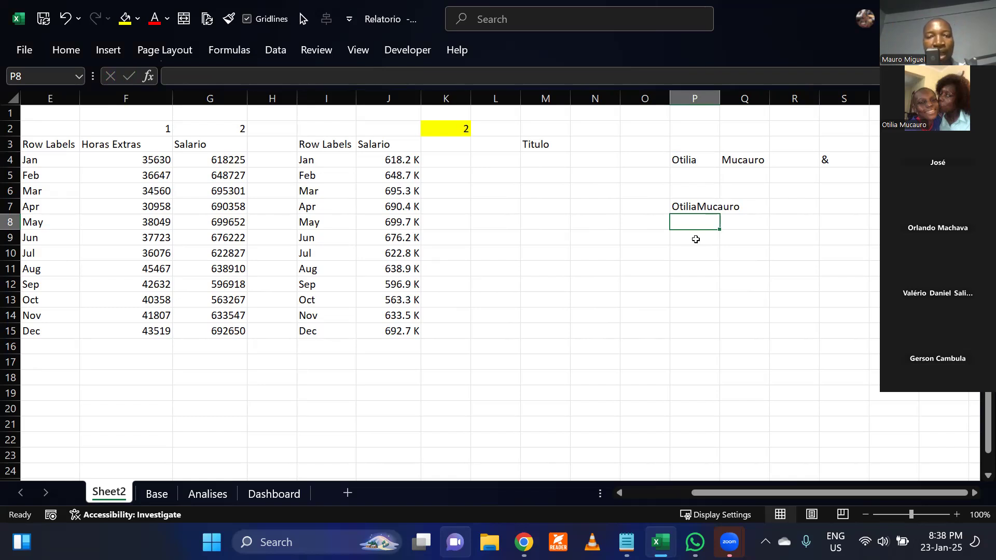
pyautogui.doubleClick(697, 214)
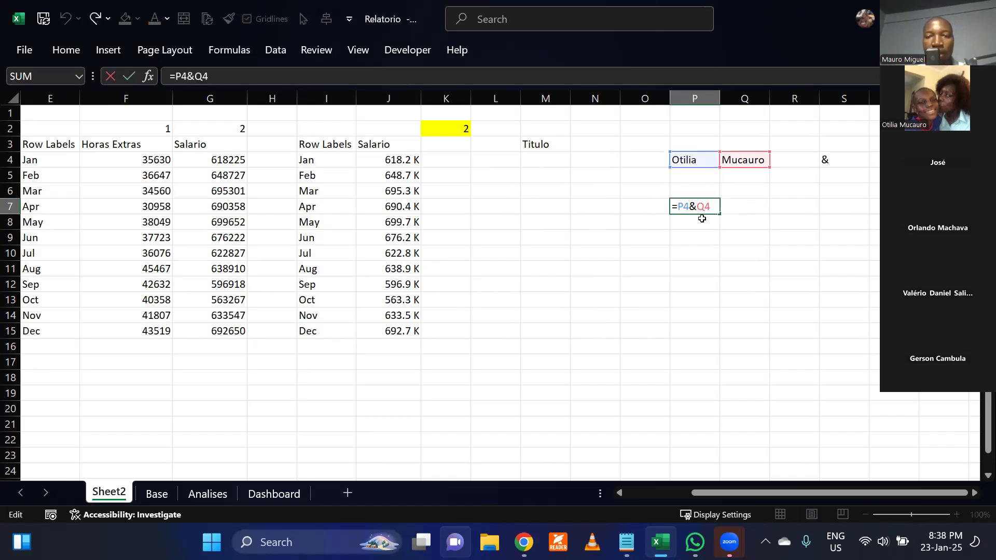
pyautogui.press('Return')
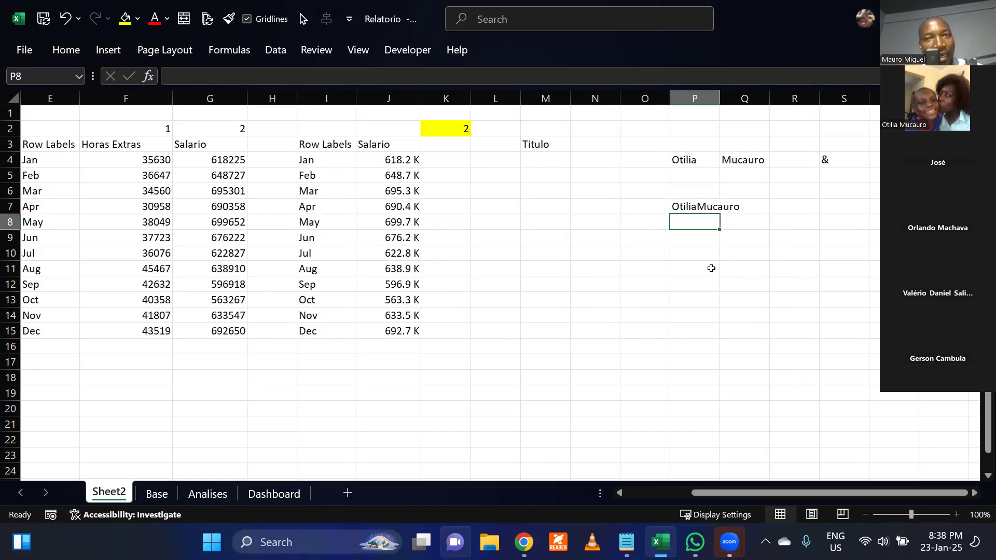
# Reopen the P7 formula and delete the Q4 reference.
pyautogui.click(707, 202)
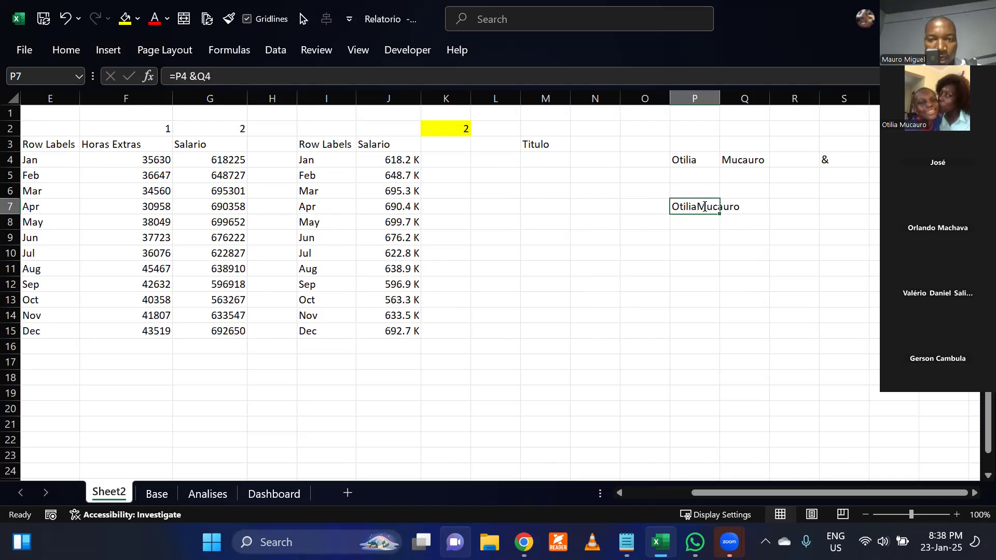
pyautogui.doubleClick(704, 206)
pyautogui.press('BackSpace')
pyautogui.press('BackSpace')
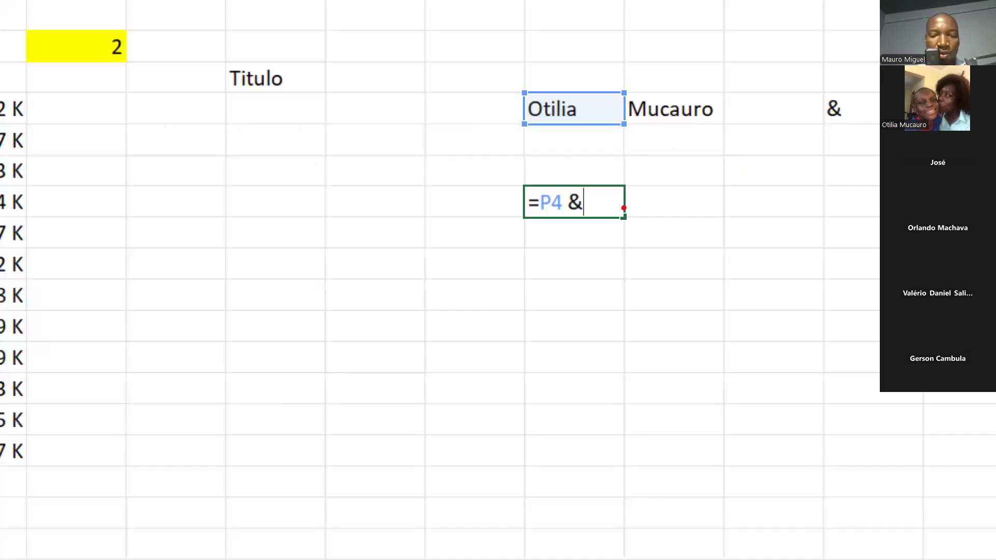
# Write the sample name joined by an underscore on the Zoom whiteboard, mark the gap, then close it.
pyautogui.press('w')
pyautogui.press('t')
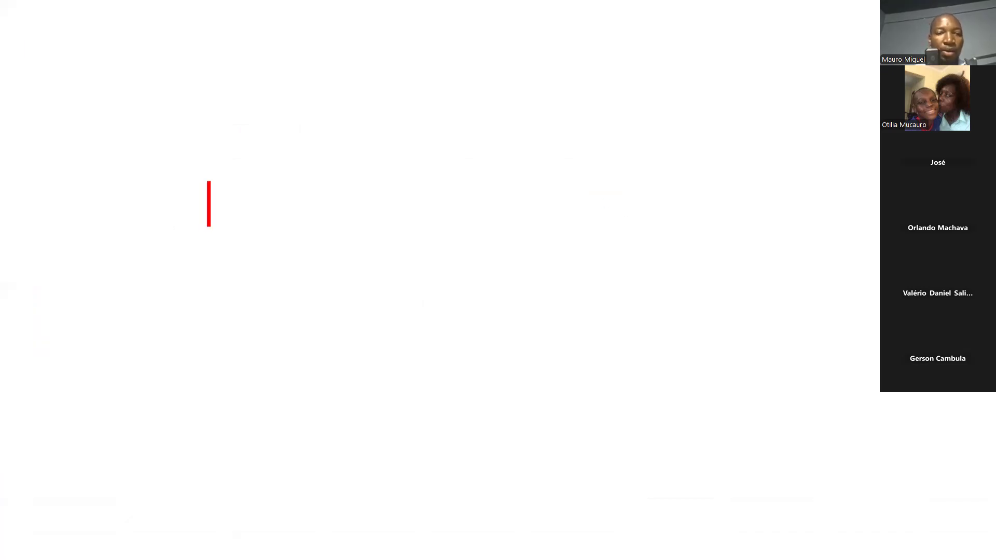
pyautogui.write('Olitia')
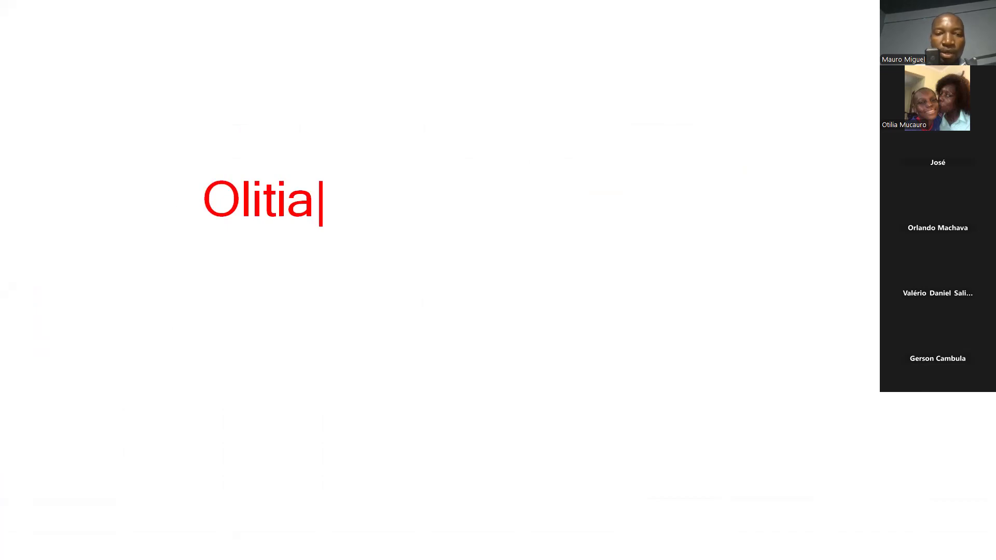
pyautogui.write('_')
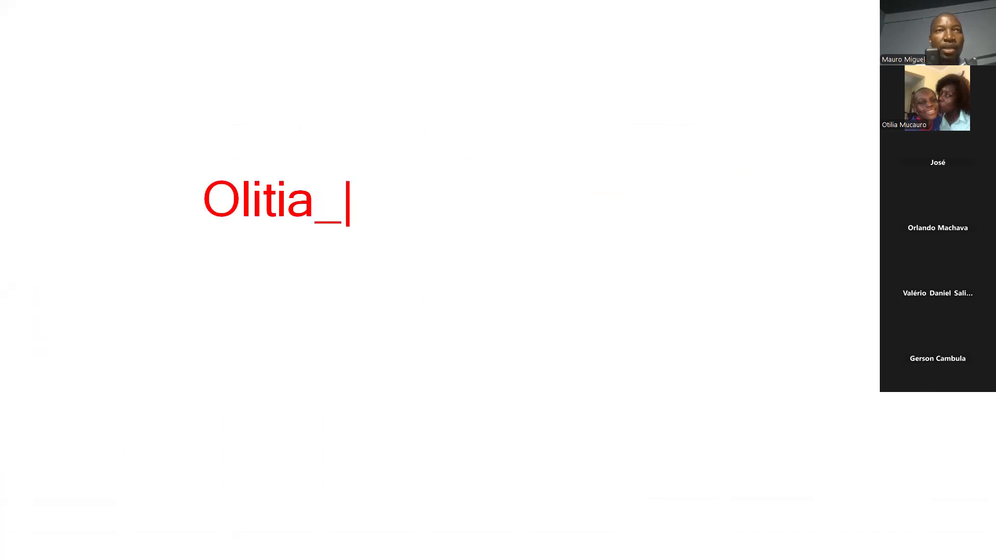
pyautogui.write('Mu')
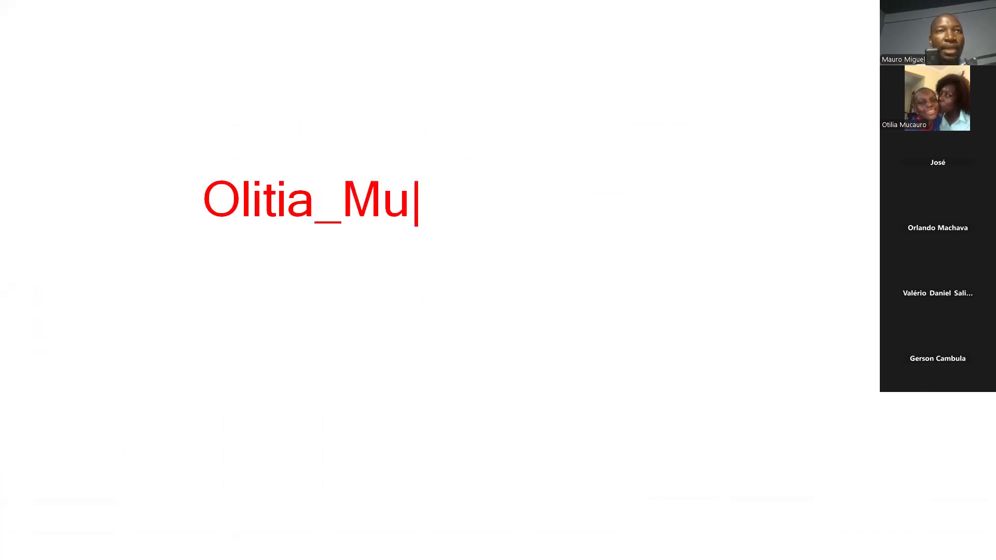
pyautogui.write('cauro')
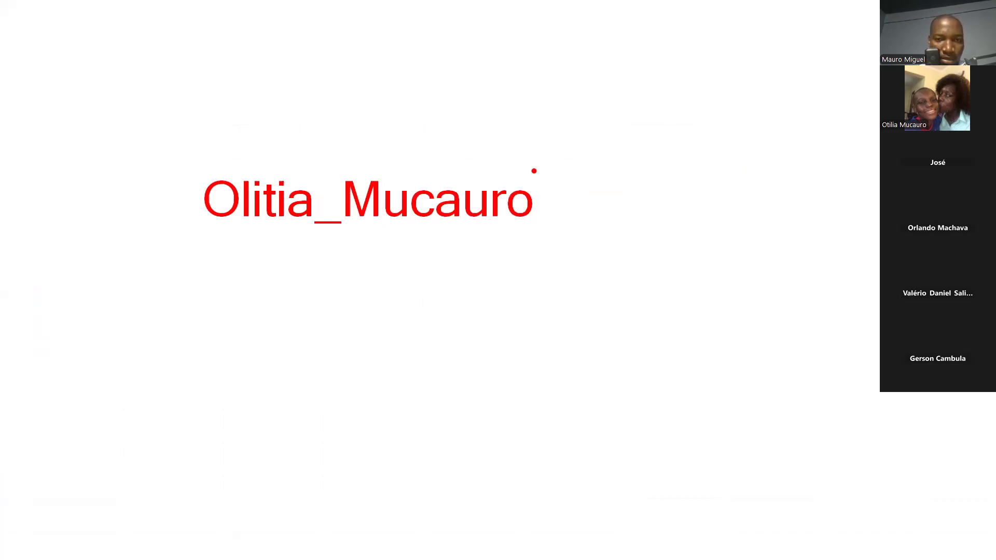
pyautogui.moveTo(325, 230); pyautogui.dragTo(323, 261)
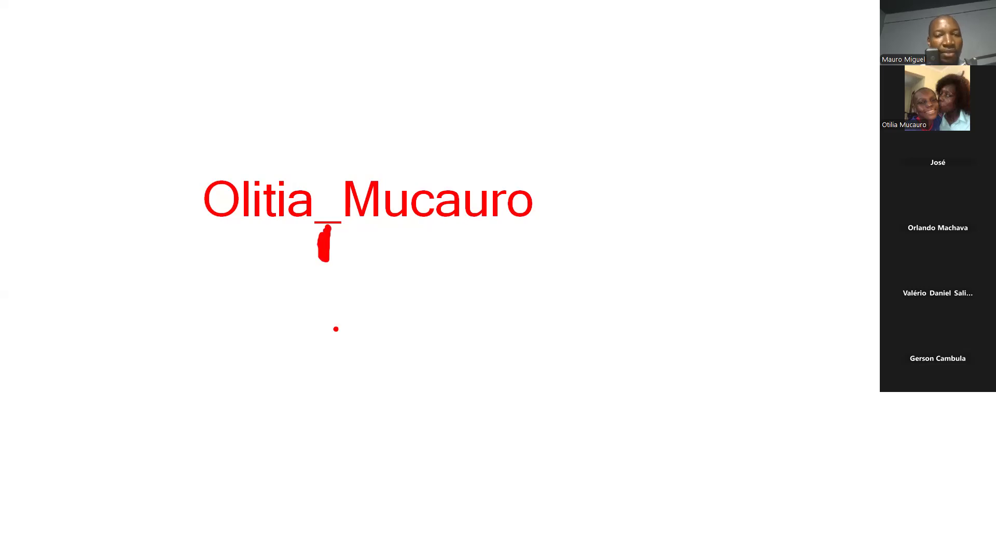
pyautogui.moveTo(378, 311)
pyautogui.mouseDown()
pyautogui.moveTo(385, 365)
pyautogui.moveTo(406, 374)
pyautogui.mouseUp()
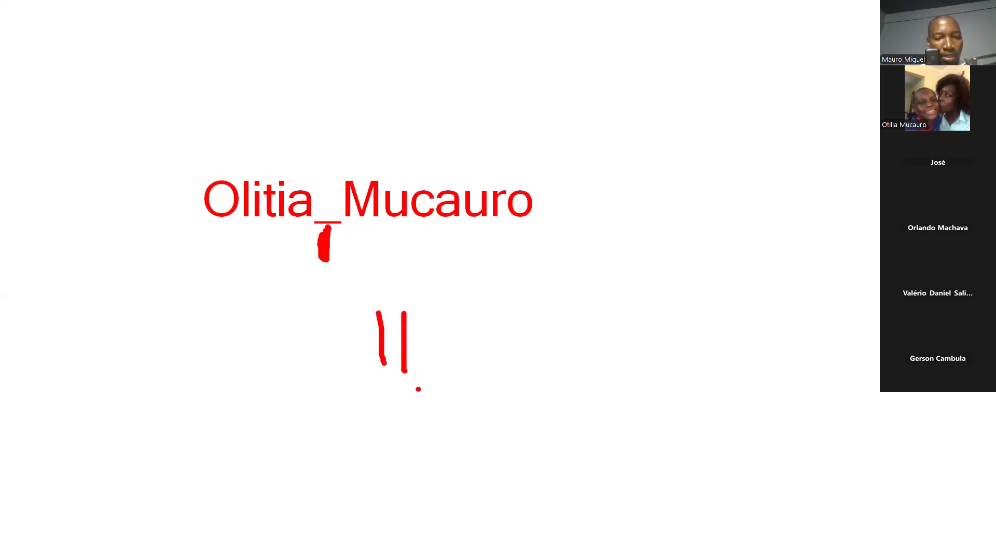
pyautogui.press('Escape')
# Finish P7 as =P4 &" "&Q4 so the first name and surname show separated by a space.
pyautogui.write('"')
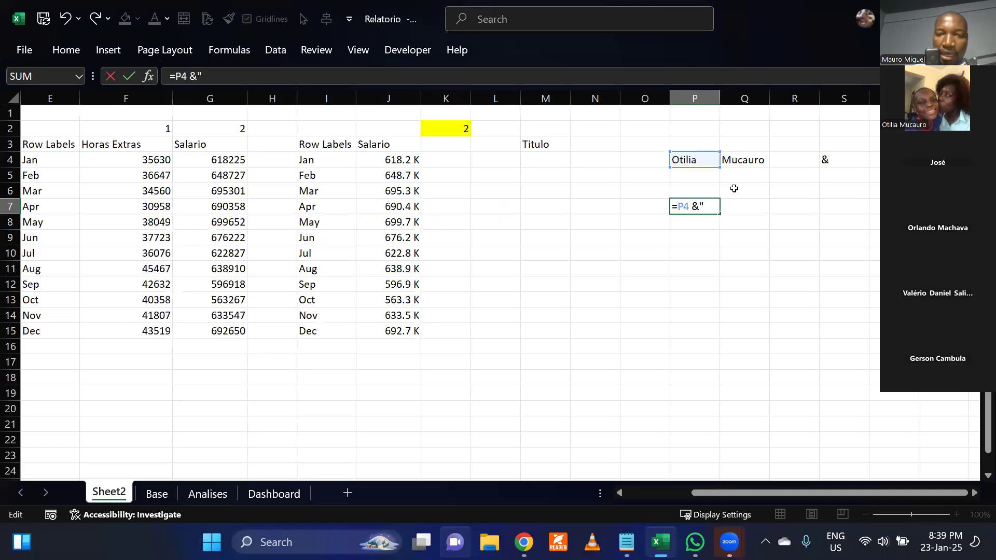
pyautogui.write(' "')
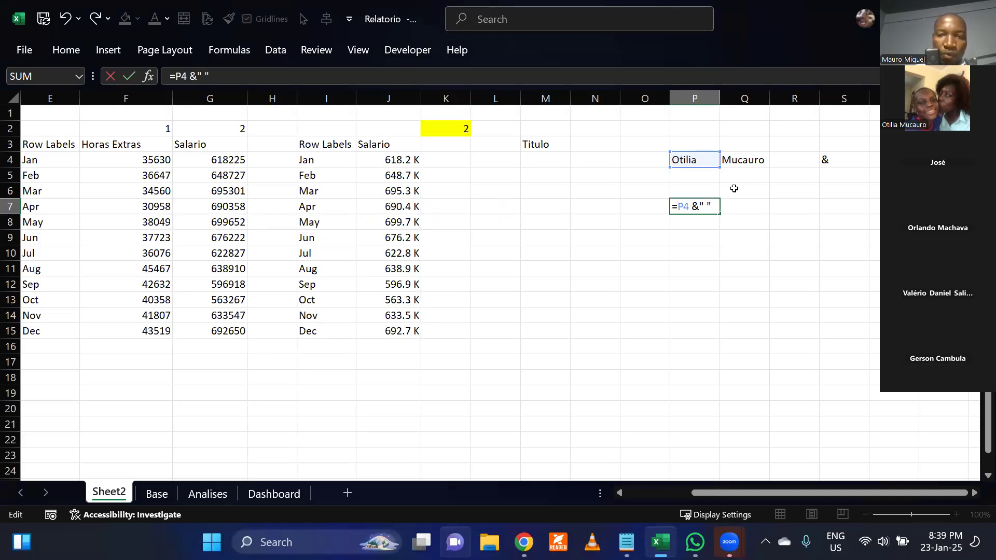
pyautogui.write('&')
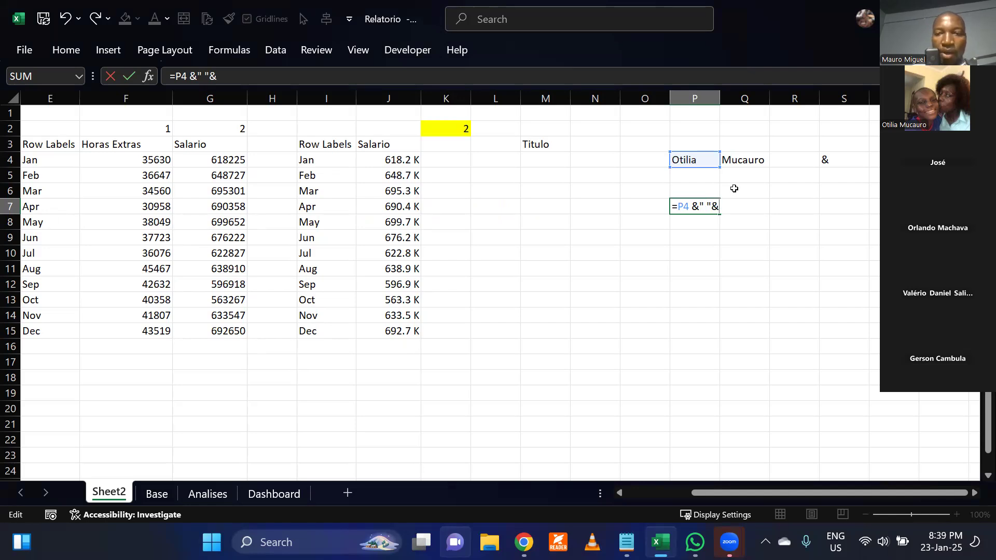
pyautogui.click(761, 165)
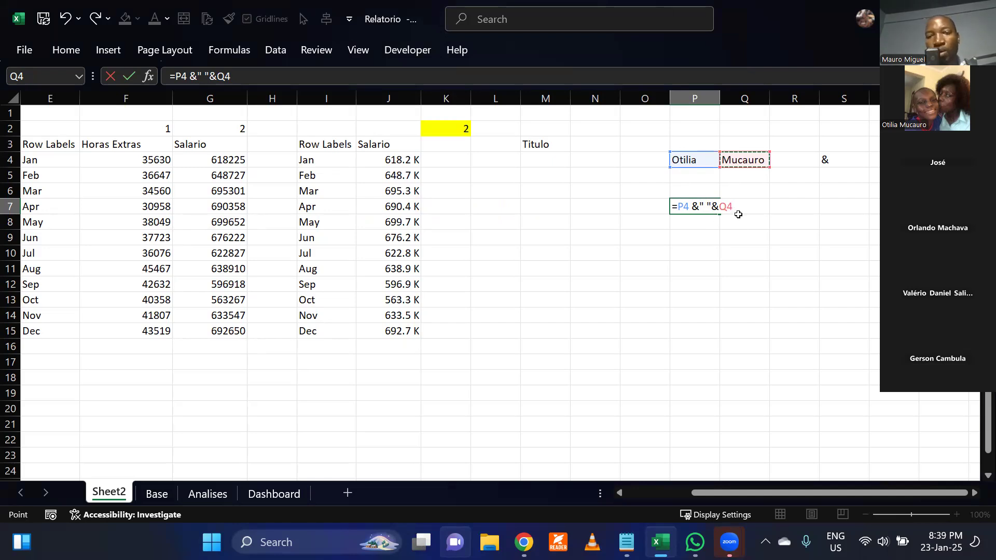
pyautogui.press('Return')
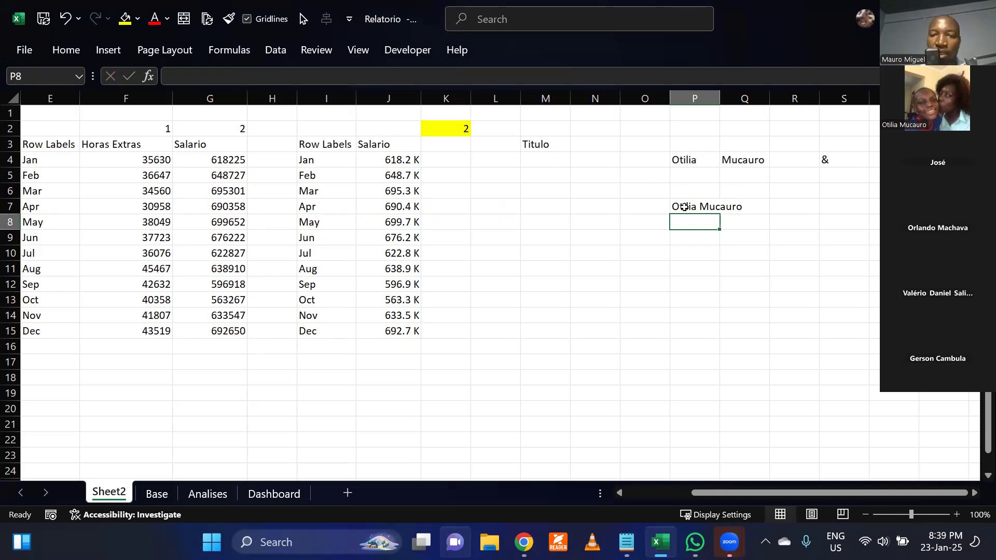
pyautogui.click(684, 206)
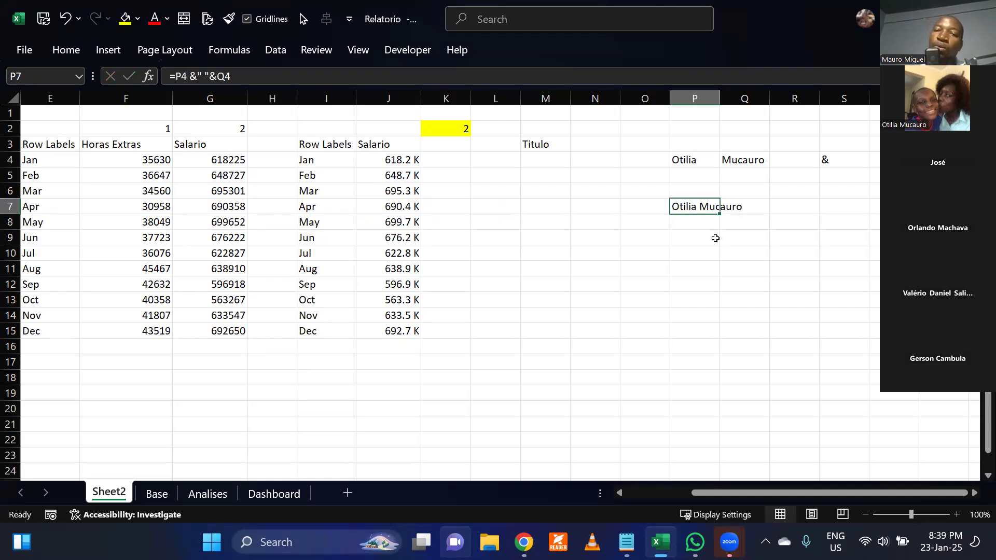
pyautogui.click(715, 238)
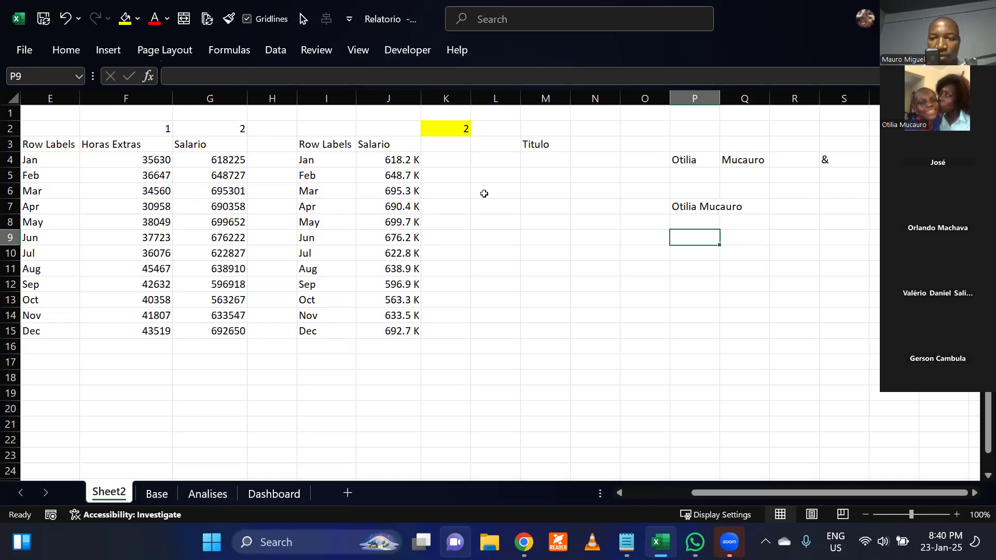
# Narrow column L and start M4's formula as ="Pagamento de "&J3.
pyautogui.moveTo(492, 106); pyautogui.dragTo(440, 108)
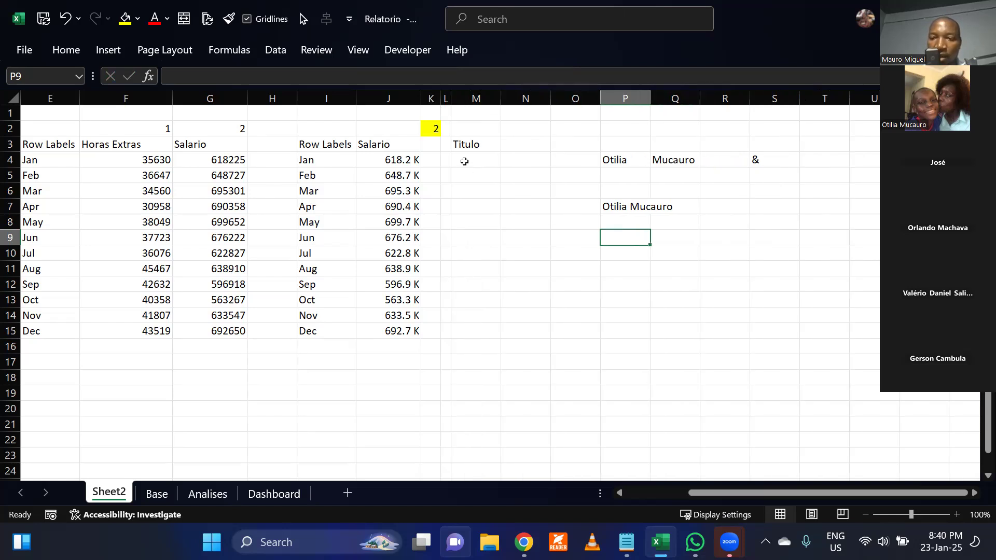
pyautogui.click(464, 161)
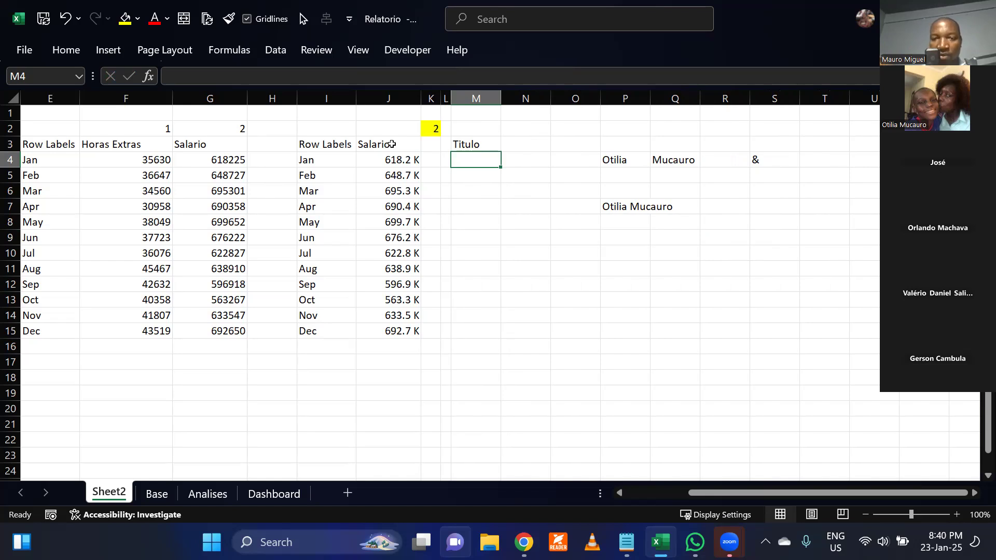
pyautogui.write('=')
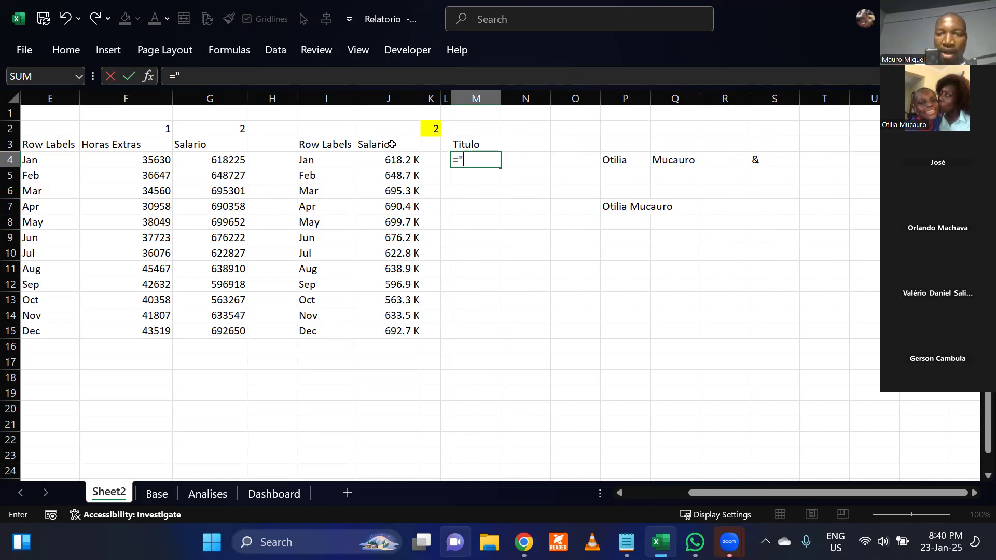
pyautogui.write('"Pagame')
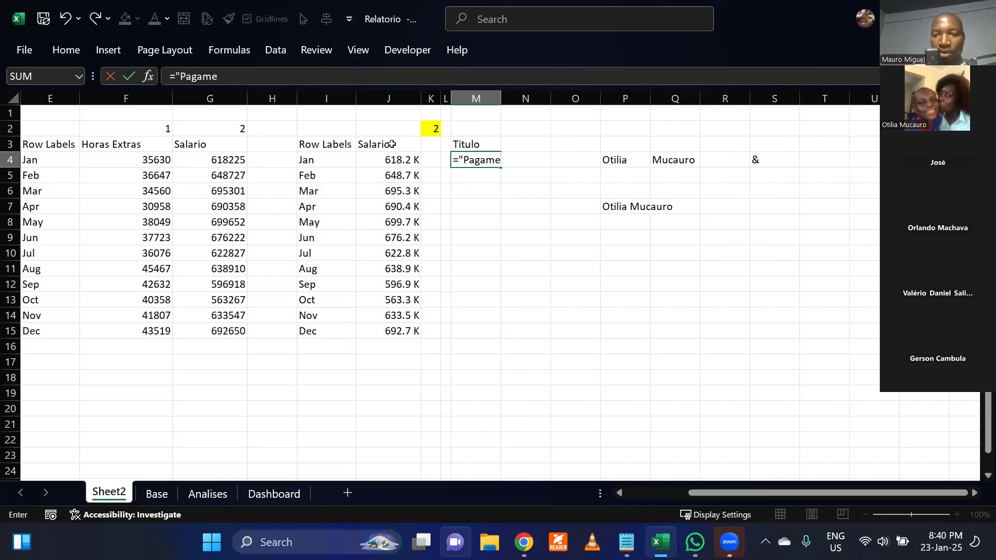
pyautogui.write('nto de')
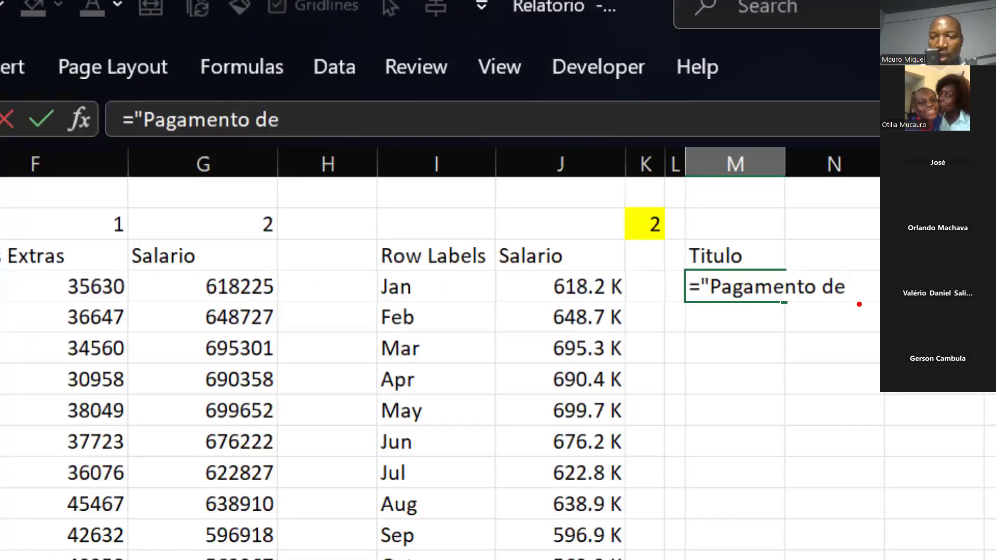
pyautogui.moveTo(862, 299)
pyautogui.mouseDown()
pyautogui.moveTo(845, 299)
pyautogui.moveTo(863, 301)
pyautogui.mouseUp()
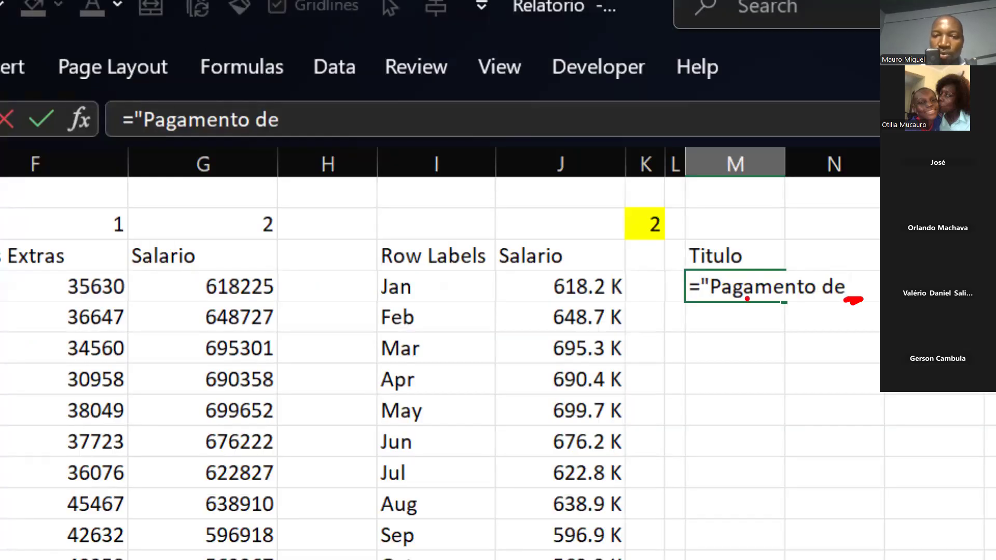
pyautogui.moveTo(494, 234); pyautogui.dragTo(630, 279)
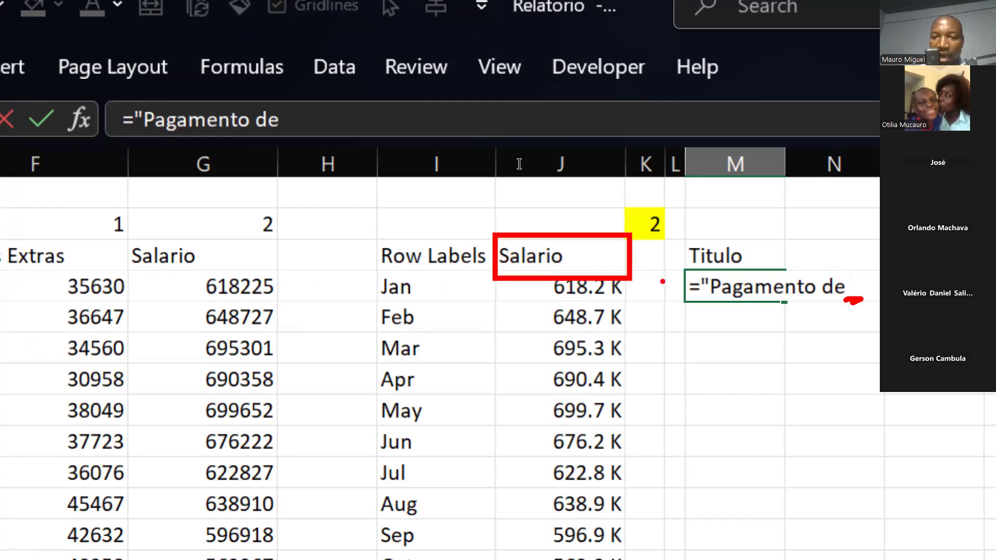
pyautogui.press('Escape')
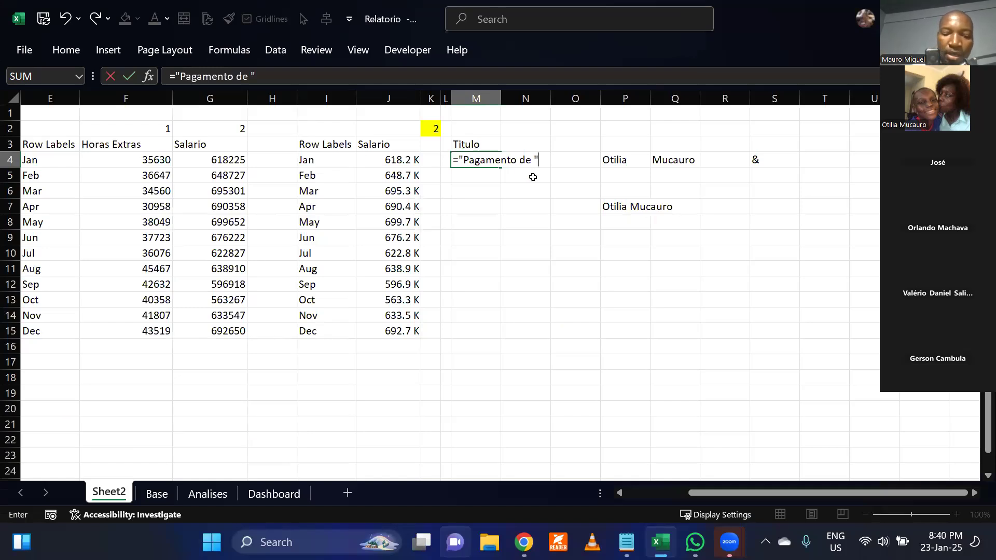
pyautogui.write('&')
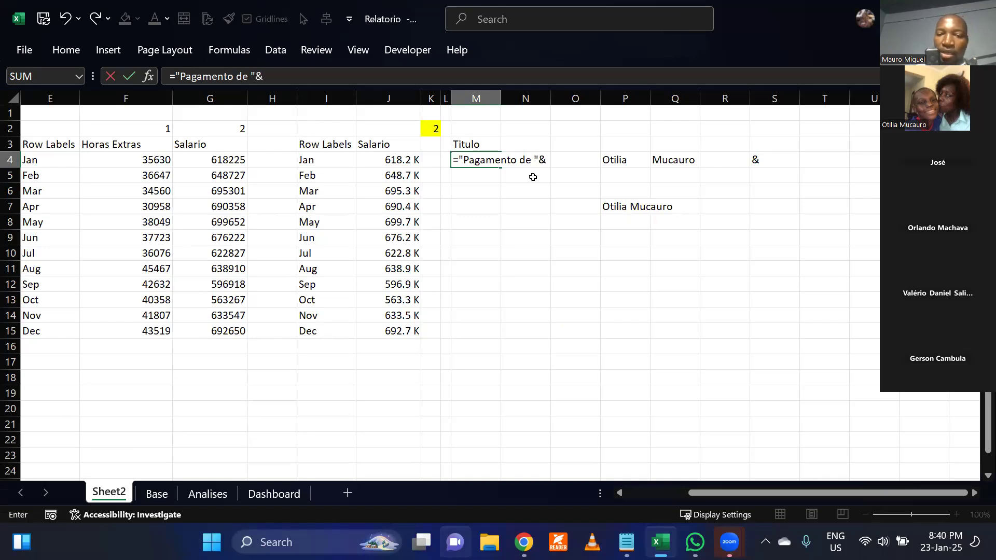
pyautogui.click(392, 144)
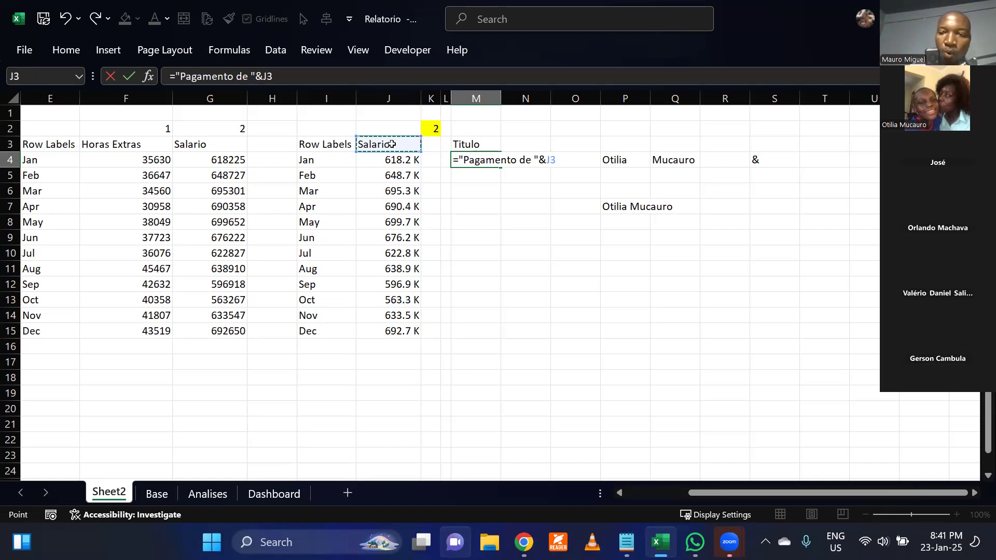
# Append &" por mês" to the M4 formula, fixing the accented ê, and commit it.
pyautogui.write('&')
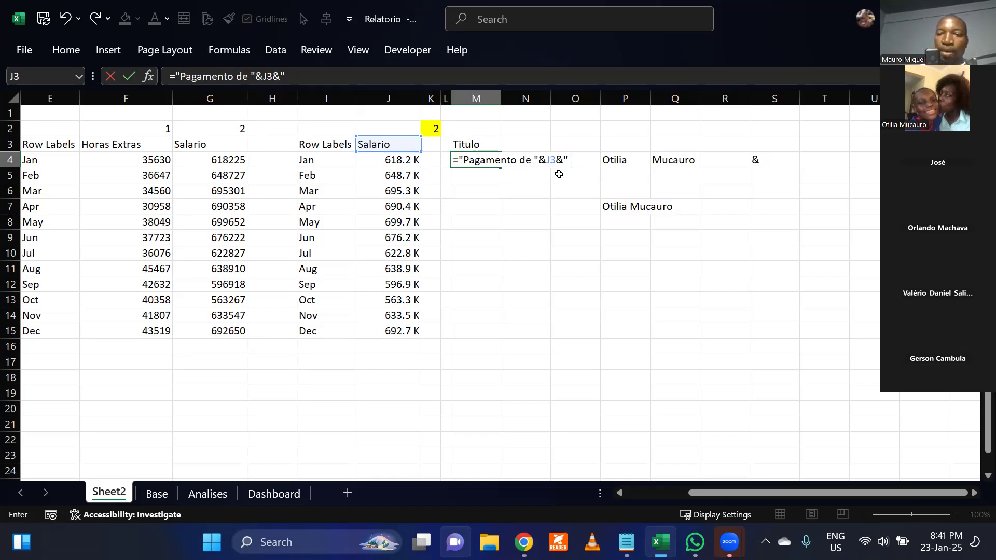
pyautogui.write('por m')
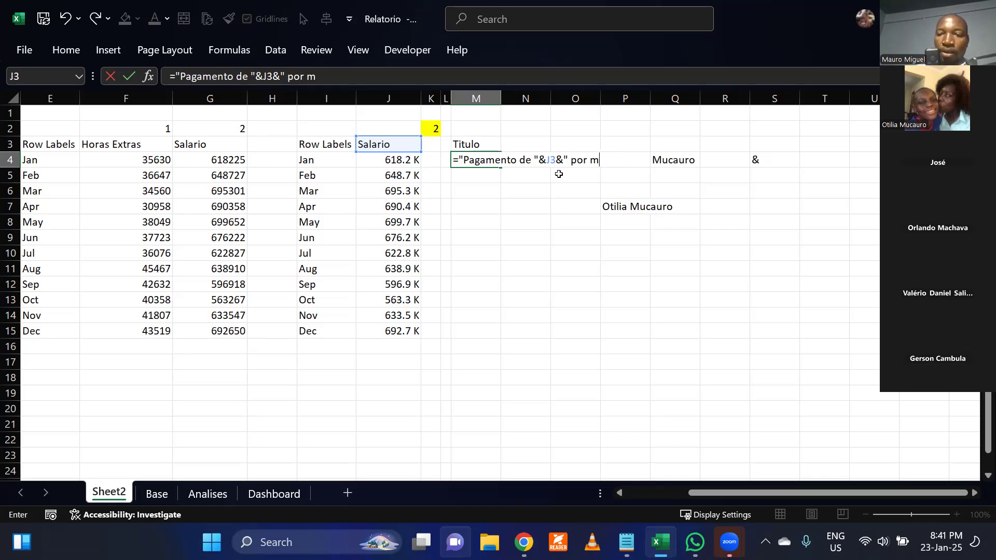
pyautogui.write('e')
pyautogui.press('BackSpace')
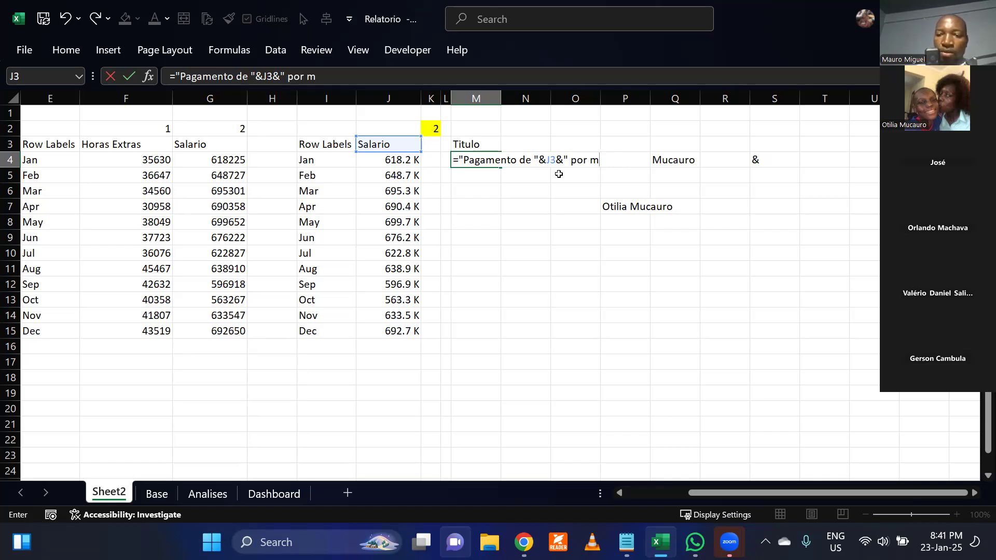
pyautogui.press('super+space')
pyautogui.press('super+space')
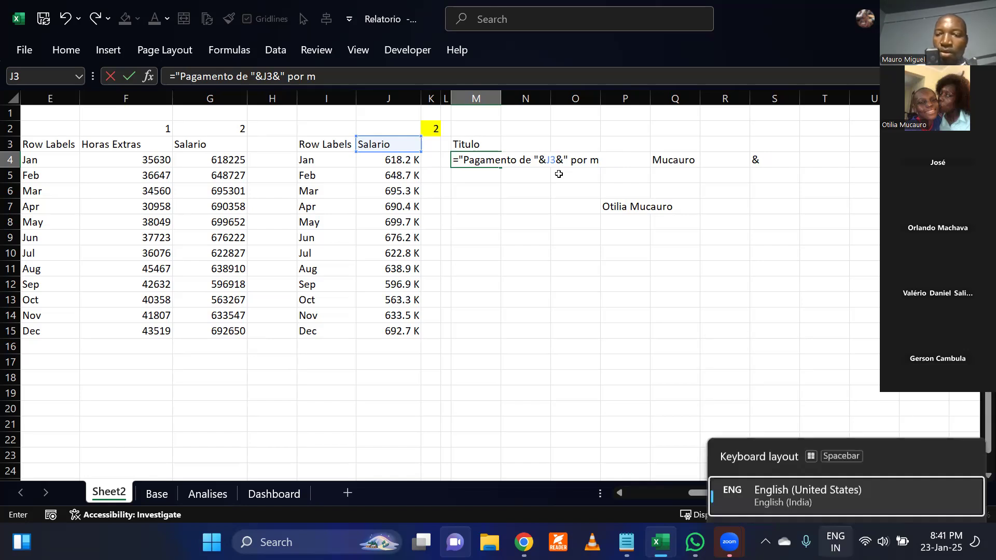
pyautogui.write('|es')
pyautogui.press('BackSpace')
pyautogui.press('BackSpace')
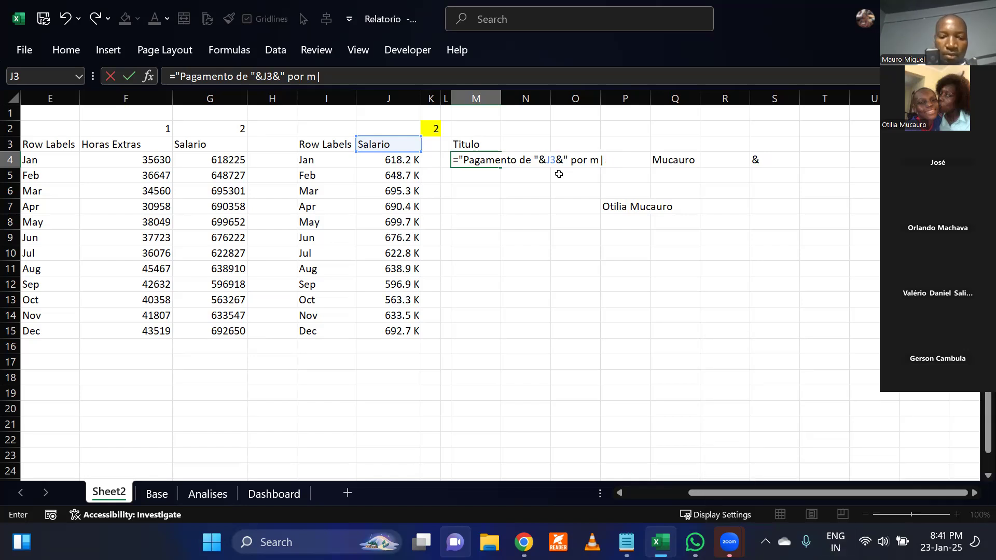
pyautogui.press('BackSpace')
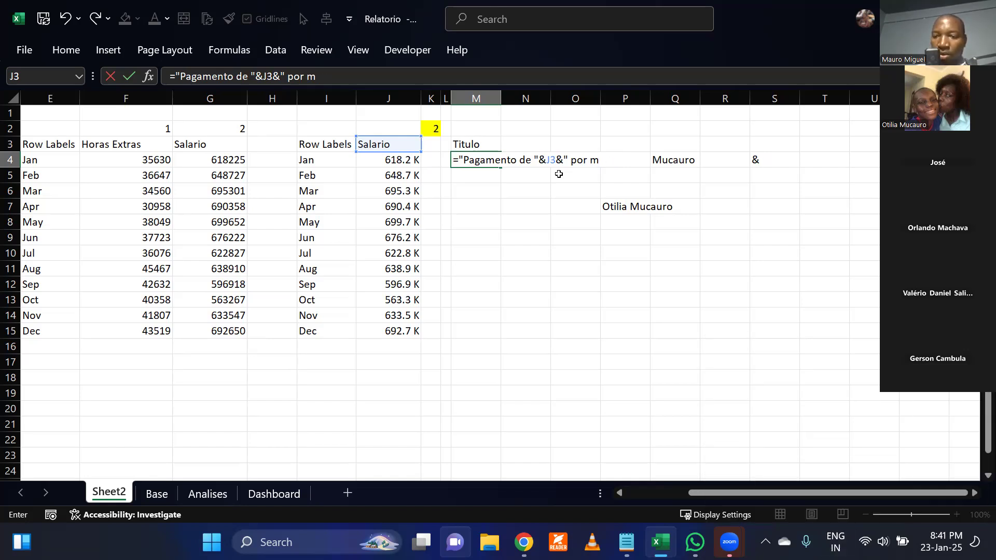
pyautogui.press('super+space')
pyautogui.press('super+space')
pyautogui.write('ê')
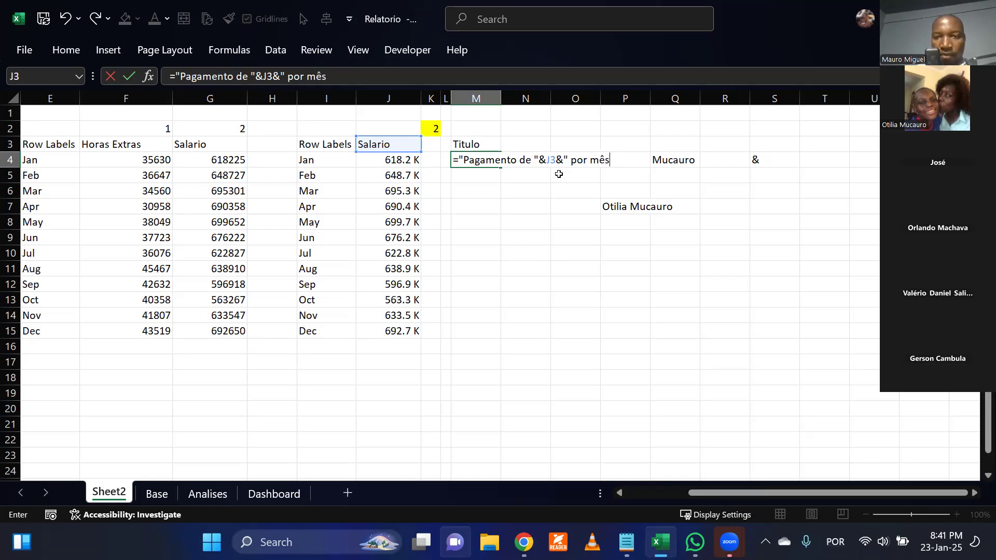
pyautogui.write('sª')
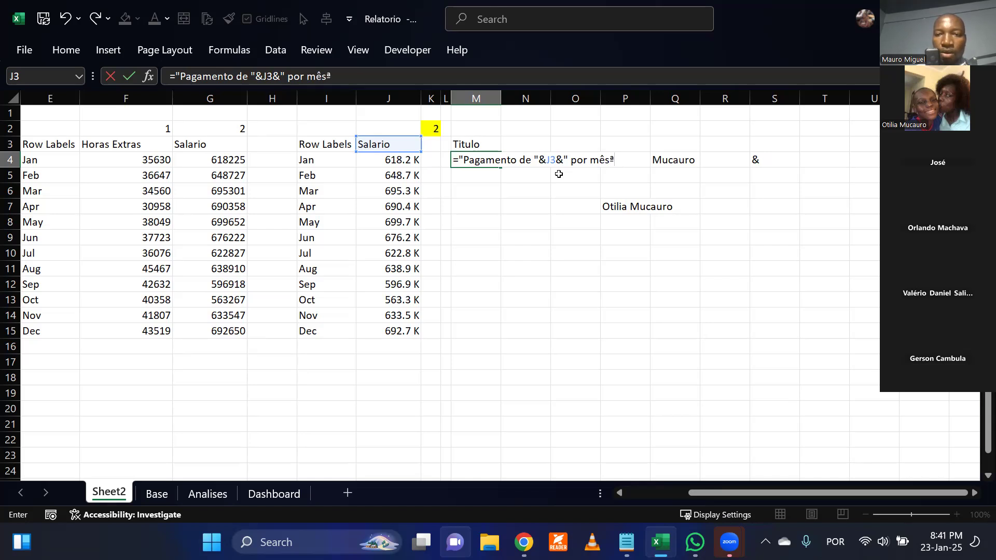
pyautogui.press('BackSpace')
pyautogui.press('super+space')
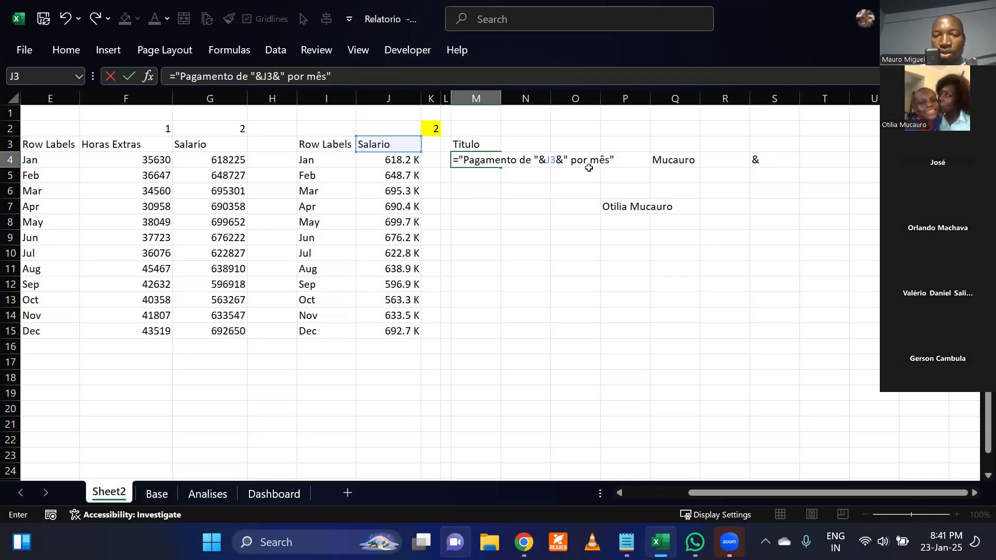
pyautogui.press('Return')
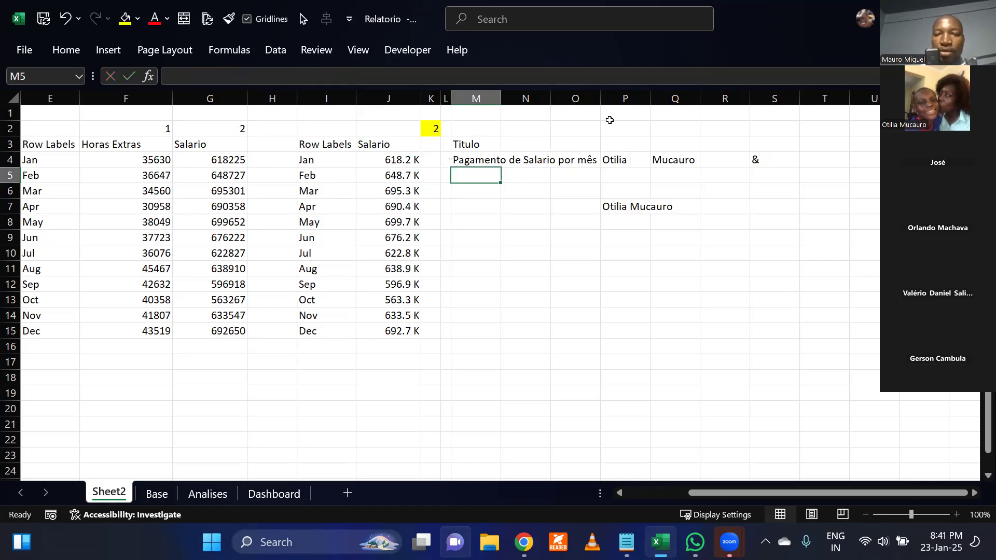
# Insert a blank column at P on Sheet2 and return to the title cell M4.
pyautogui.click(613, 99)
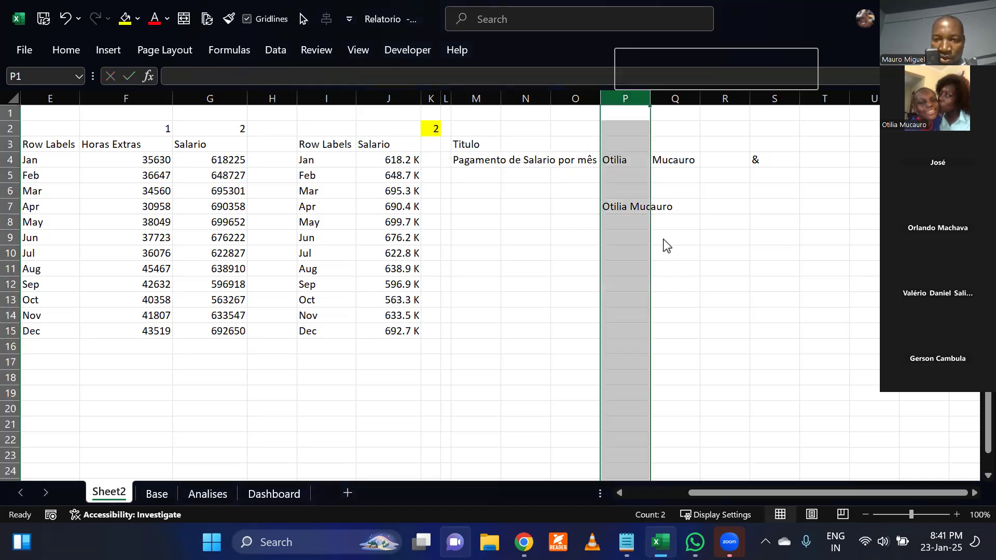
pyautogui.hotkey('shift', 'F10')
pyautogui.press('i')
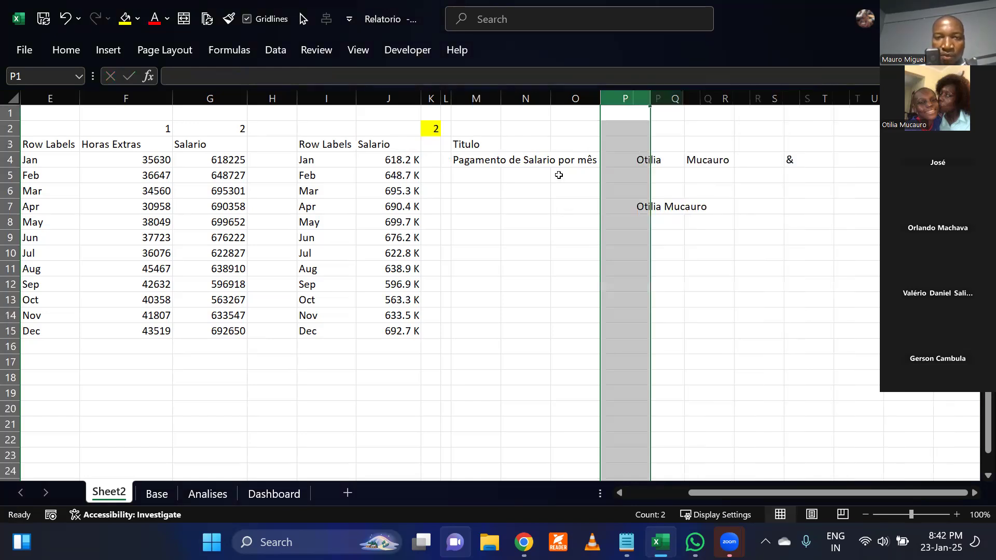
pyautogui.click(575, 238)
pyautogui.scroll(2, 575, 238)
pyautogui.click(620, 194)
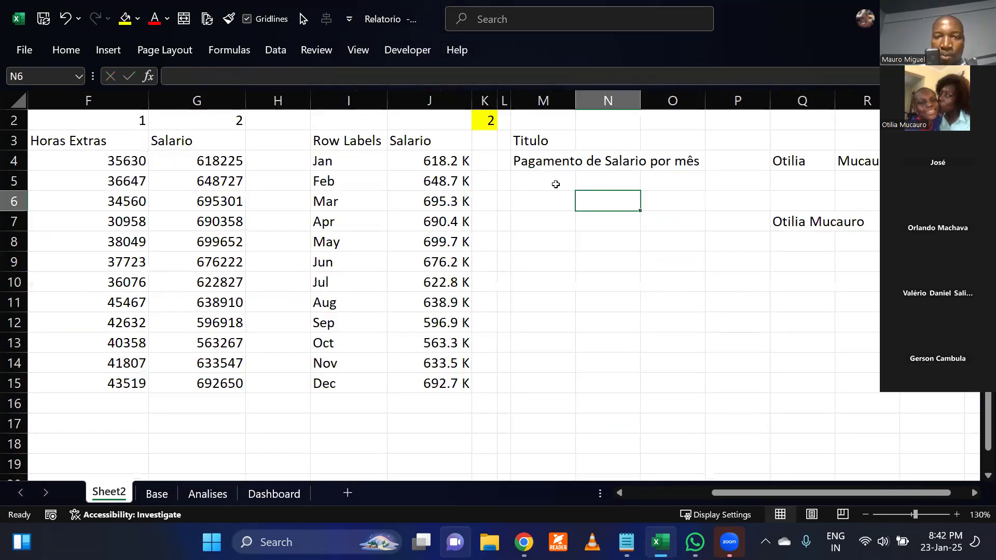
pyautogui.scroll(1, 555, 184)
pyautogui.press('Up')
pyautogui.press('Up')
pyautogui.press('Left')
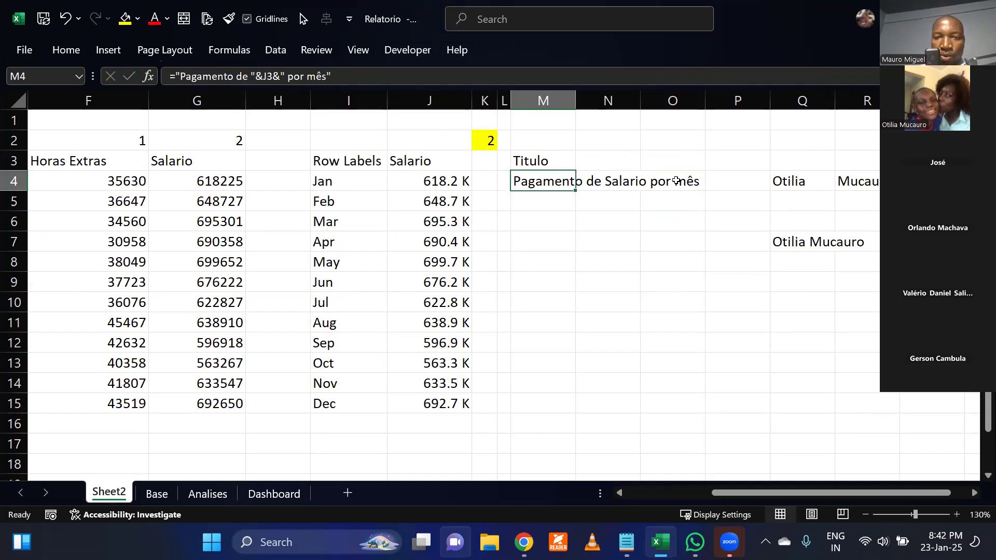
# Set switch cell K2 to 1 and verify M4 now reads 'Pagamento de Horas Extras por mês'.
pyautogui.click(489, 140)
pyautogui.write('1')
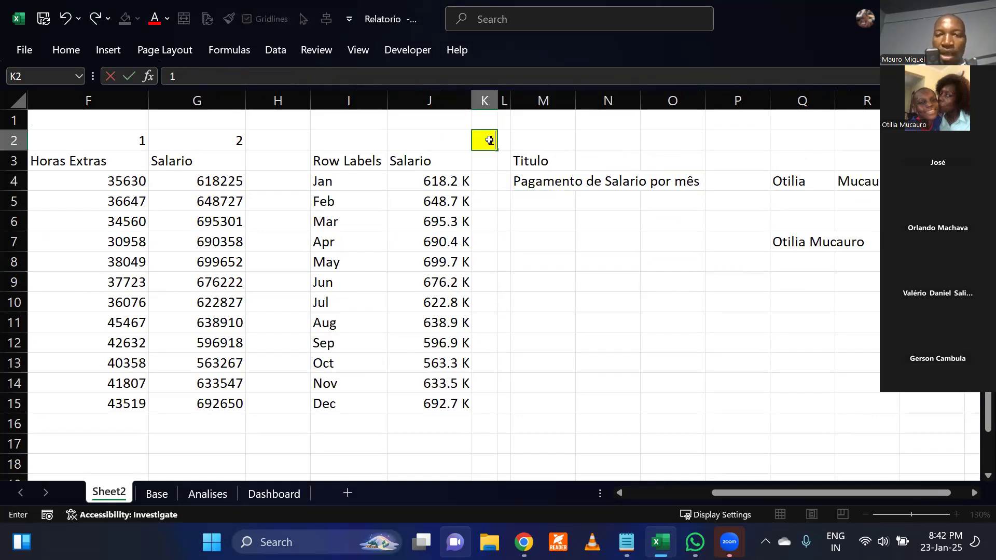
pyautogui.press('Return')
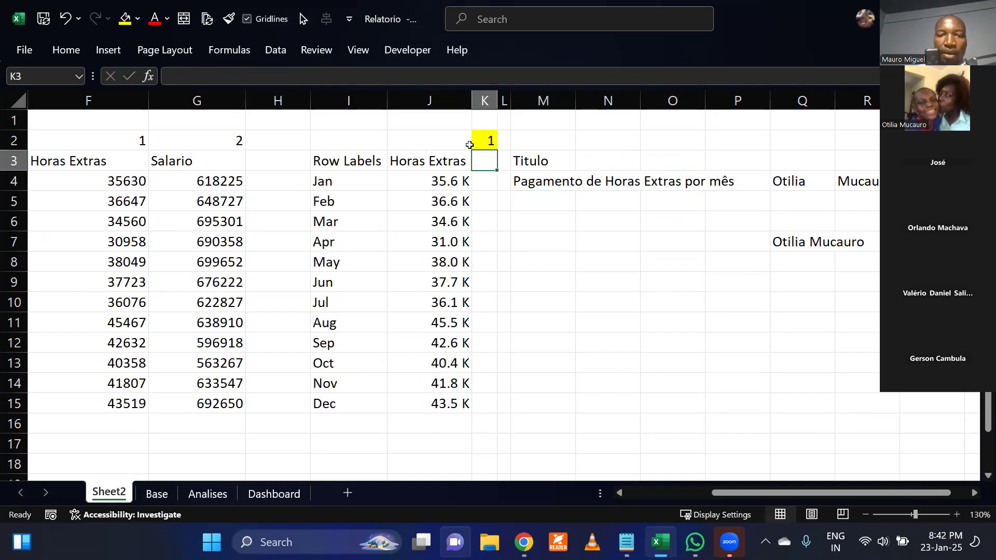
pyautogui.click(430, 160)
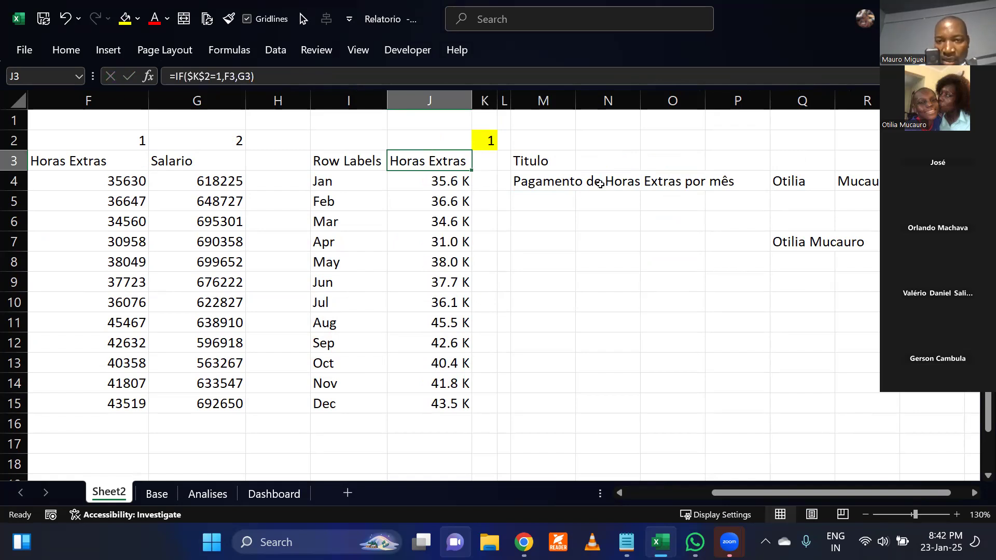
pyautogui.click(569, 185)
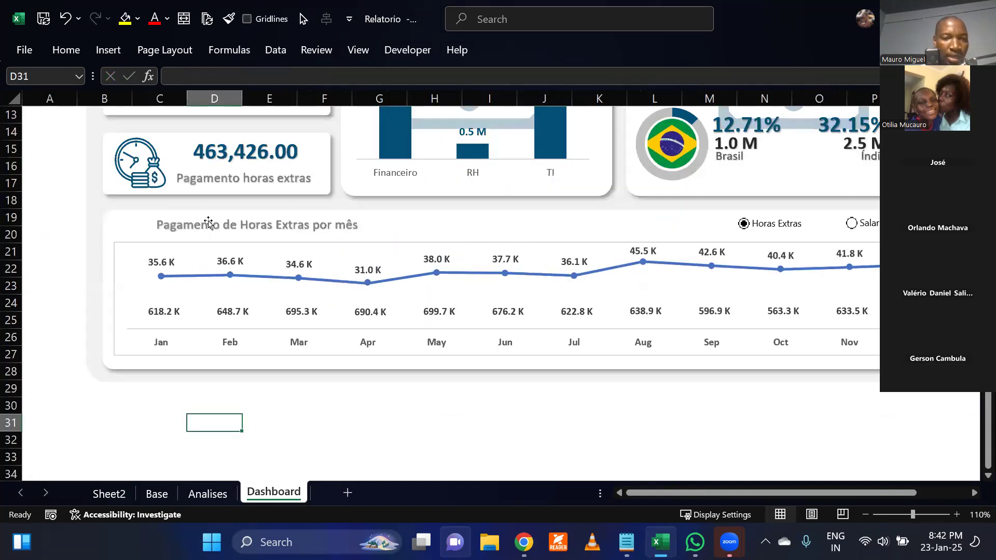
# Move the old chart title shape off the line chart and delete it.
pyautogui.click(208, 223)
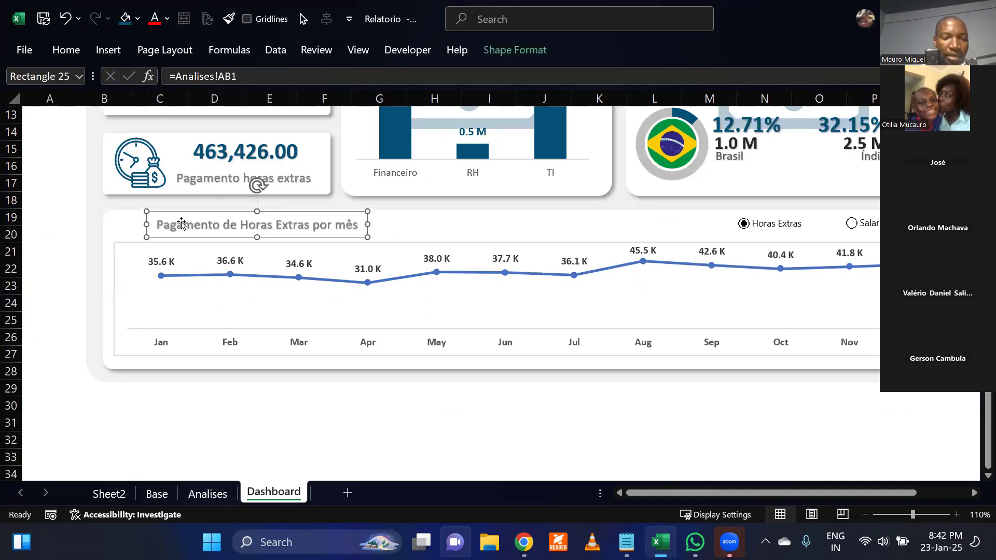
pyautogui.moveTo(181, 218); pyautogui.dragTo(209, 398)
pyautogui.press('Delete')
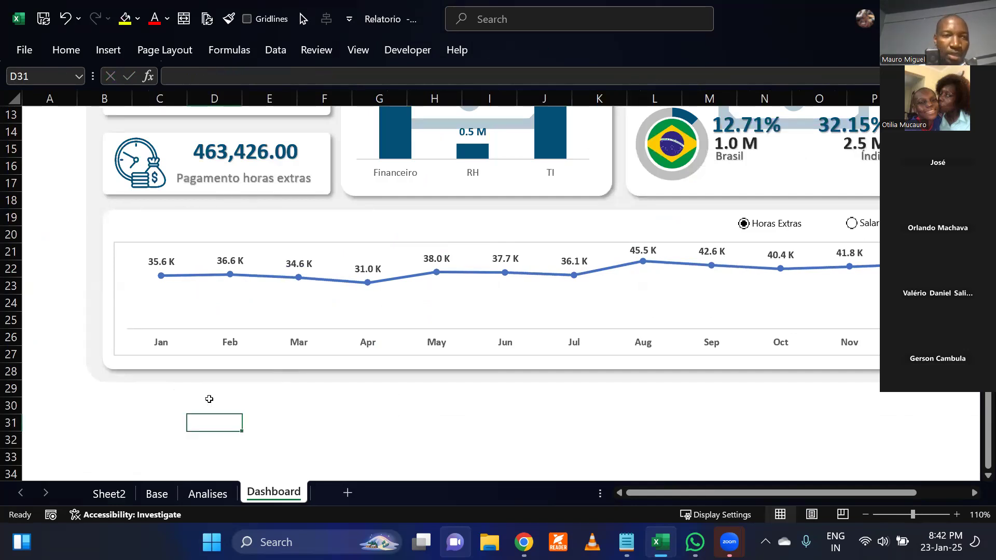
# Open the Shapes gallery from Insert > Illustrations.
pyautogui.click(98, 51)
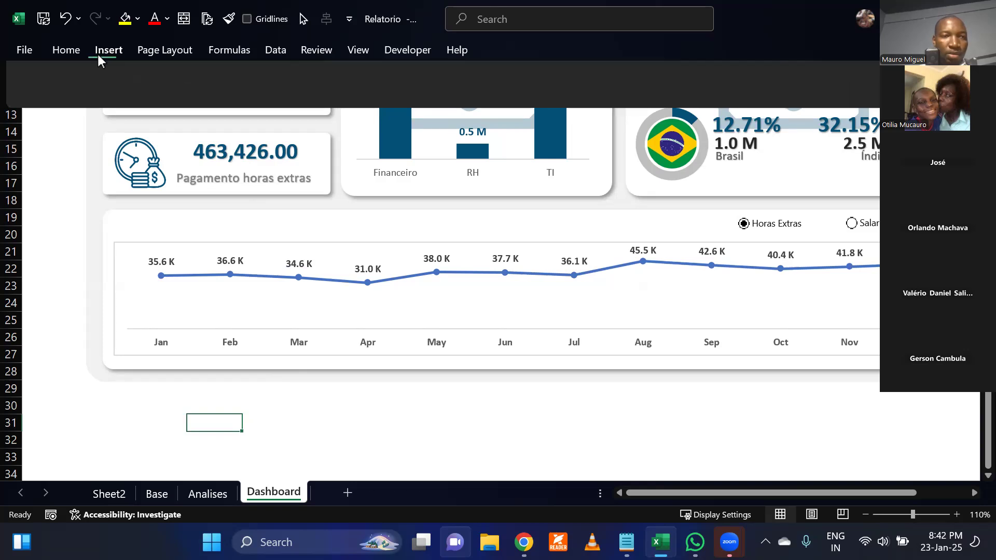
pyautogui.click(206, 117)
pyautogui.click(223, 162)
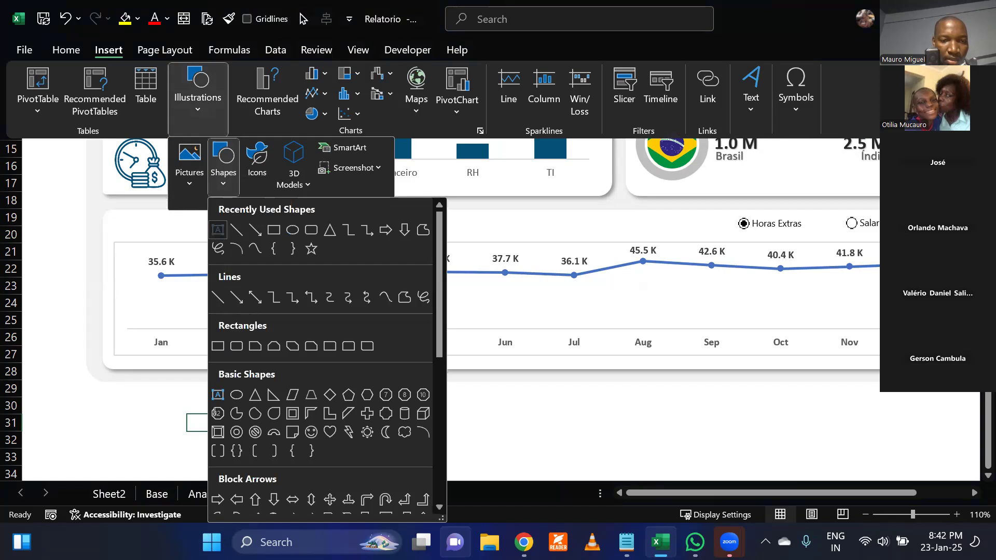
# Draw a text box and position it above the line chart, clearing its test text.
pyautogui.click(218, 232)
pyautogui.moveTo(211, 388)
pyautogui.mouseDown()
pyautogui.moveTo(228, 412)
pyautogui.moveTo(439, 400)
pyautogui.mouseUp()
pyautogui.moveTo(340, 392); pyautogui.dragTo(277, 216)
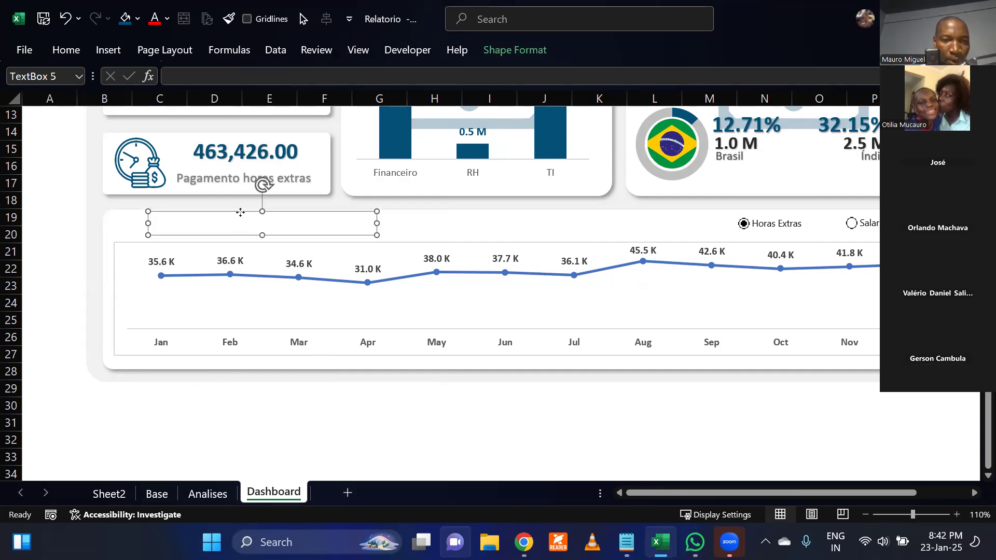
pyautogui.click(214, 223)
pyautogui.write('asdfasdf')
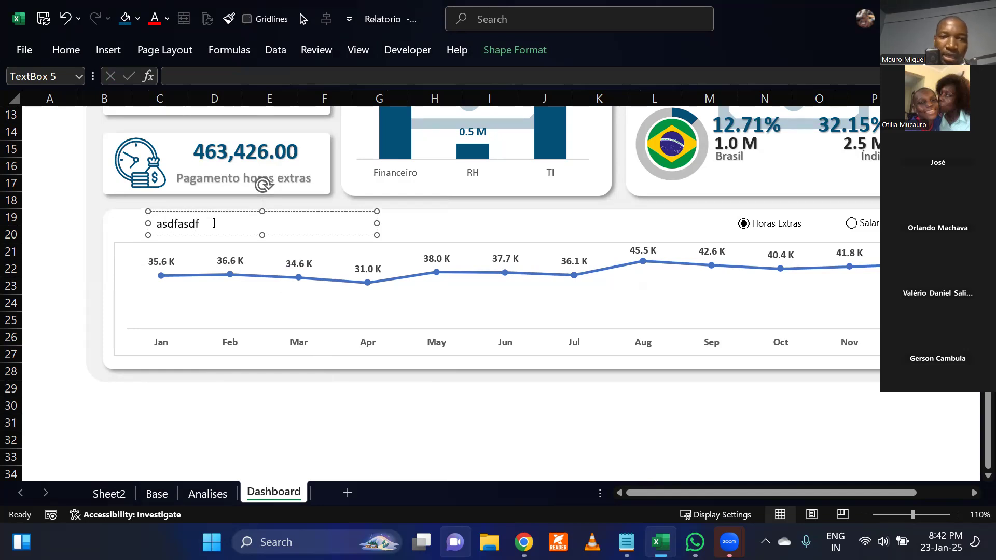
pyautogui.doubleClick(164, 224)
pyautogui.press('BackSpace')
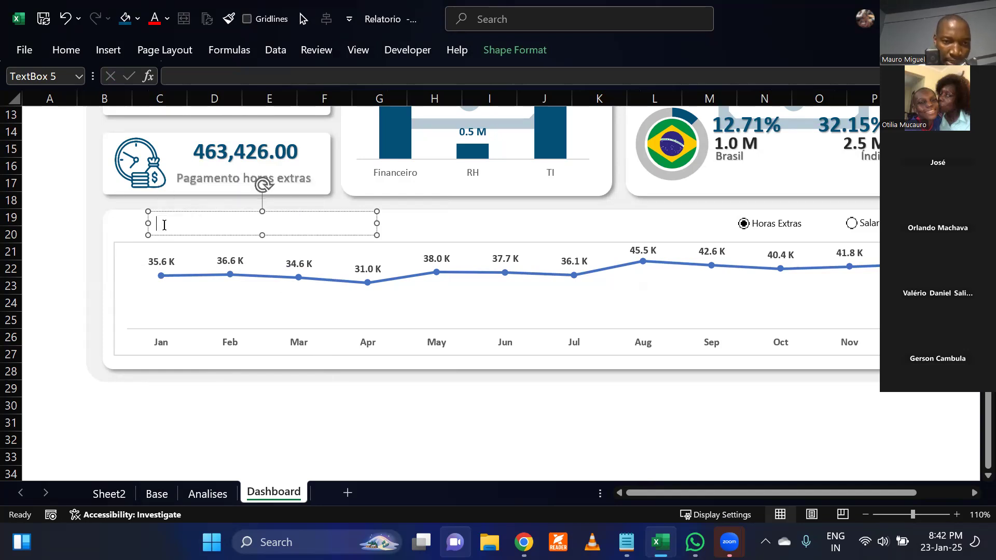
# Link the text box to =Sheet2!M4 so it shows the dynamic title.
pyautogui.click(176, 212)
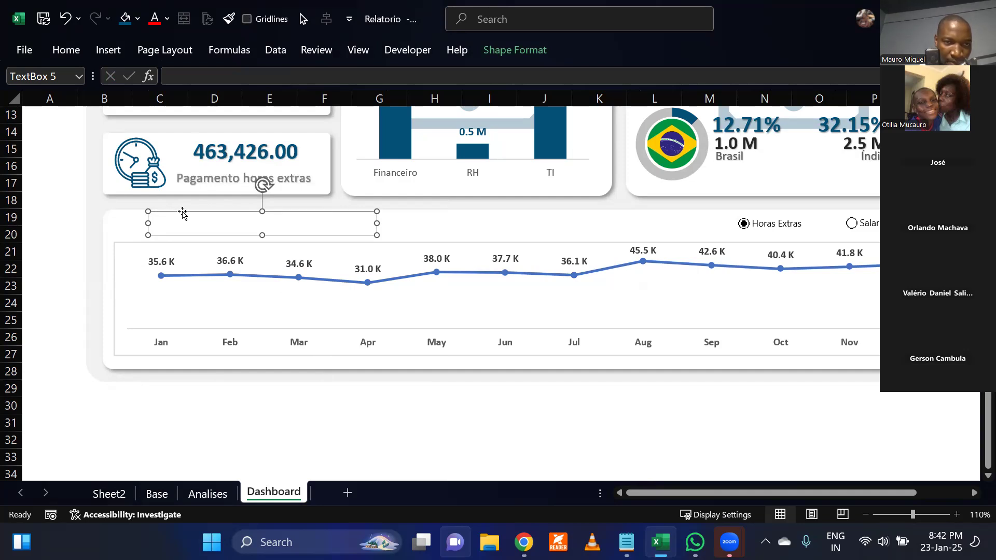
pyautogui.click(209, 81)
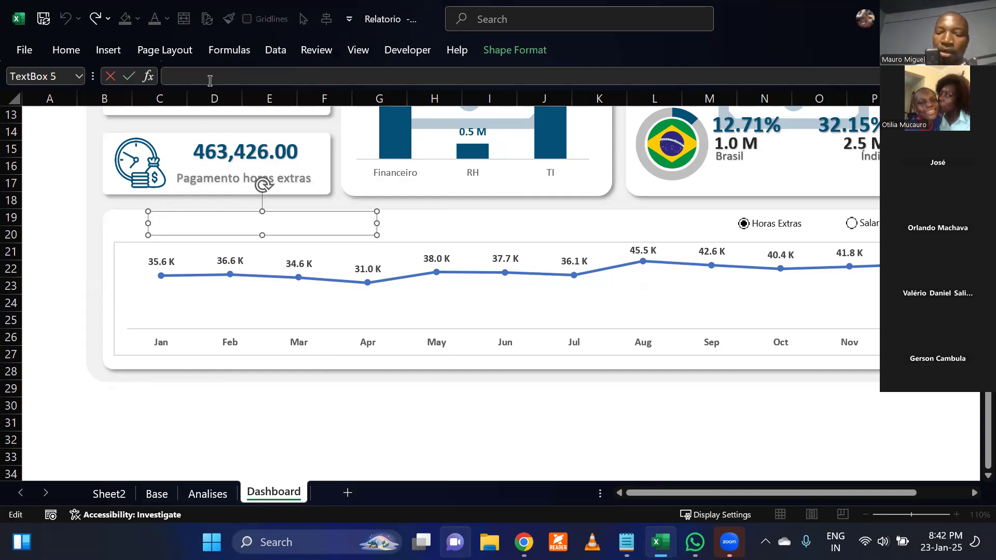
pyautogui.write('=')
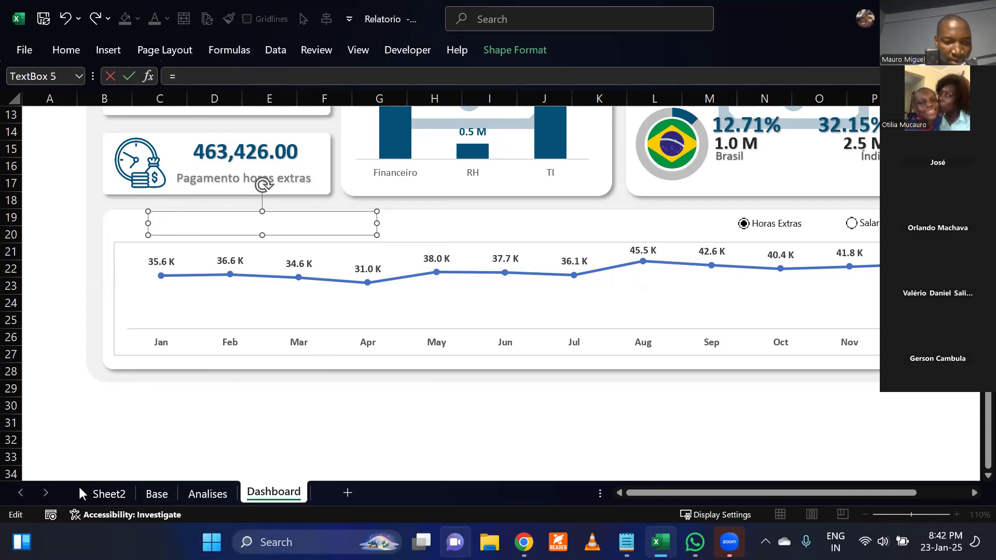
pyautogui.click(108, 494)
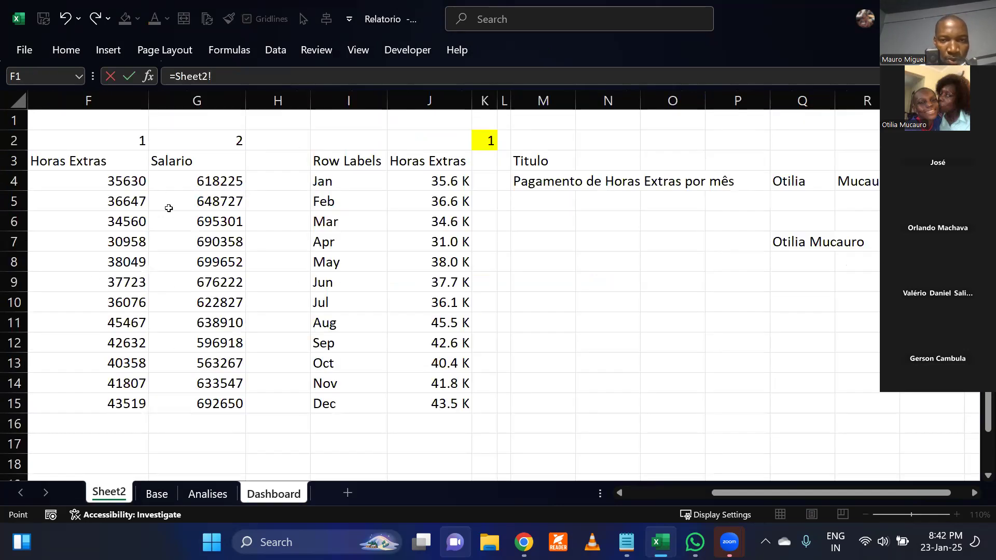
pyautogui.click(531, 180)
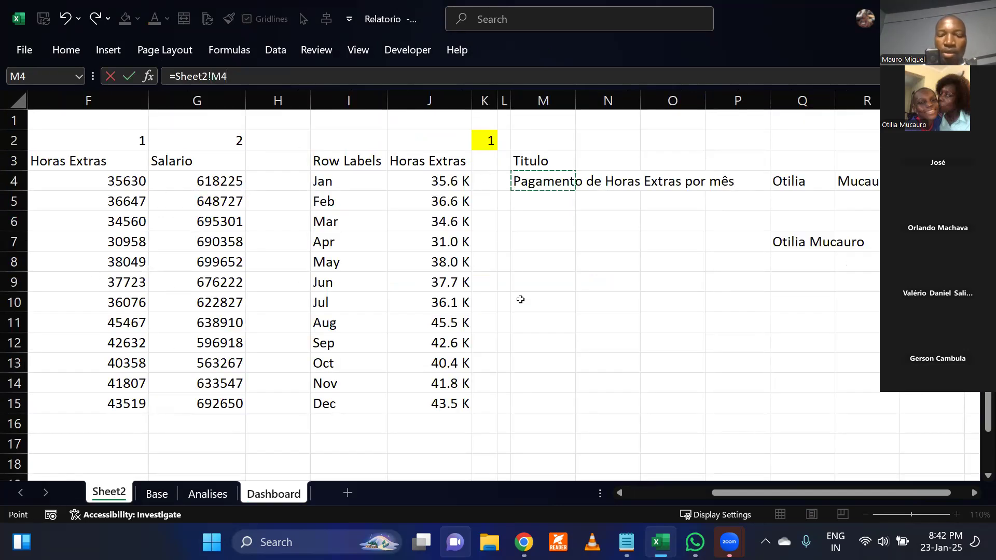
pyautogui.press('Return')
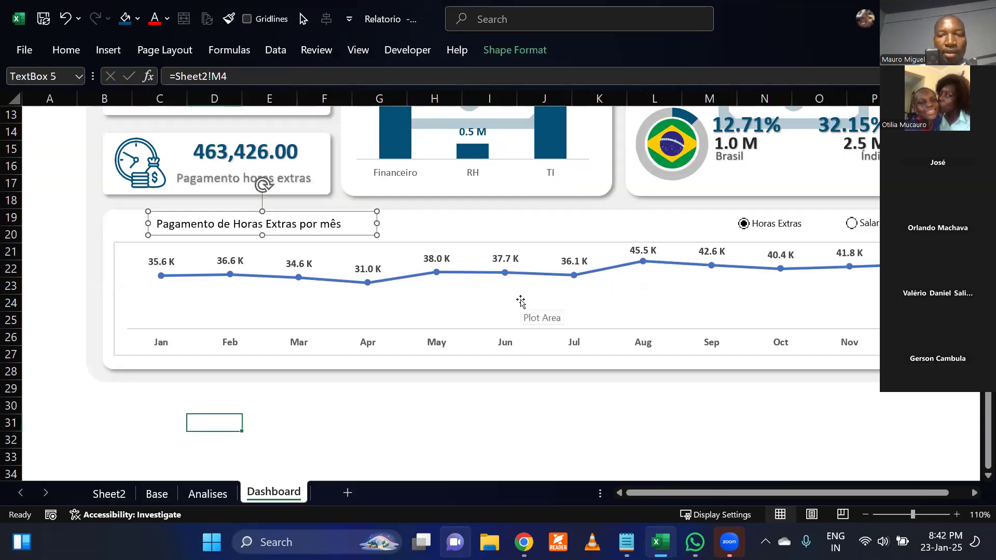
pyautogui.click(584, 423)
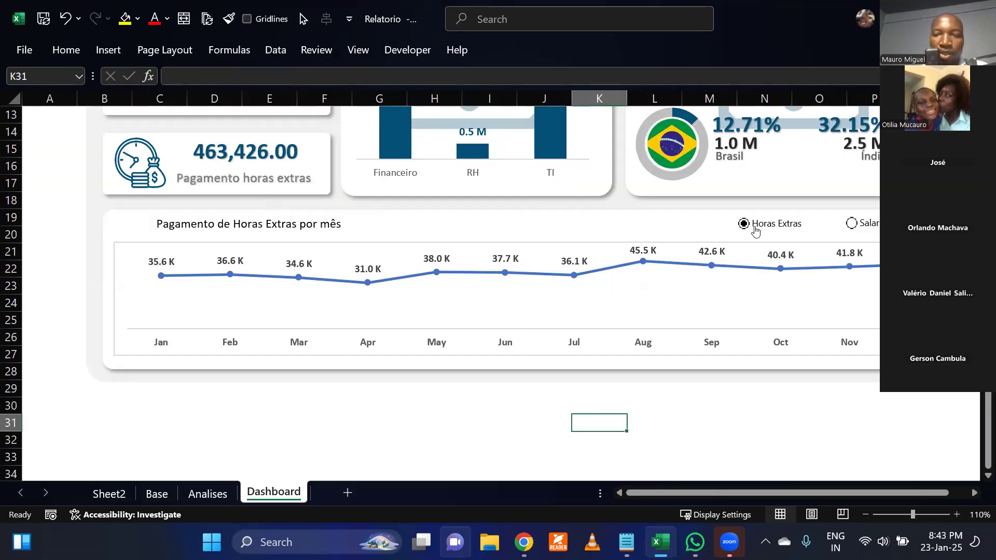
pyautogui.click(869, 224)
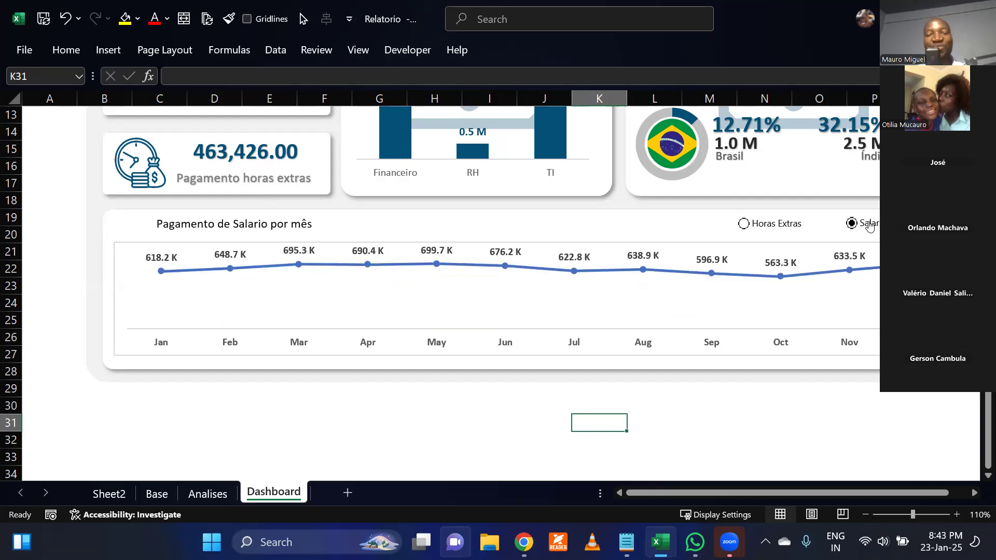
pyautogui.click(813, 402)
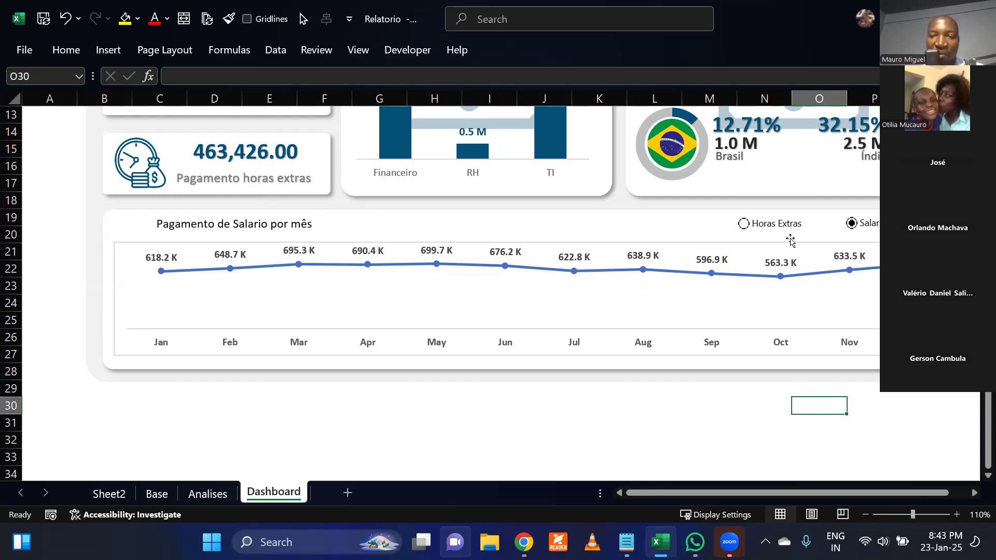
pyautogui.click(786, 224)
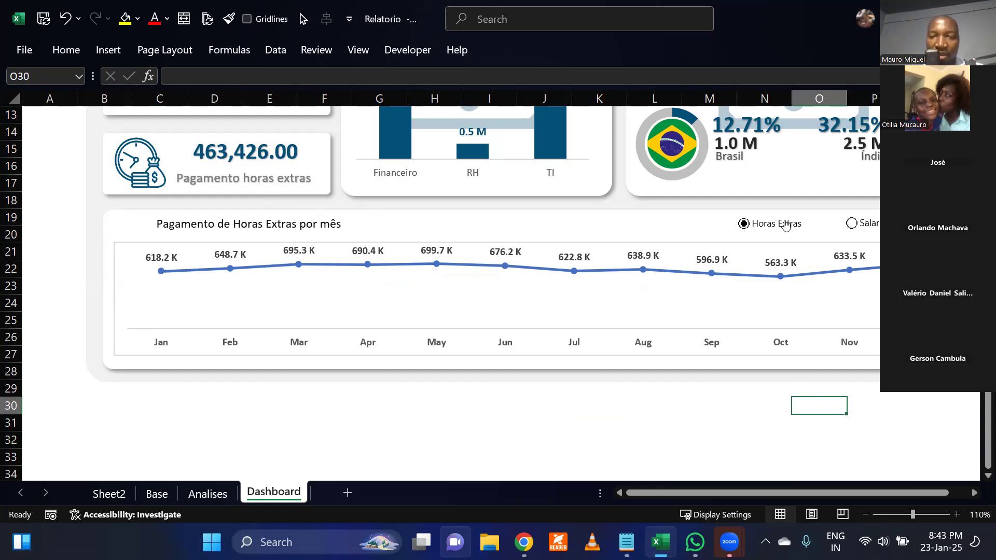
pyautogui.click(866, 227)
pyautogui.click(777, 230)
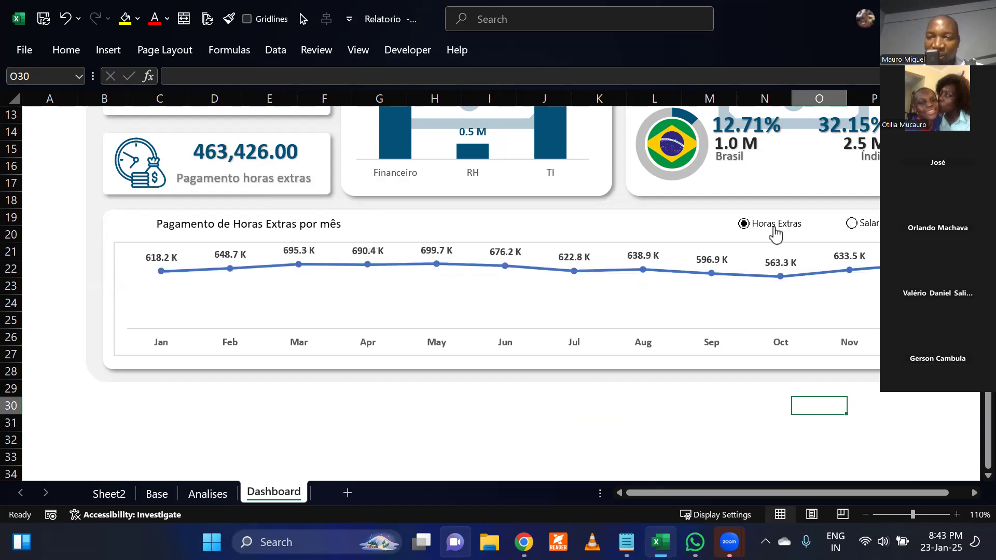
pyautogui.click(866, 227)
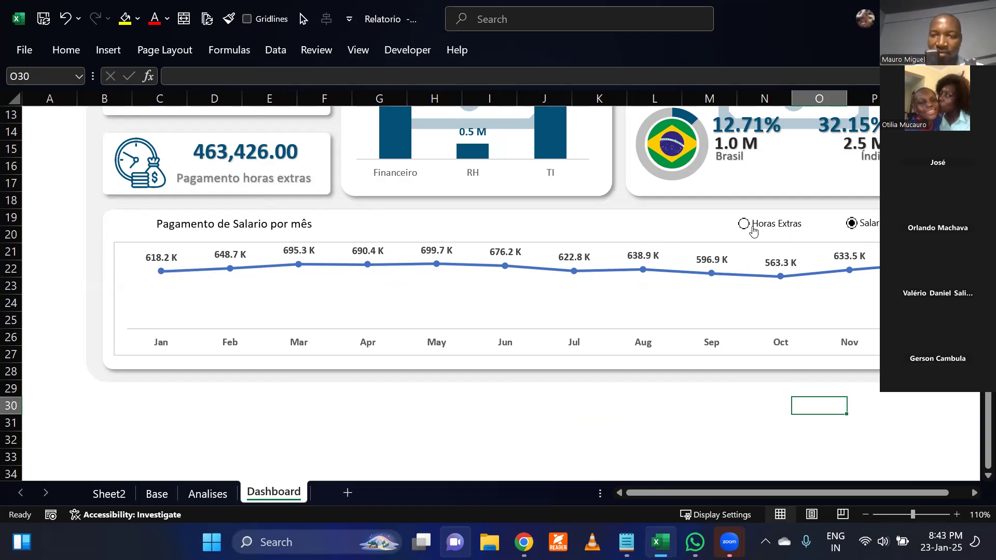
pyautogui.click(752, 228)
pyautogui.scroll(2, 753, 228)
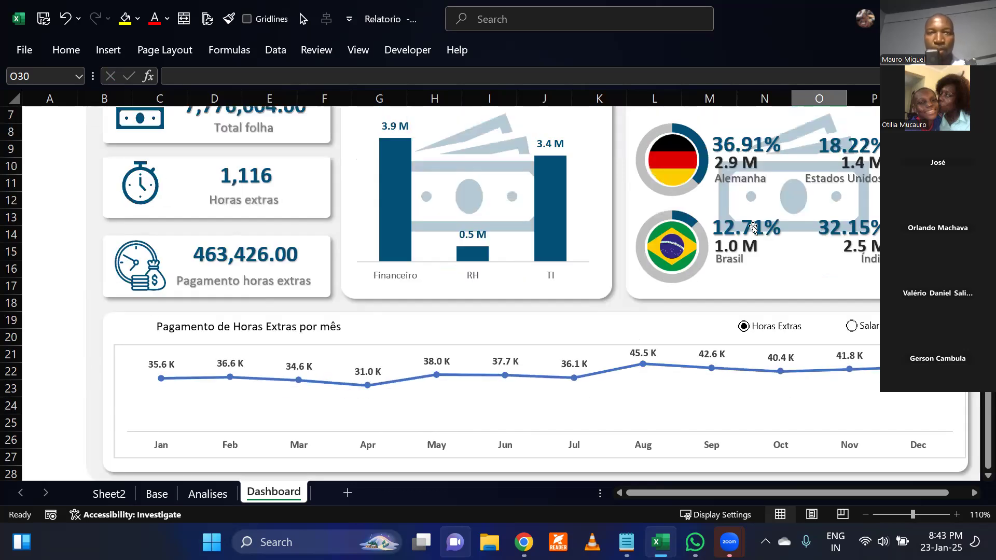
# Bring the full dashboard into view and toggle Salario/Horas Extras, ending on Horas Extras.
pyautogui.scroll(-2, 753, 229)
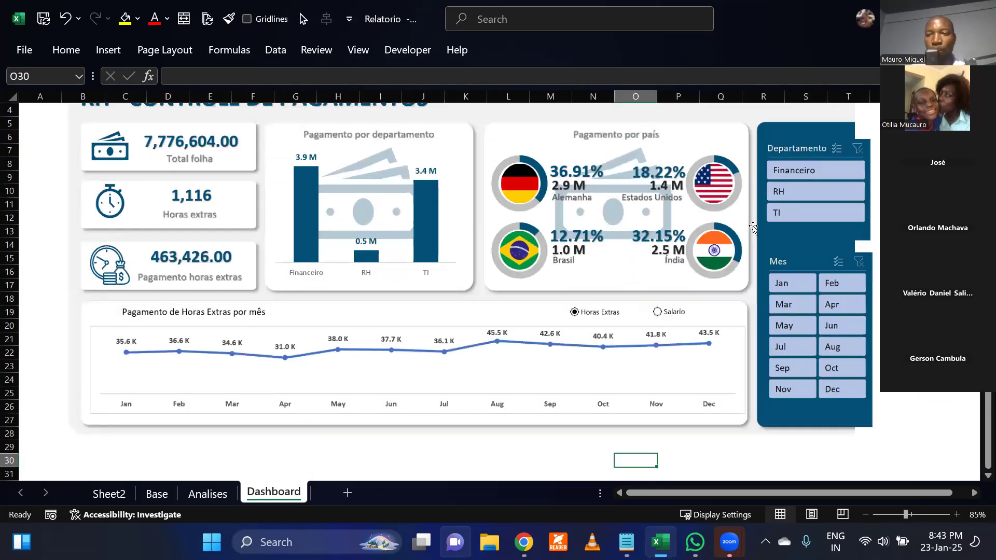
pyautogui.scroll(1, 754, 228)
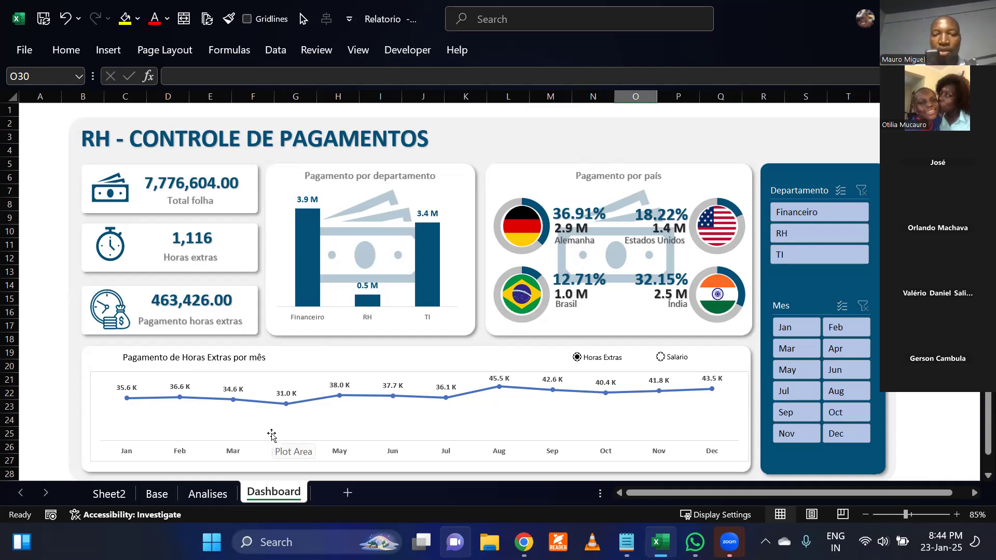
pyautogui.click(660, 357)
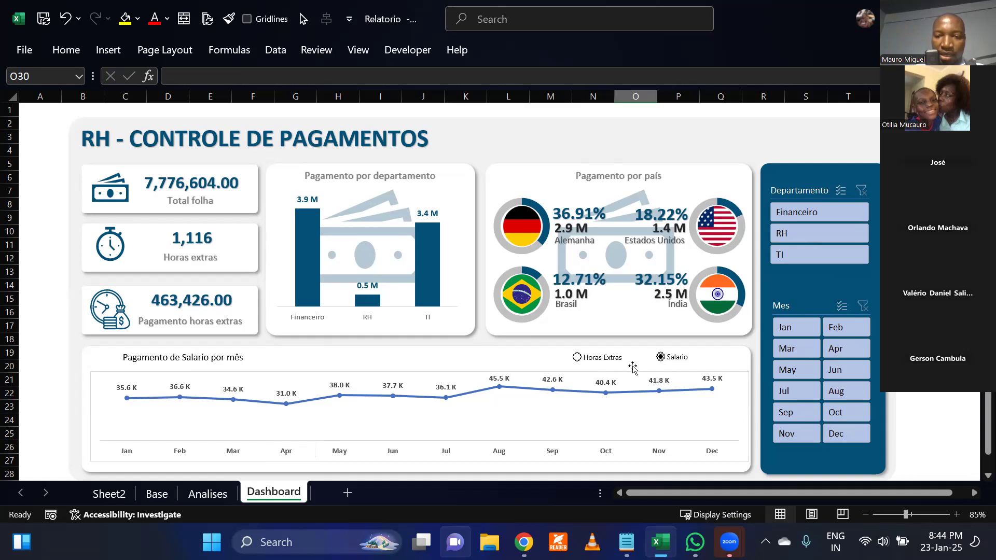
pyautogui.click(577, 357)
pyautogui.click(663, 358)
pyautogui.click(606, 359)
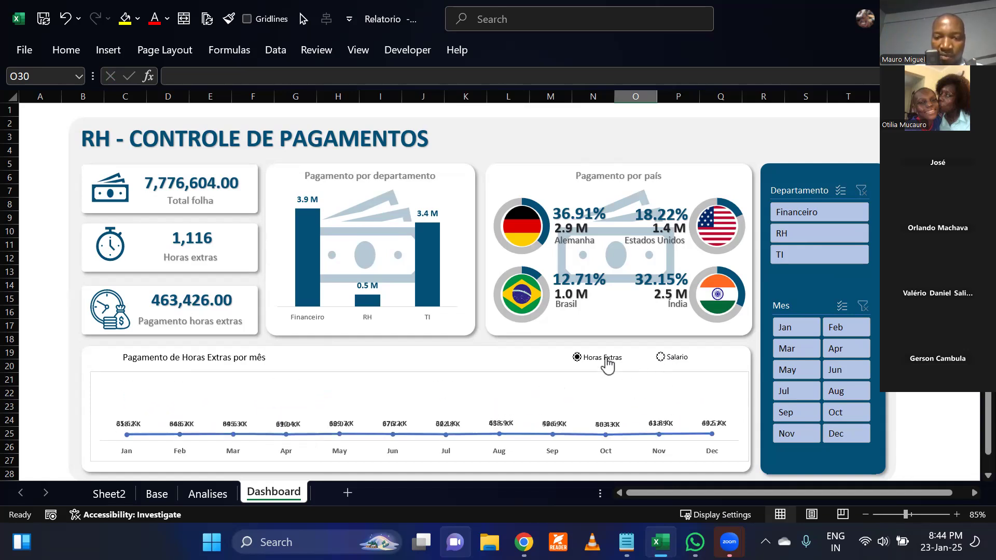